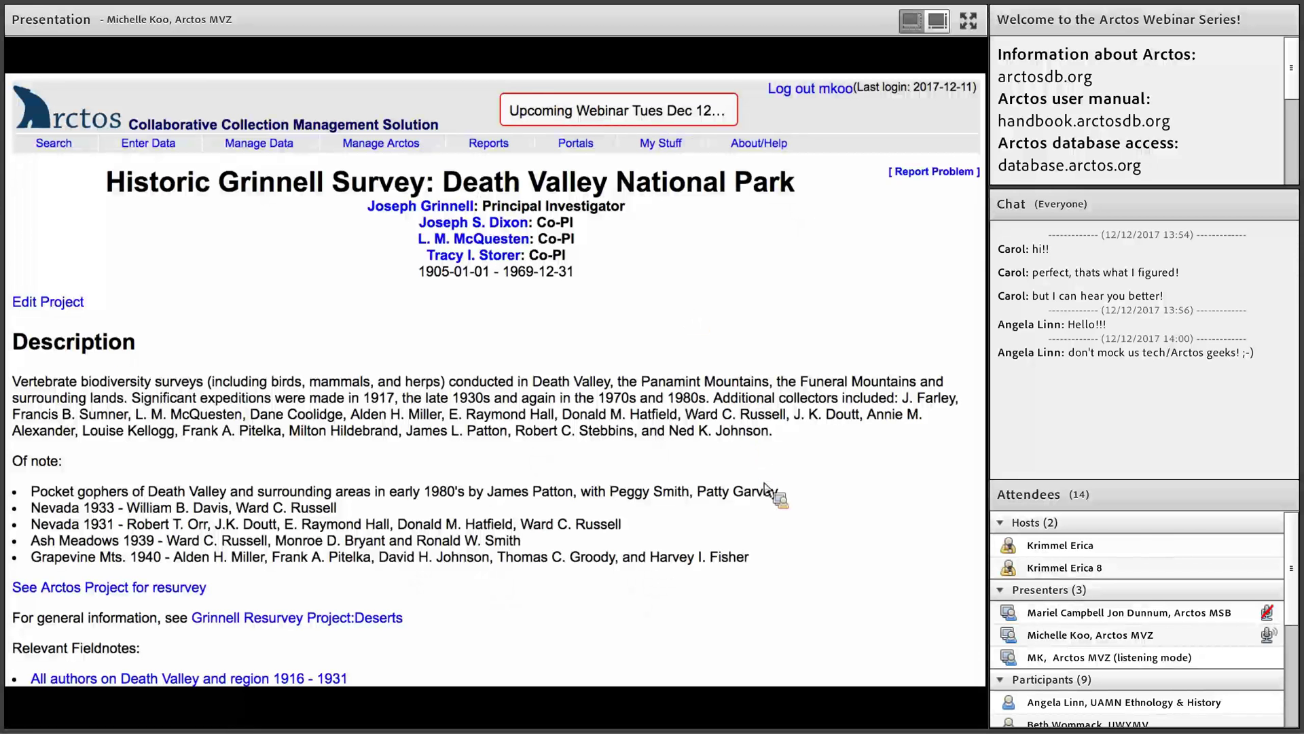
Step: Open the resurvey's linked Arctos project and scroll through its page
scroll(765, 488, down, 5)
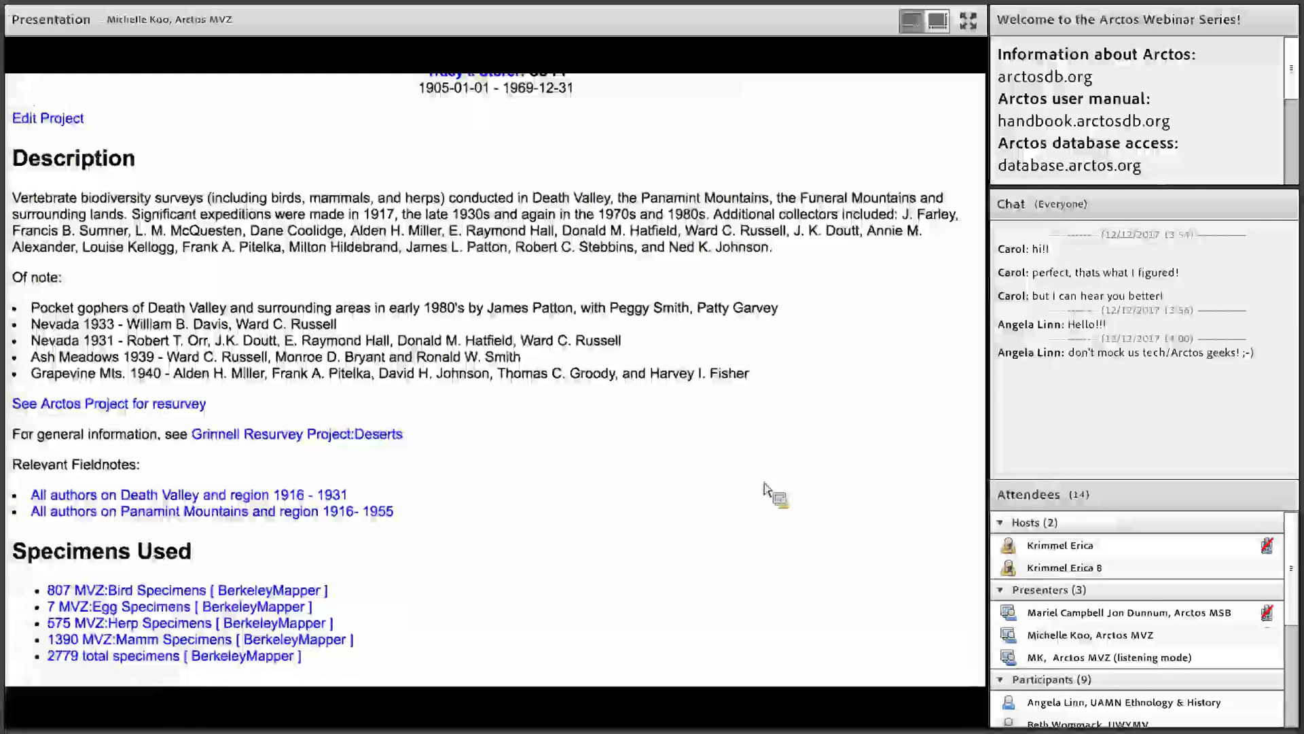
scroll(764, 487, down, 3)
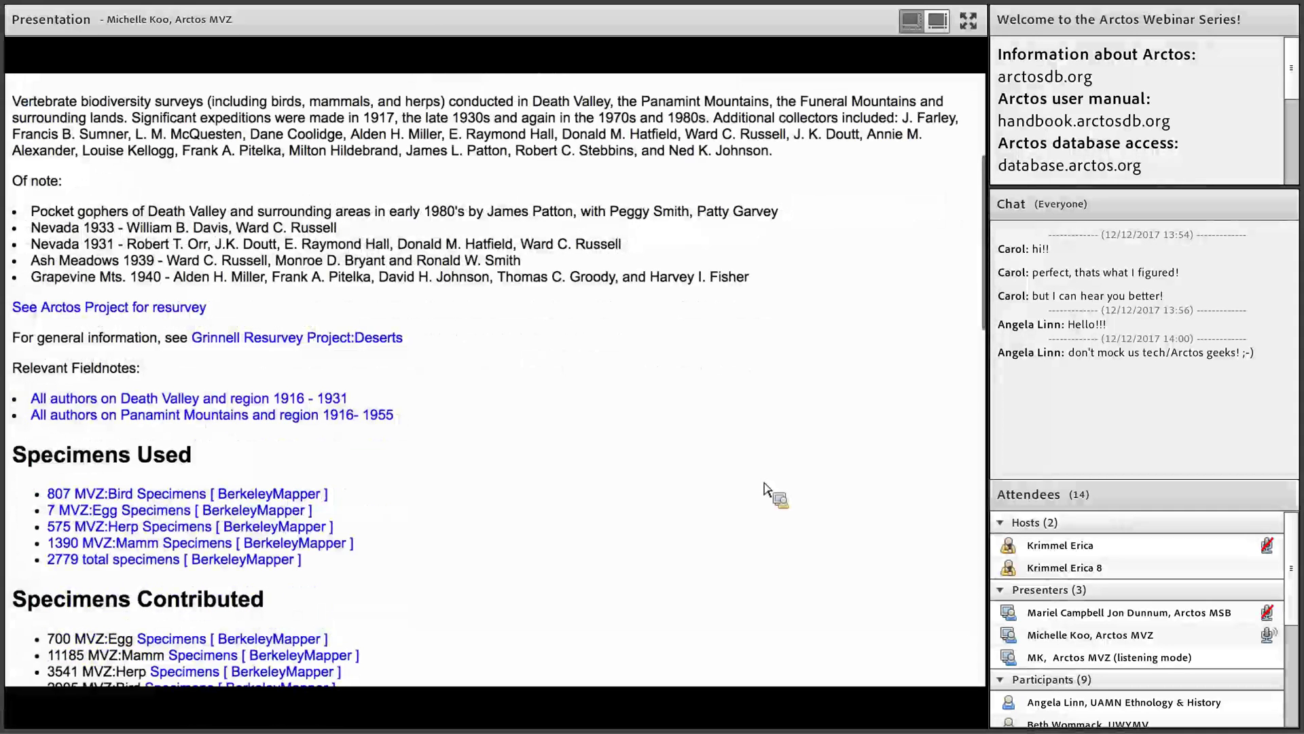
scroll(764, 488, up, 1)
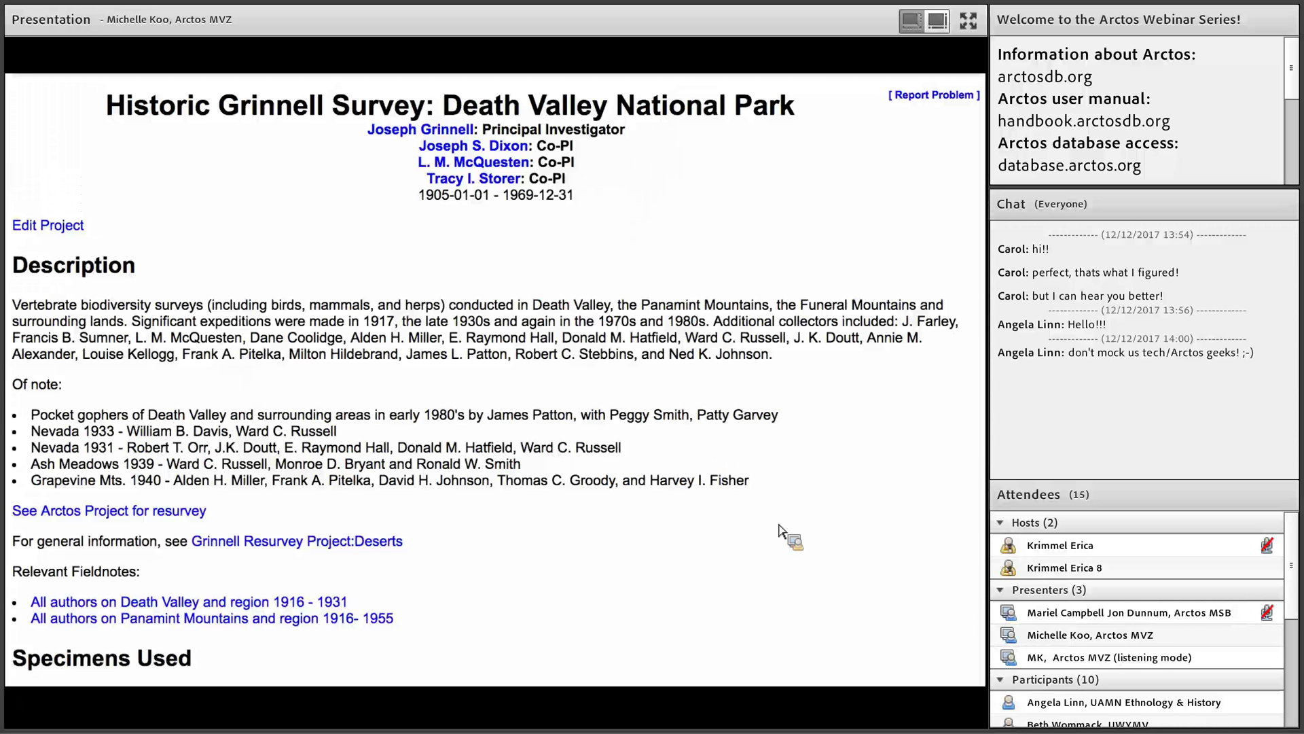
scroll(780, 533, down, 1)
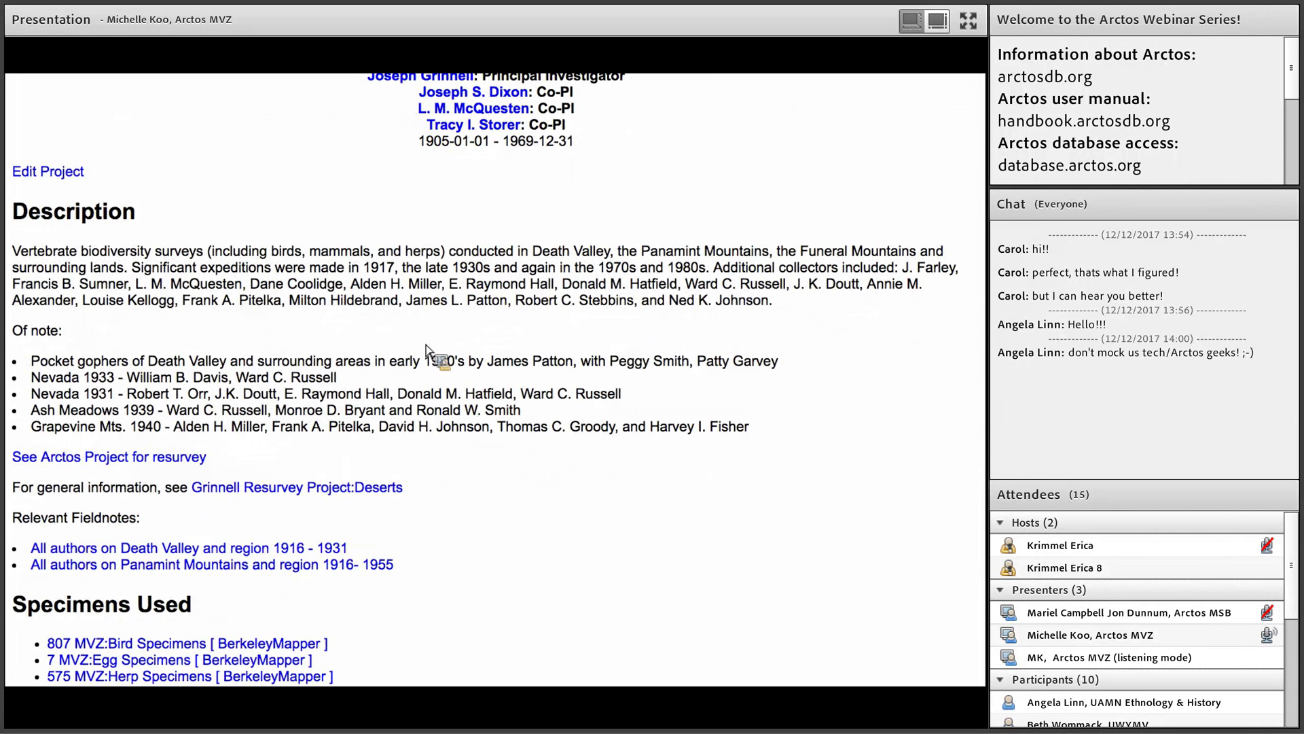
click(202, 461)
scroll(565, 343, down, 1)
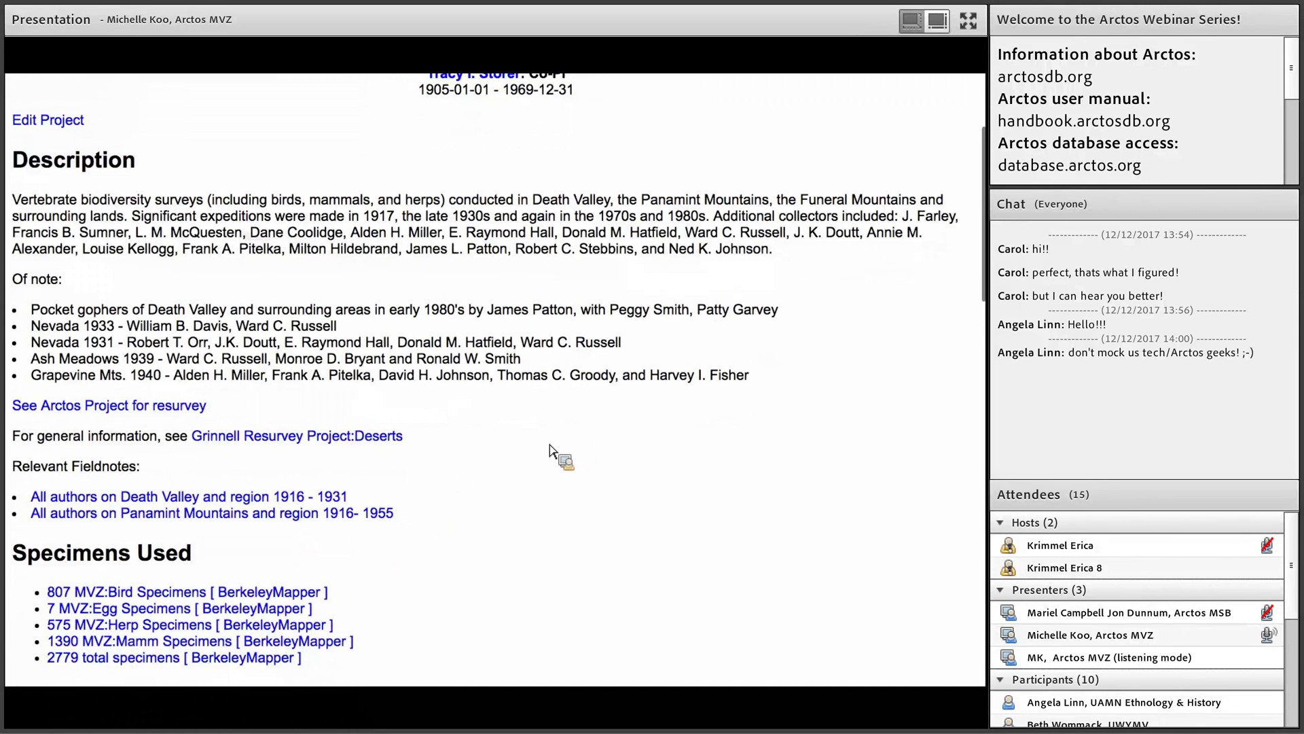
scroll(495, 457, down, 1)
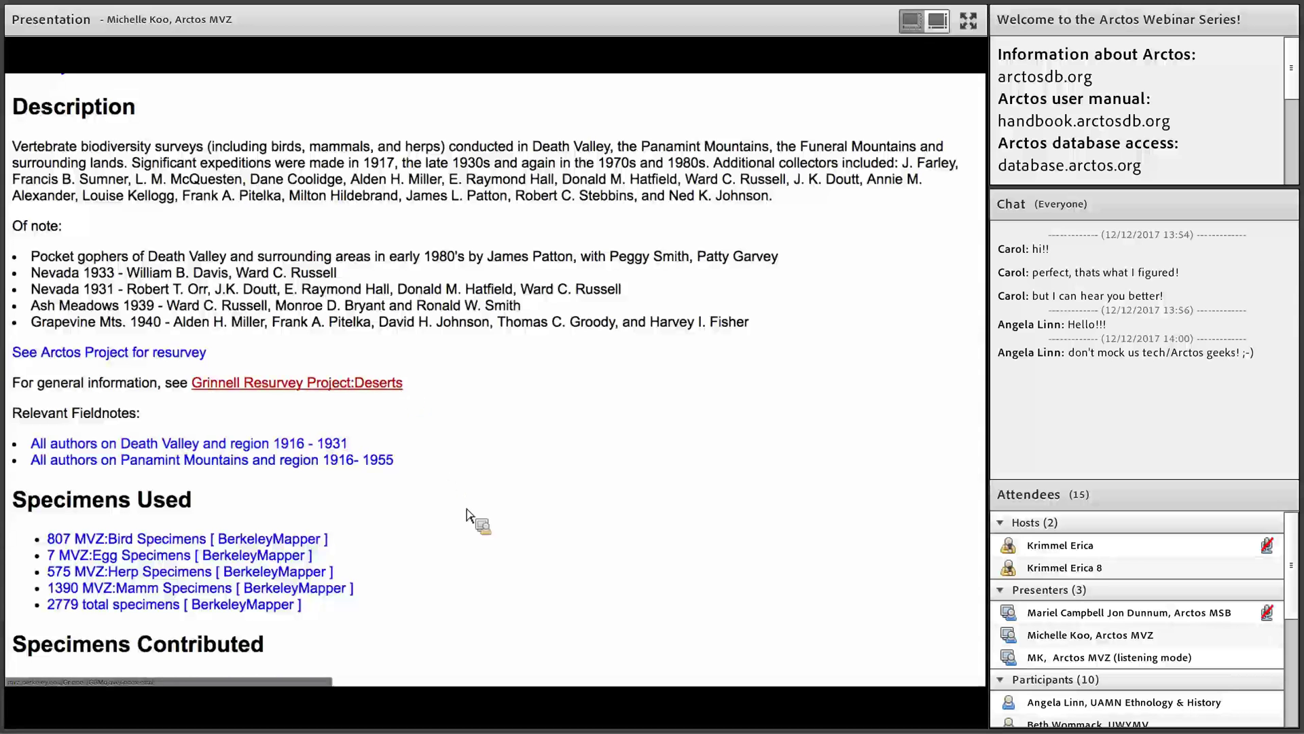
scroll(467, 514, down, 1)
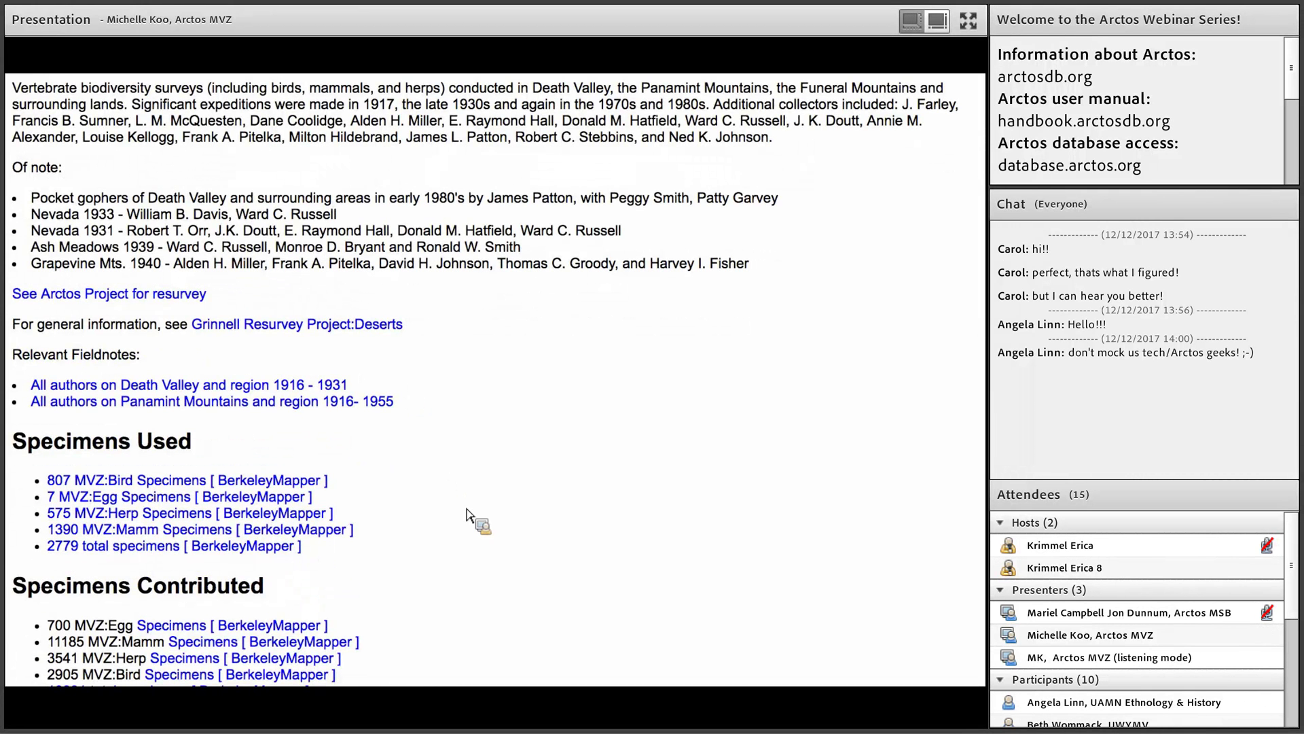
scroll(445, 456, down, 1)
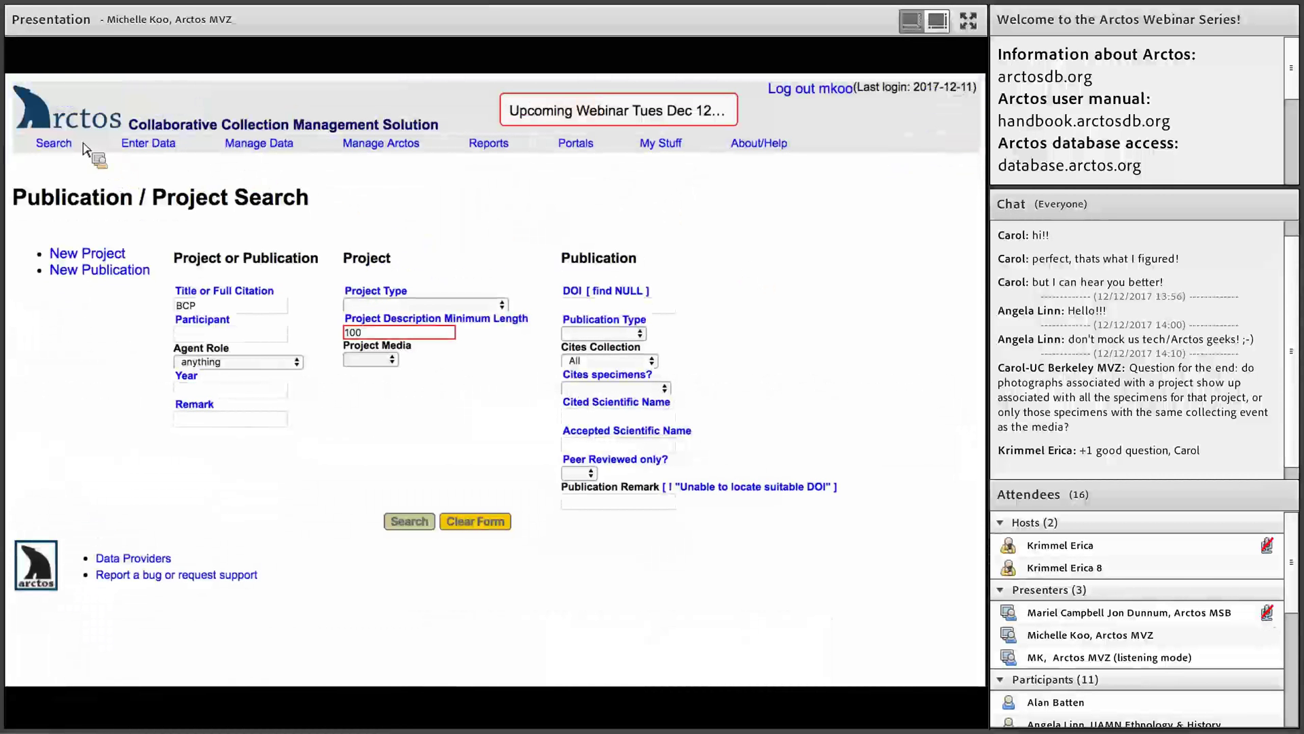
Step: Search for title 'Grinnell' with agent role 'anything' and minimum description length 100
mouse_move(84, 146)
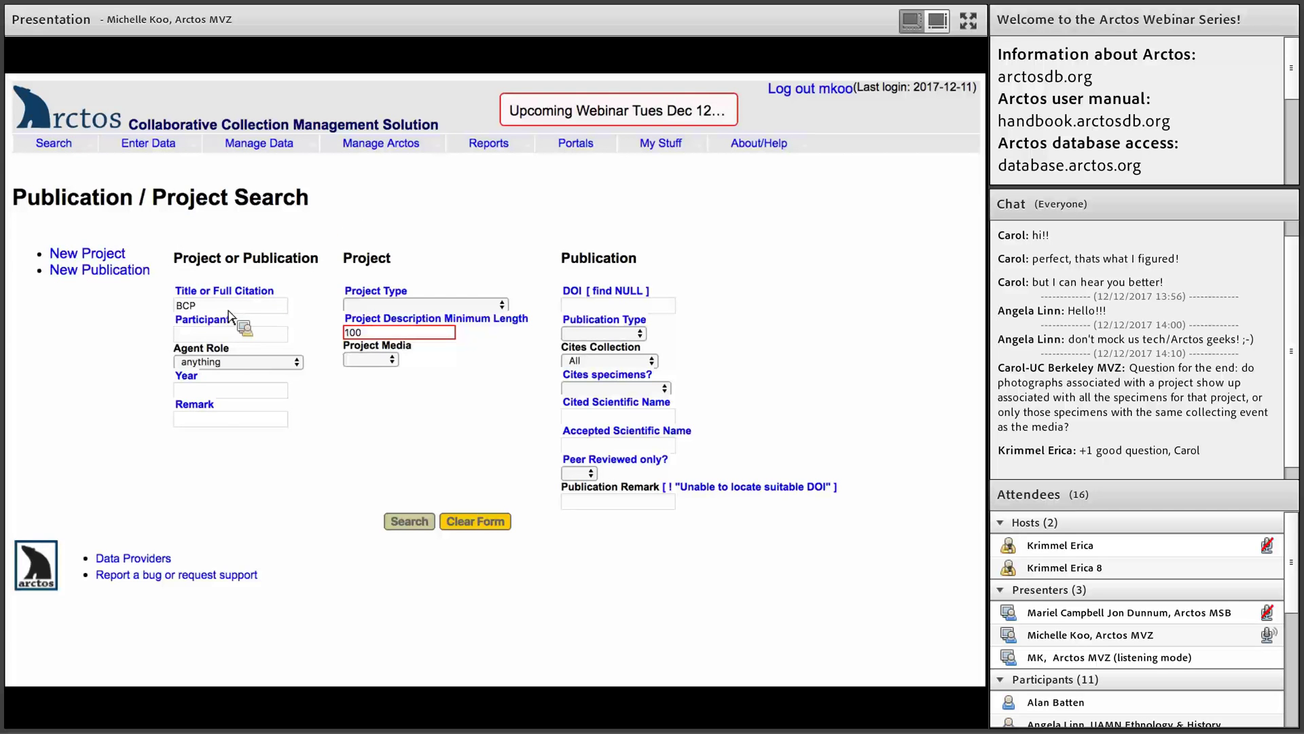
key(Tab)
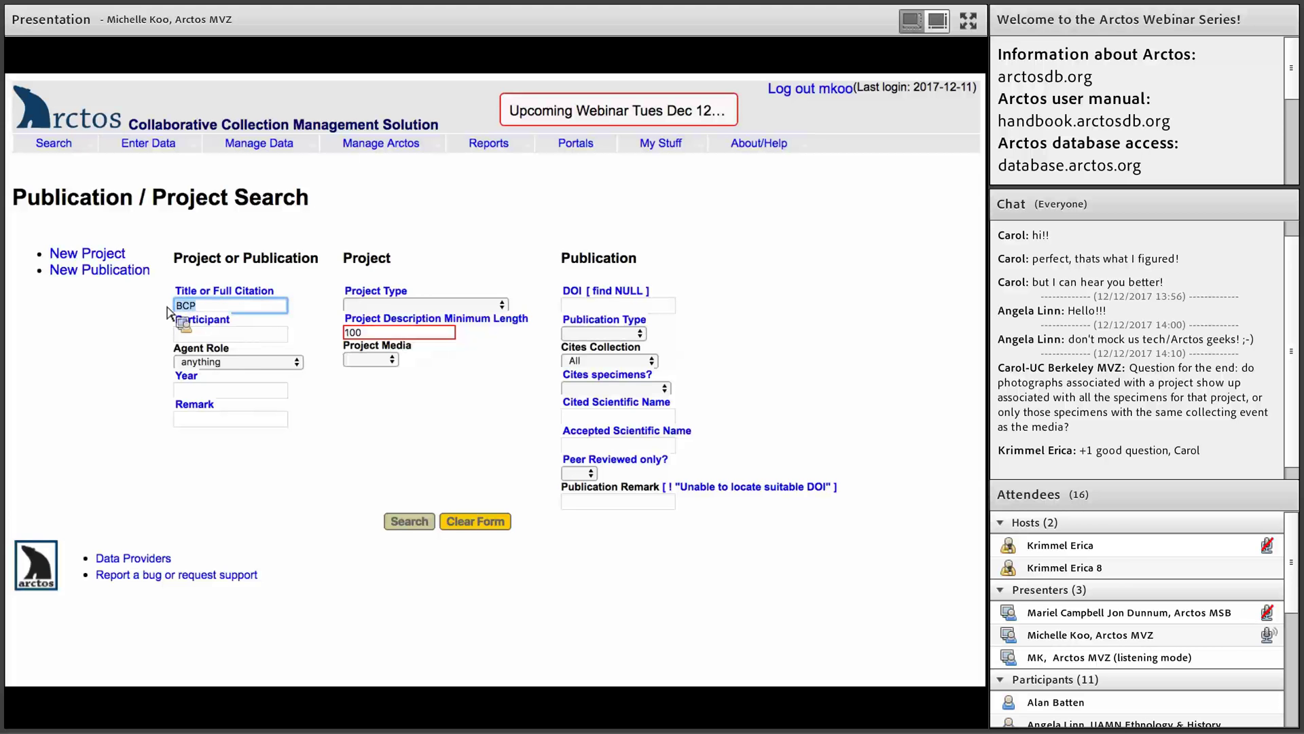
text(Grinnell)
click(274, 367)
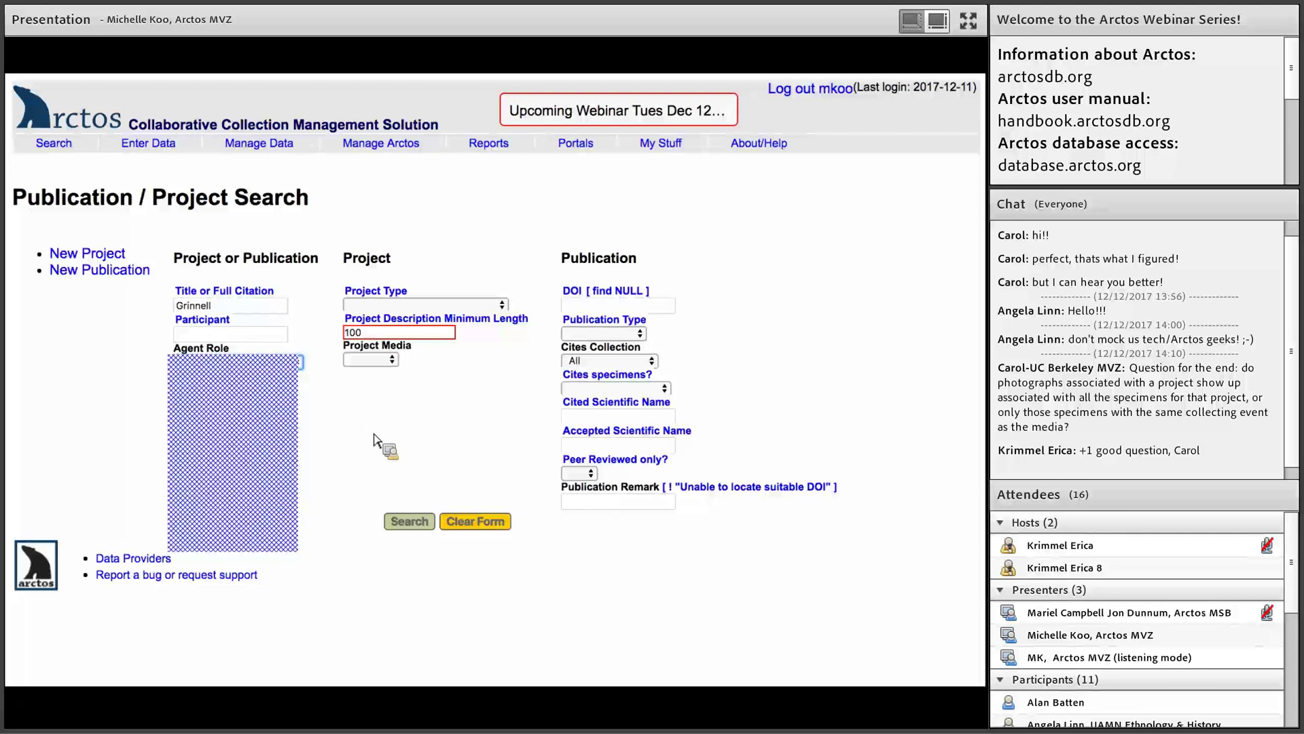
click(396, 479)
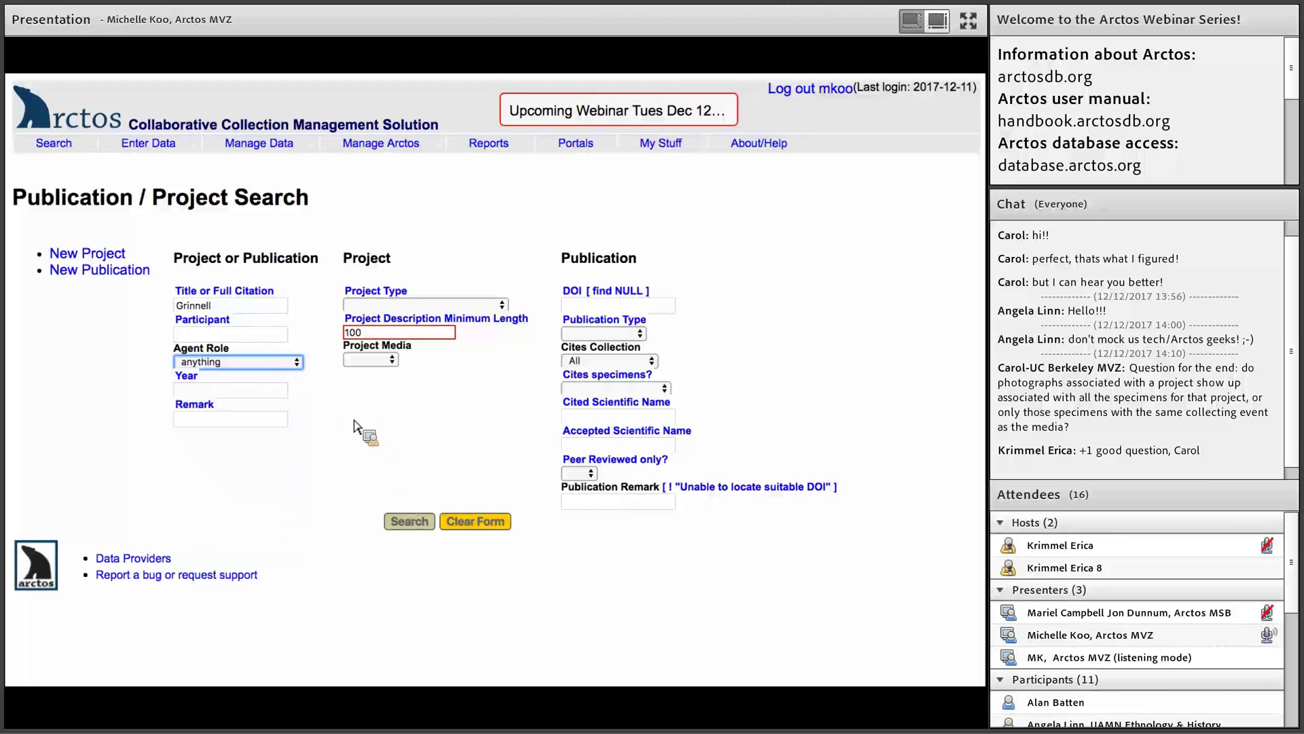
click(419, 526)
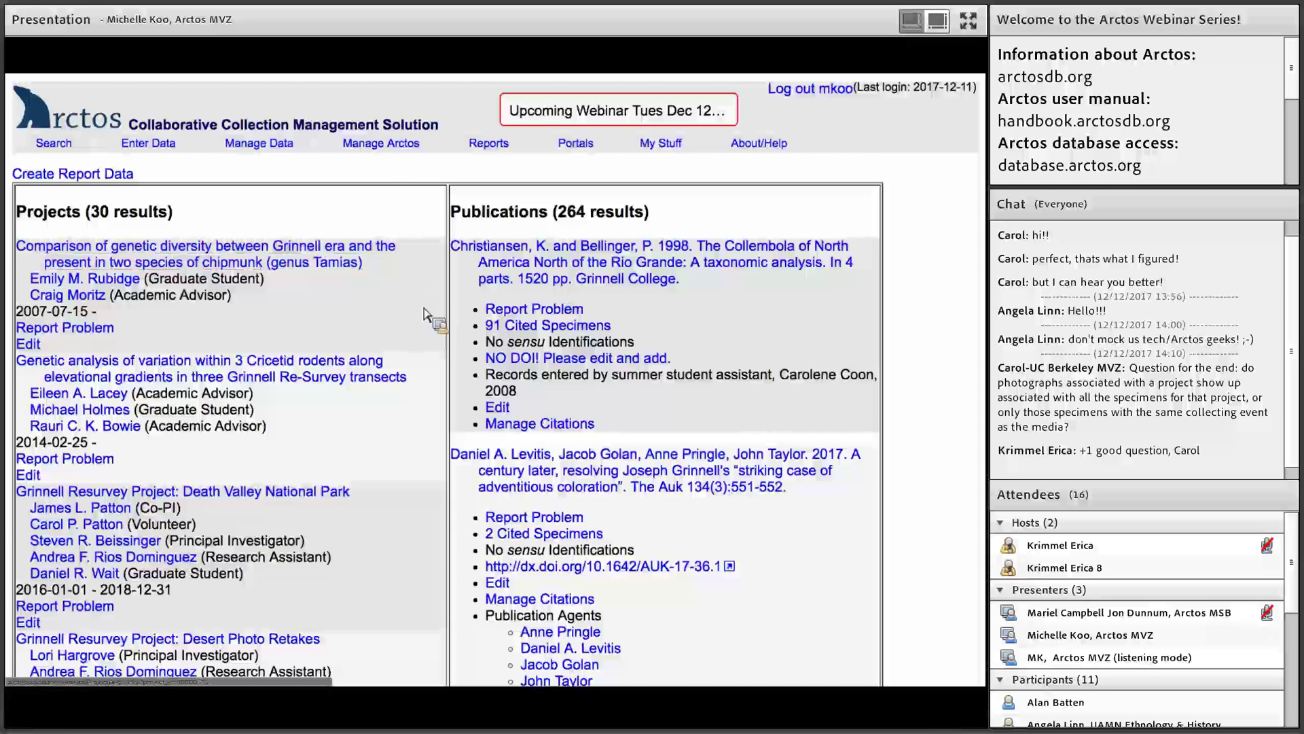
Step: Scroll through the 30 Grinnell projects and 264 publications, then return to the top
click(400, 260)
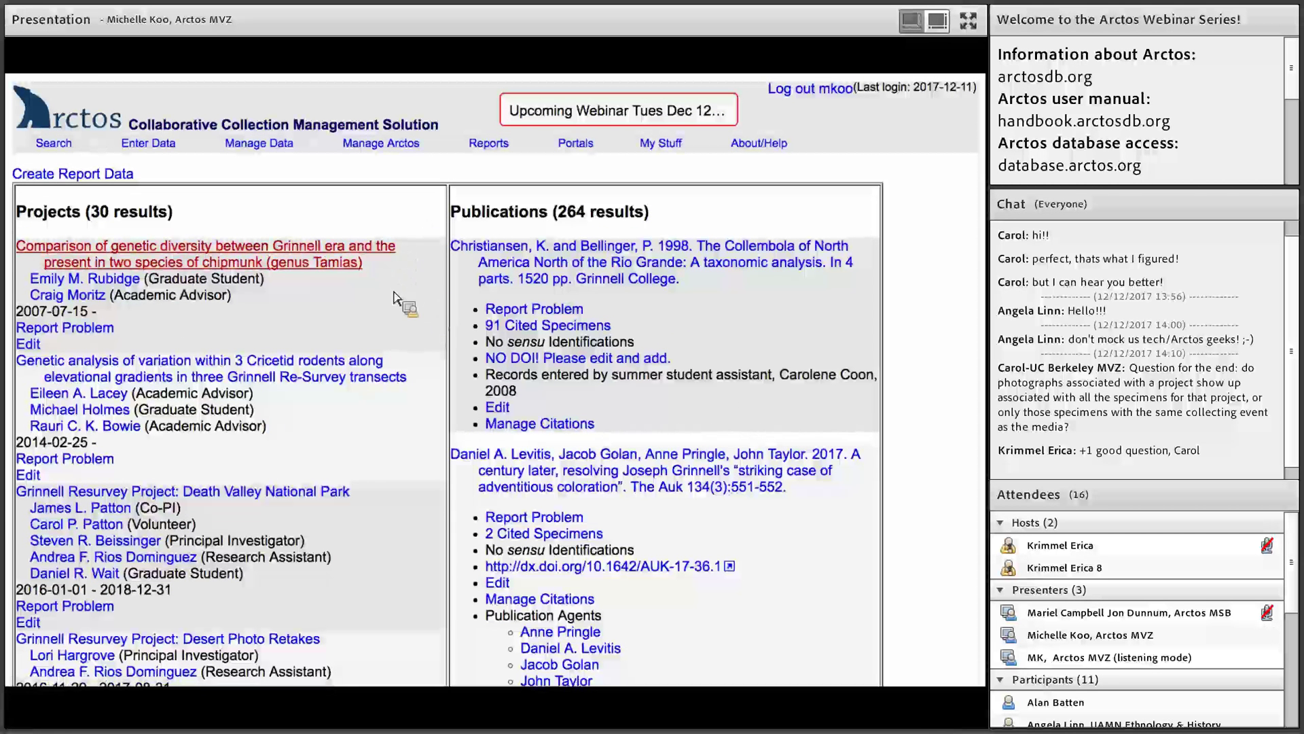
scroll(399, 299, down, 3)
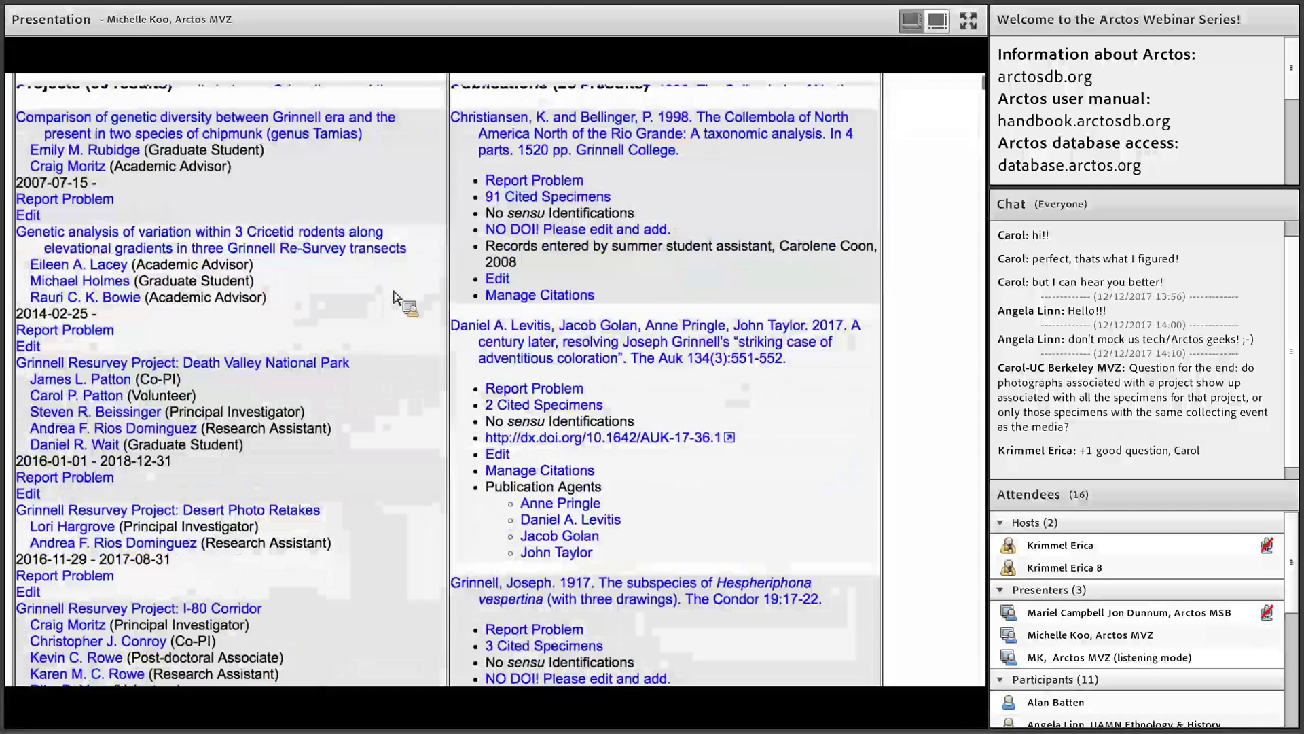
scroll(394, 299, down, 3)
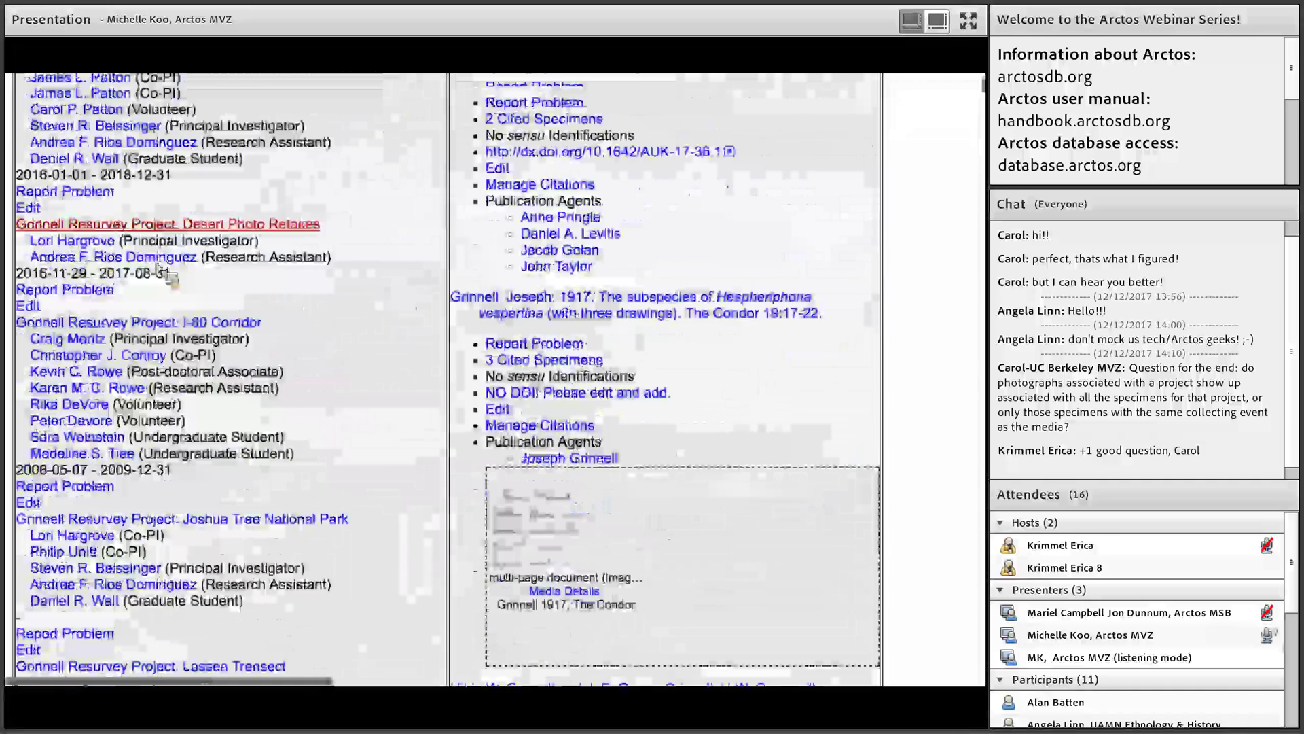
scroll(270, 280, down, 1)
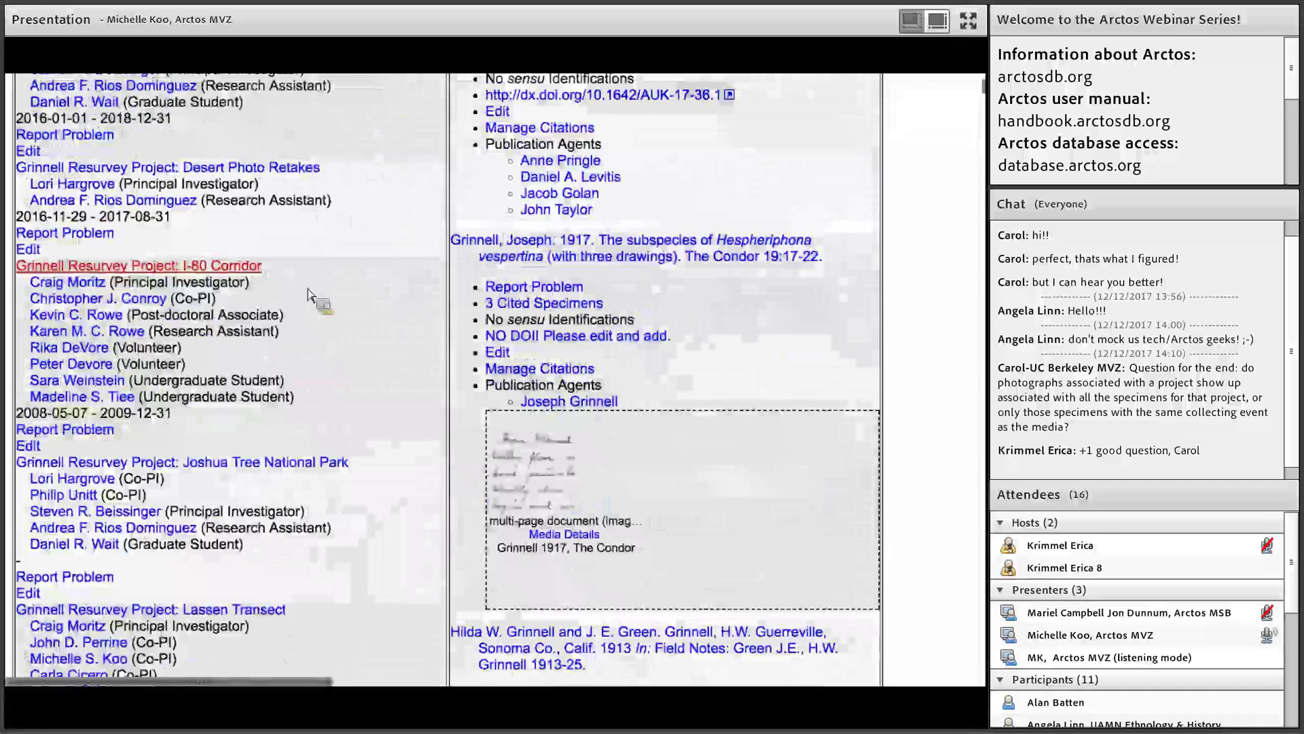
scroll(298, 258, down, 3)
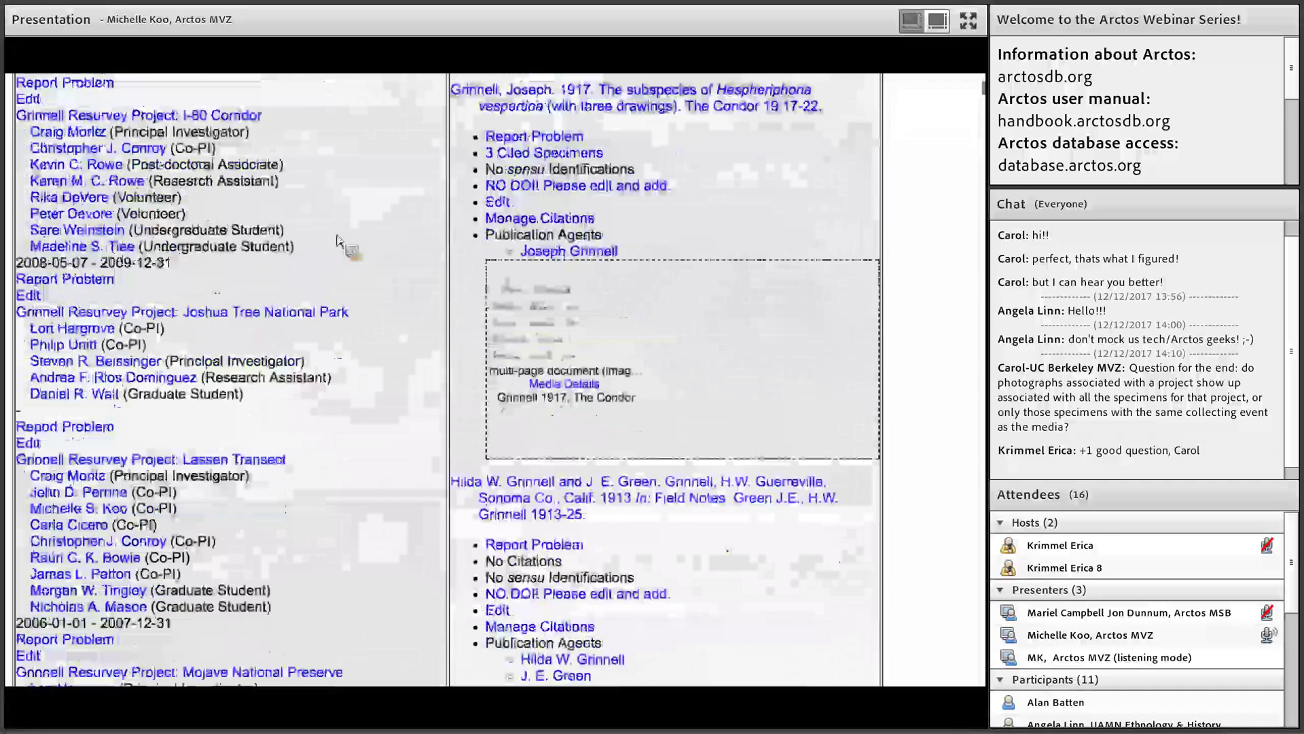
scroll(338, 239, down, 2)
scroll(385, 259, down, 4)
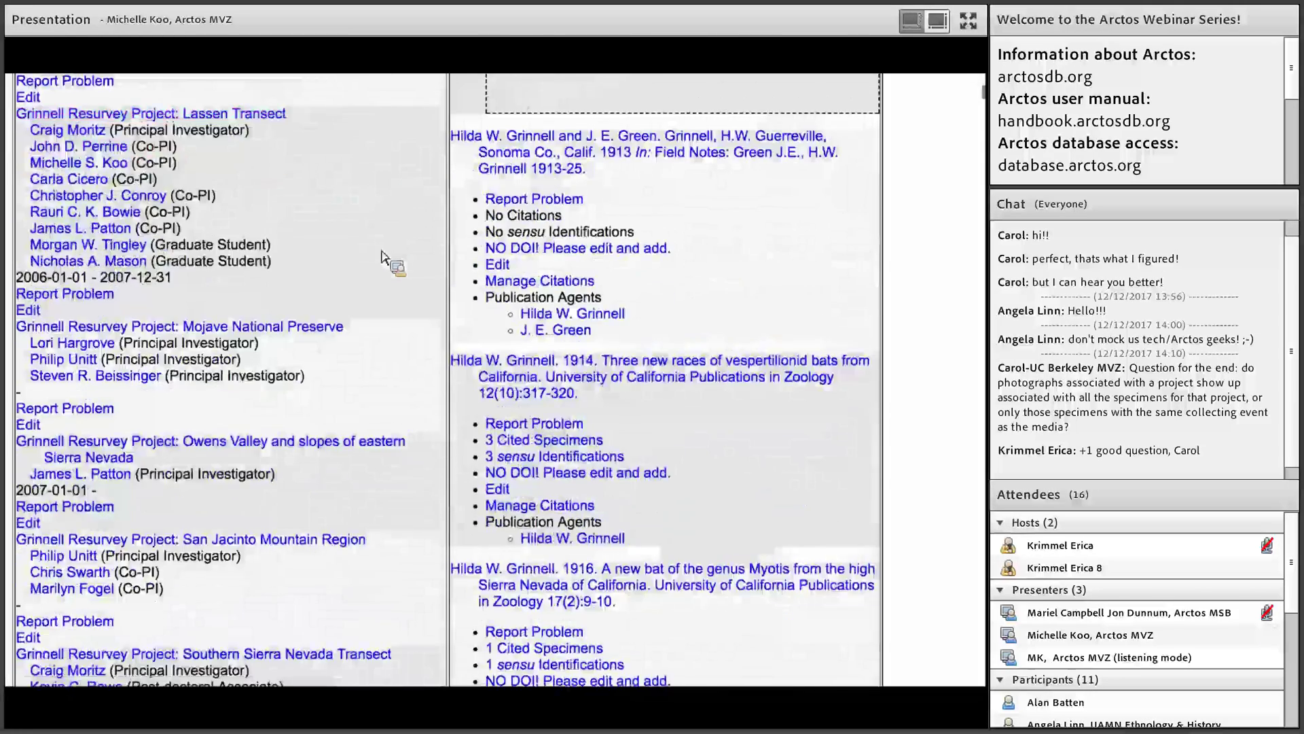
scroll(384, 258, up, 12)
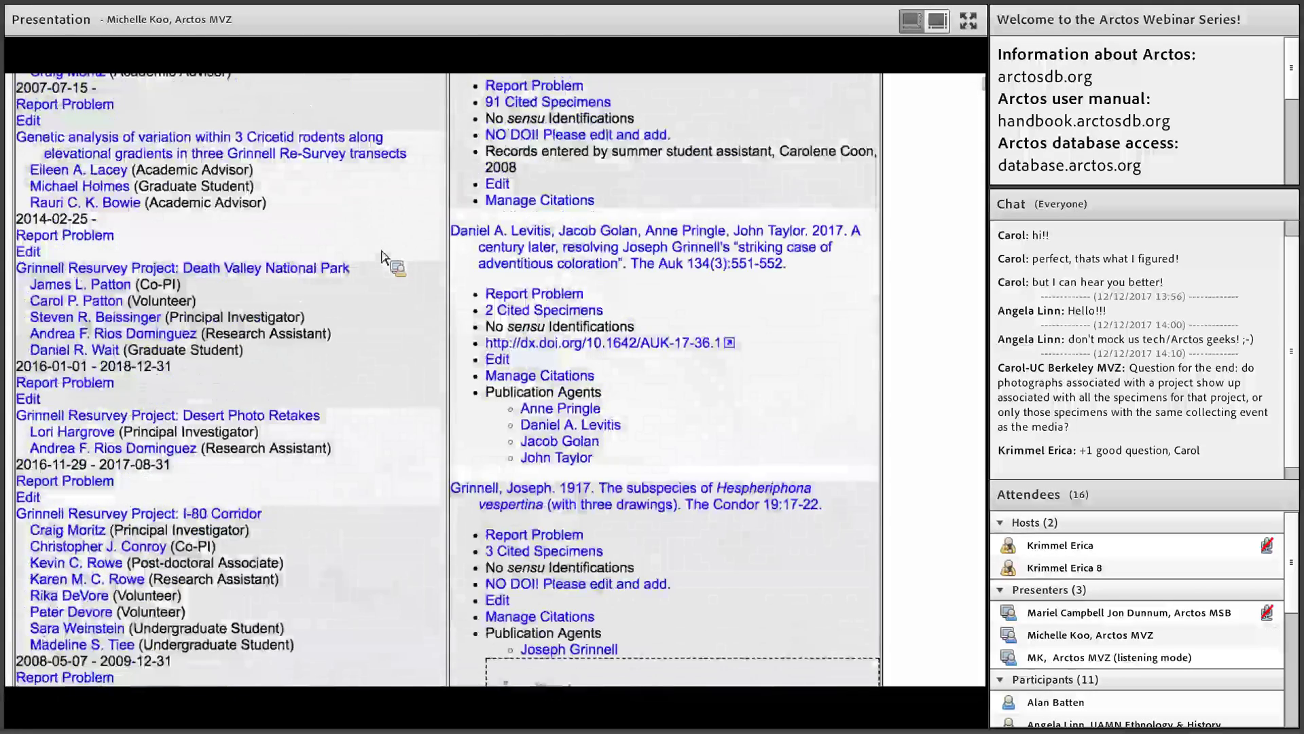
scroll(382, 256, up, 4)
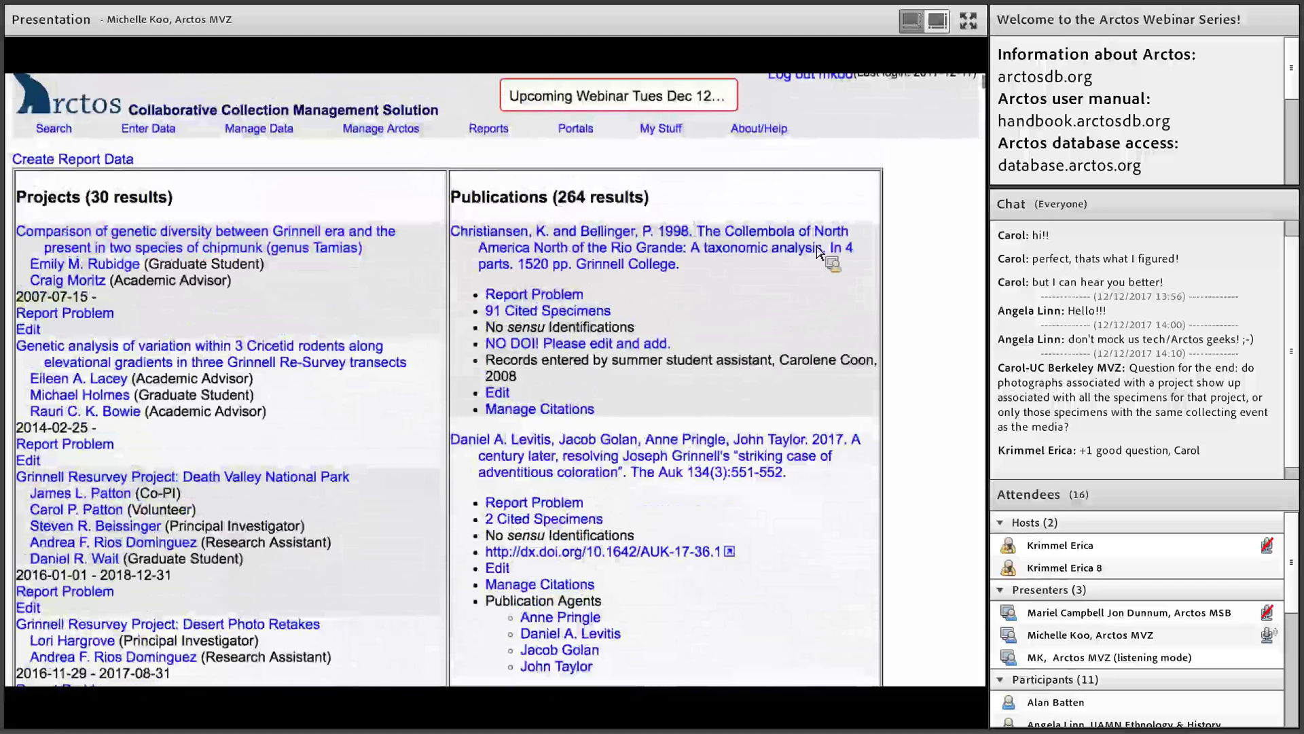
scroll(794, 253, down, 1)
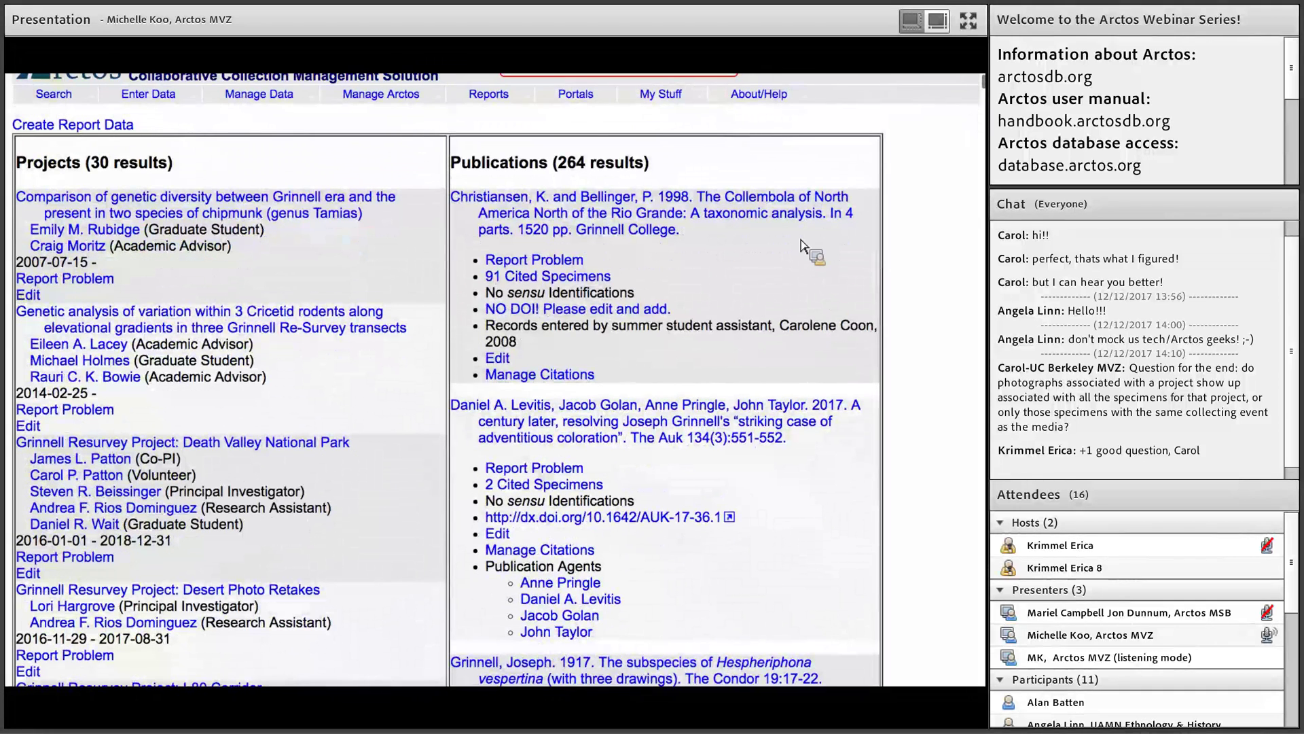
scroll(802, 249, down, 2)
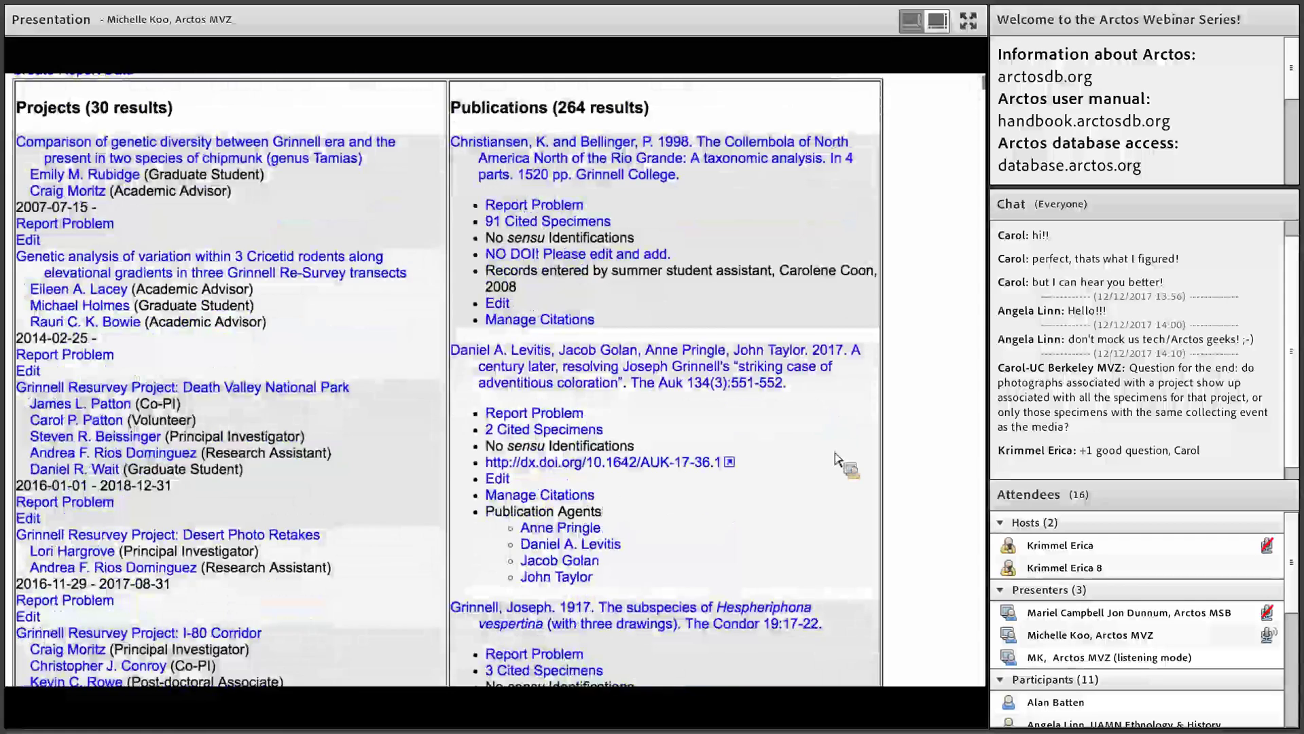
scroll(839, 458, down, 4)
scroll(842, 458, down, 4)
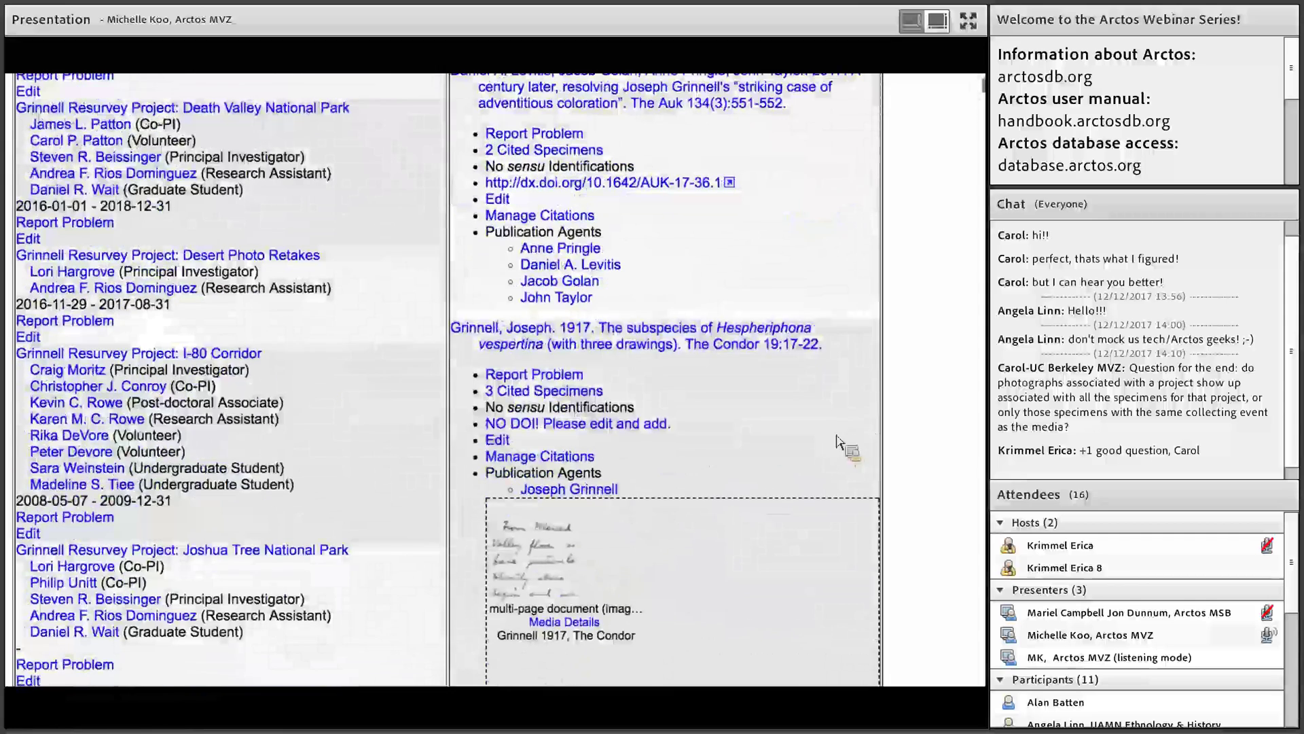
scroll(725, 248, up, 9)
scroll(813, 316, up, 1)
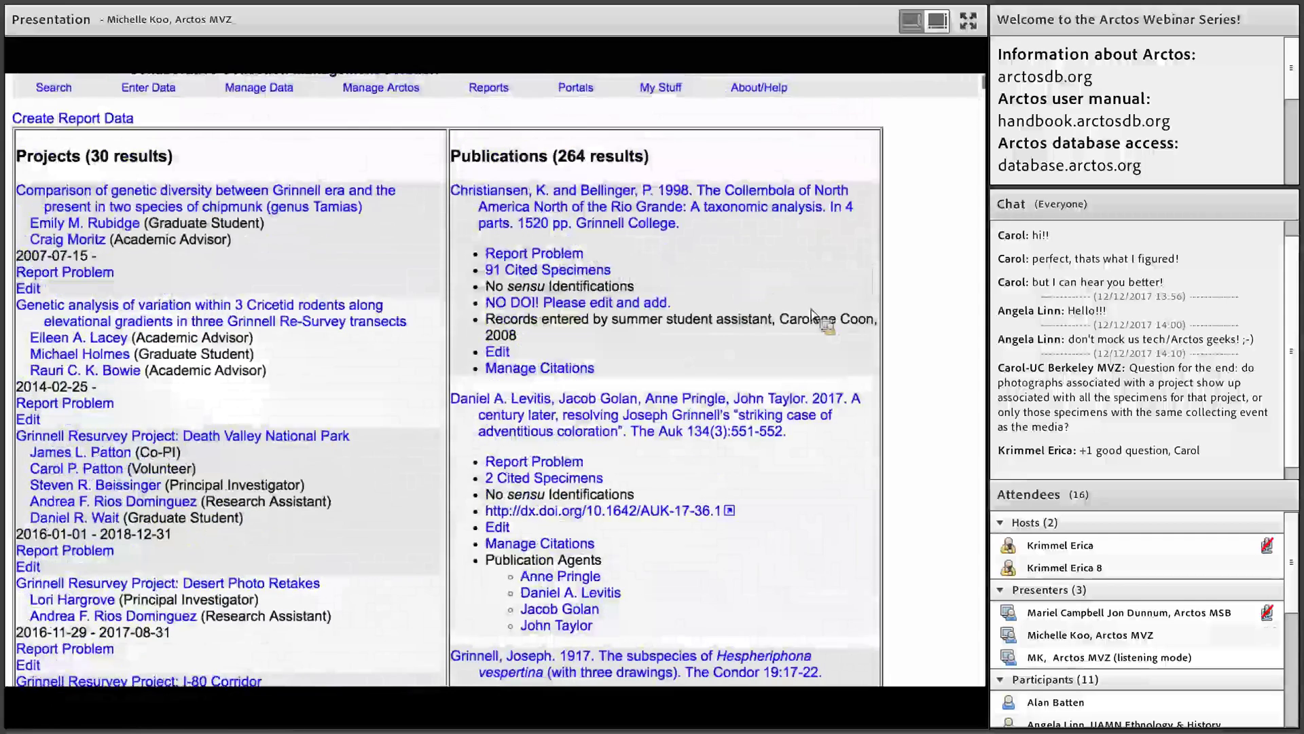
scroll(812, 316, down, 10)
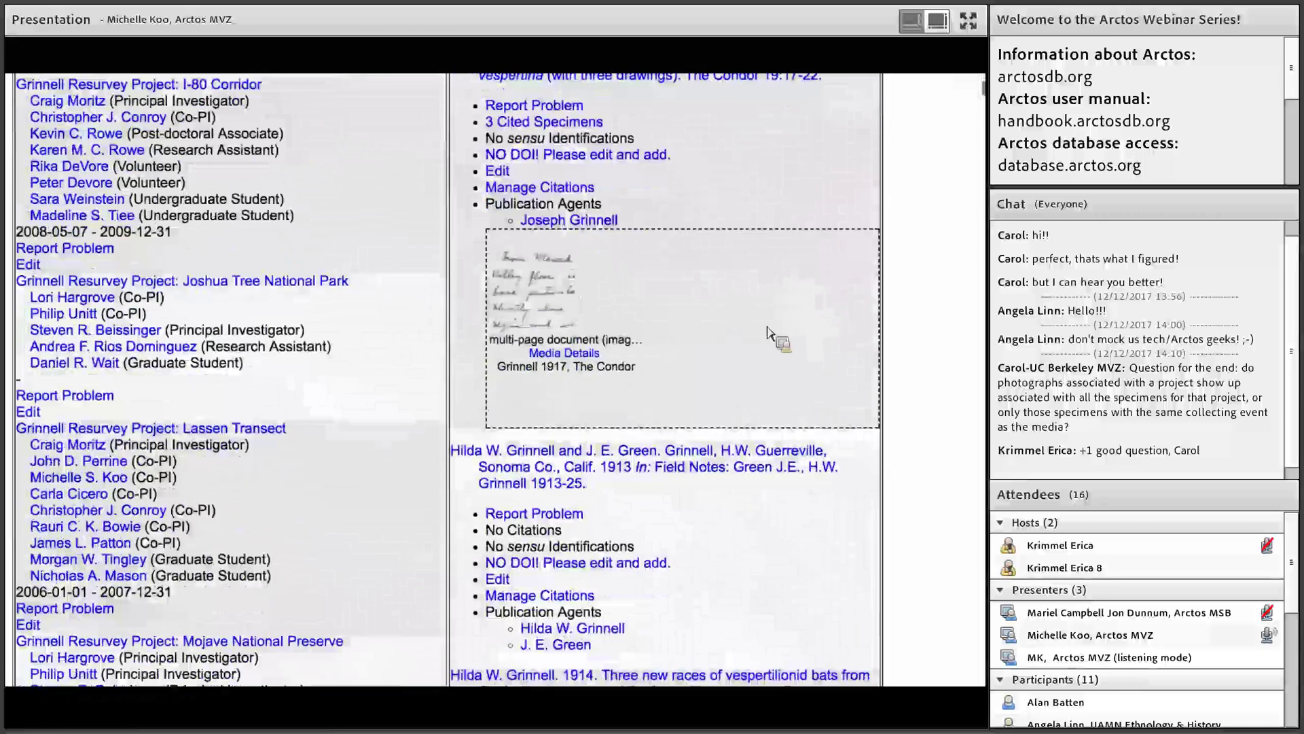
scroll(820, 274, up, 2)
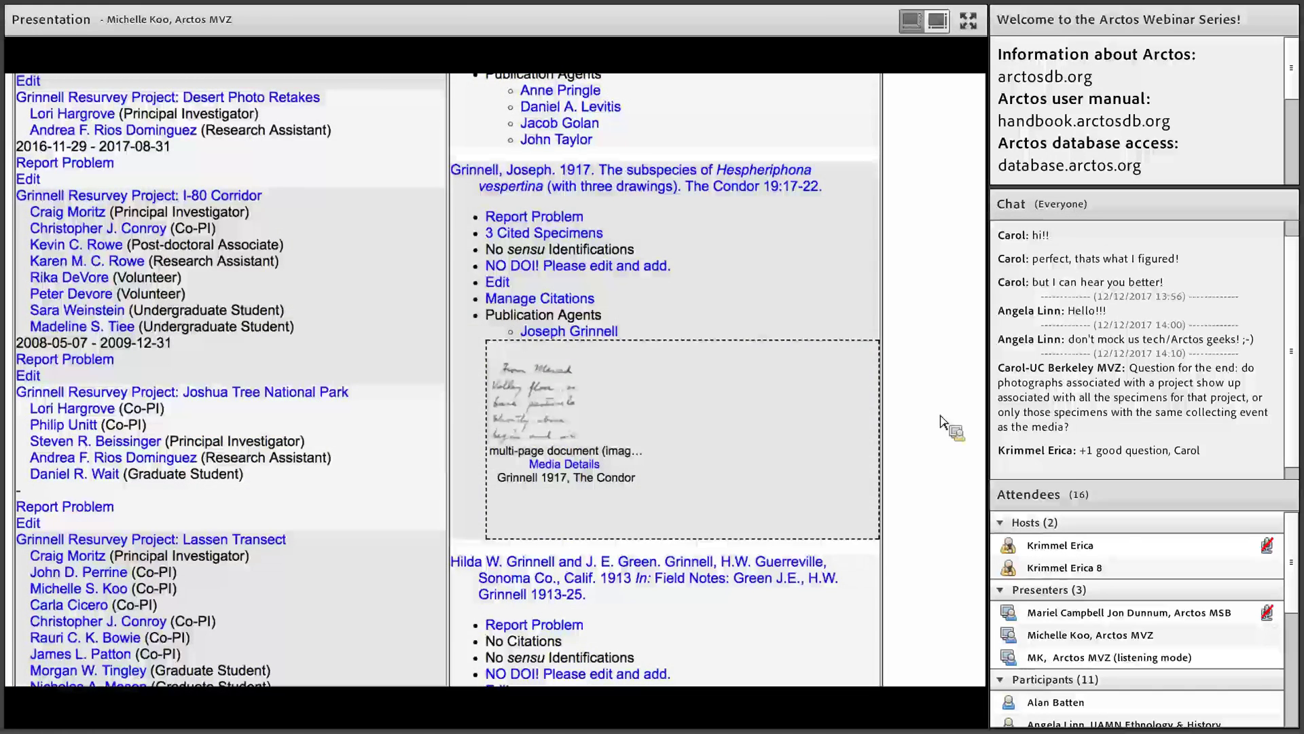
scroll(940, 421, up, 10)
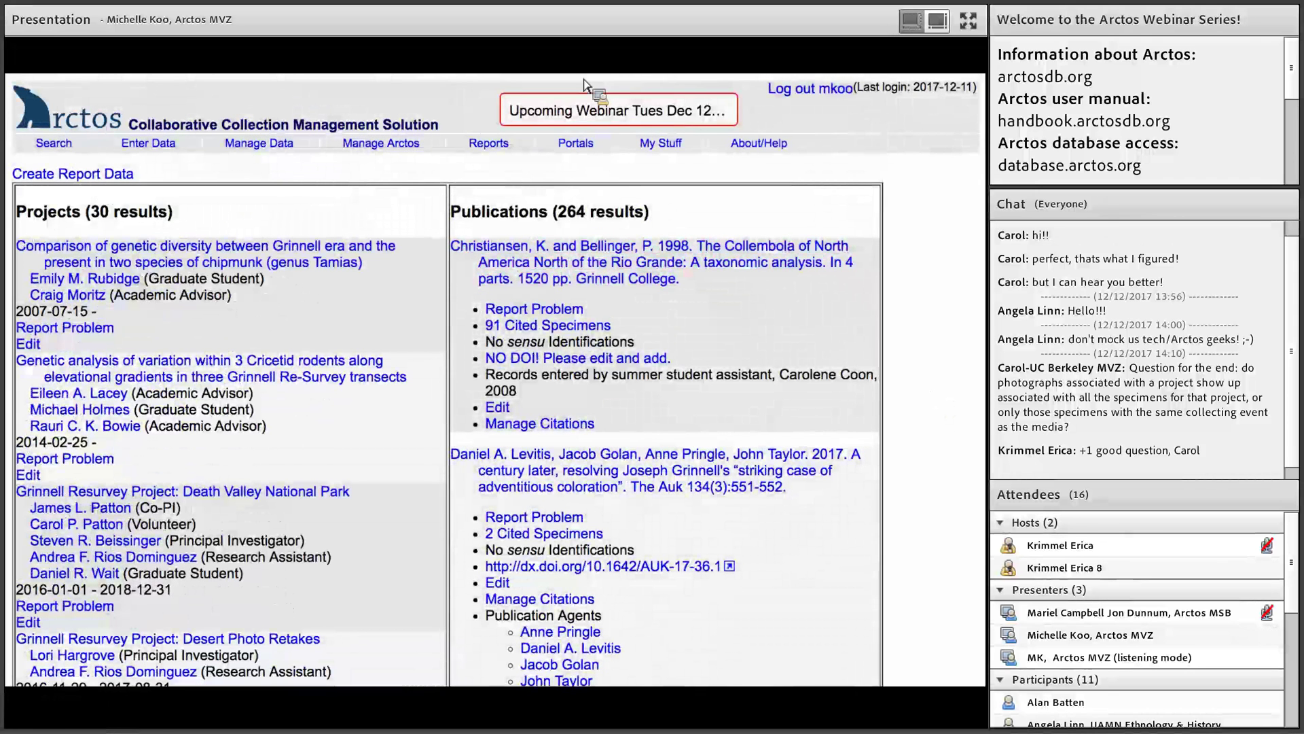
mouse_move(679, 99)
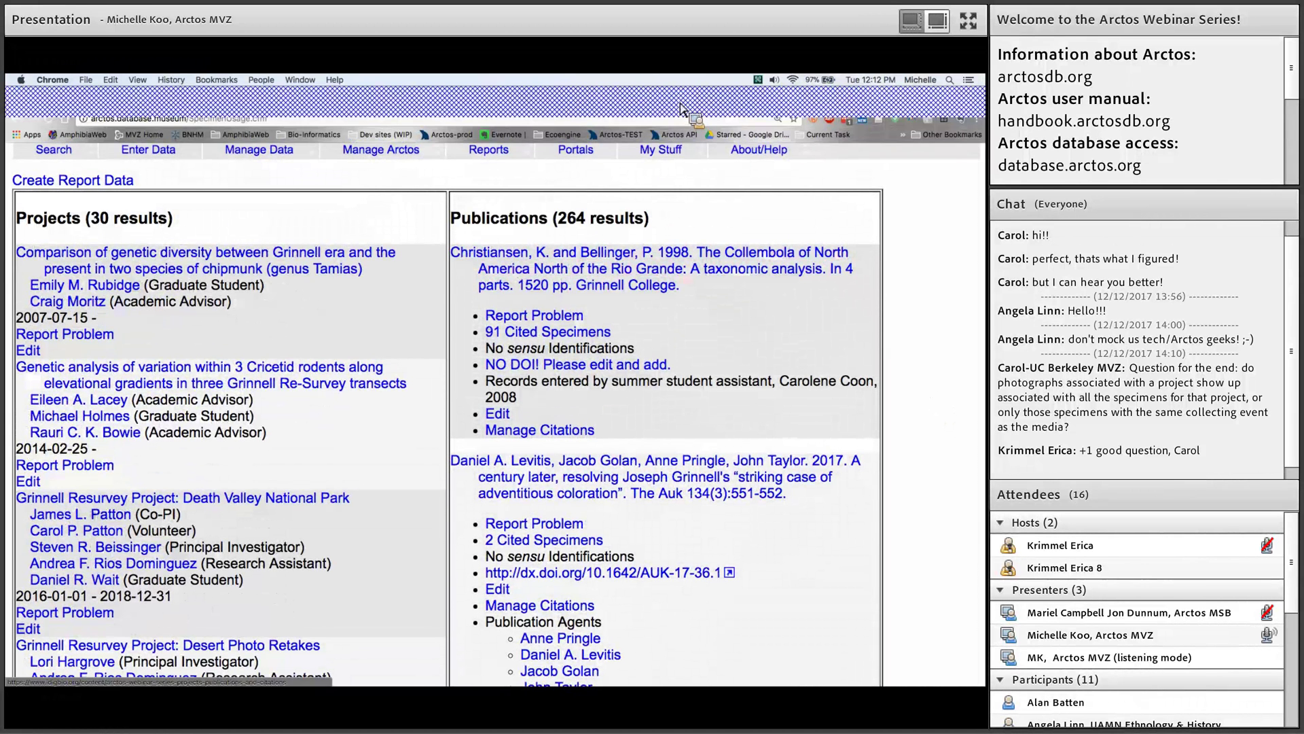
Step: Read the handbook's Projects documentation, then go to its guide on documenting collection usage
click(682, 109)
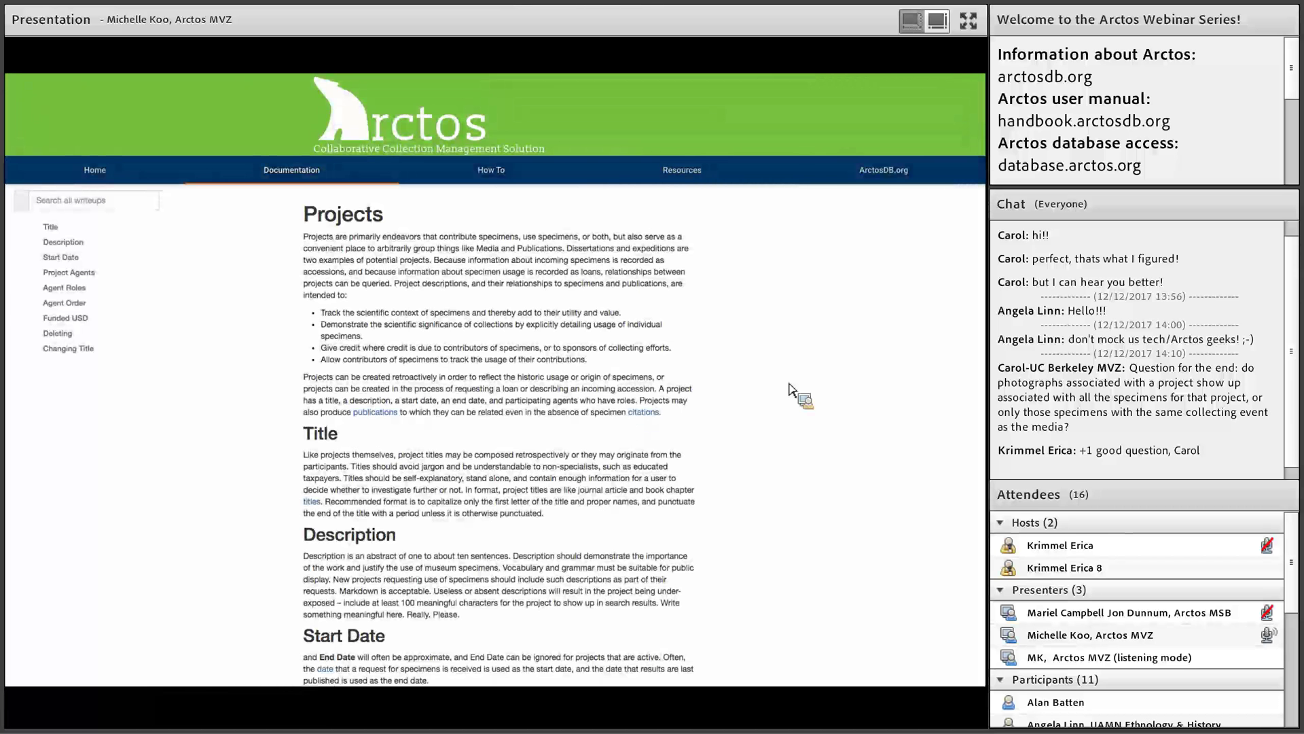
scroll(789, 388, down, 1)
scroll(789, 388, up, 1)
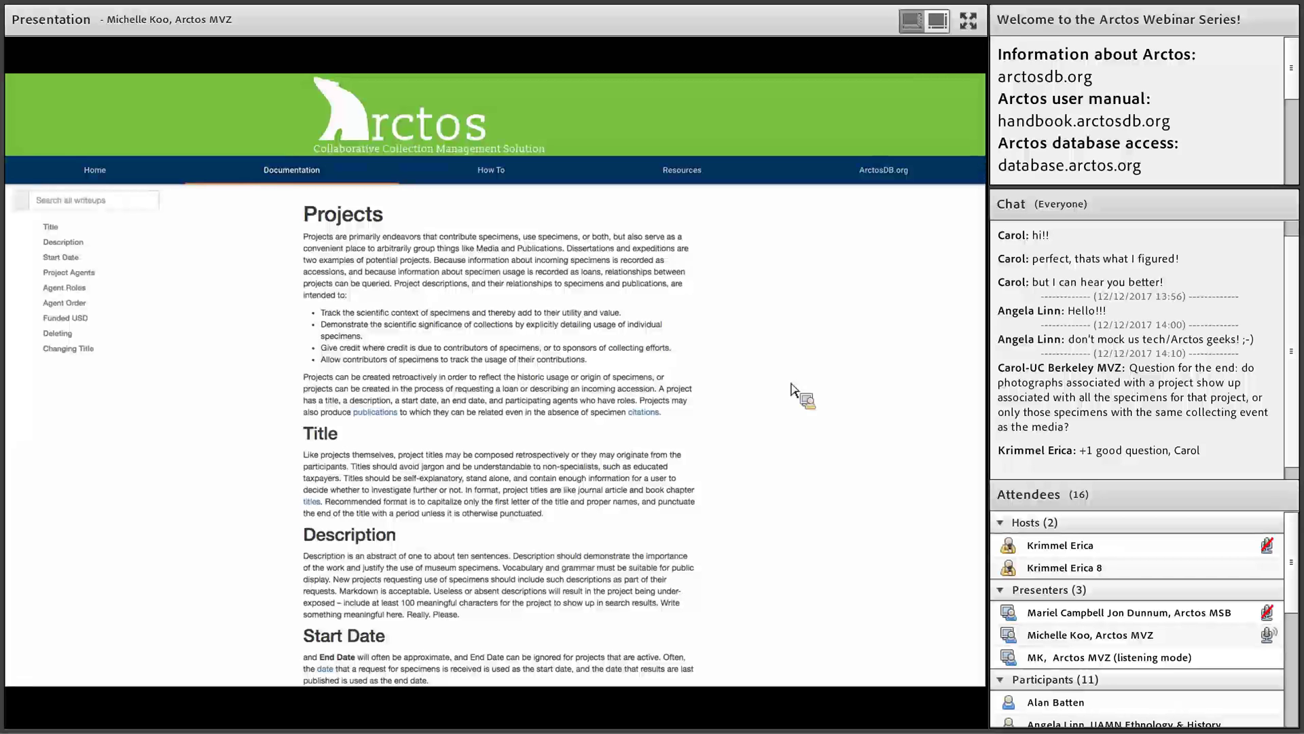
scroll(792, 389, down, 6)
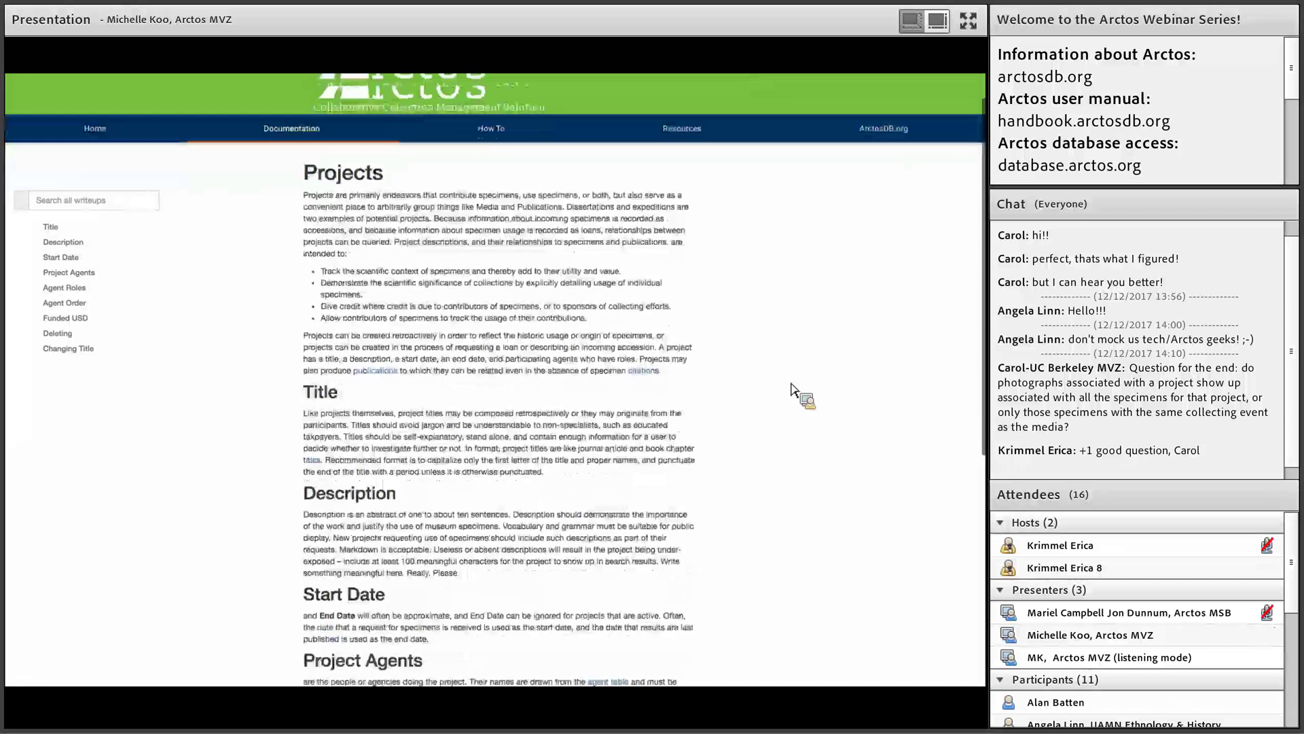
scroll(792, 389, down, 4)
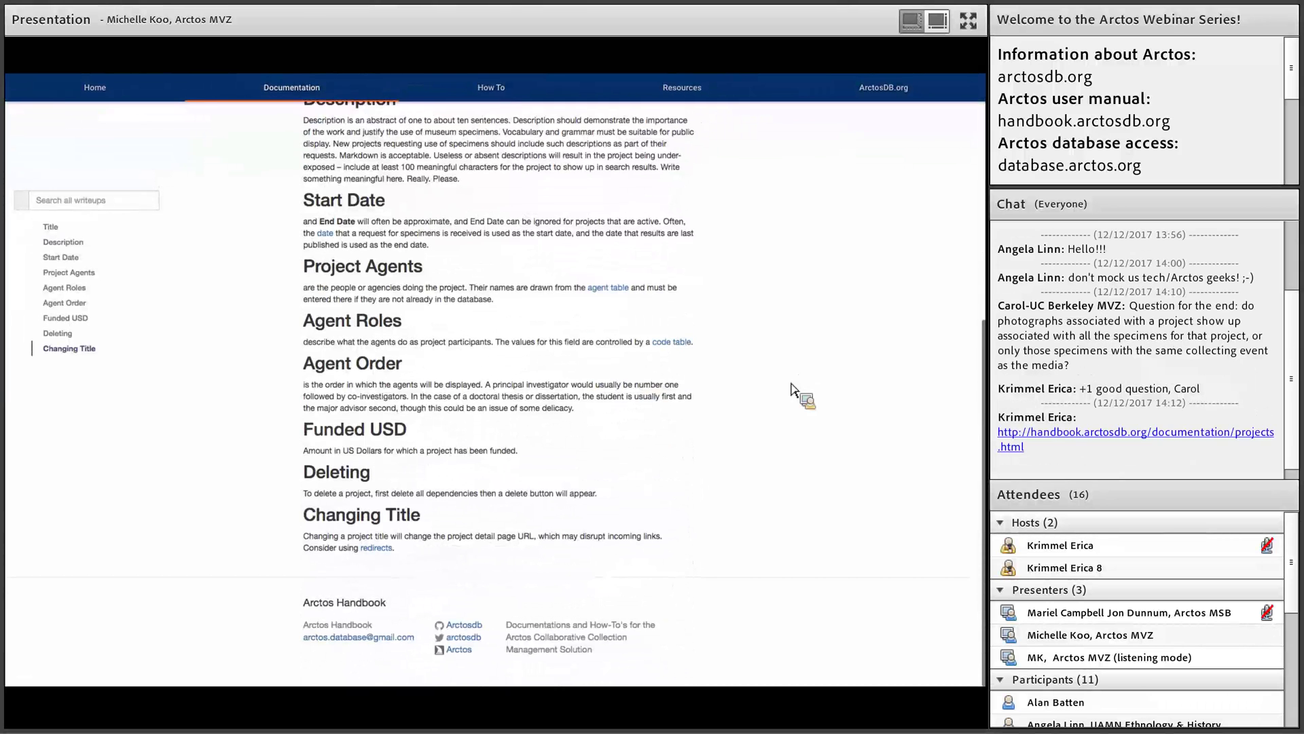
scroll(791, 388, up, 10)
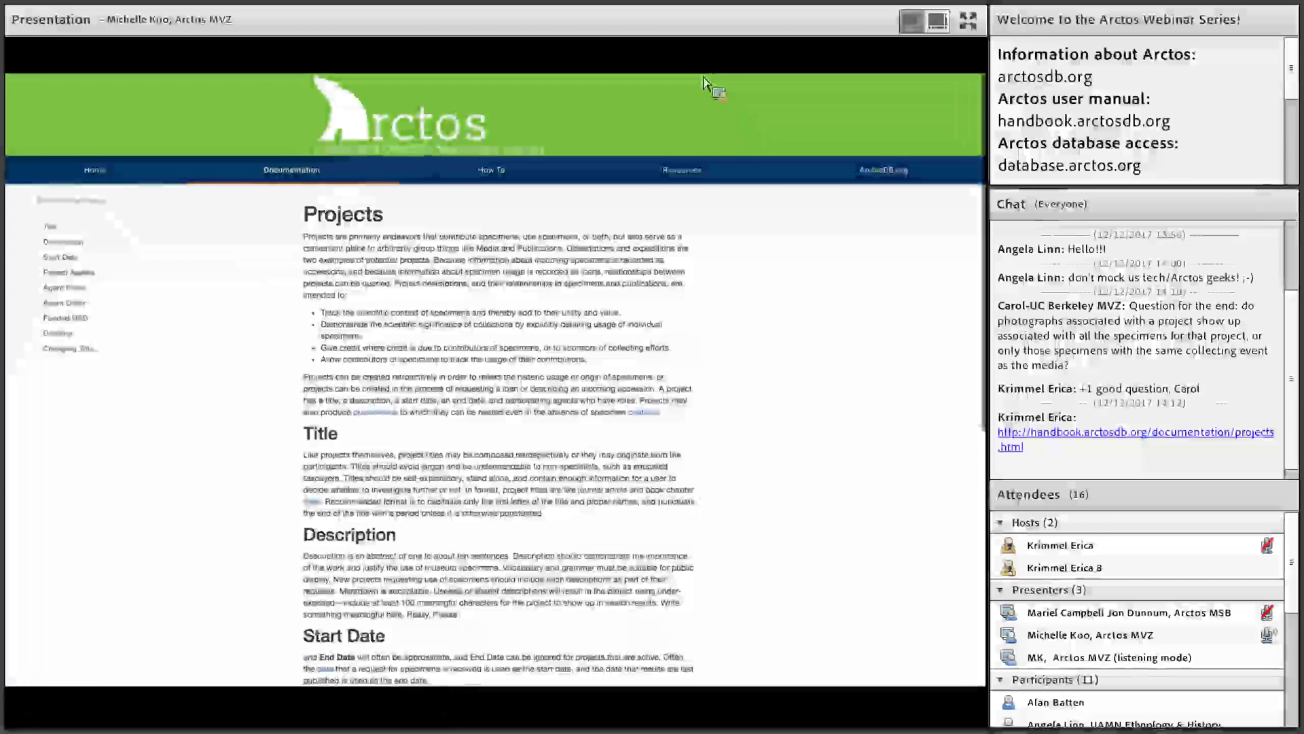
click(768, 110)
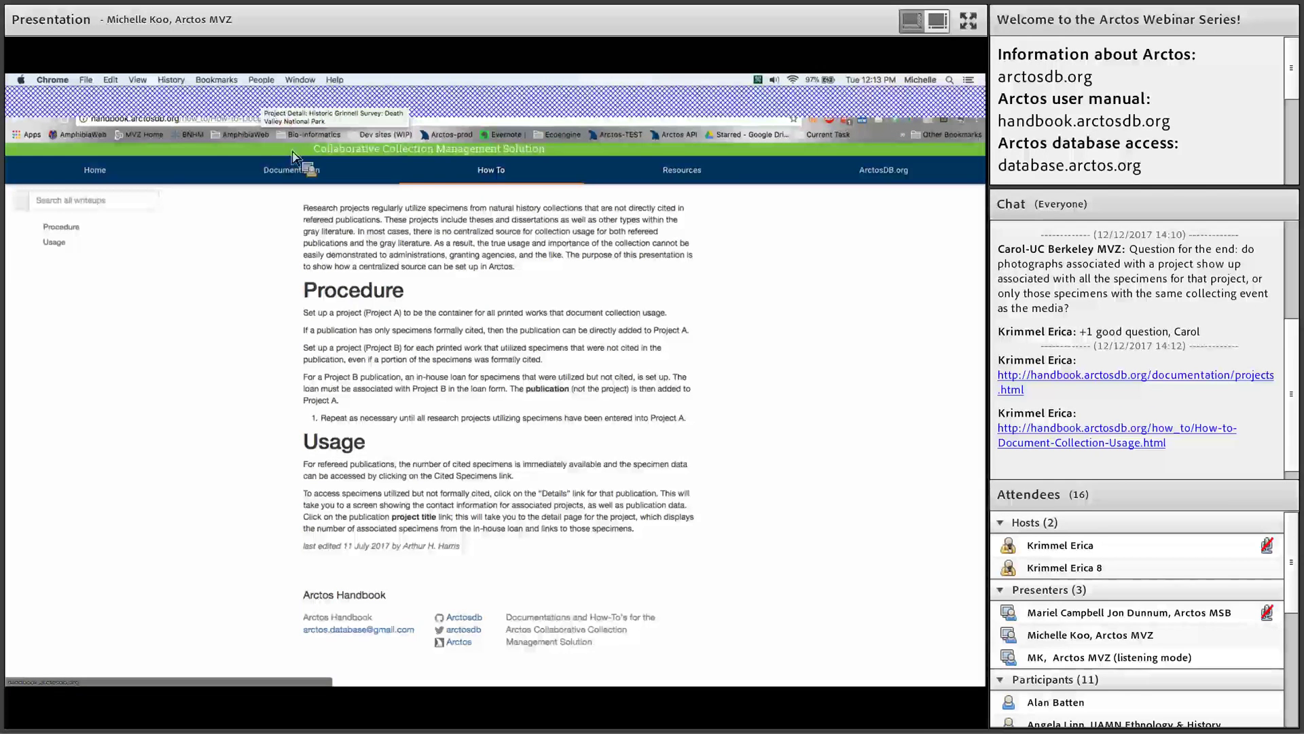
Step: Review the Death Valley survey project's specimens used: 807 bird, 7 egg, 575 herp, 1390 mammal
click(265, 106)
scroll(372, 292, down, 5)
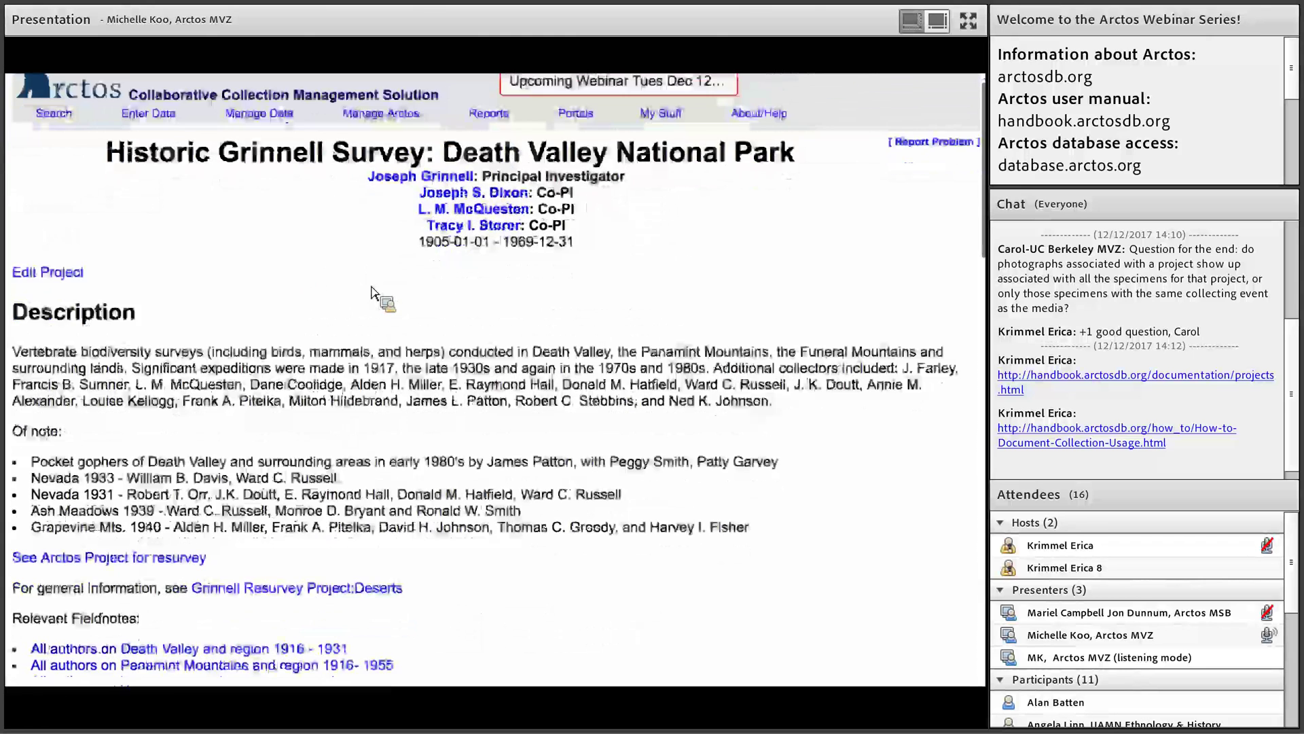
scroll(372, 292, up, 4)
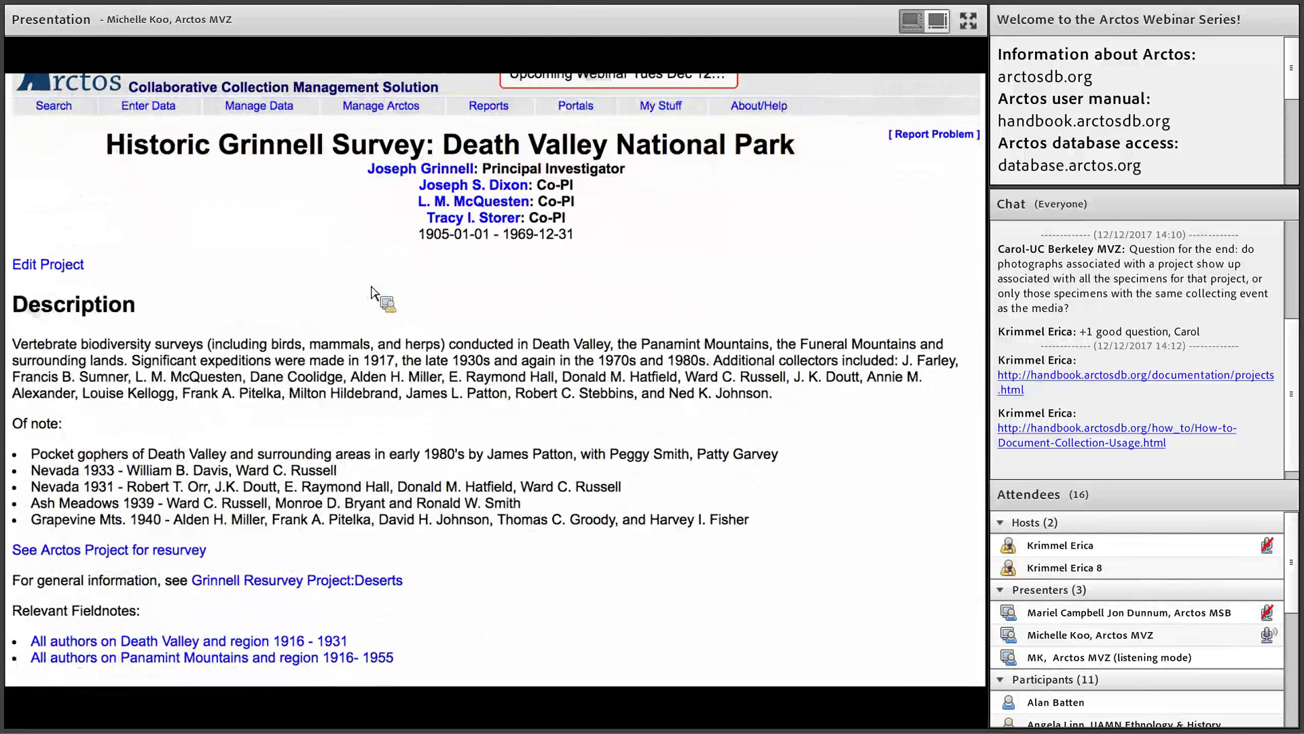
scroll(372, 294, up, 1)
scroll(372, 294, down, 1)
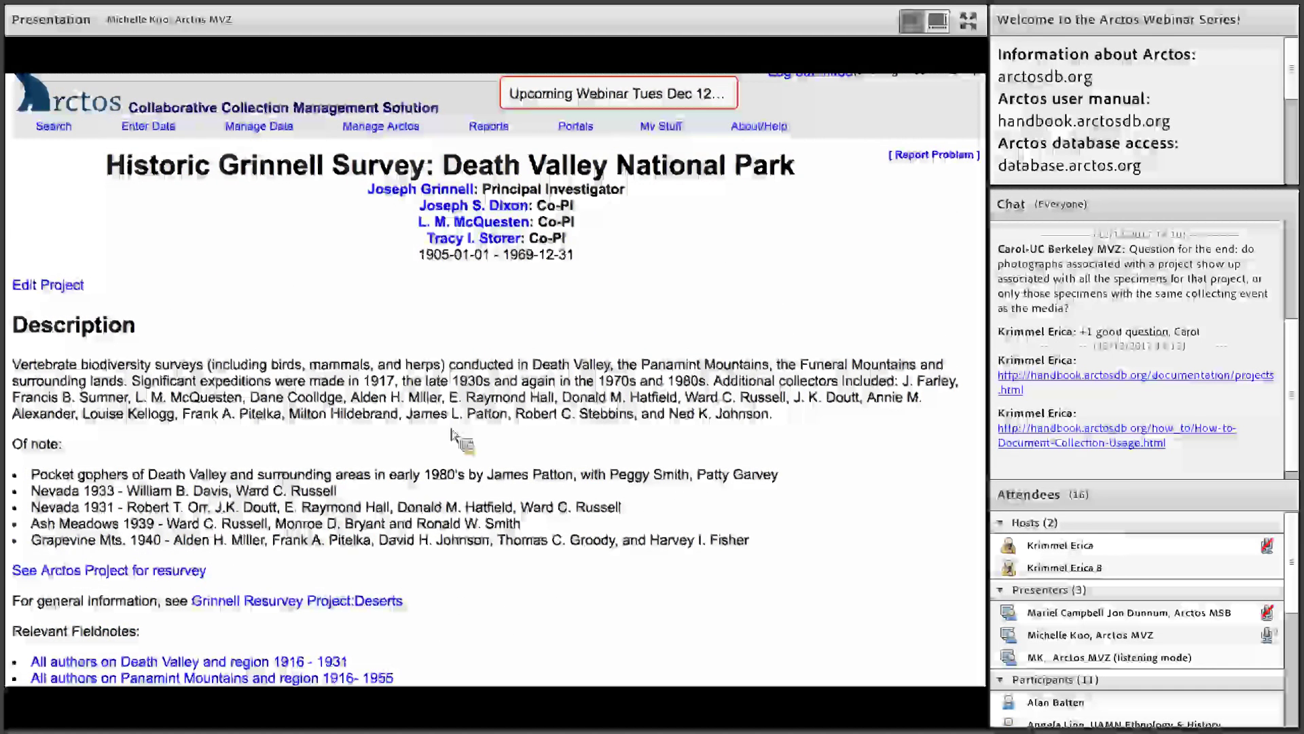
scroll(452, 435, down, 3)
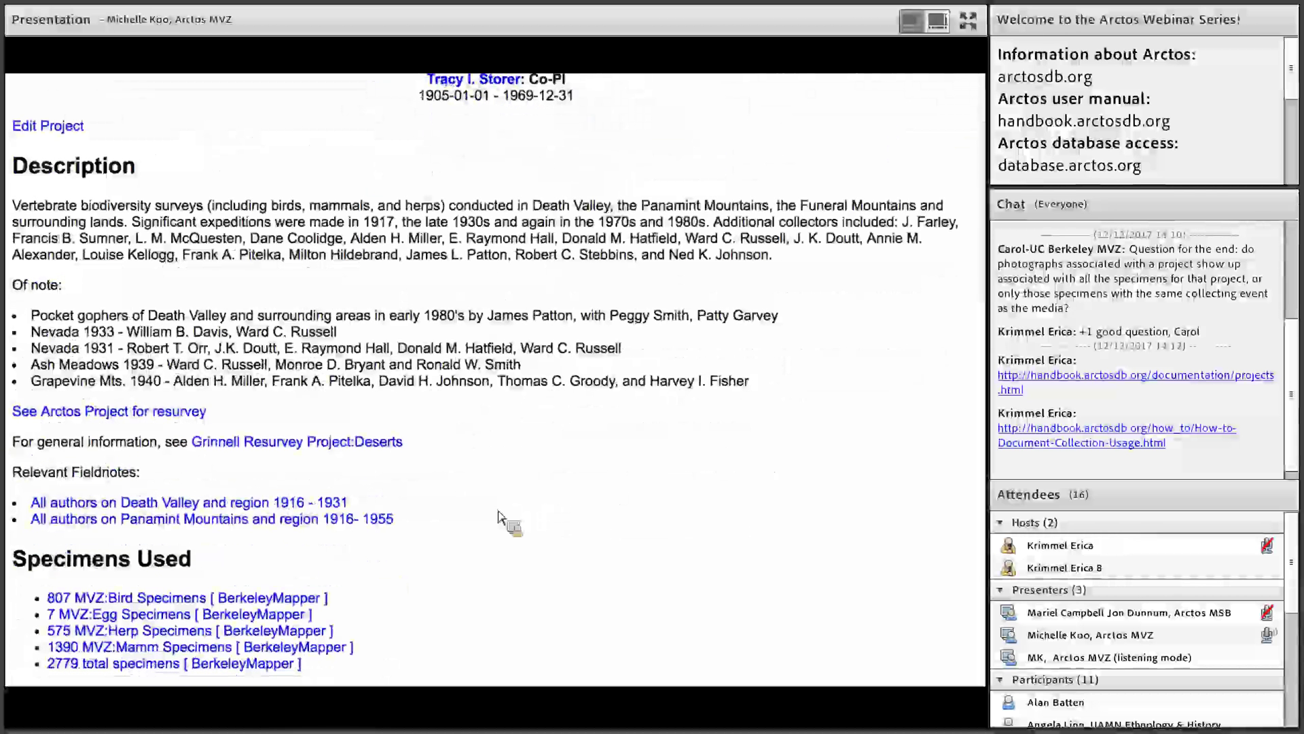
scroll(498, 516, down, 2)
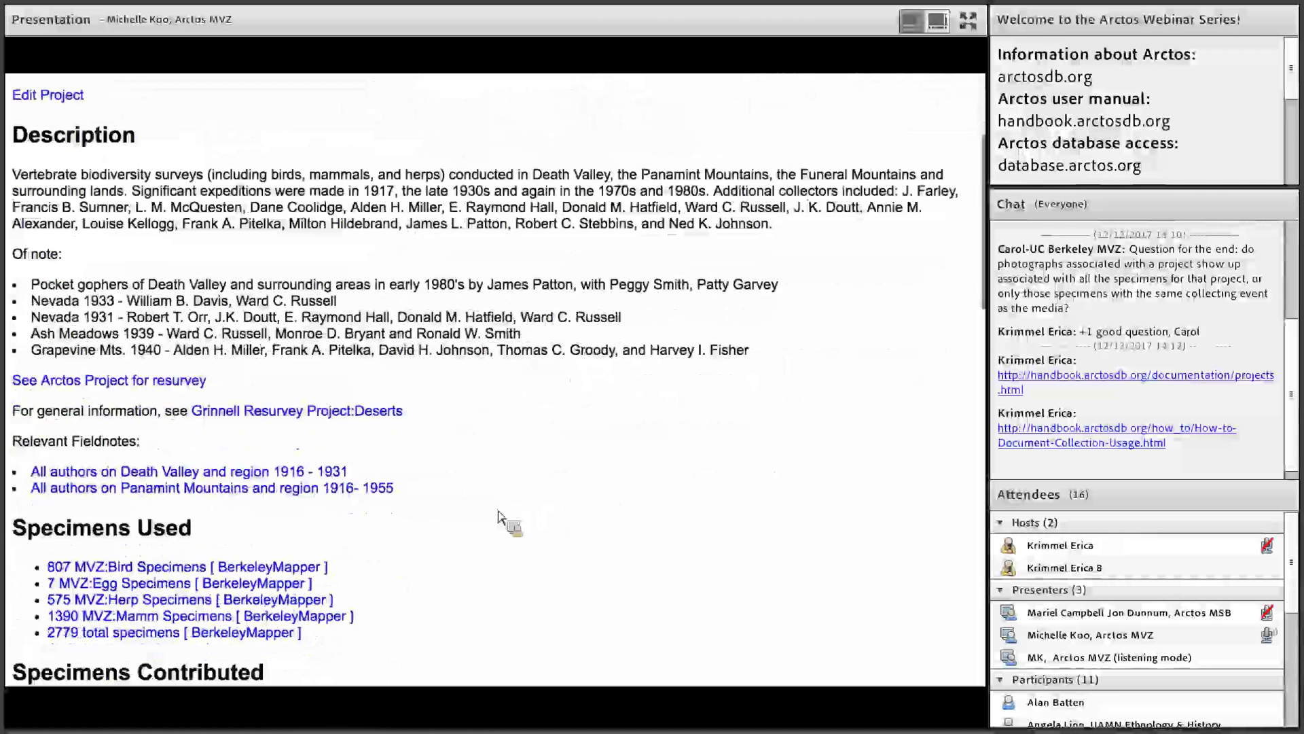
scroll(498, 516, up, 2)
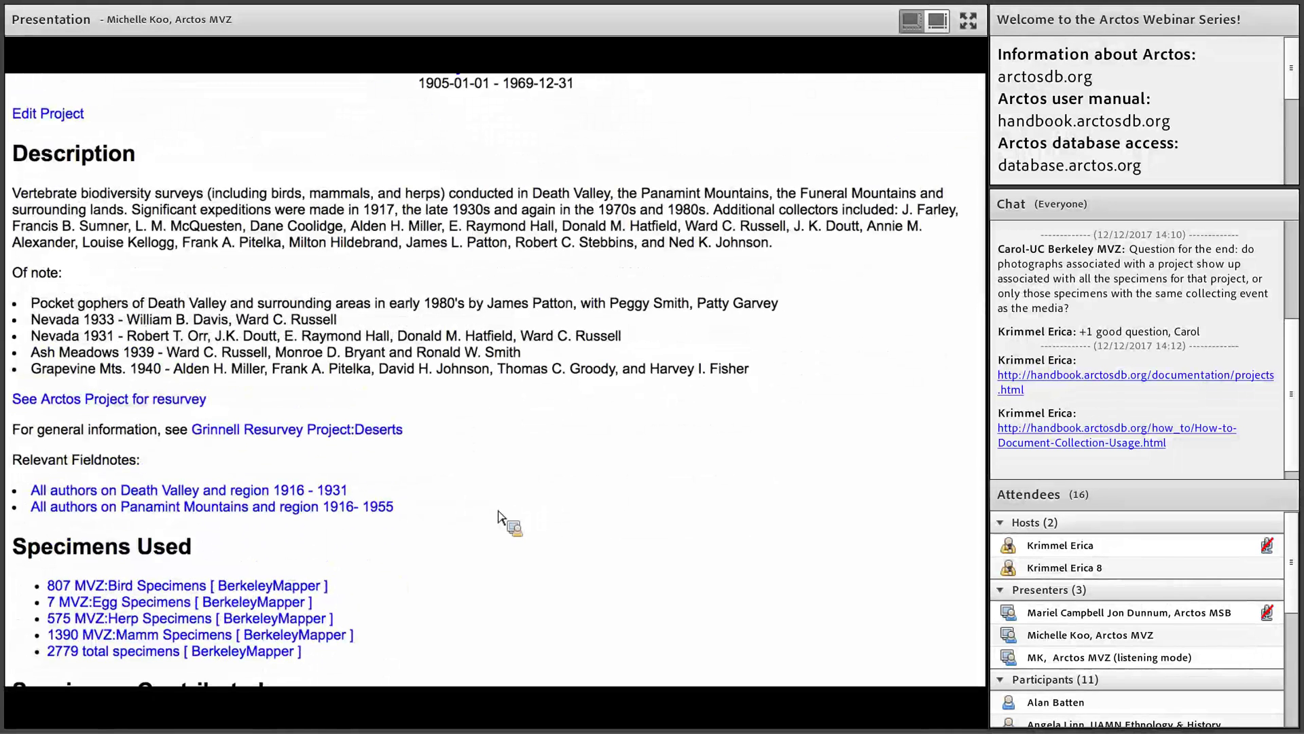
scroll(498, 517, down, 1)
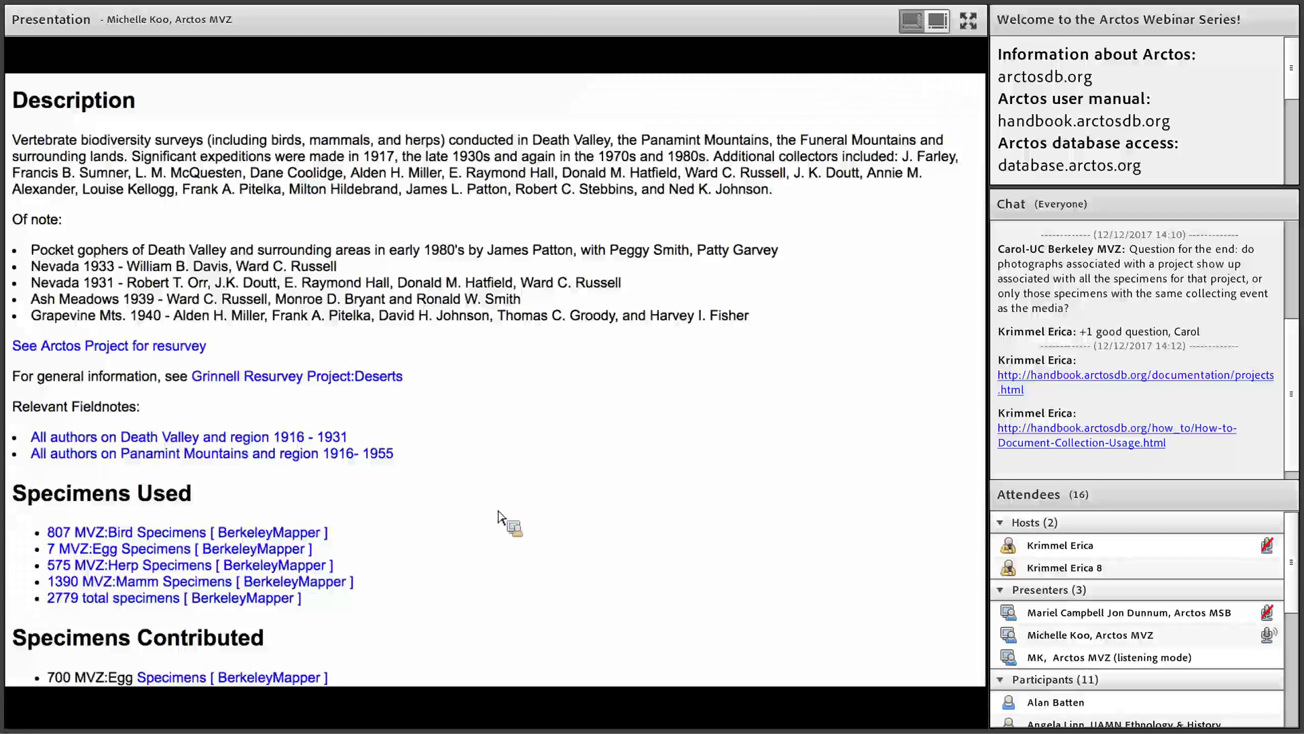
scroll(499, 518, up, 3)
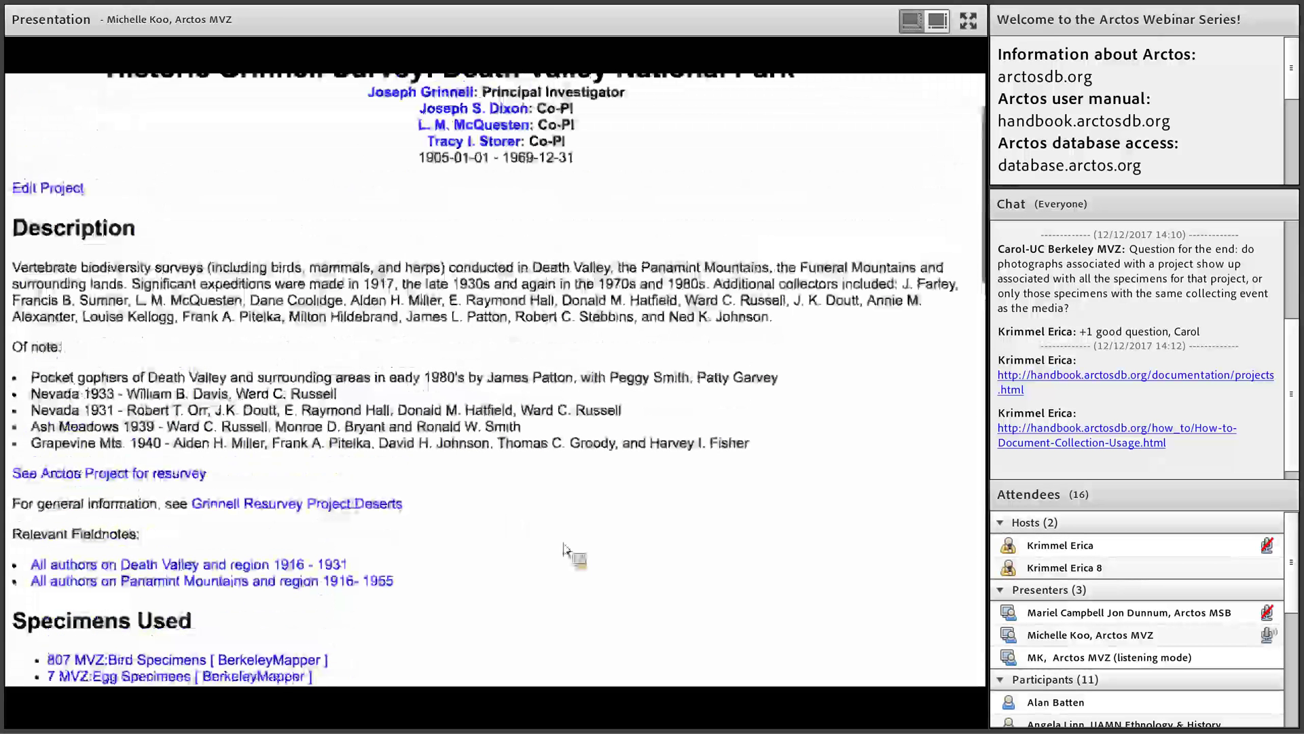
scroll(823, 278, up, 3)
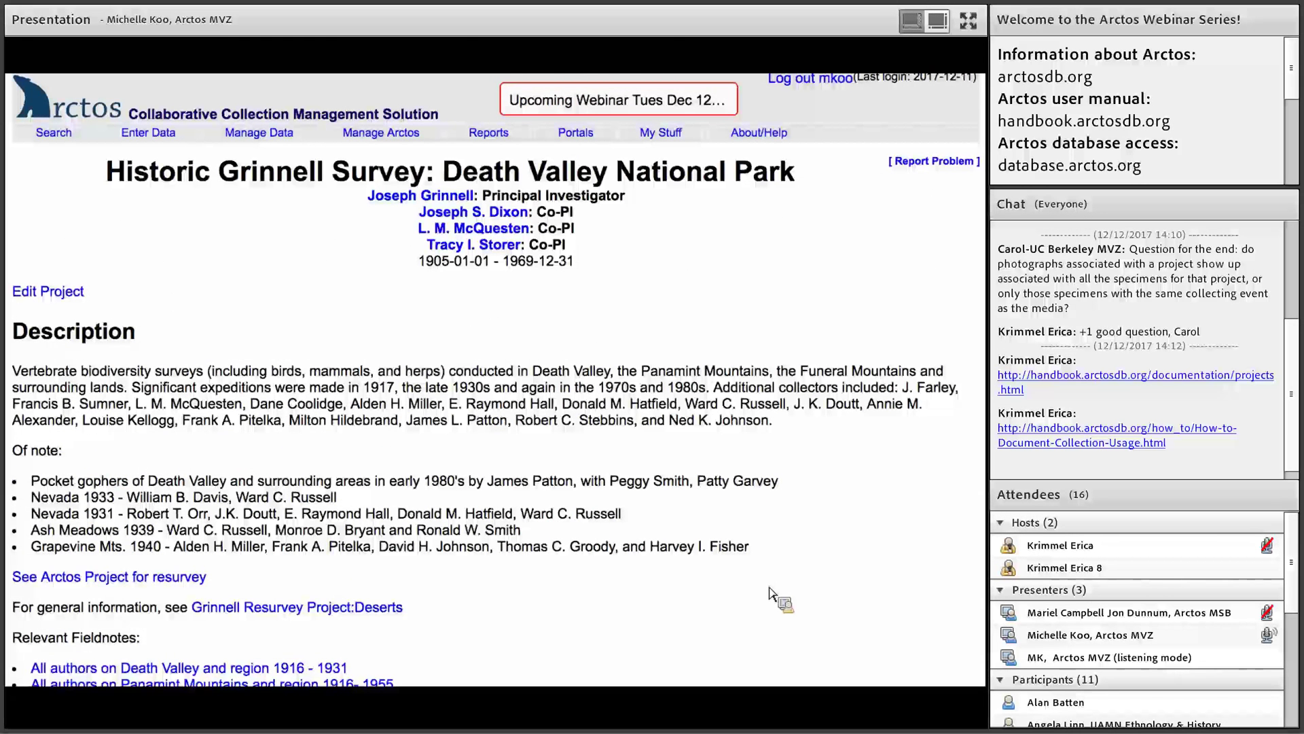
scroll(773, 596, down, 1)
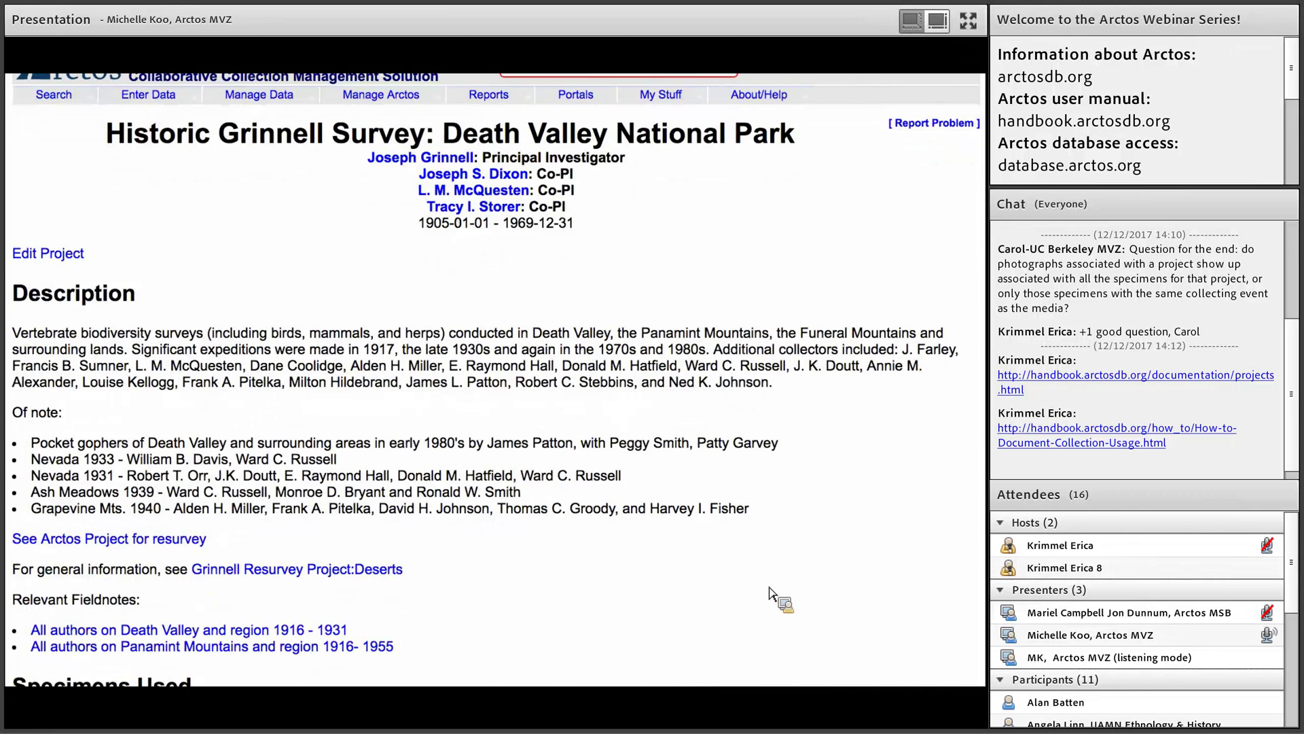
scroll(772, 595, down, 1)
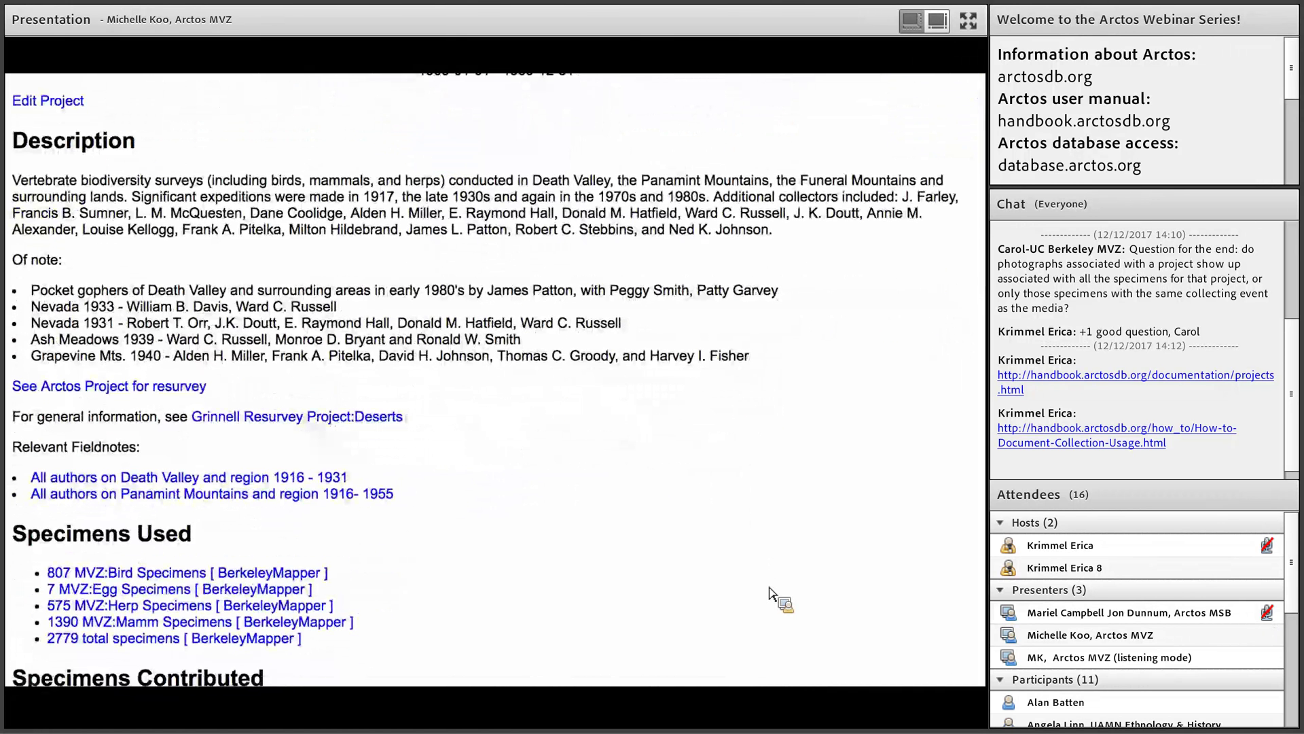
scroll(772, 596, up, 1)
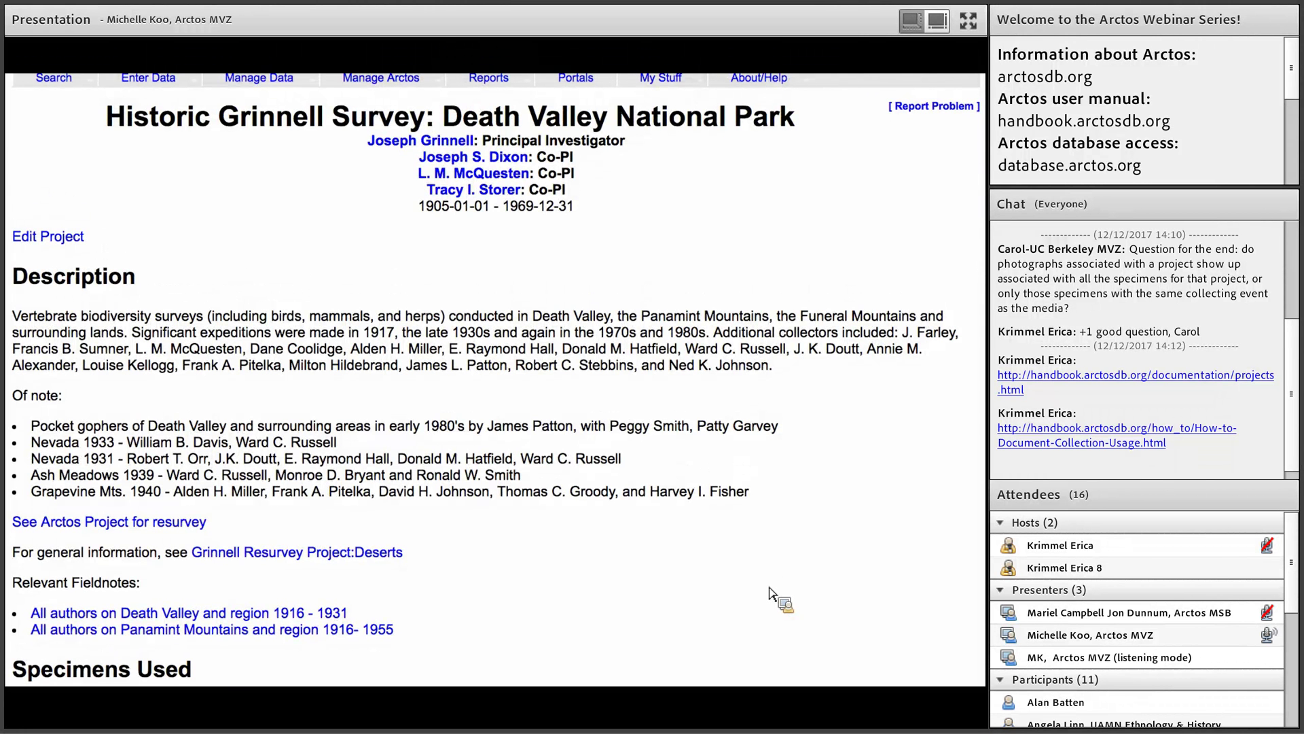
scroll(773, 593, down, 3)
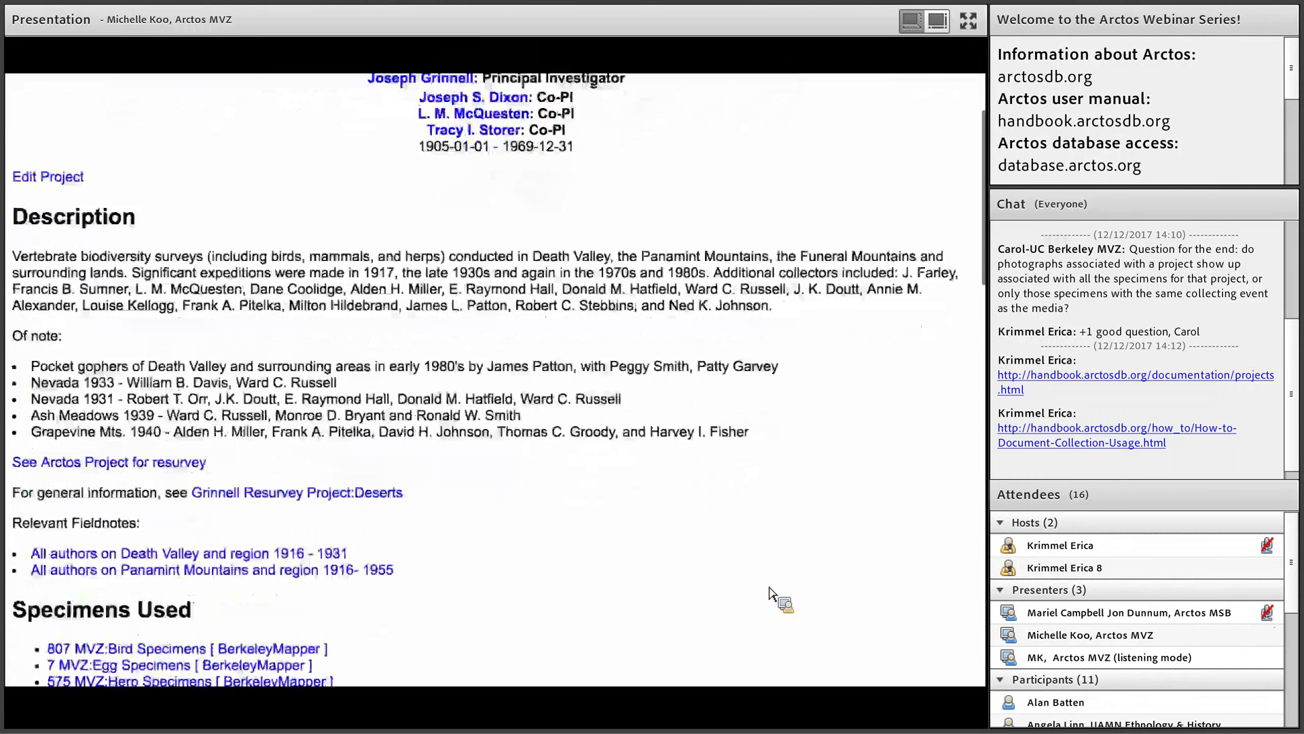
scroll(326, 598, down, 3)
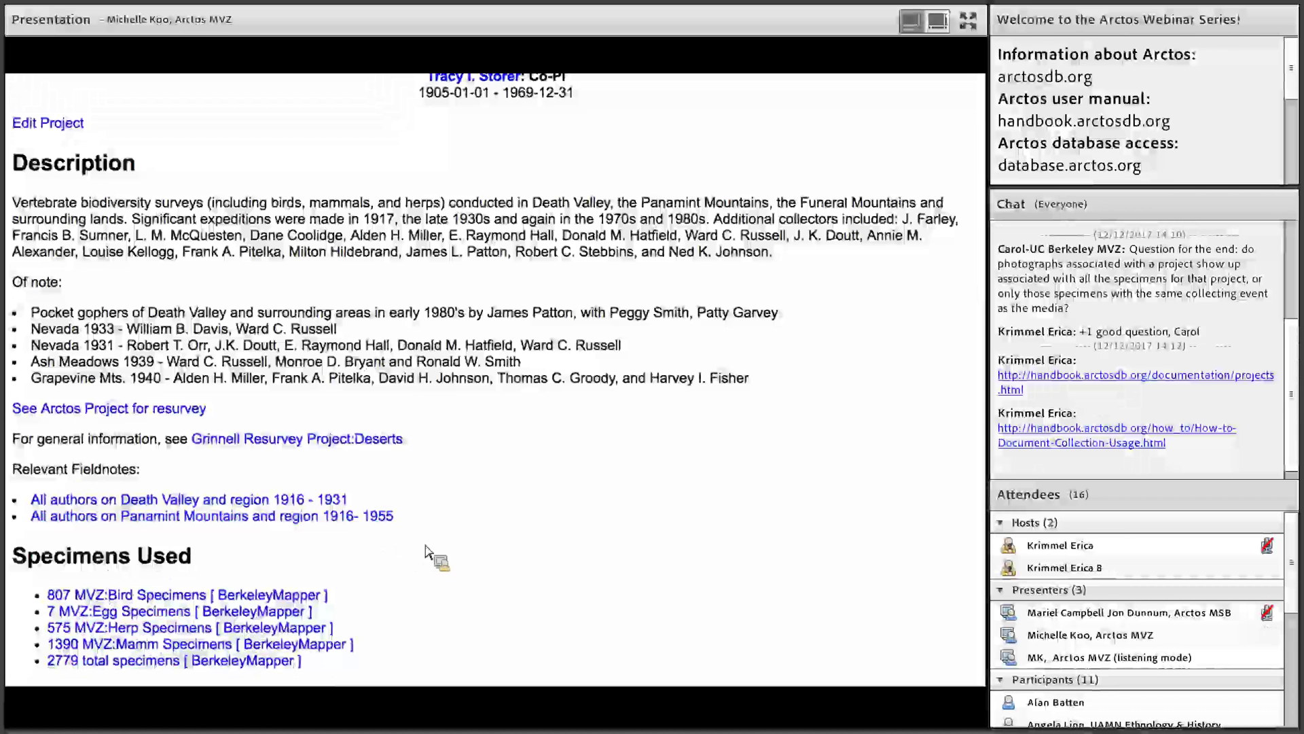
scroll(429, 553, up, 3)
scroll(435, 557, down, 4)
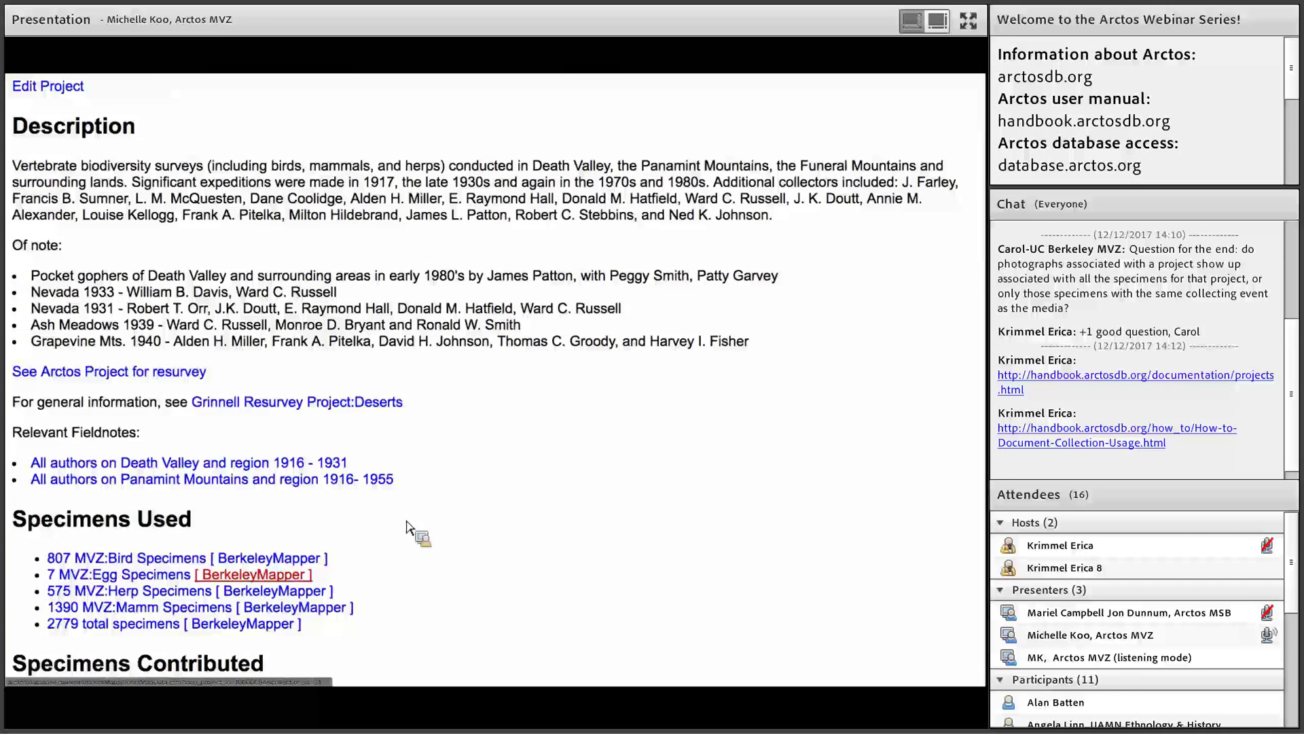
Step: Open the details for the Dipodomys deserti photo among the project's media
scroll(686, 326, up, 3)
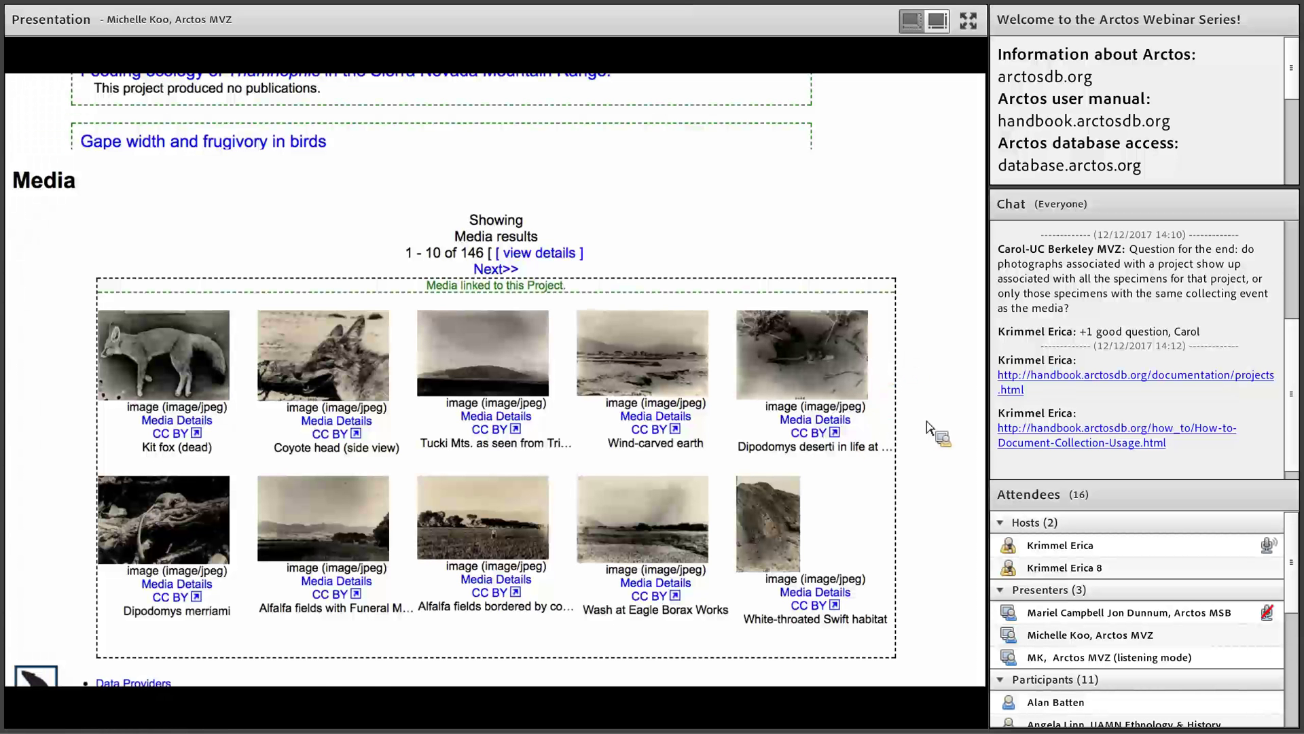
click(838, 422)
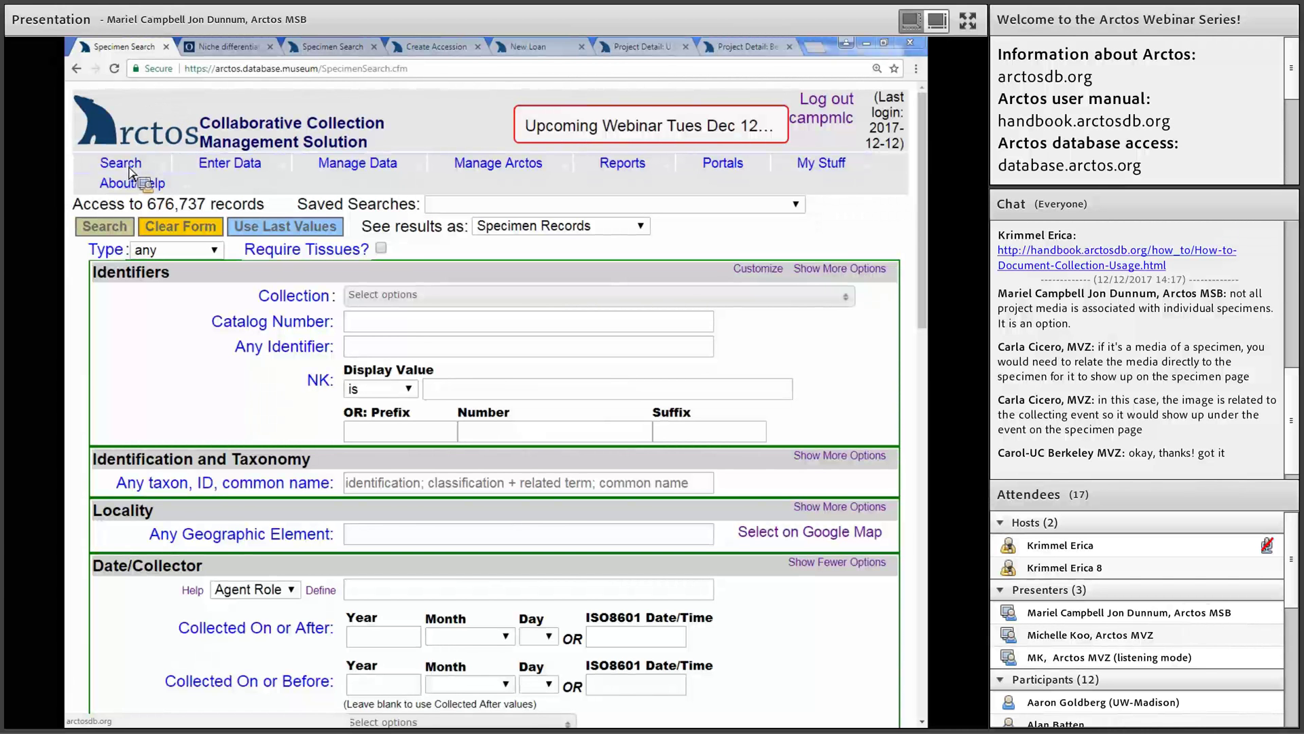
Step: Start a New Publication from the Publication/Project Search page and scroll through the empty form
mouse_move(129, 166)
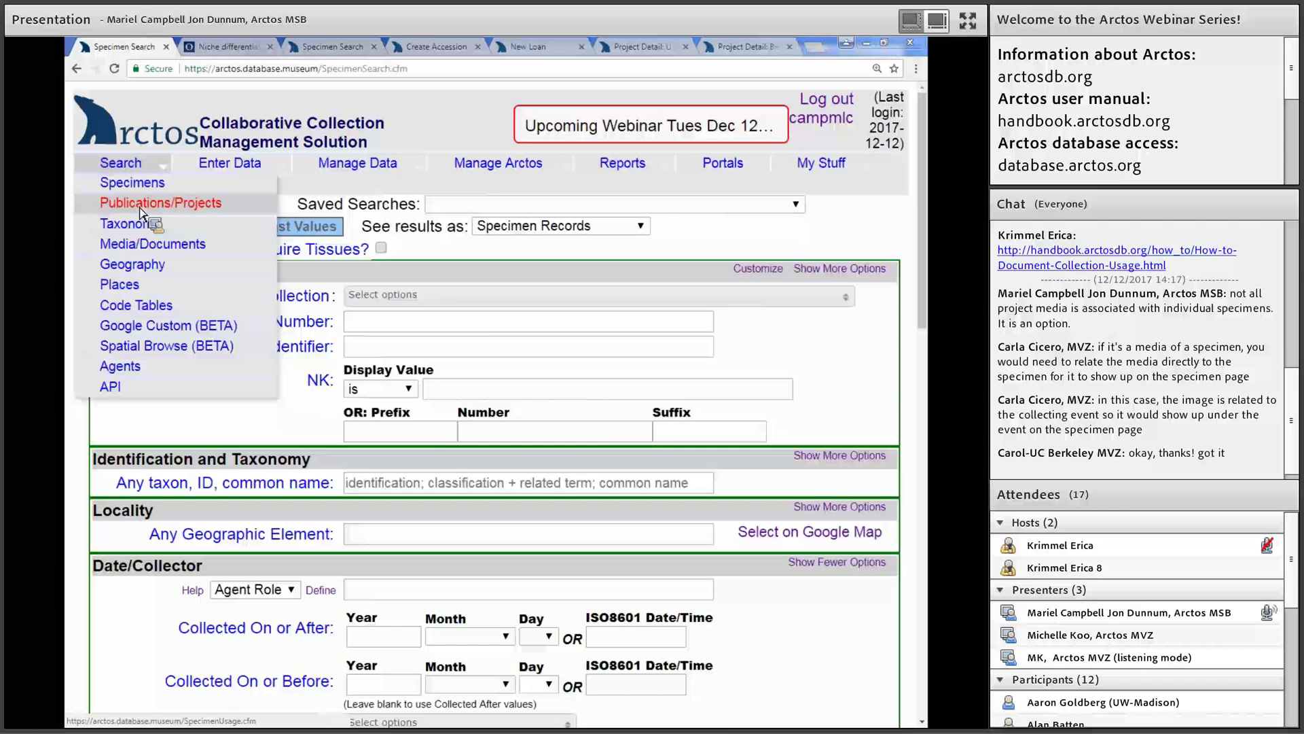
click(140, 206)
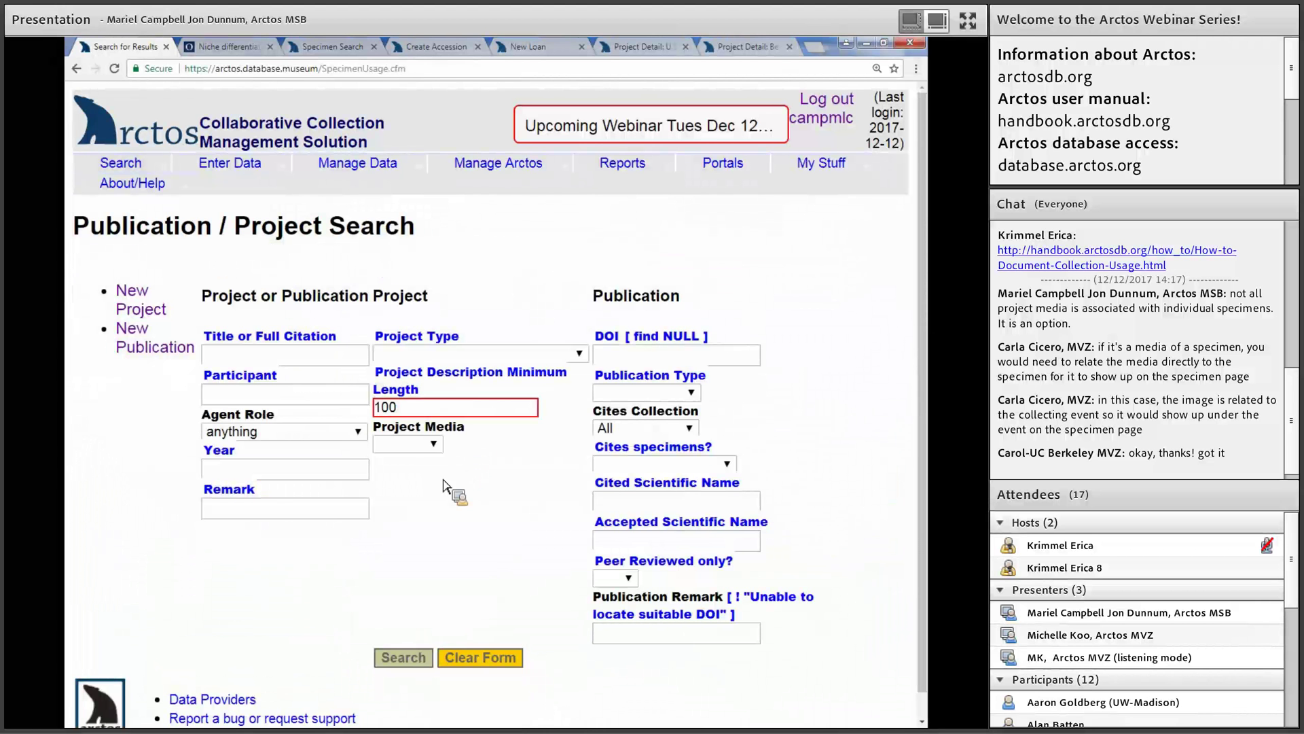
click(144, 358)
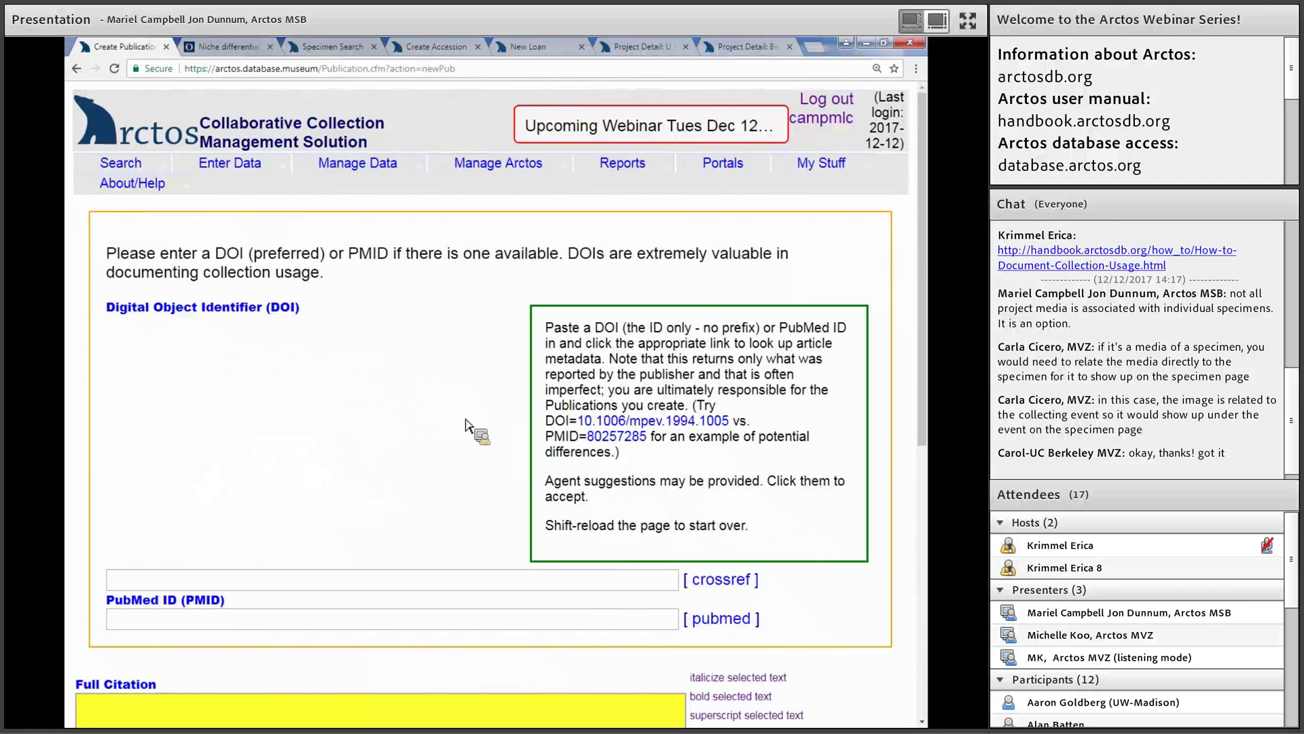
scroll(472, 442, down, 2)
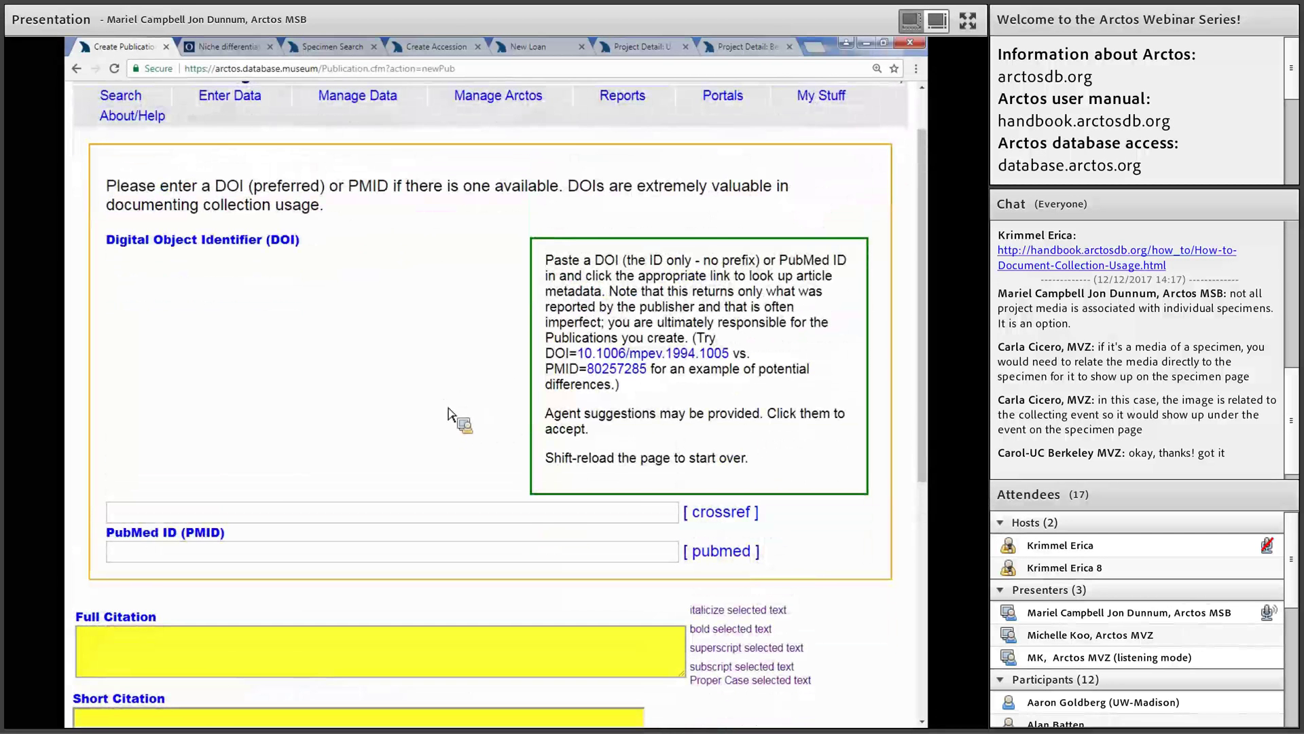
scroll(450, 415, down, 6)
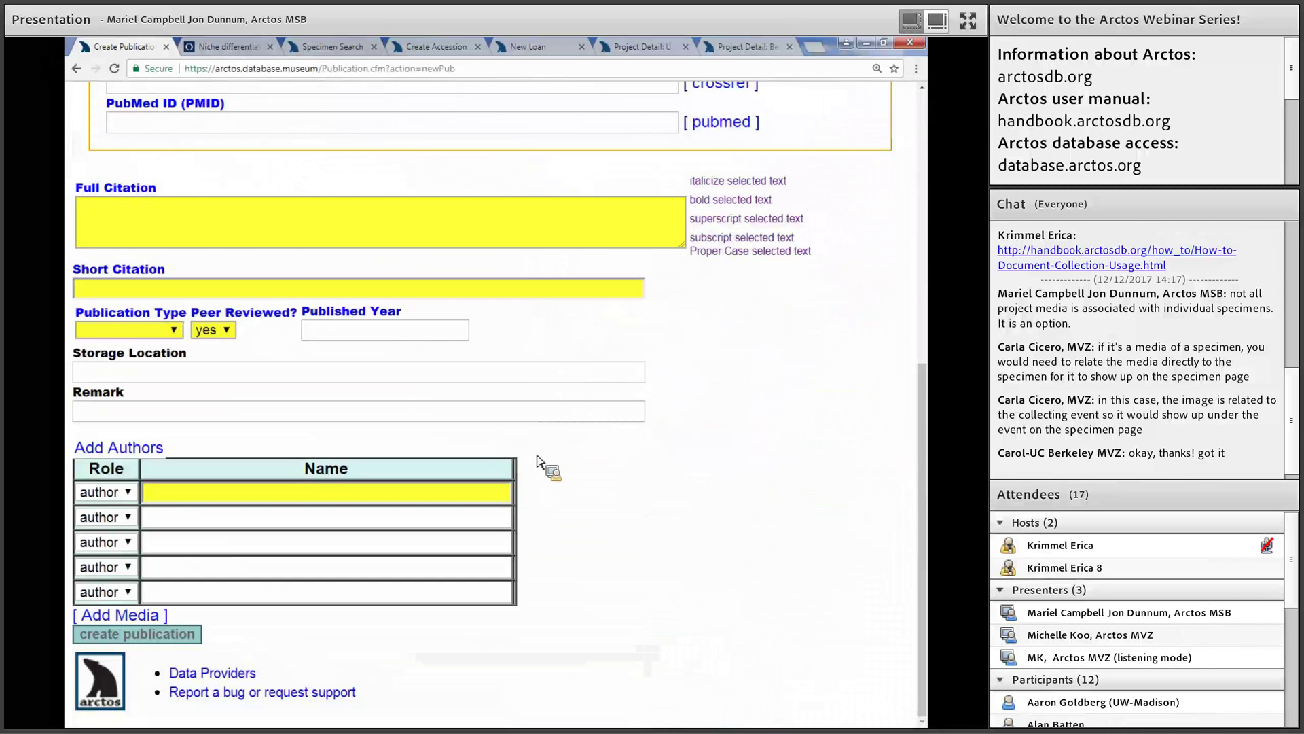
scroll(584, 476, up, 2)
scroll(601, 477, up, 6)
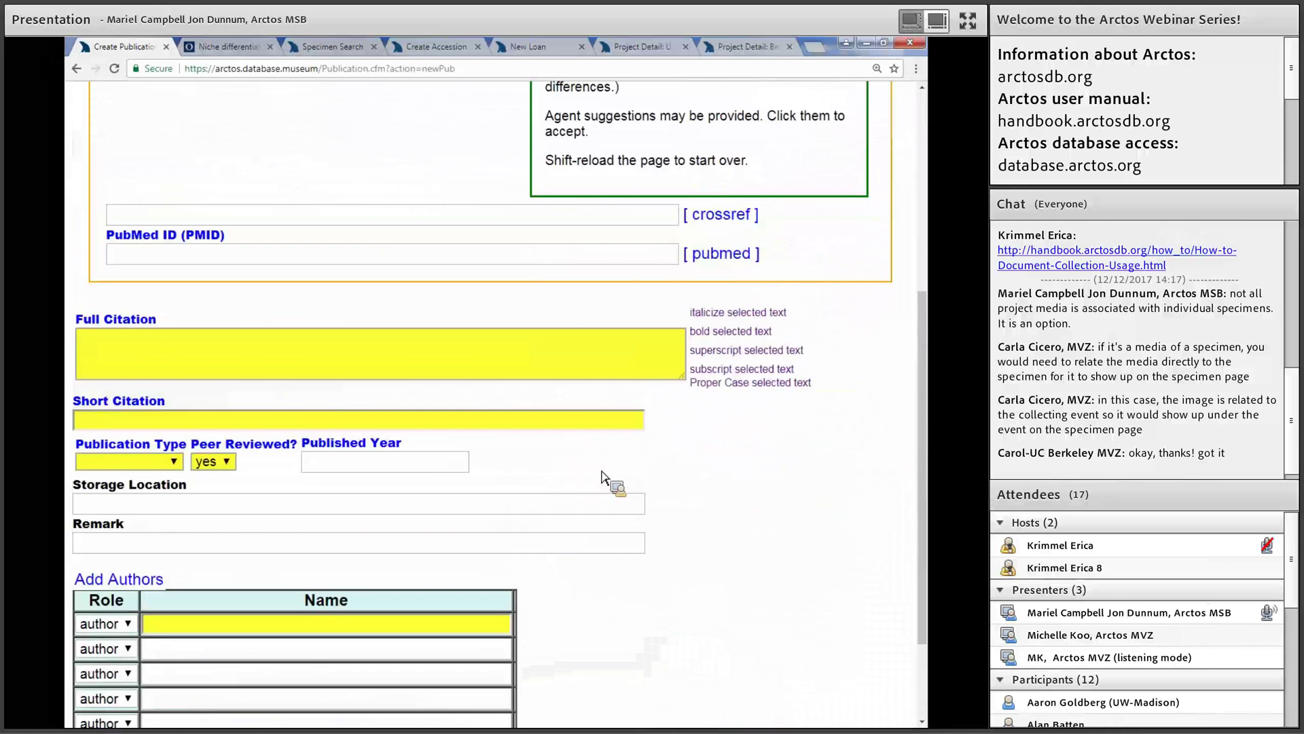
scroll(596, 482, up, 1)
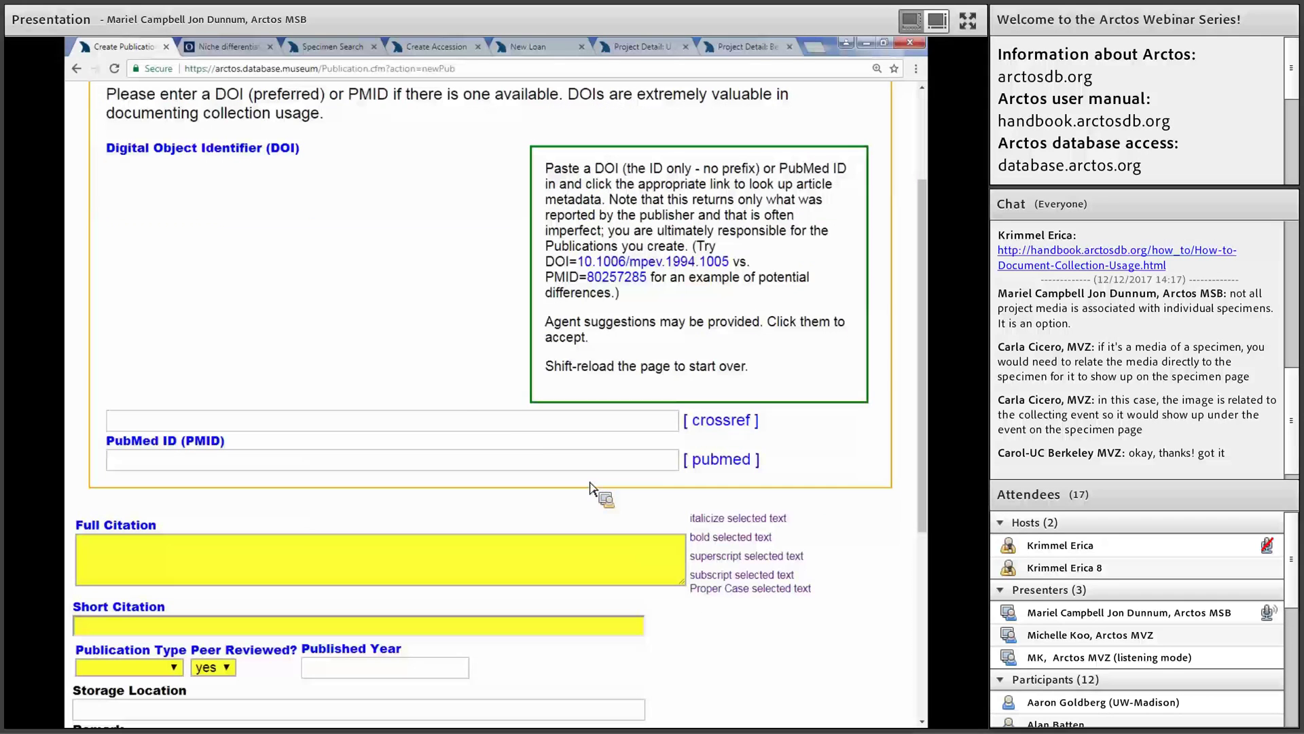
scroll(449, 374, up, 3)
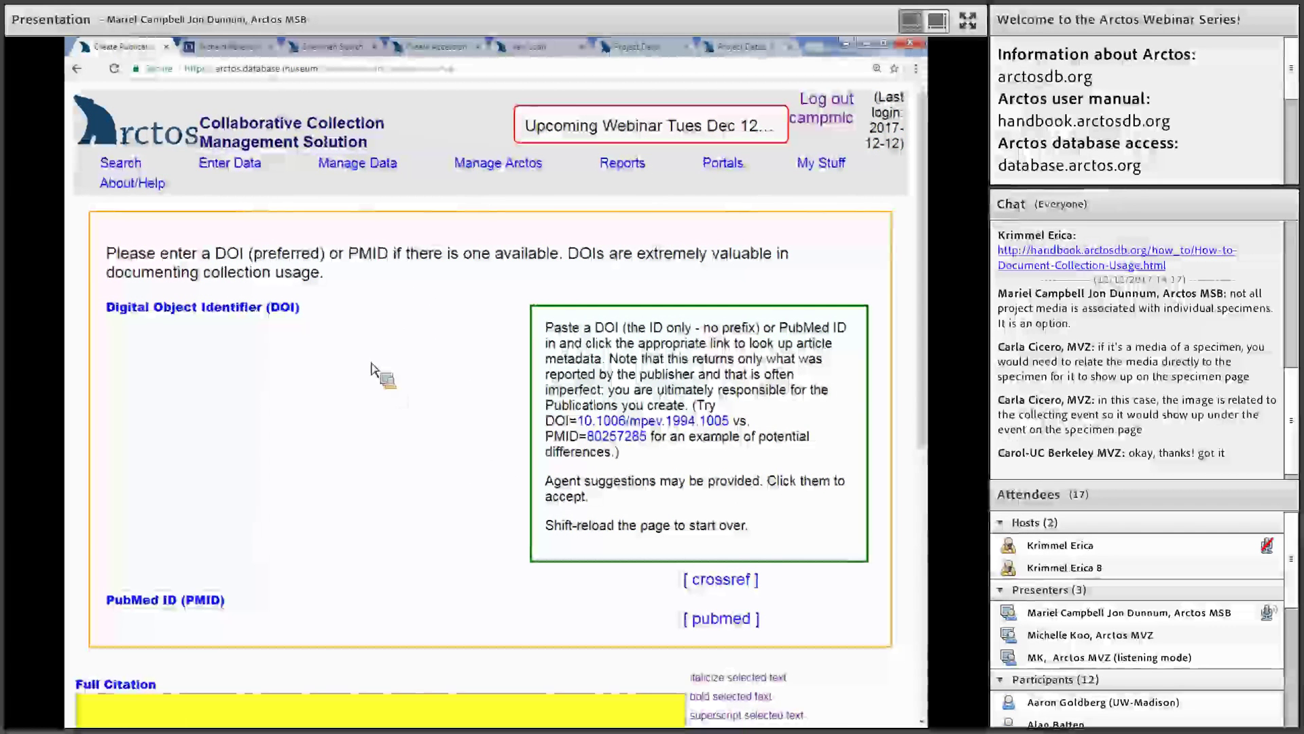
Step: Paste the article's DOI 10.1093/jmammal/gyx141 and autofill the citation fields via crossref
click(236, 49)
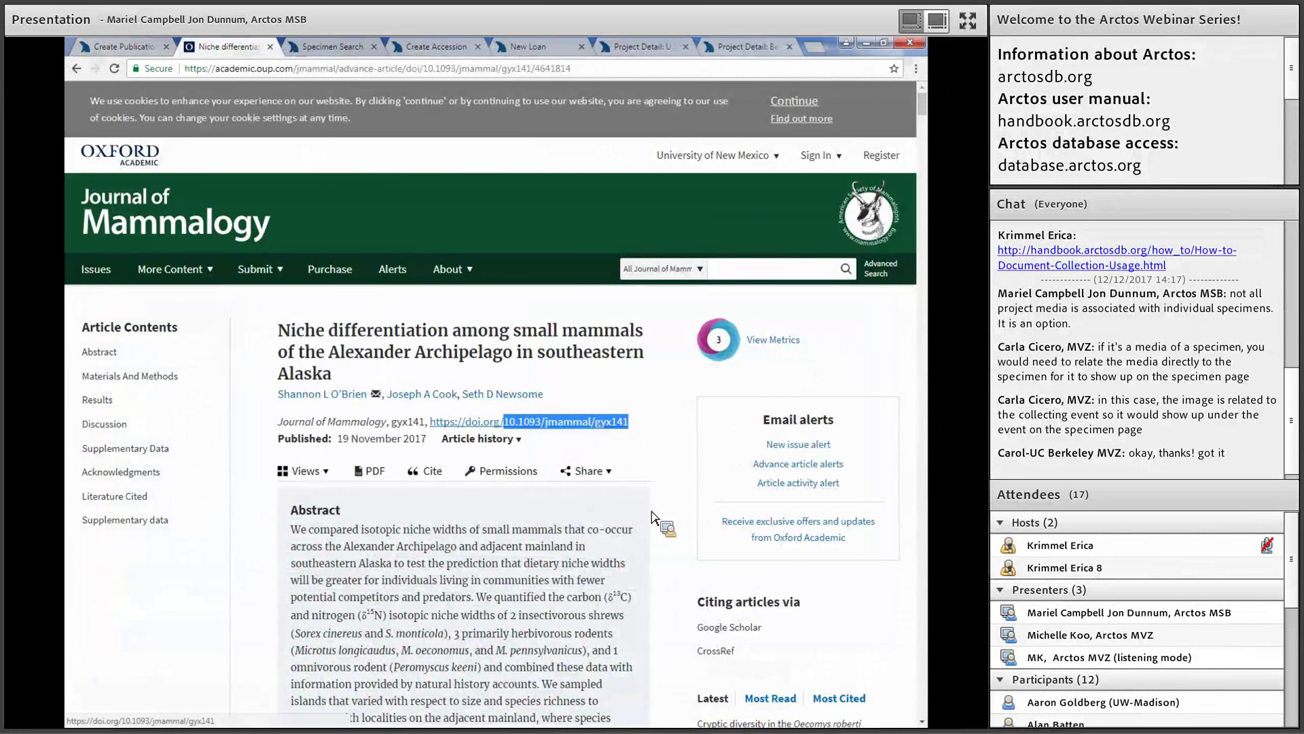
right_click(622, 421)
click(647, 525)
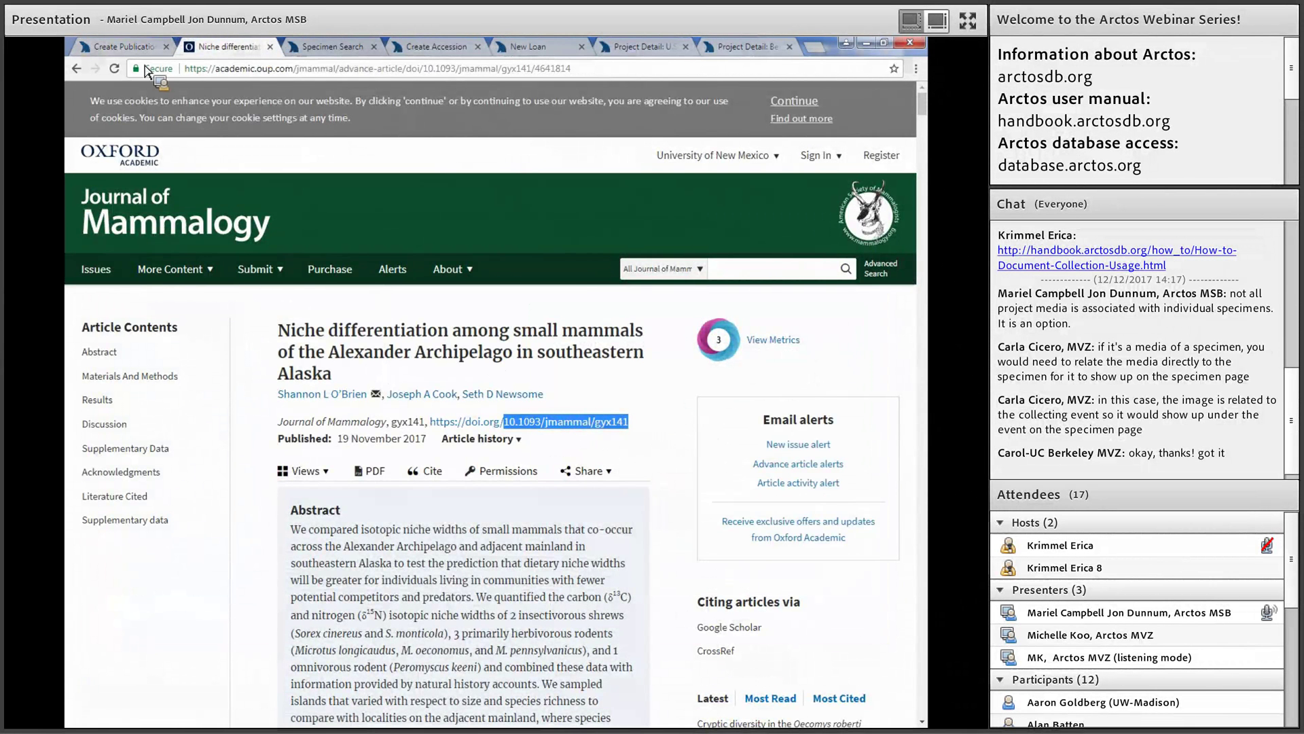
key(ctrl+shift+Tab)
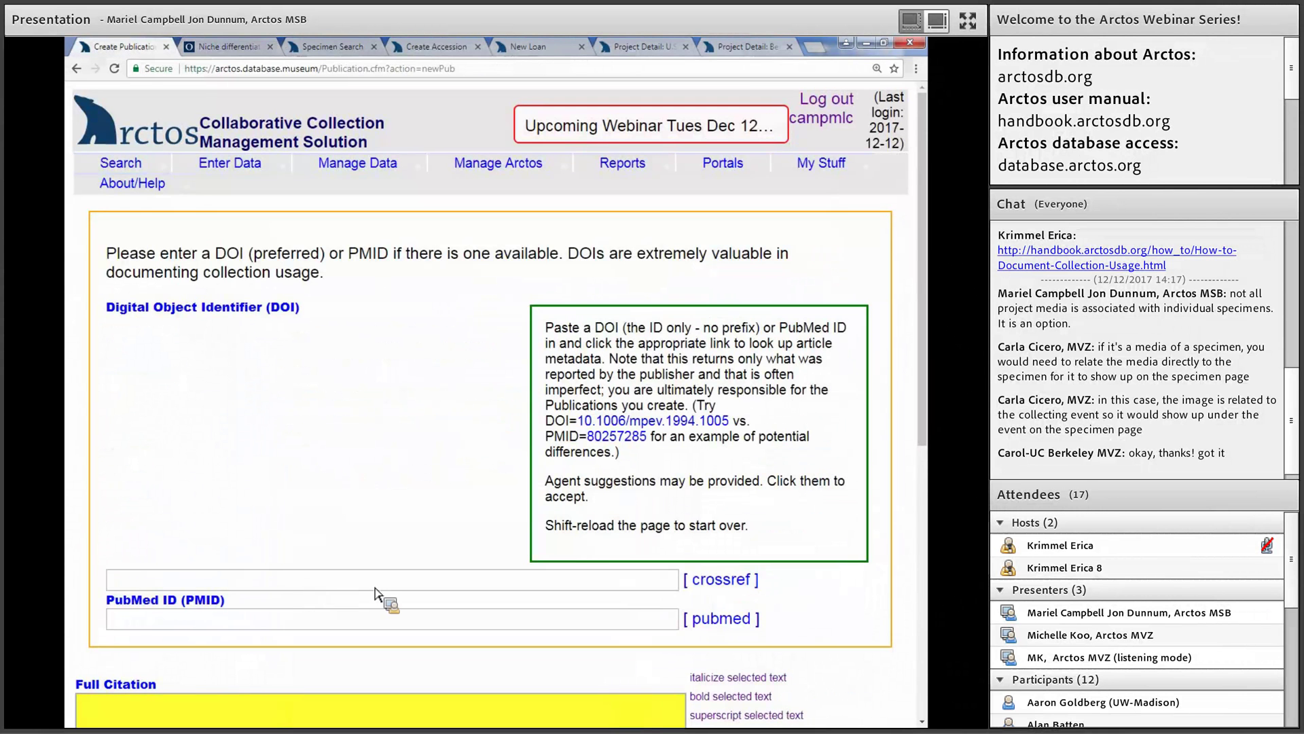
right_click(306, 580)
click(360, 479)
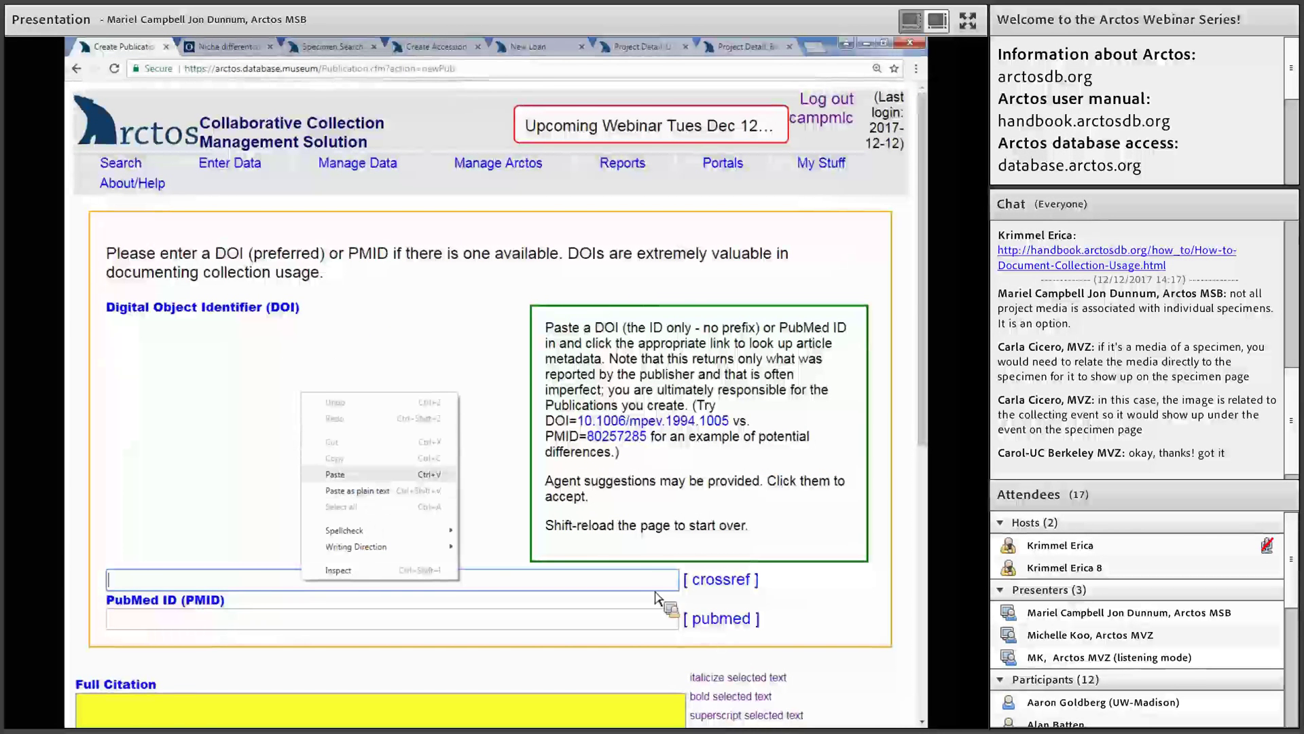
click(719, 581)
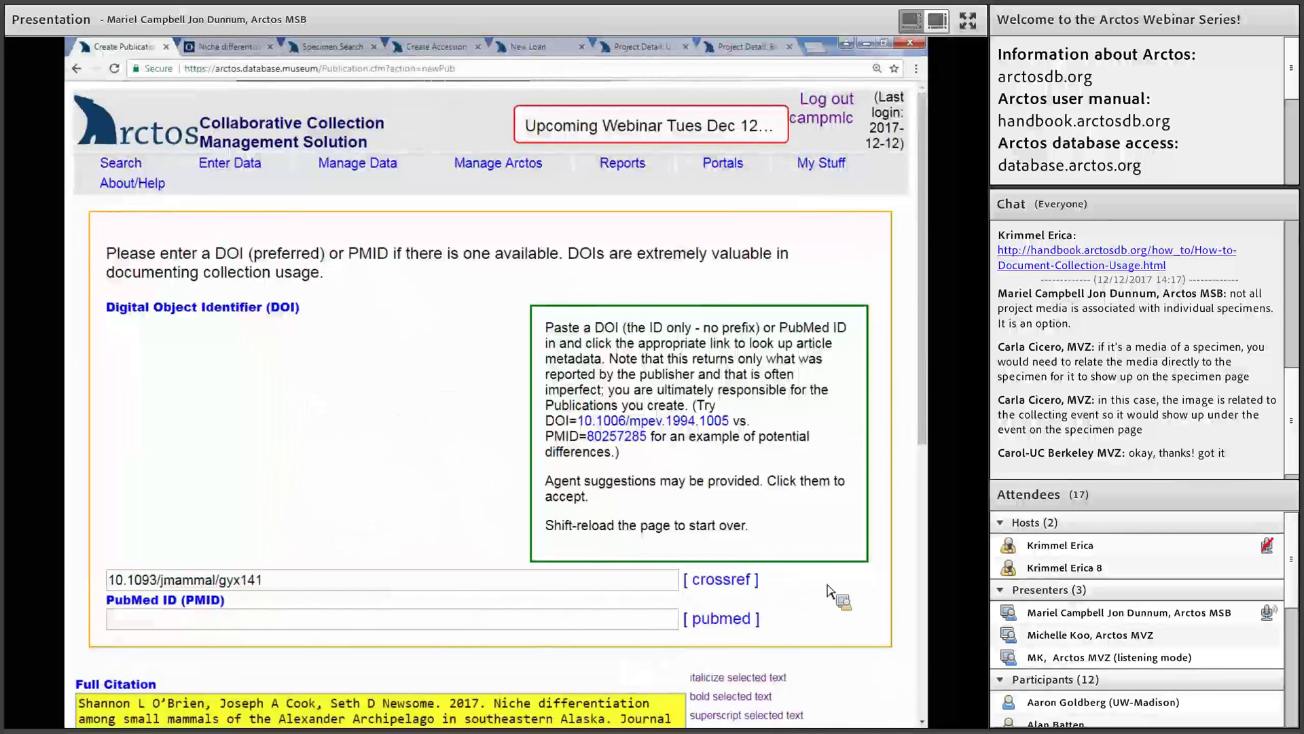
scroll(827, 588, down, 4)
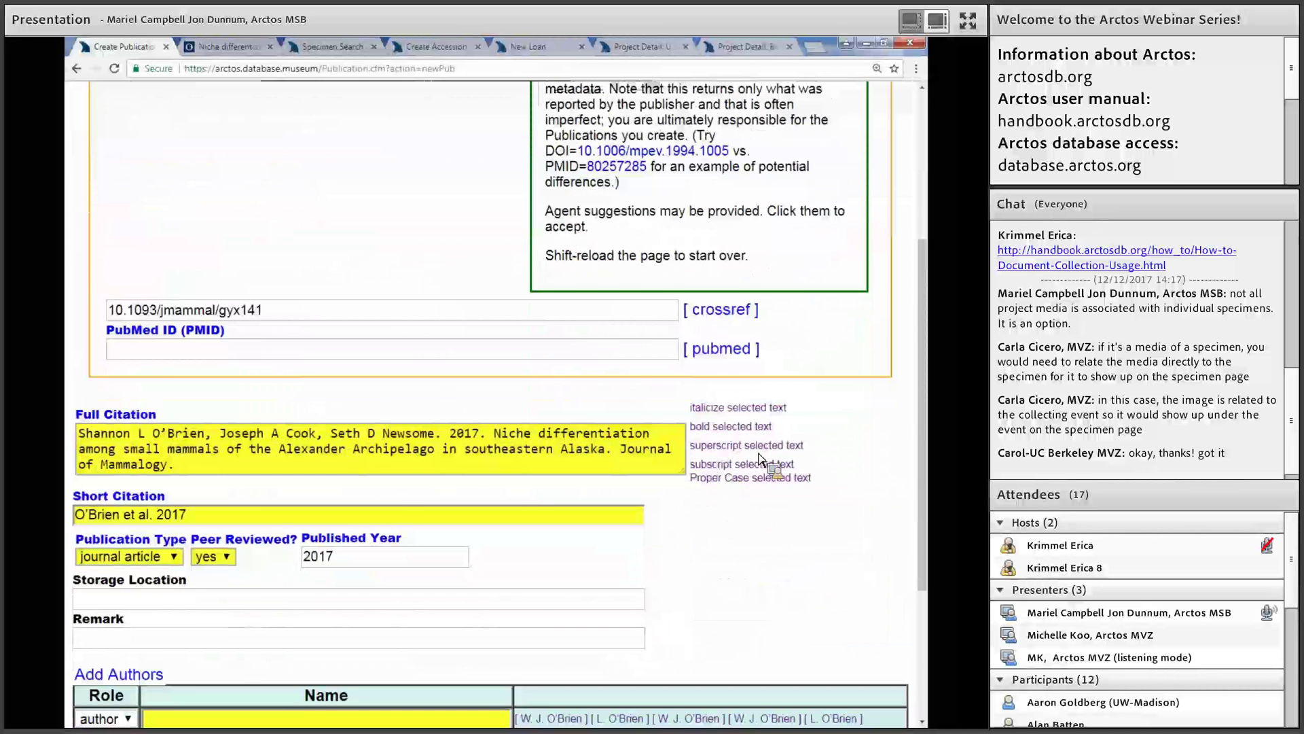
scroll(761, 461, down, 2)
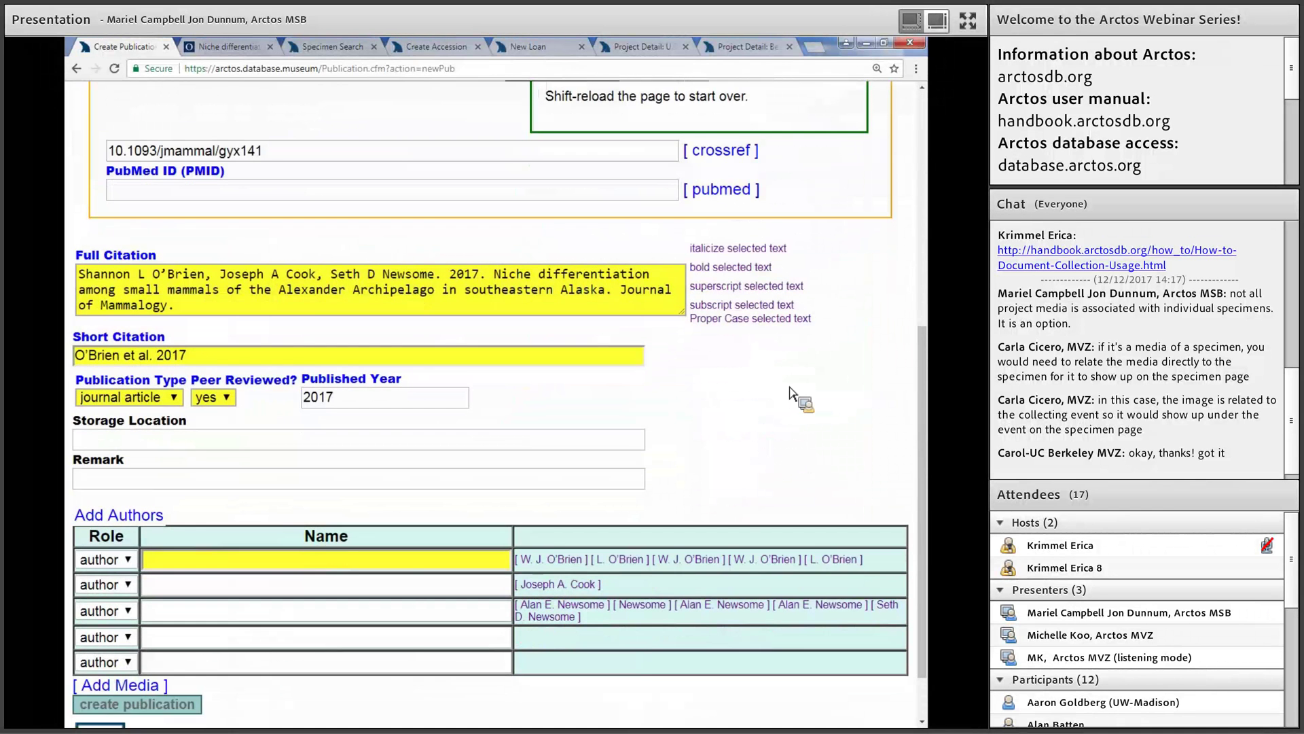
Step: Assign the matching agents to the three author rows and create the publication
scroll(781, 387, down, 1)
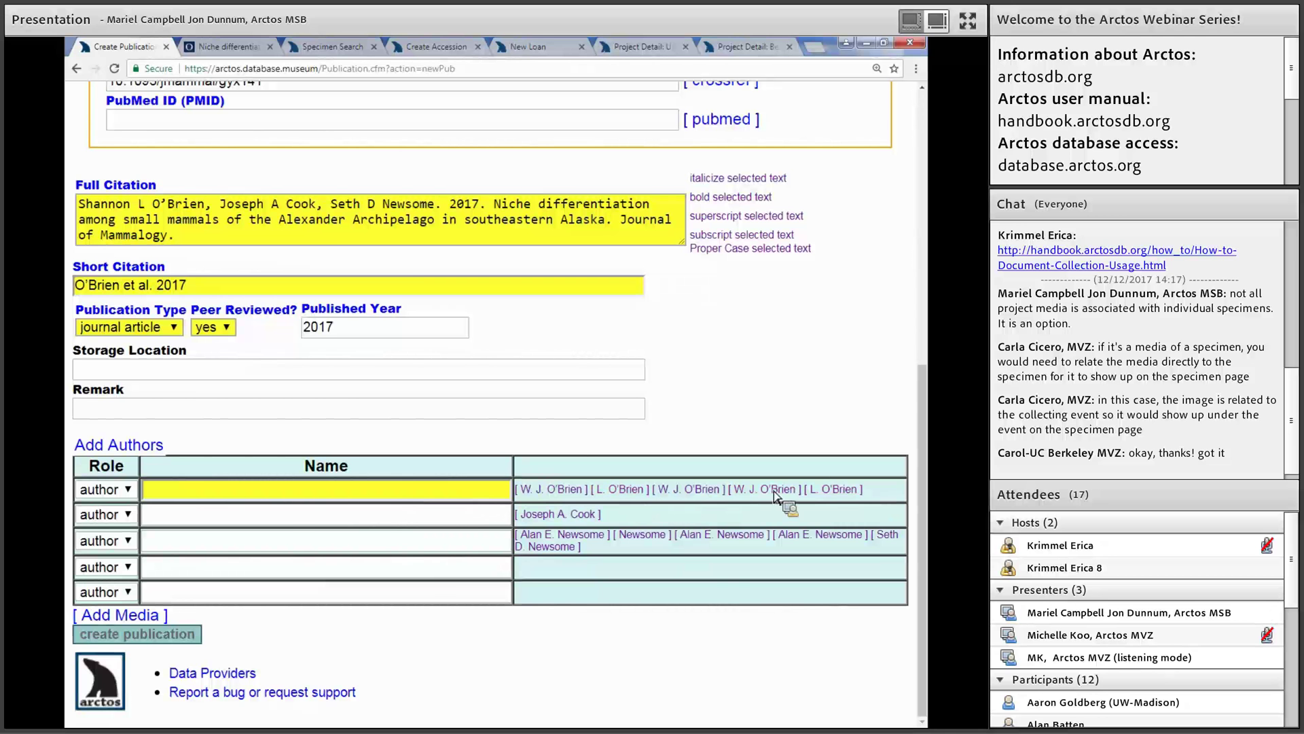
click(830, 489)
click(257, 489)
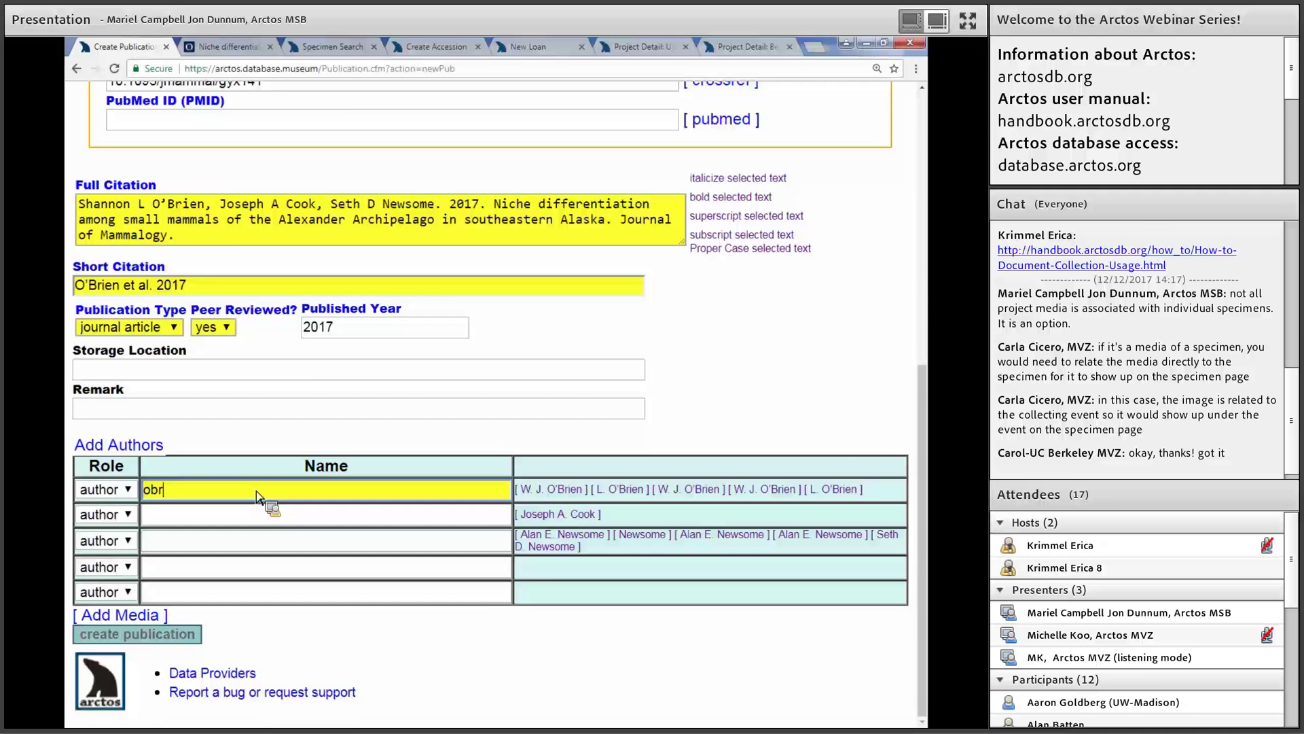
key(Tab)
click(190, 171)
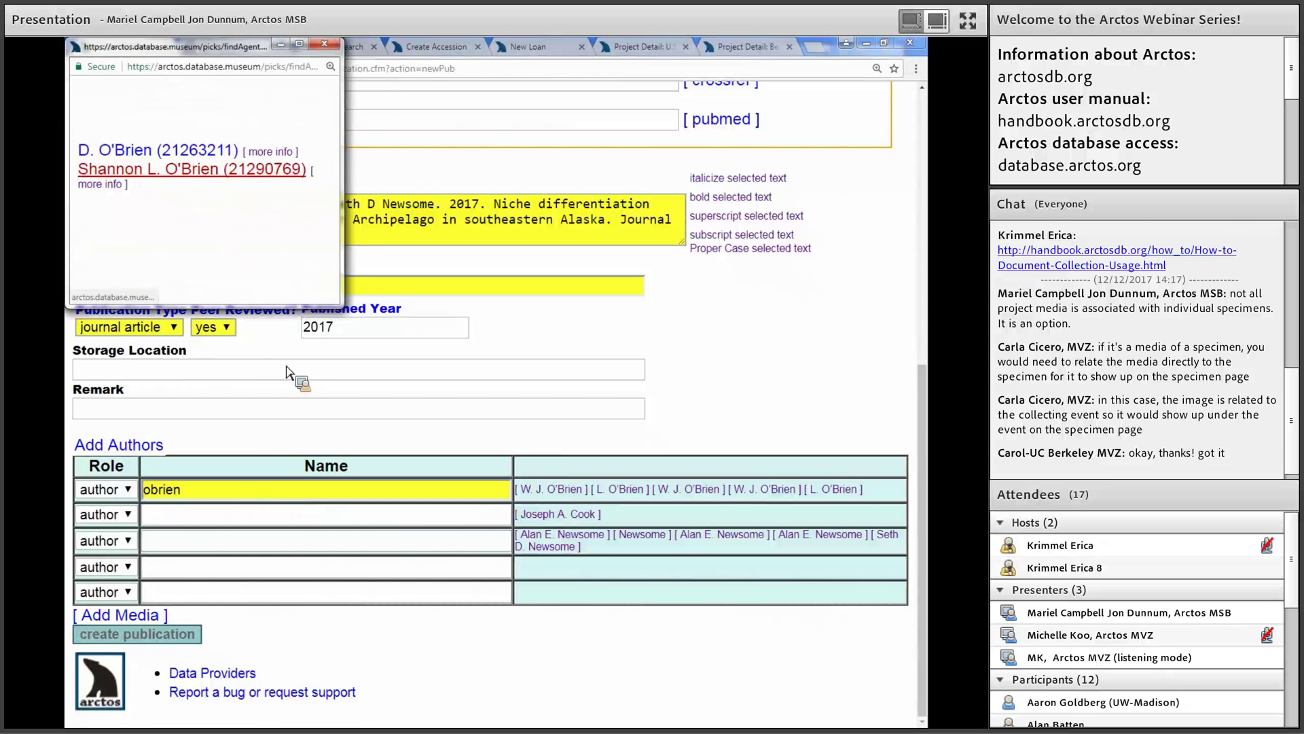
click(567, 516)
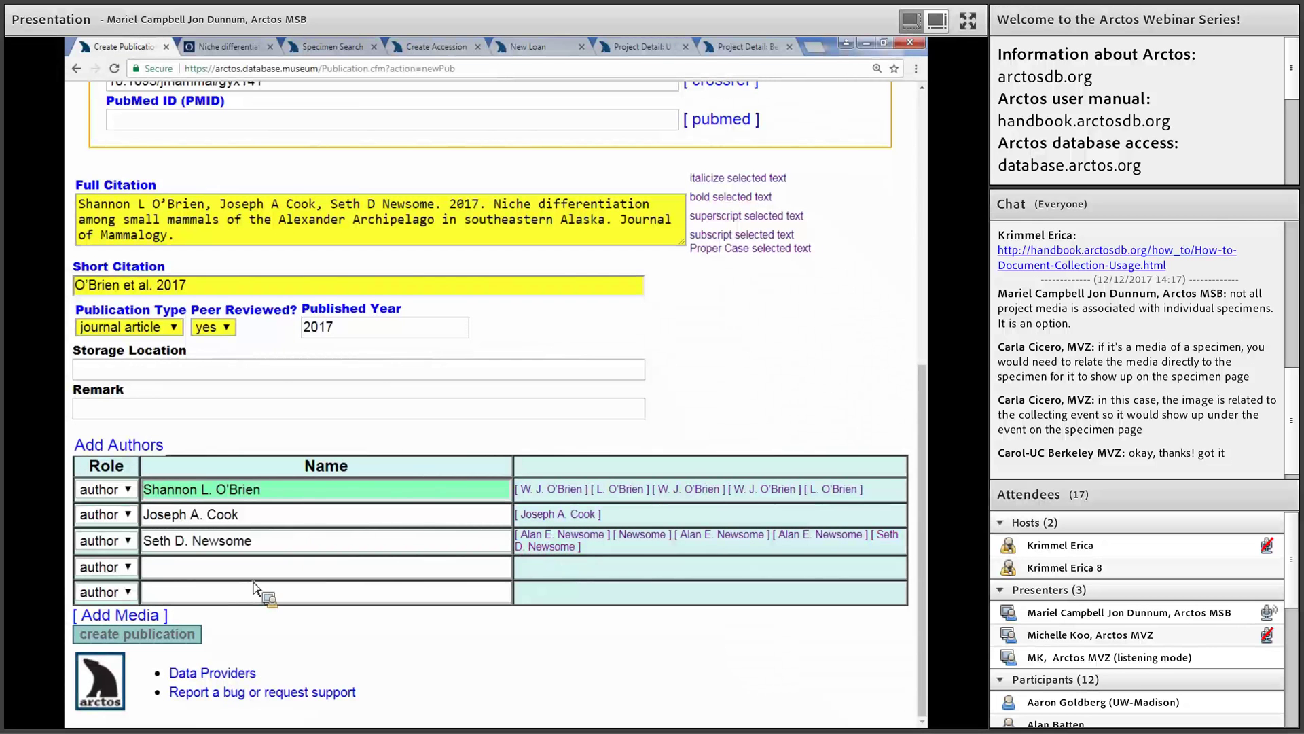
click(140, 635)
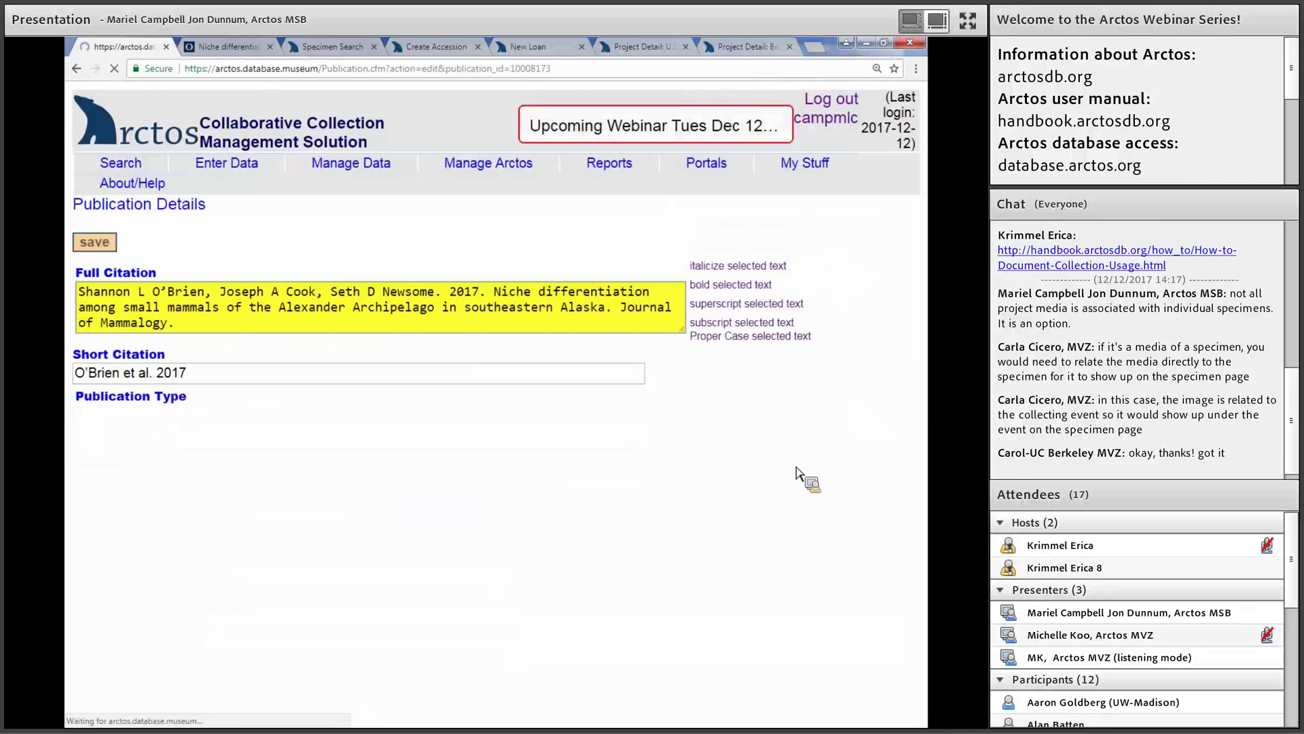
Step: Check the Edit Publication page for DOI 10.1093/jmammal/gyx141 and its three current authors
scroll(768, 454, down, 3)
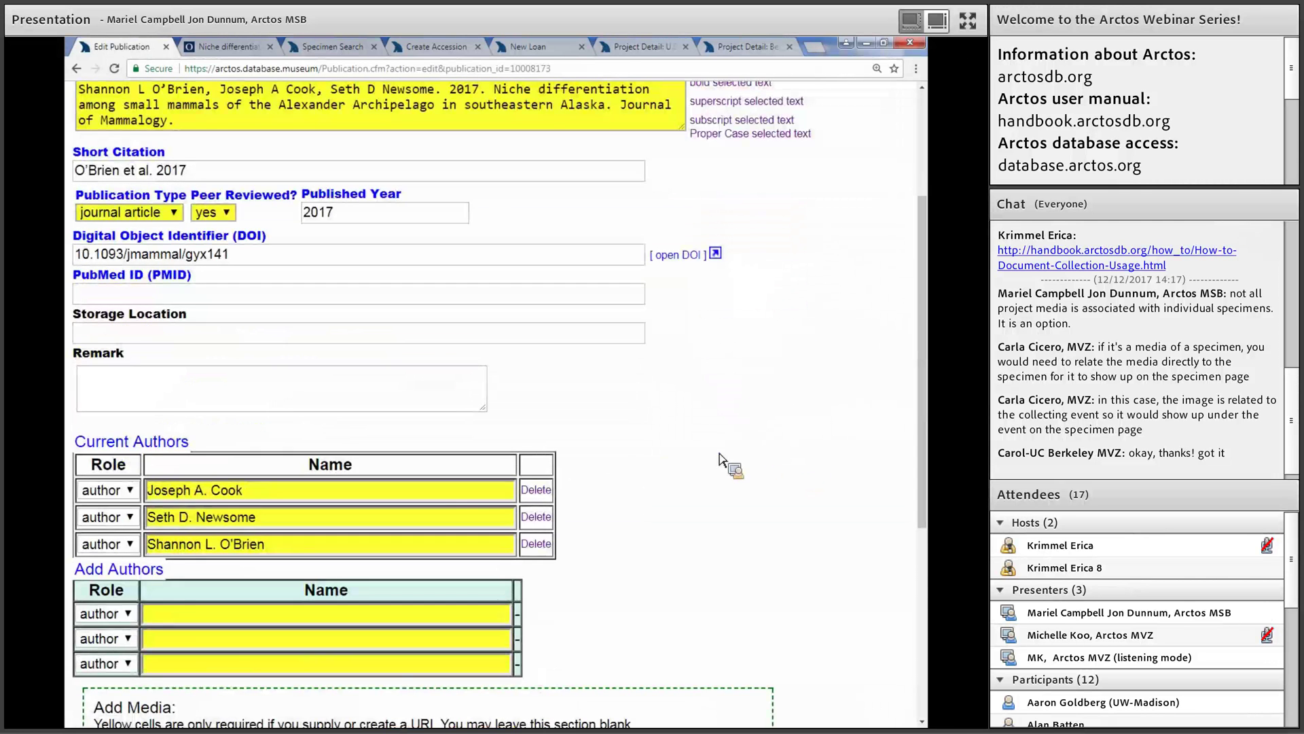
scroll(767, 442, up, 2)
scroll(775, 445, down, 1)
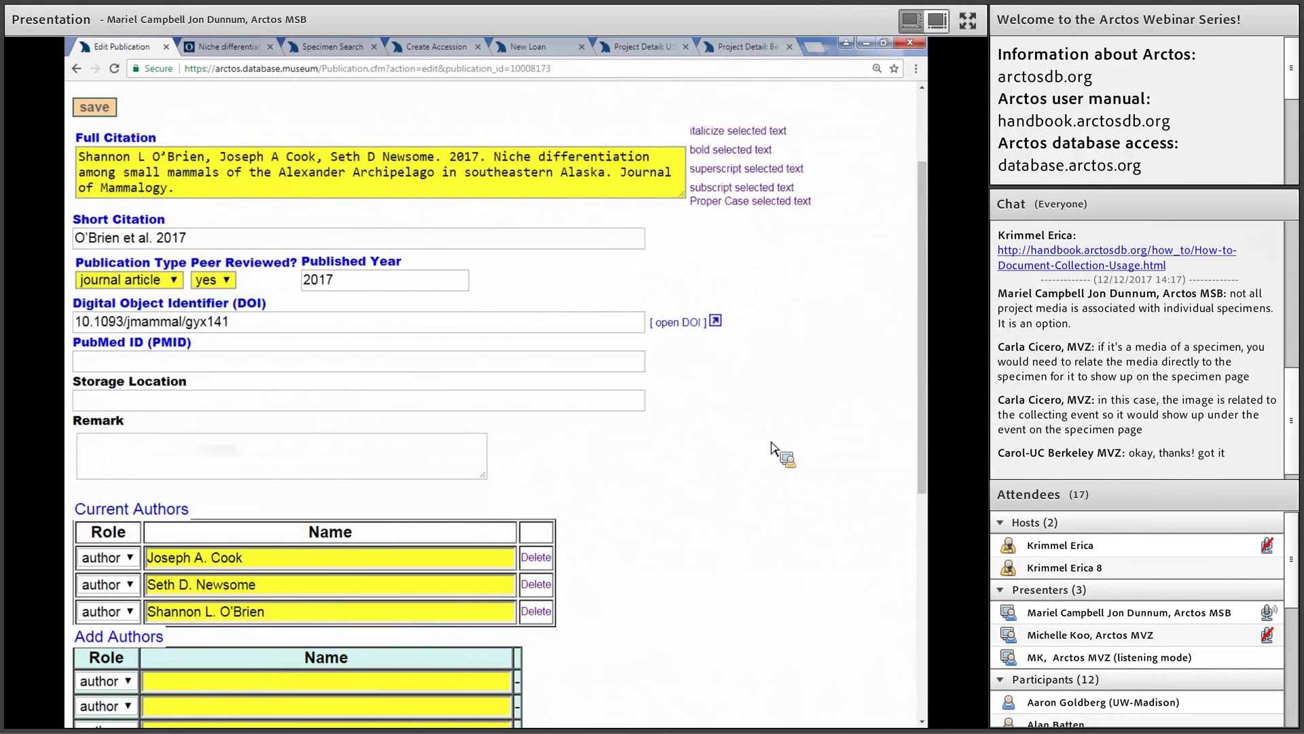
scroll(774, 447, down, 3)
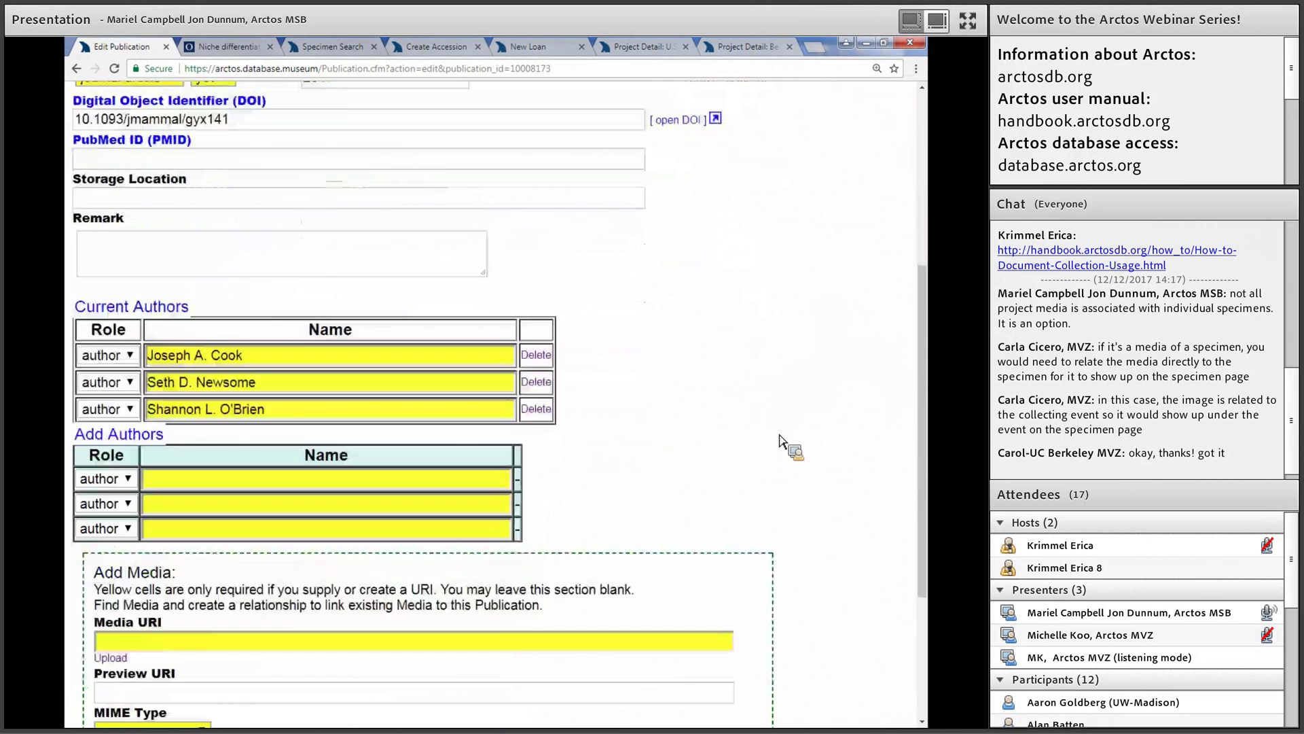
scroll(806, 429, down, 3)
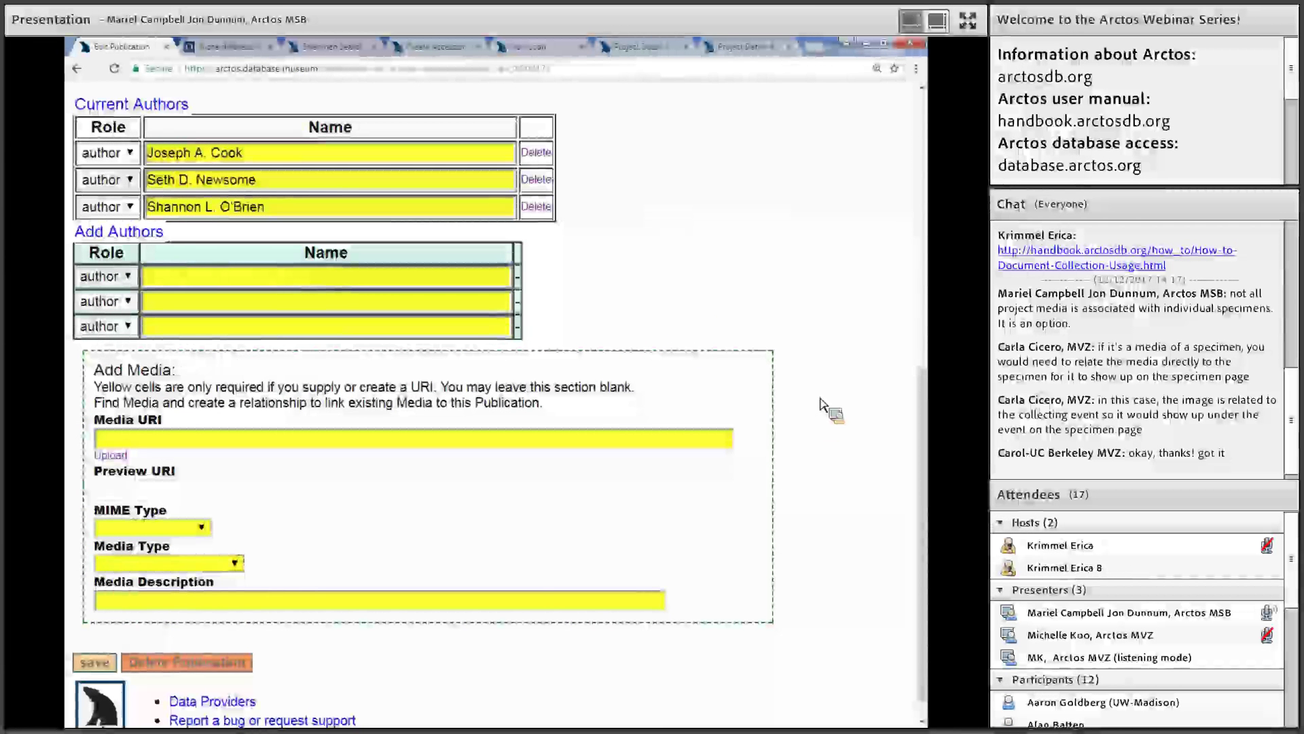
scroll(822, 406, up, 1)
scroll(782, 421, up, 1)
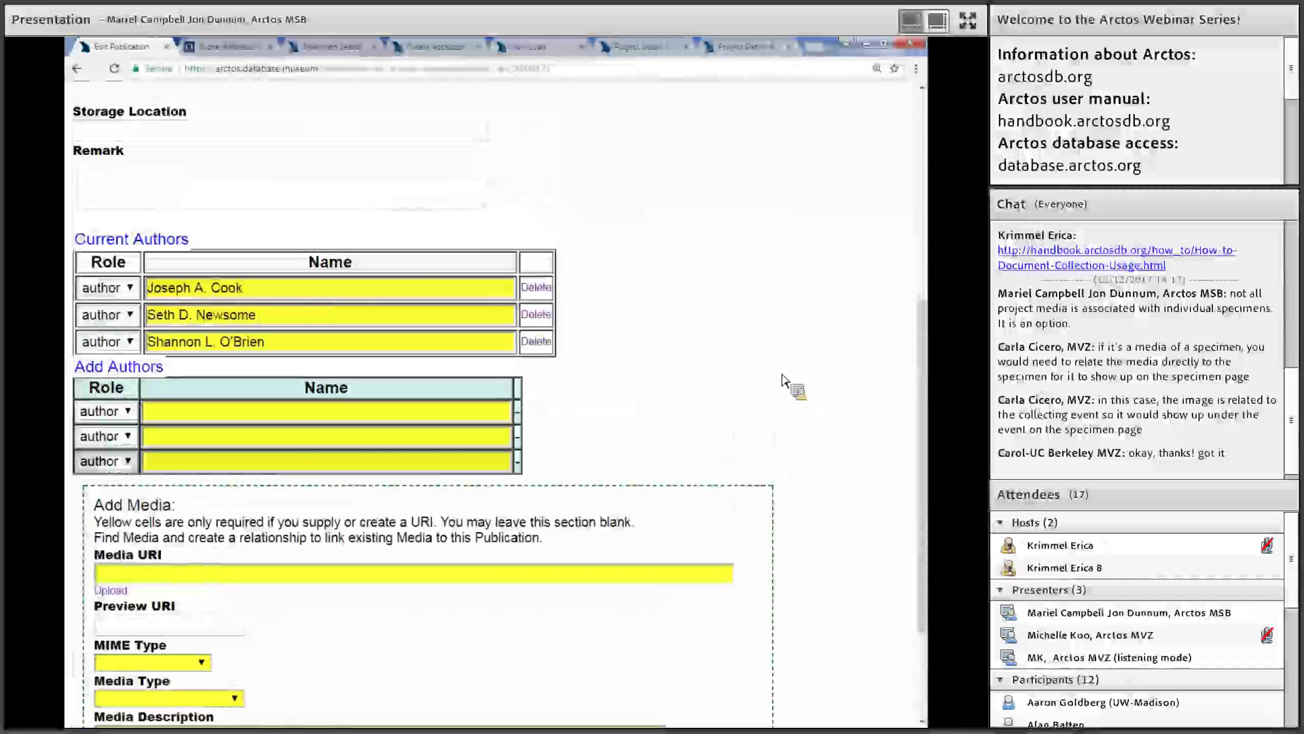
scroll(782, 380, up, 4)
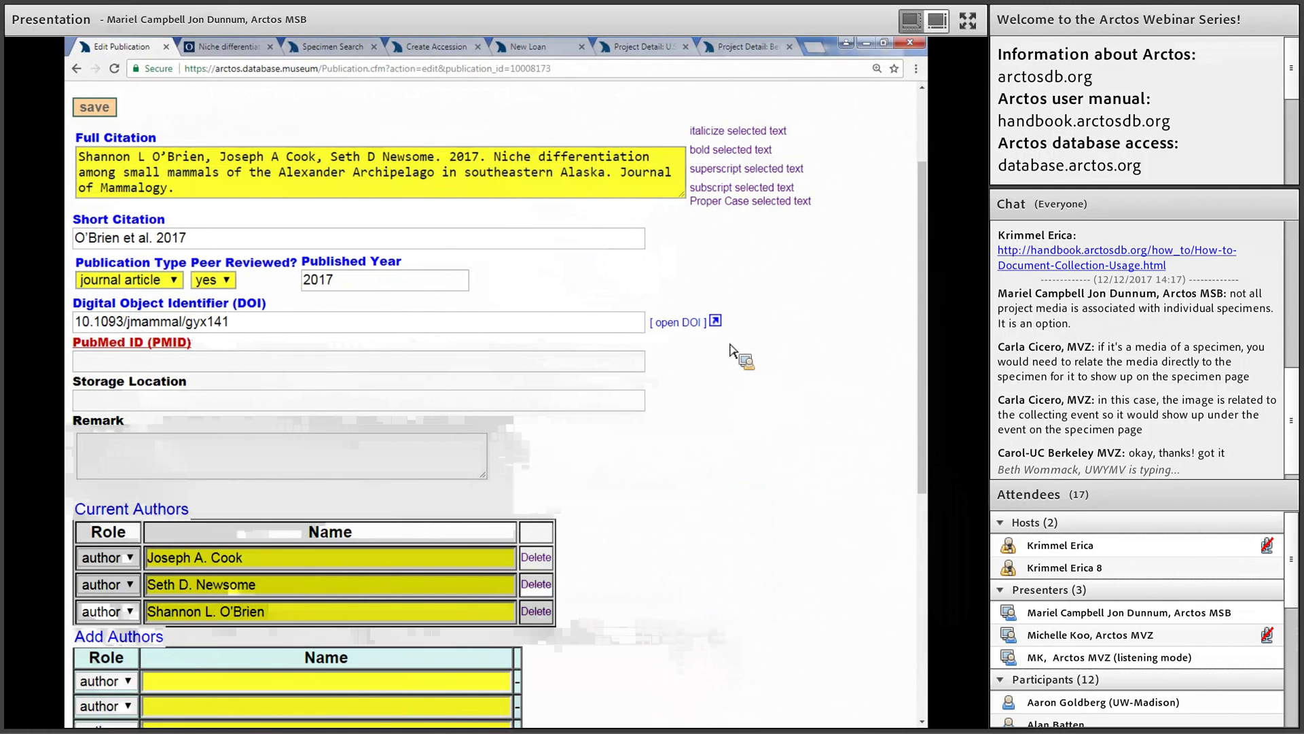
Step: Confirm DOI 10.1093/jmammal/gyx141 resolves to the small-mammal niche differentiation article, then return to Arctos
click(682, 324)
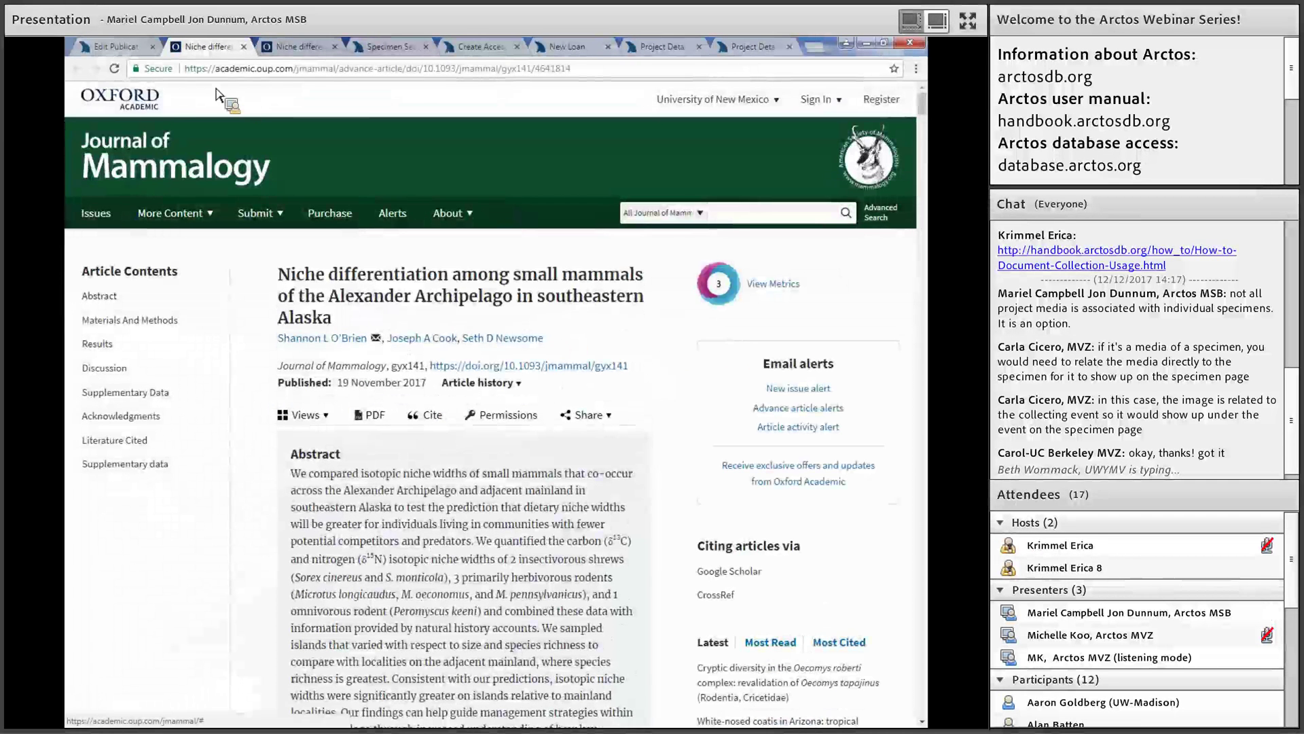
click(136, 47)
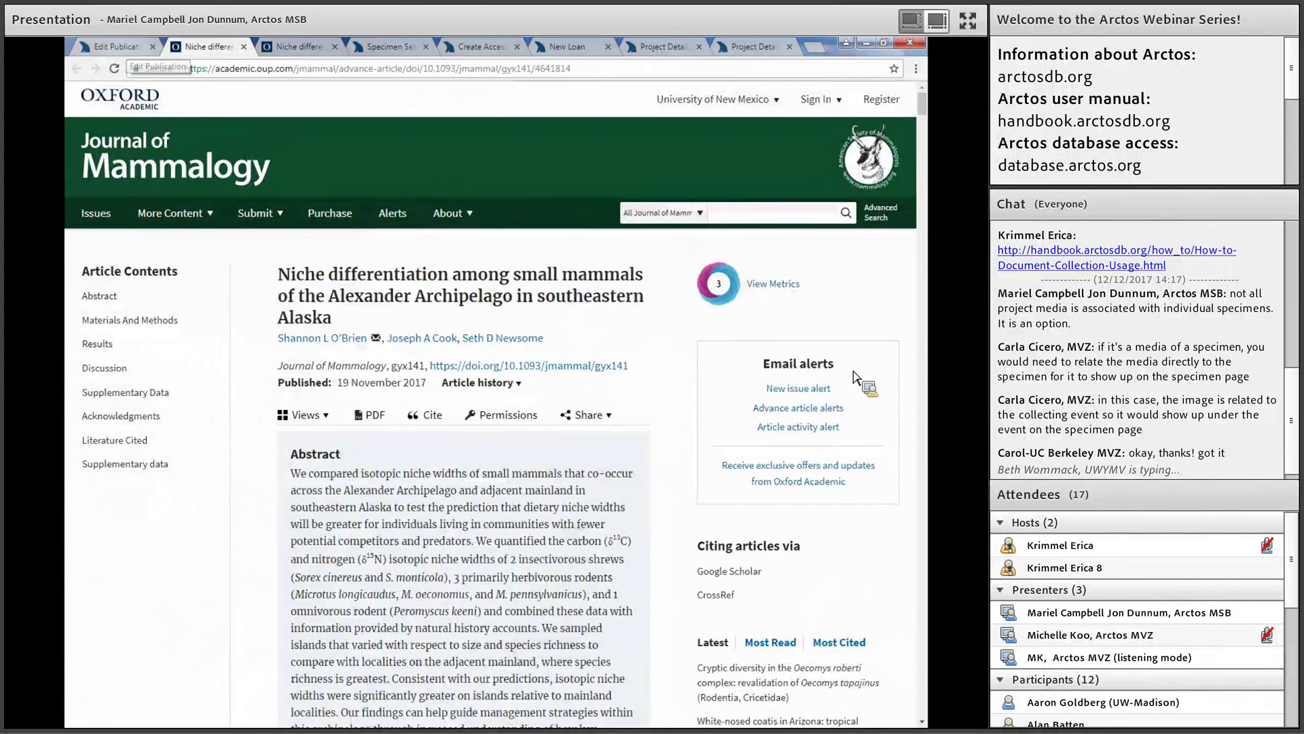
scroll(859, 405, up, 2)
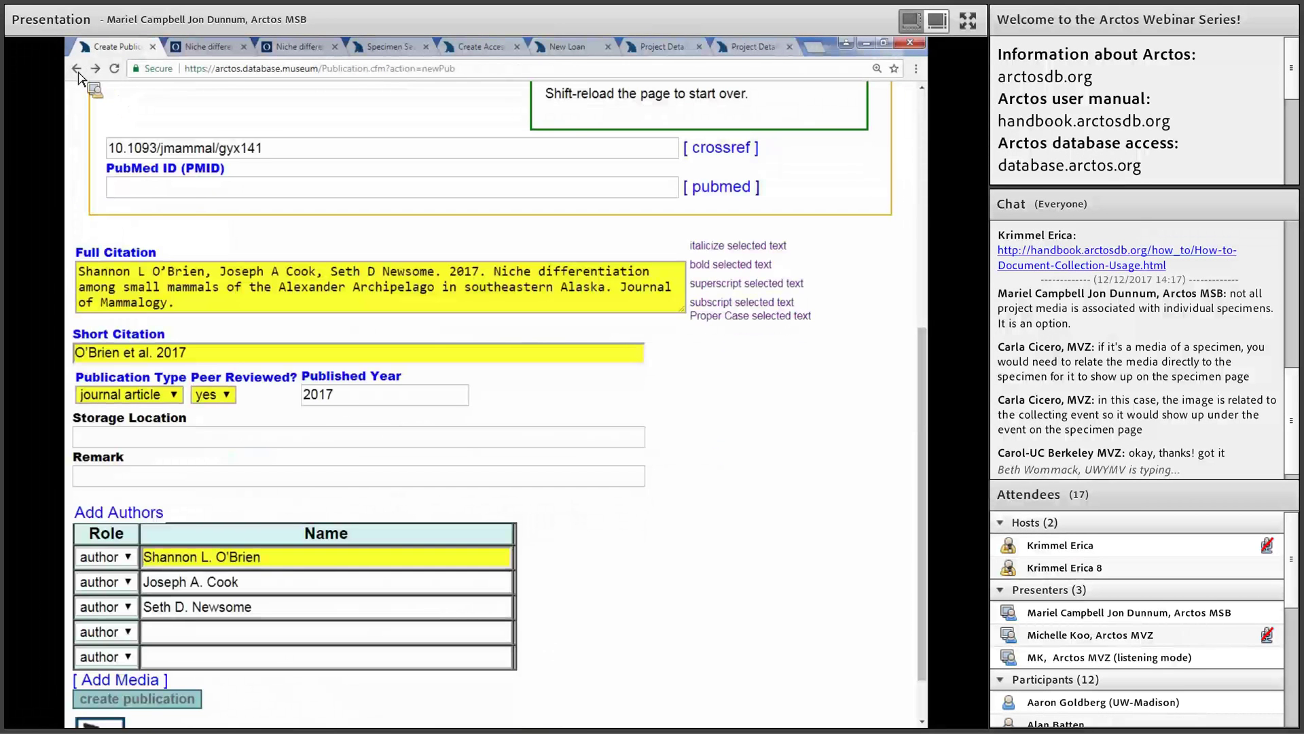
Step: Go to the Specimens search form and limit the collection to MSB:Mamm
key(alt+Left)
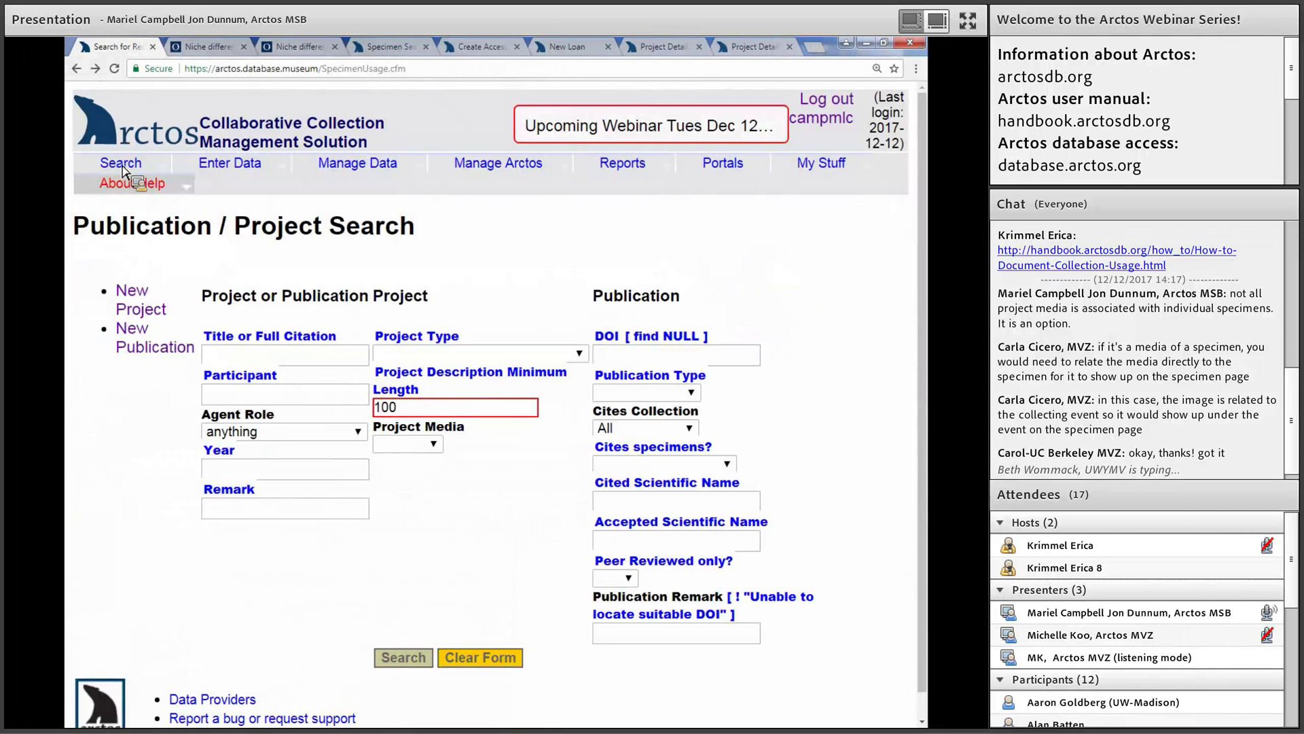
click(136, 181)
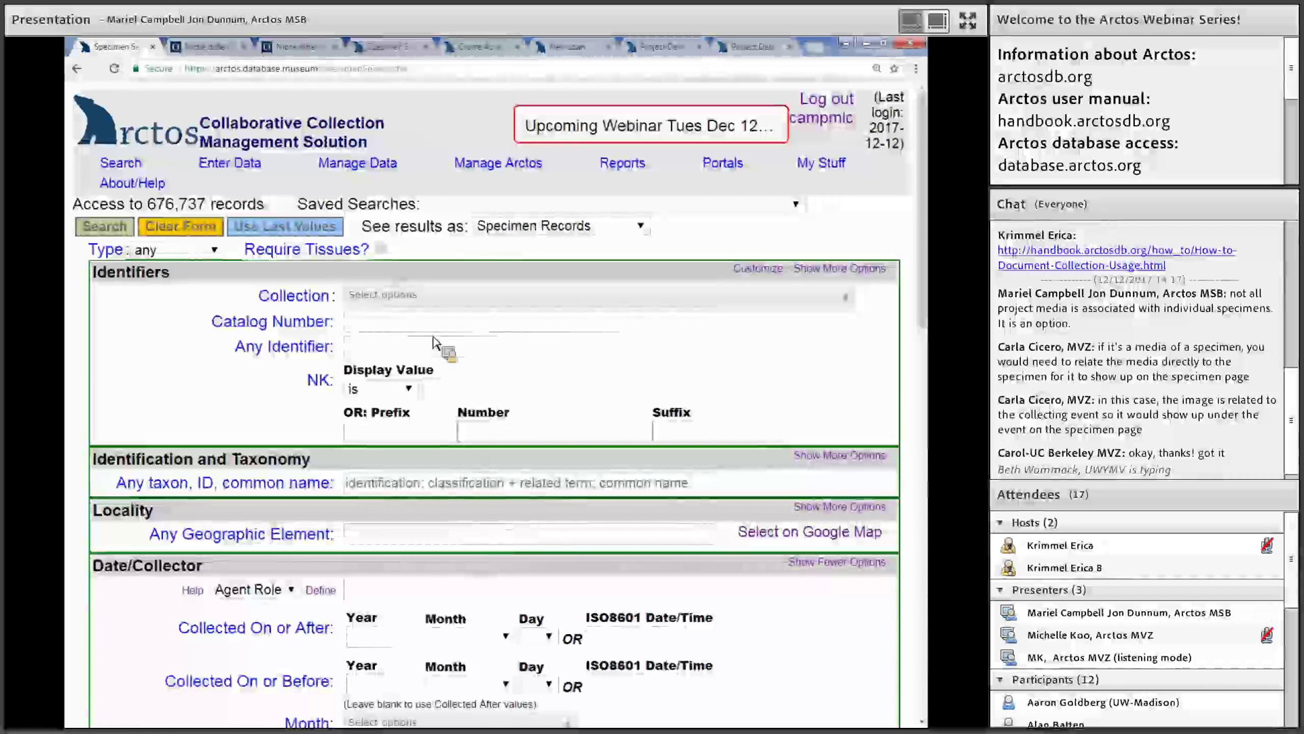
click(418, 331)
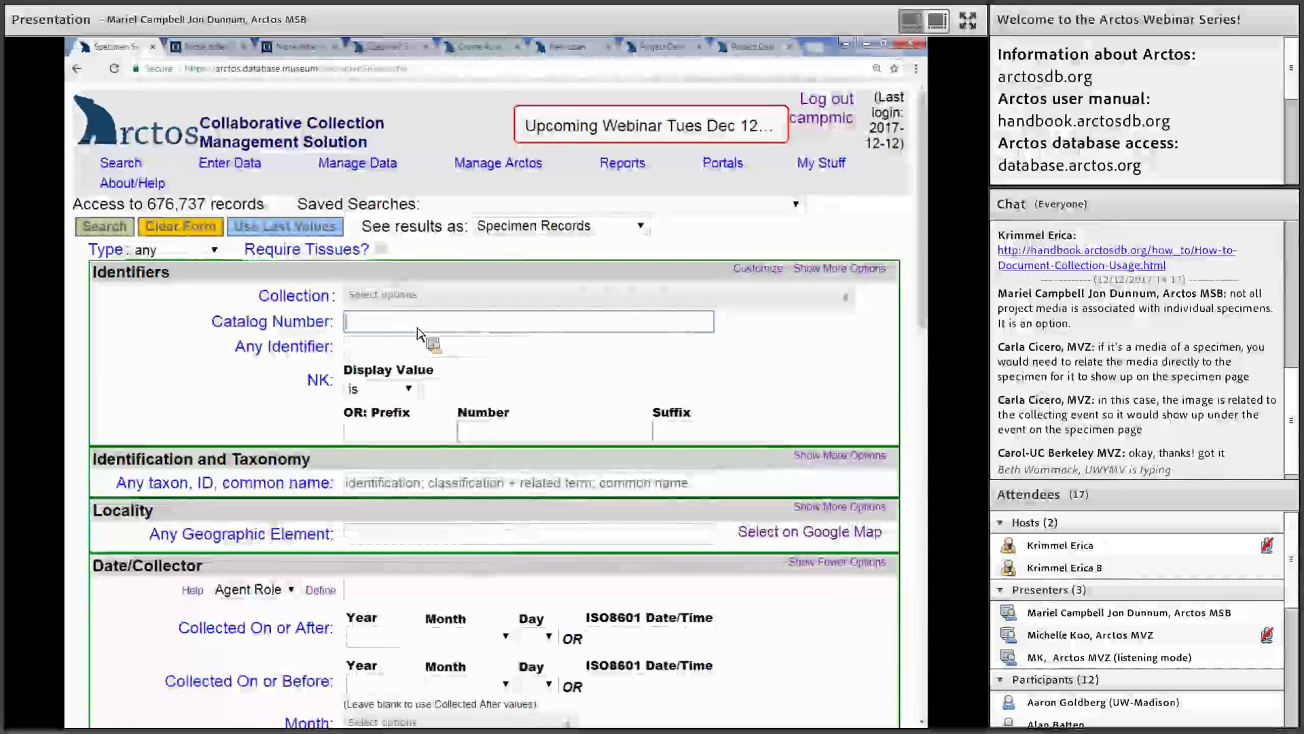
click(435, 297)
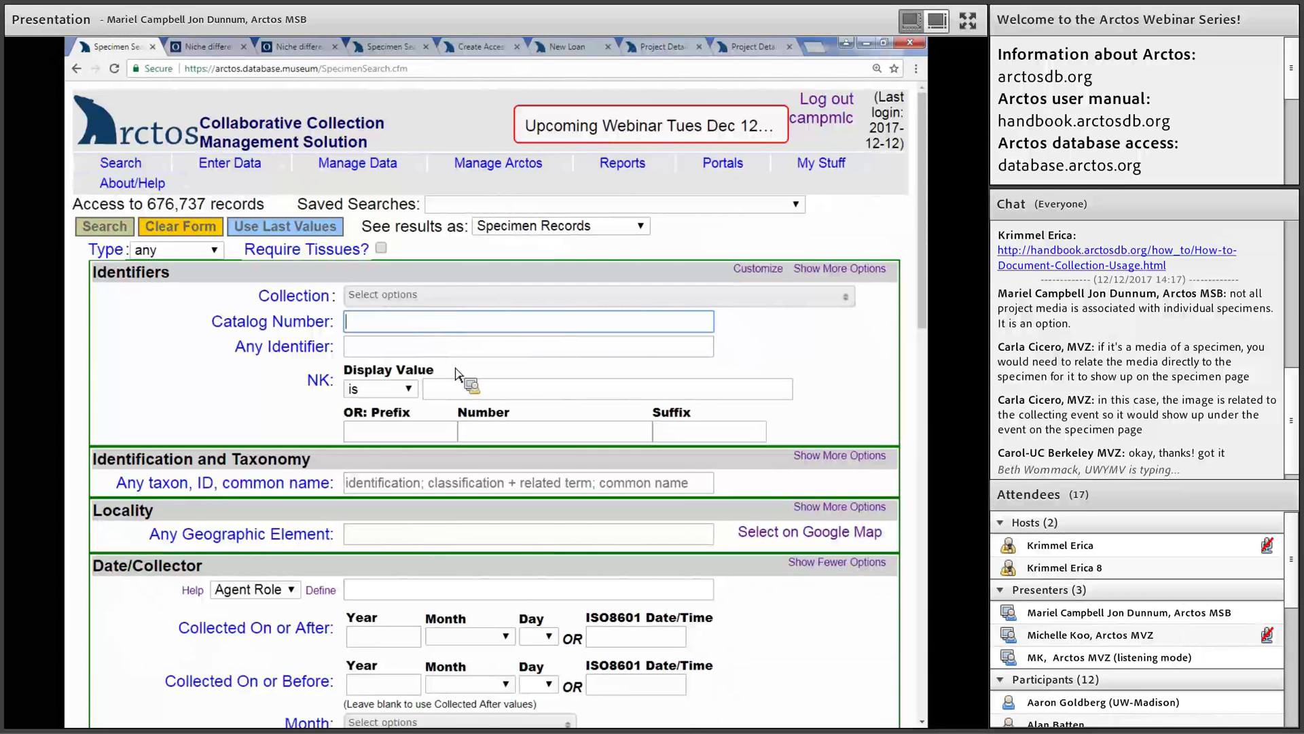
scroll(496, 438, down, 4)
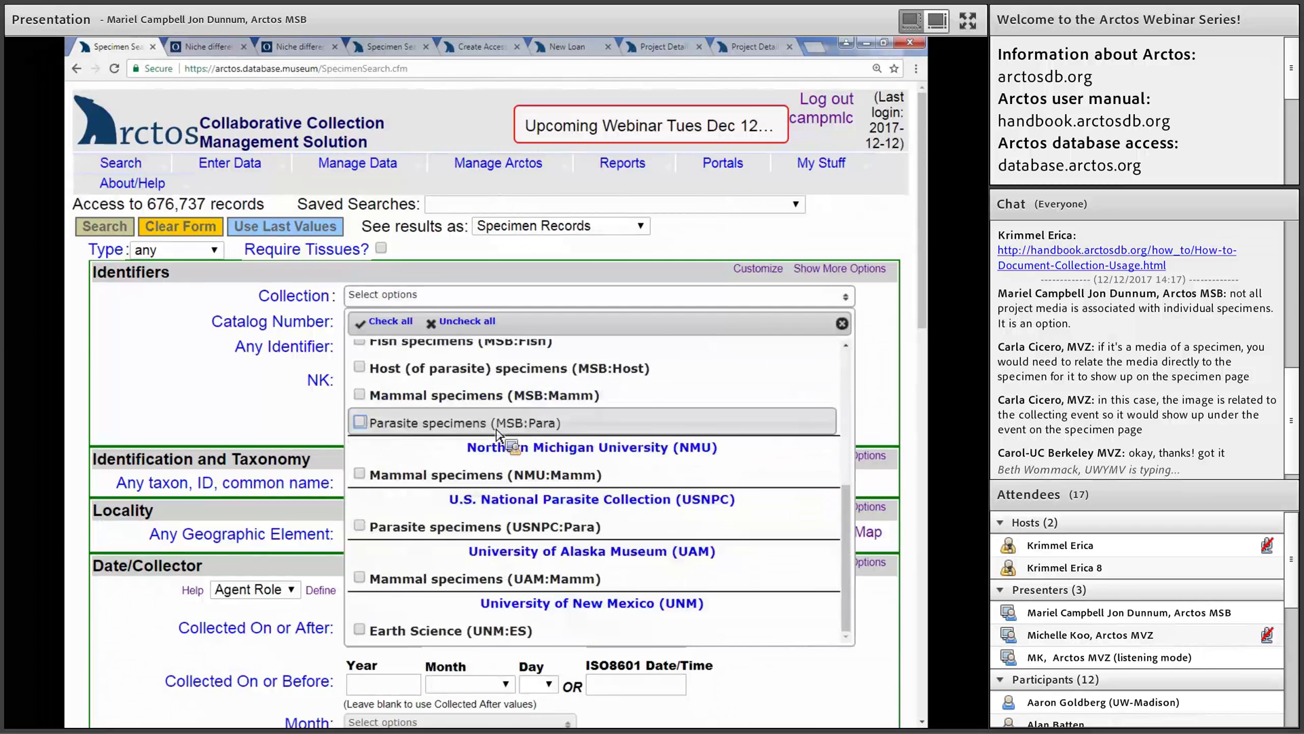
scroll(519, 401, down, 3)
scroll(812, 200, down, 4)
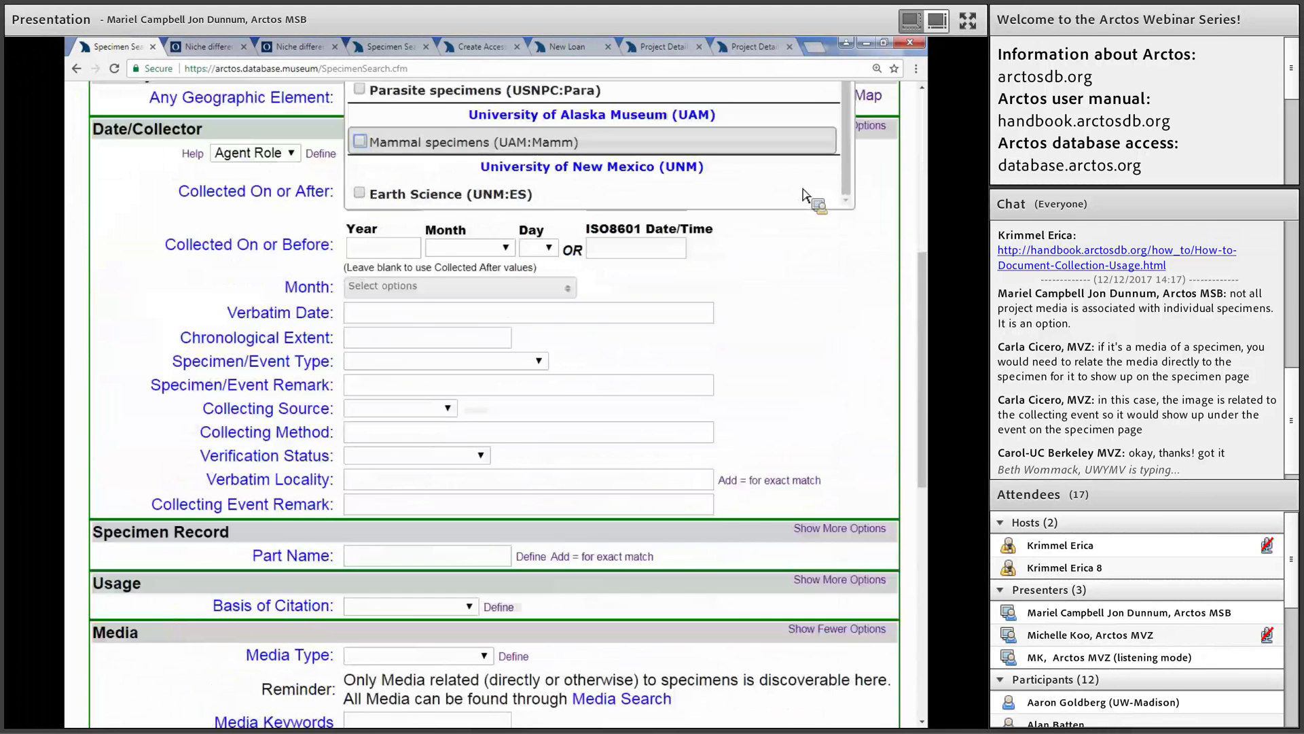
scroll(794, 211, up, 5)
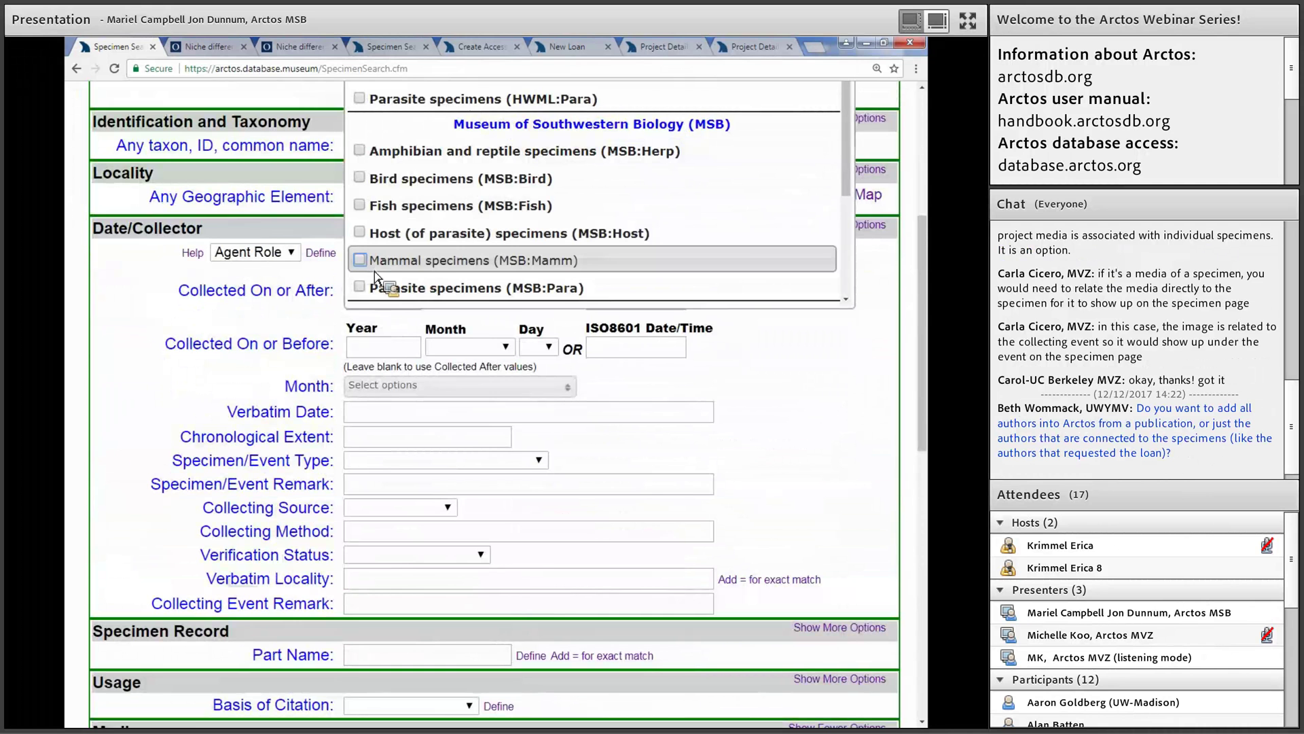
click(437, 258)
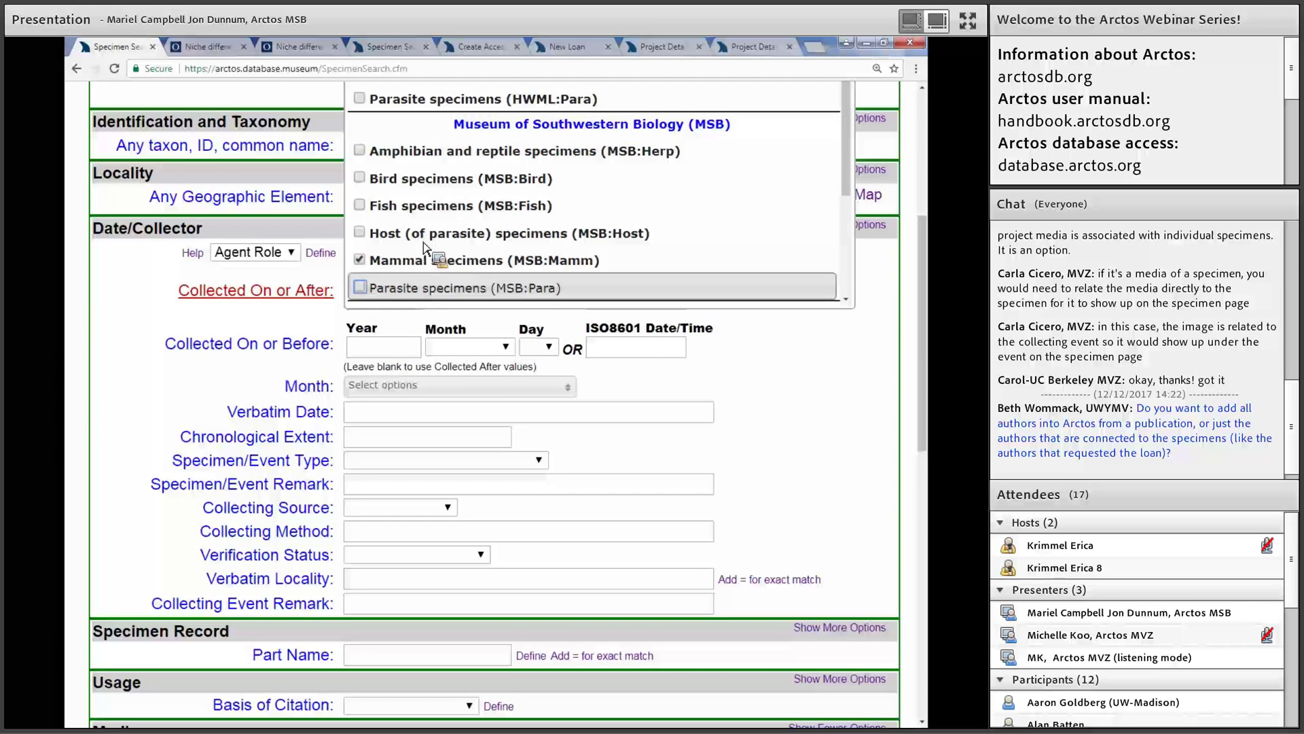
click(412, 211)
Step: Search catalog number 55245 to get the single matching specimen
scroll(412, 212, up, 3)
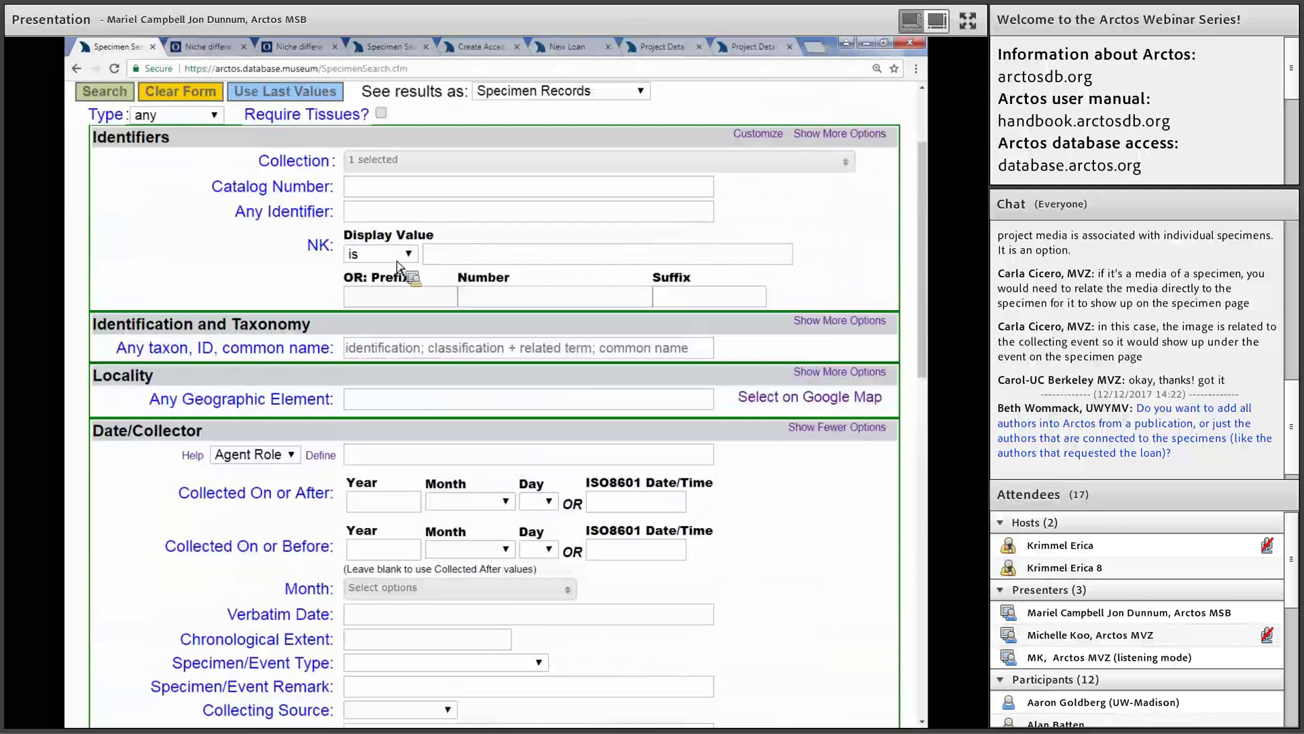
scroll(401, 262, up, 2)
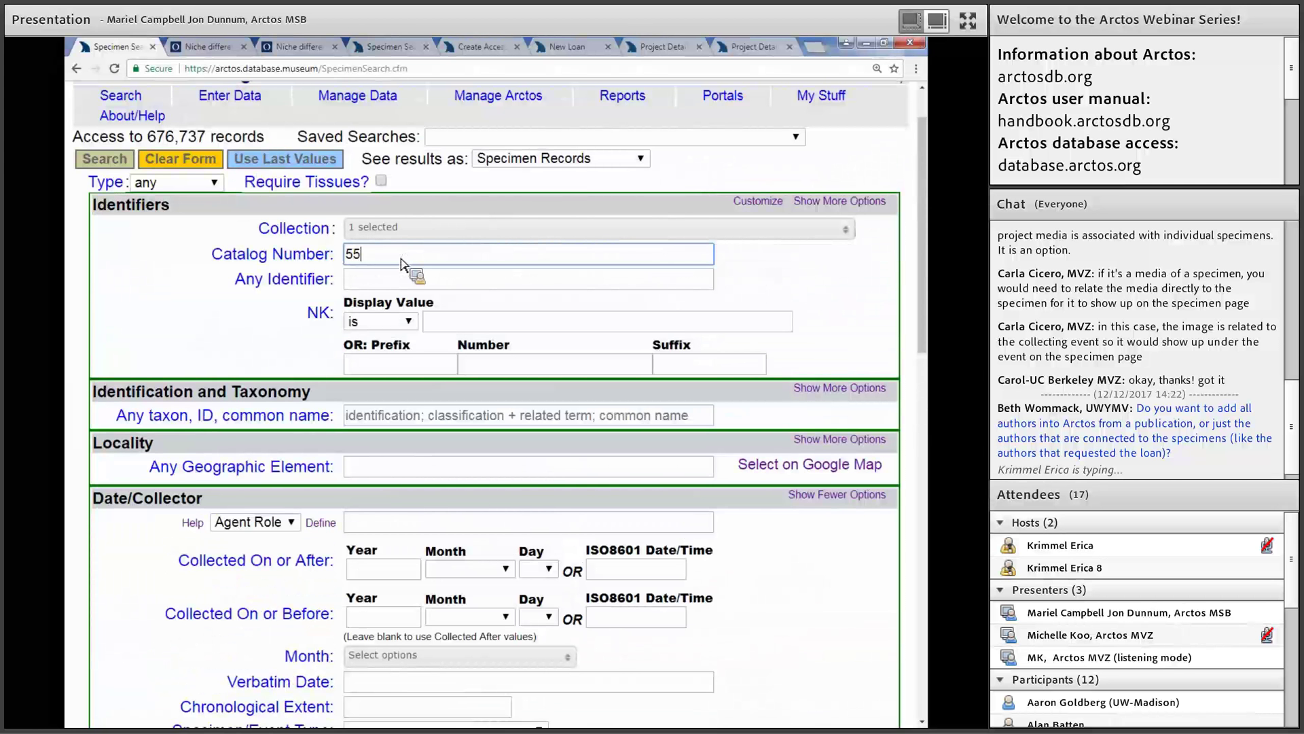
text(245)
key(Return)
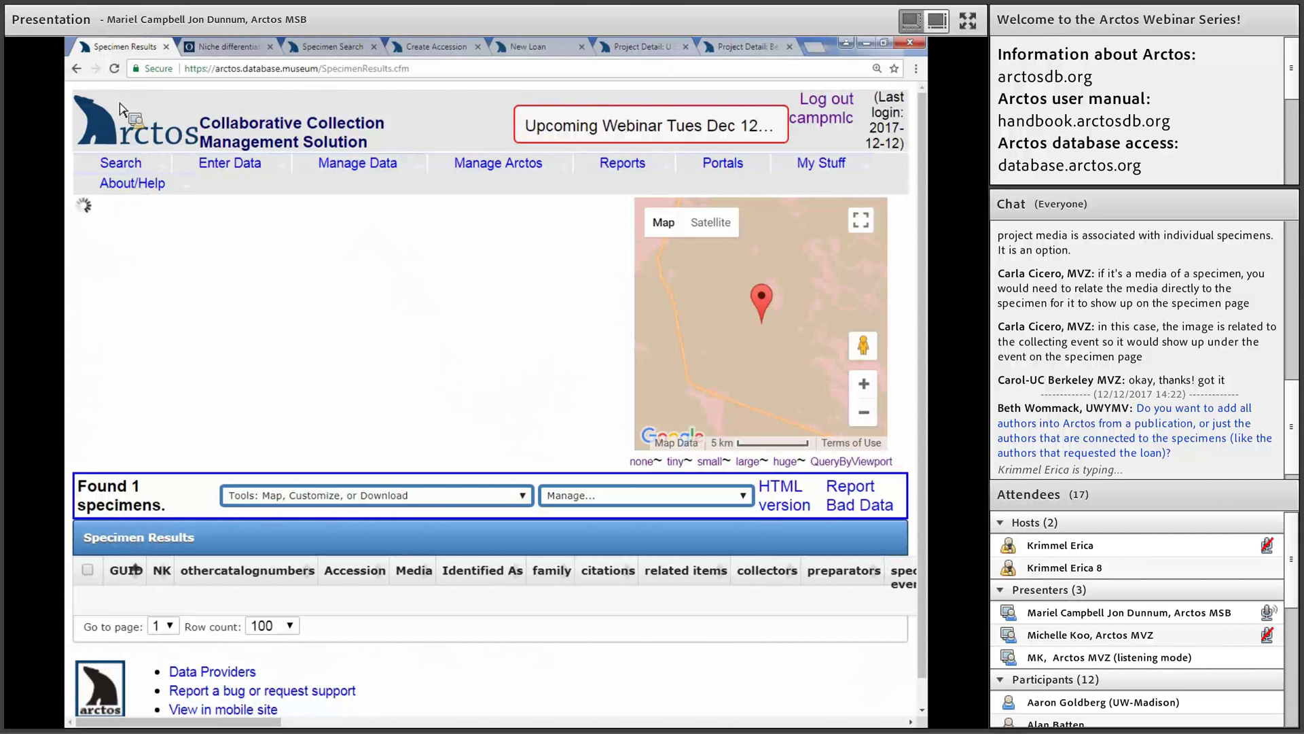
Step: Reload the results, hide the search terms, and open the MSB:Mamm:55245 Andalgalomys pearsoni dorbignyi record
key(F5)
click(544, 164)
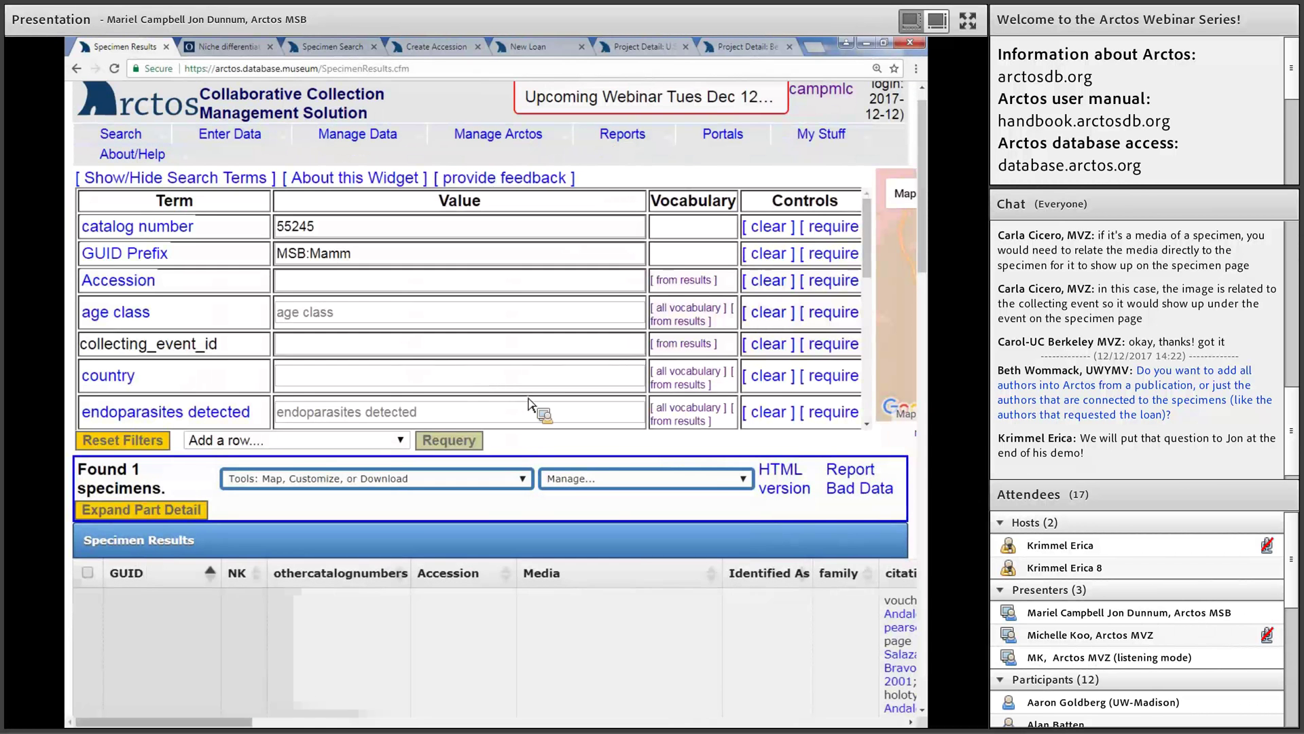
click(230, 181)
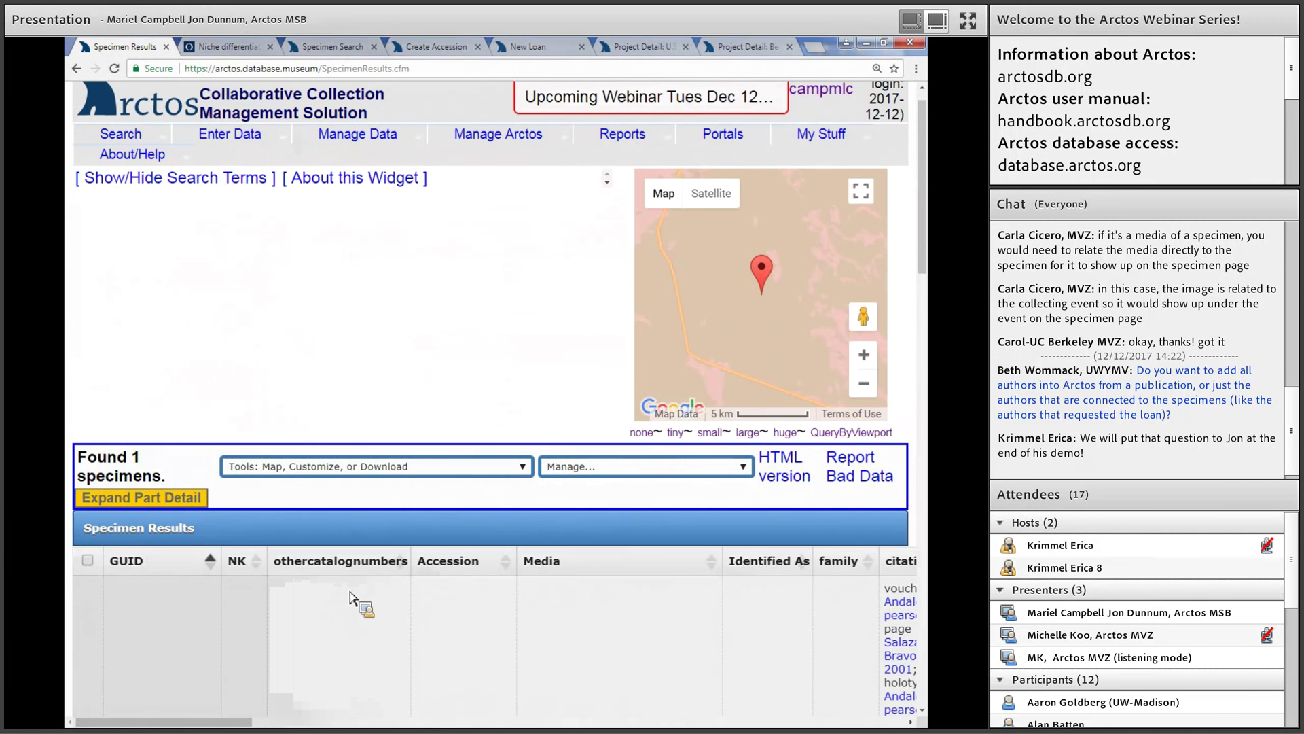
scroll(358, 587, down, 10)
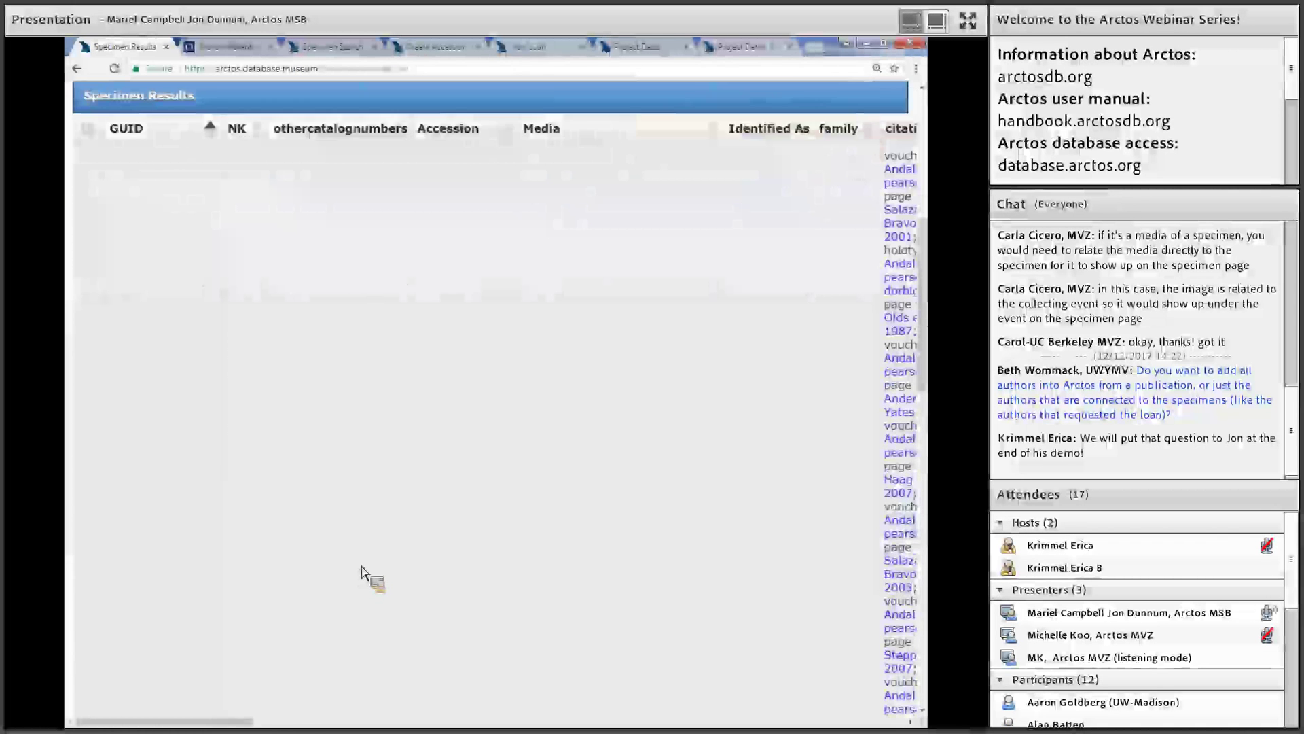
scroll(364, 558, down, 3)
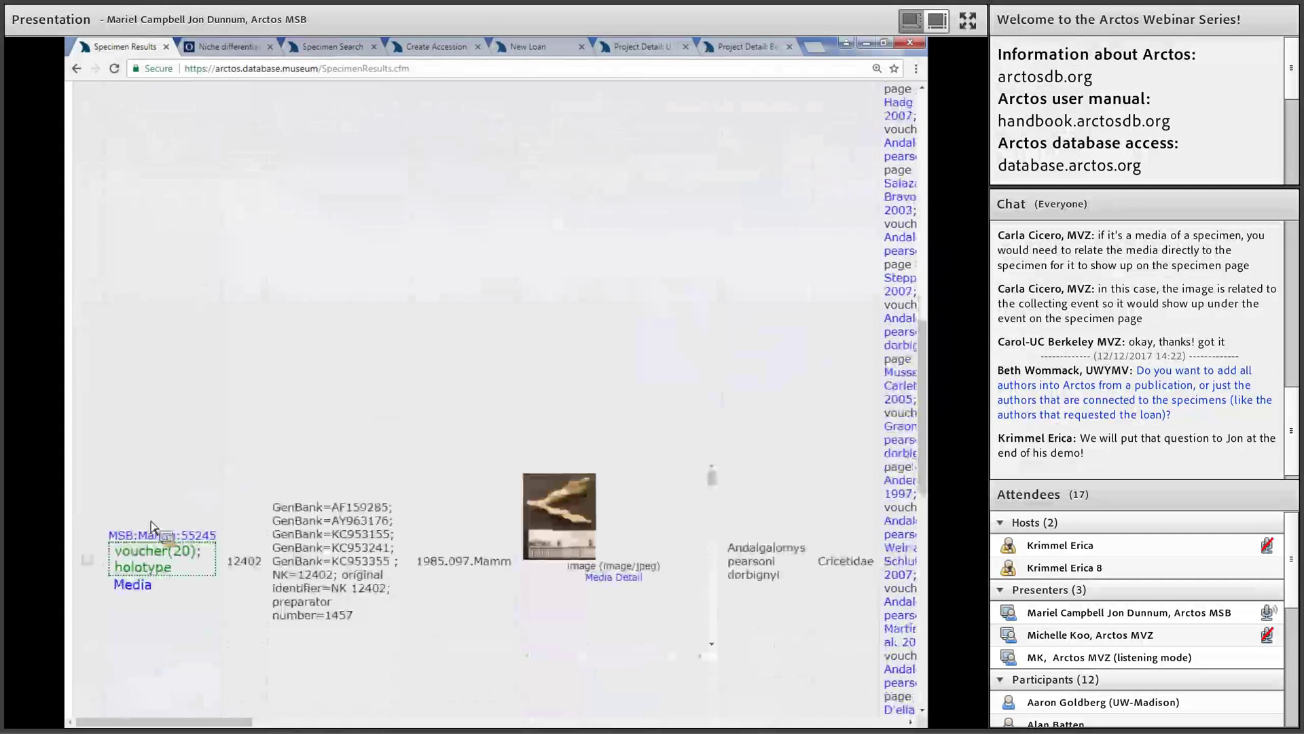
click(146, 537)
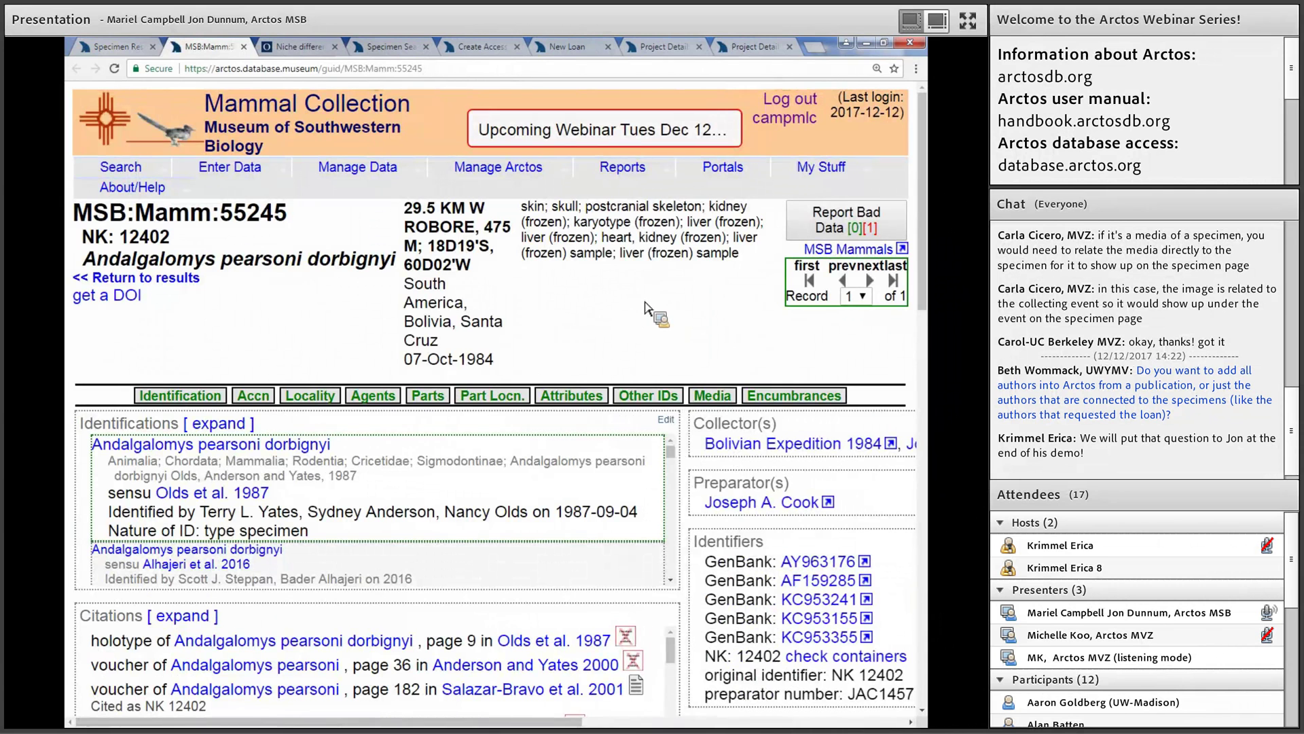
scroll(632, 360, down, 1)
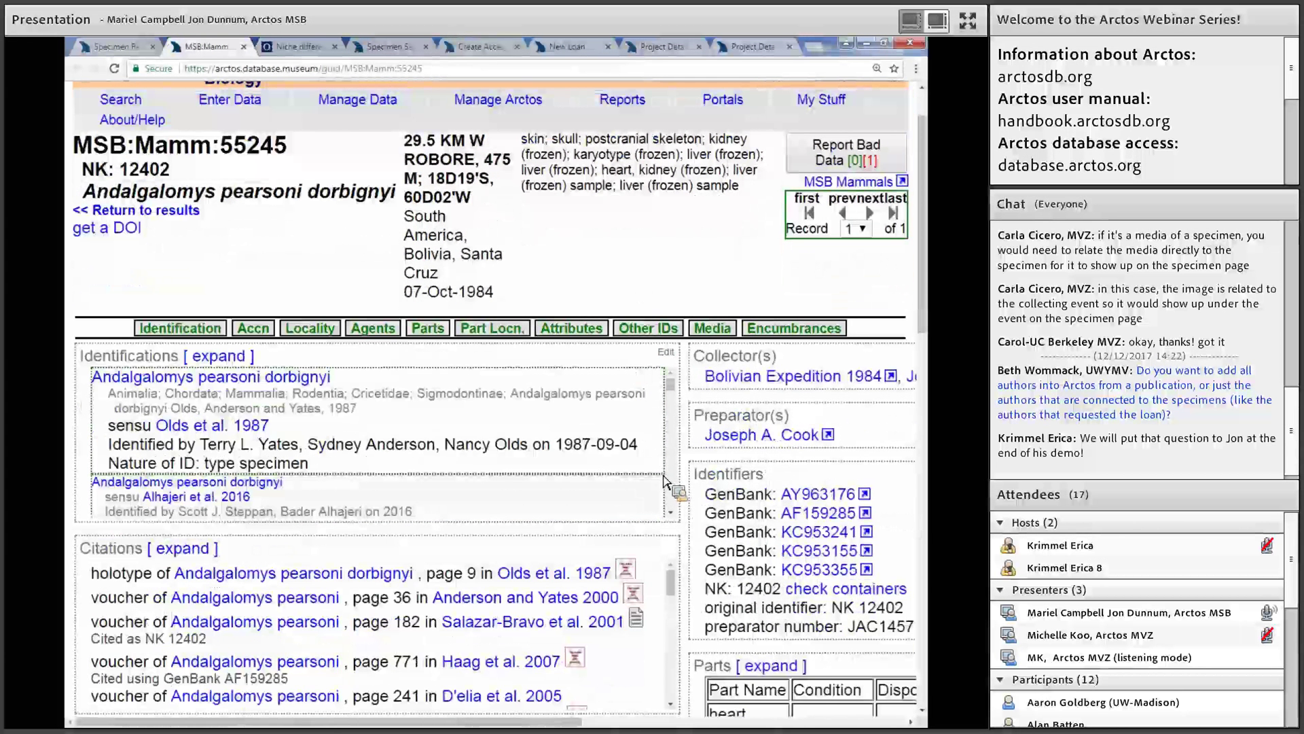
scroll(665, 468, down, 2)
scroll(659, 414, up, 2)
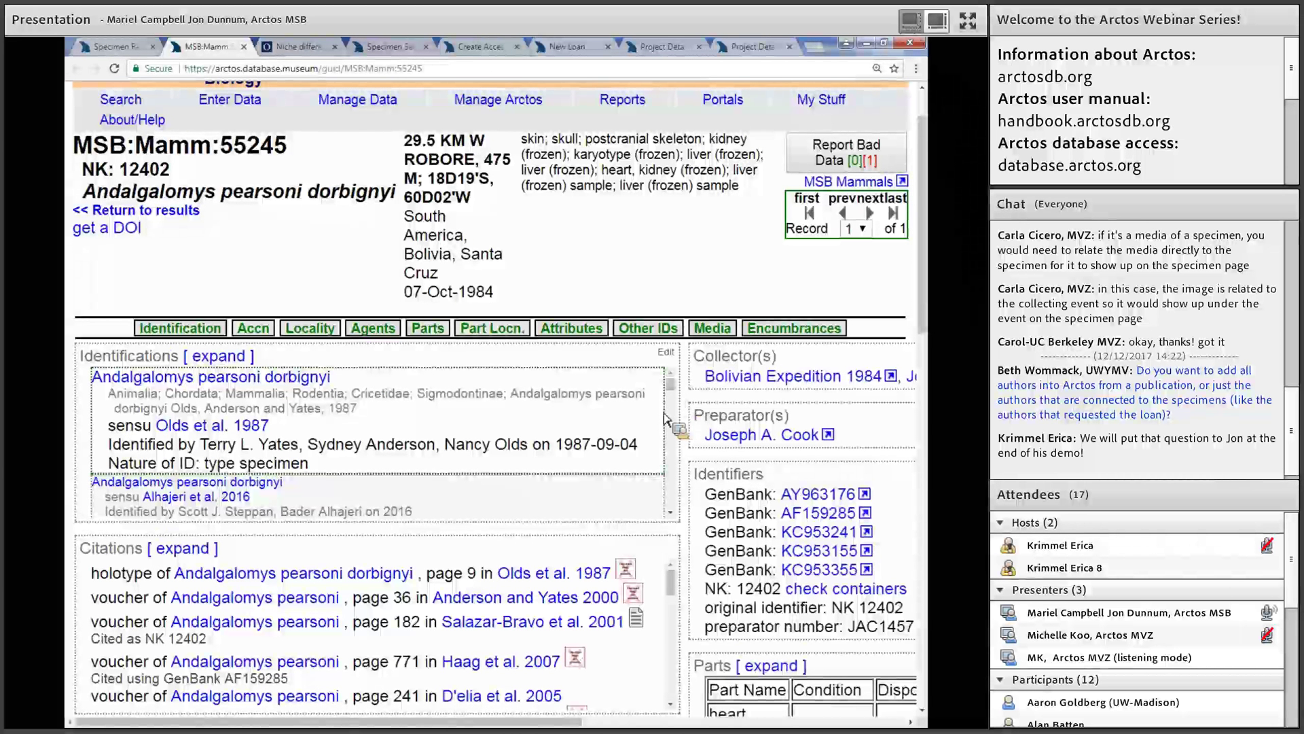
click(219, 358)
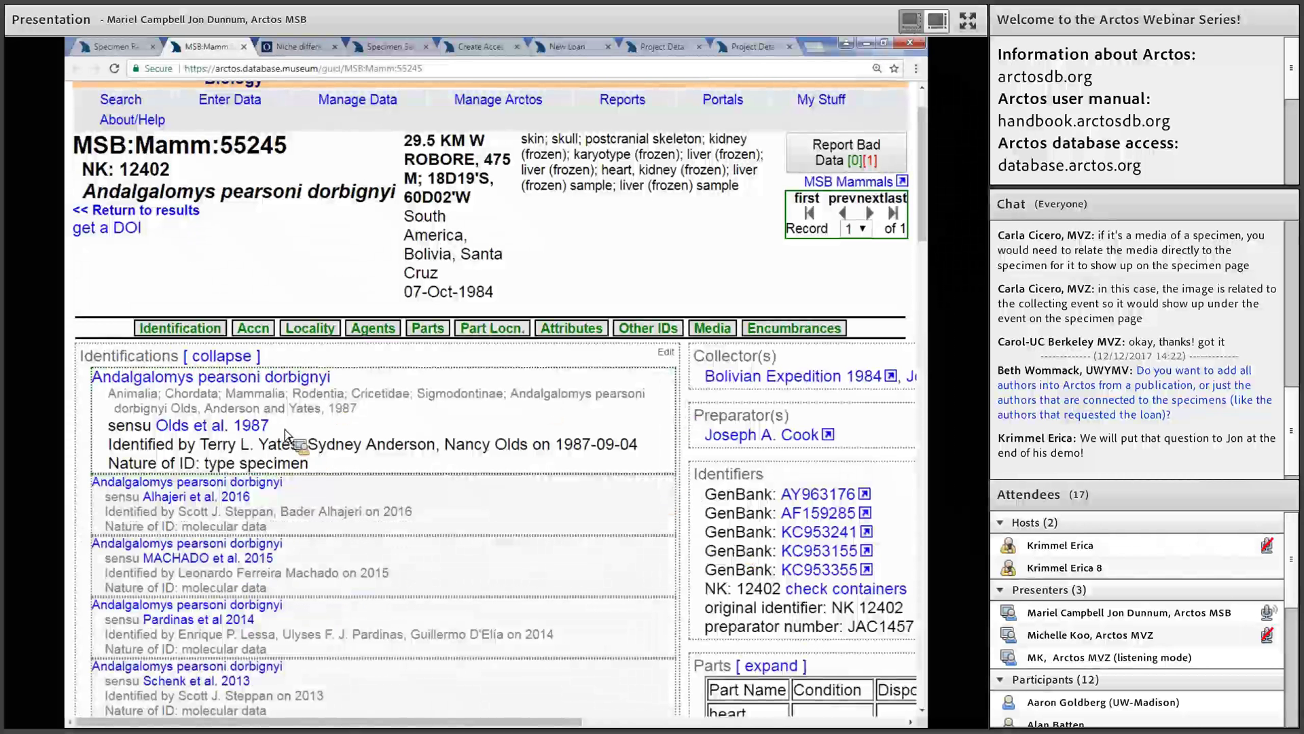
scroll(287, 336, down, 1)
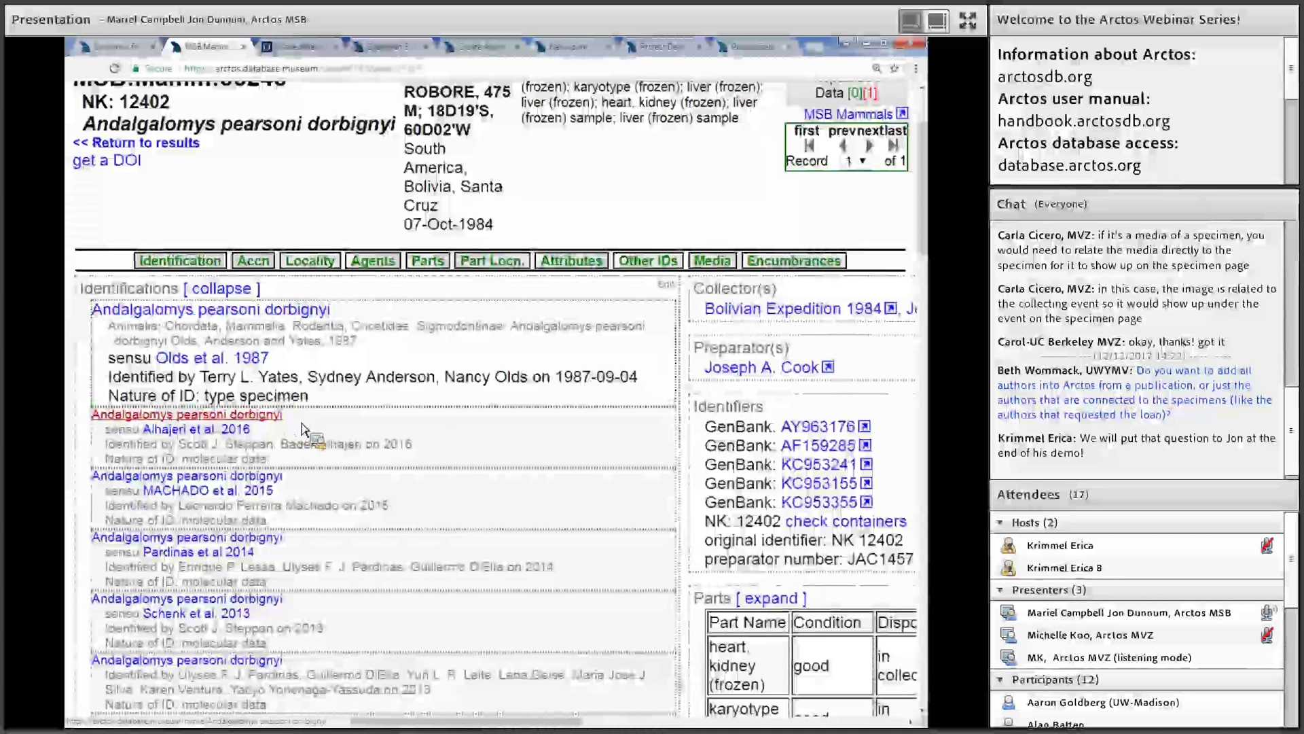
scroll(530, 442, down, 1)
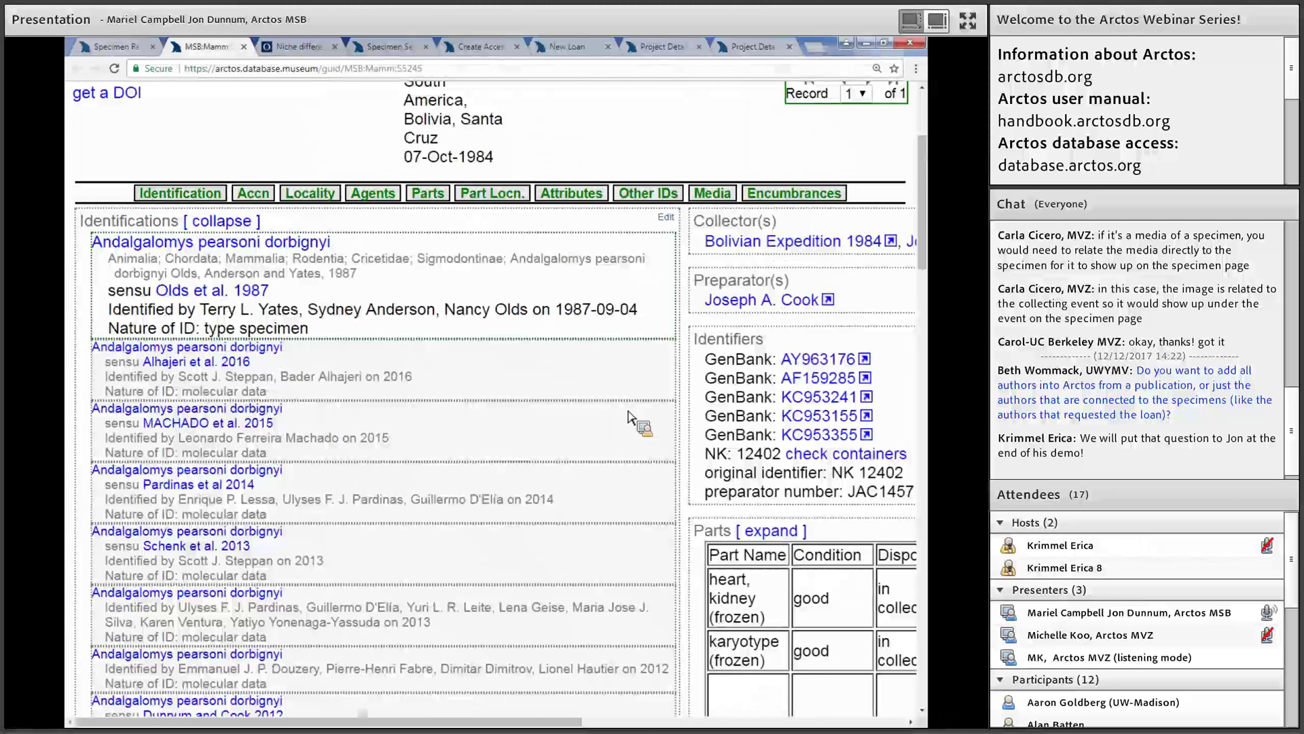
scroll(629, 416, down, 4)
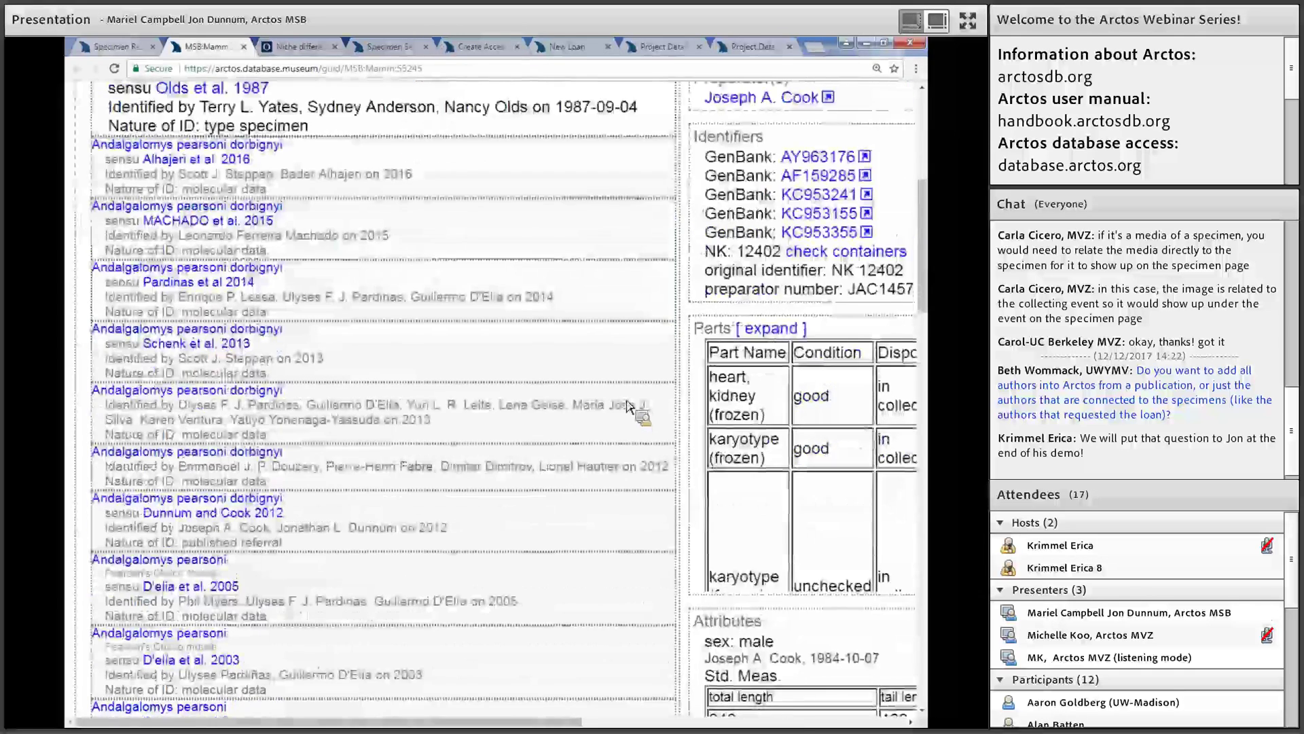
scroll(626, 407, down, 1)
scroll(626, 402, up, 5)
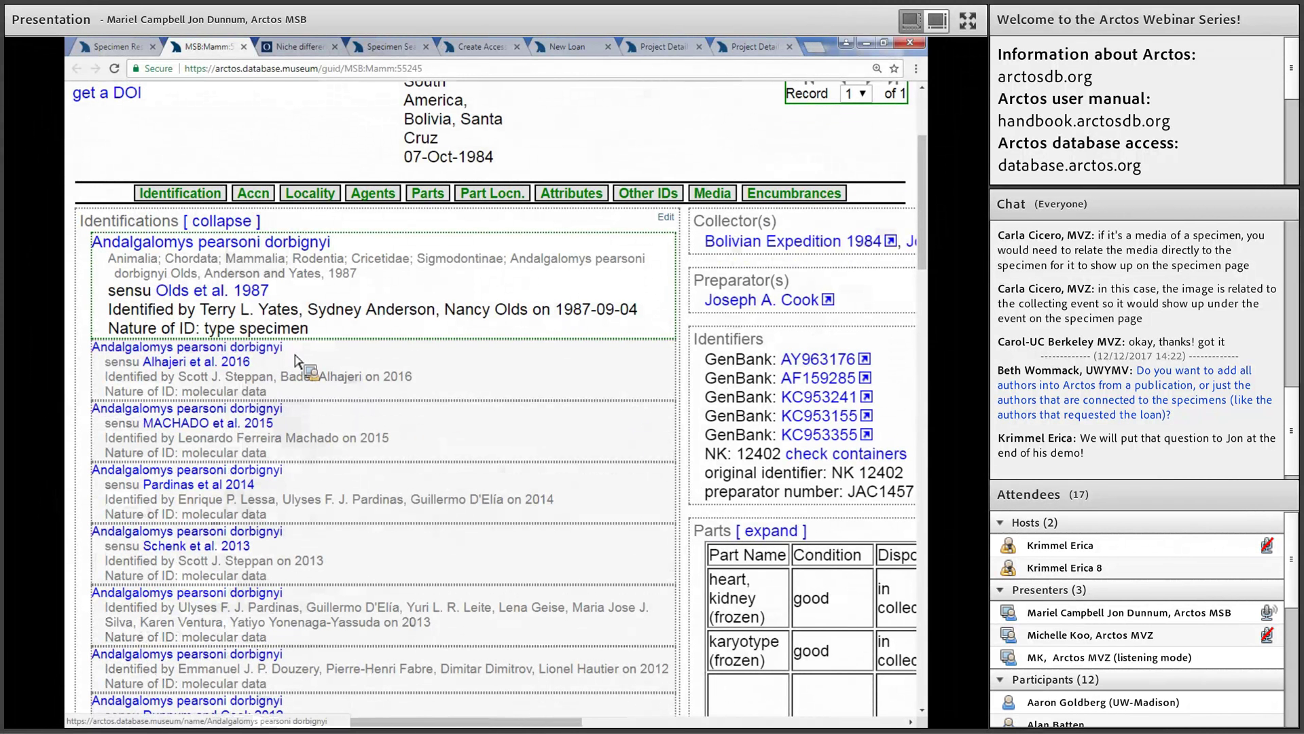
click(234, 222)
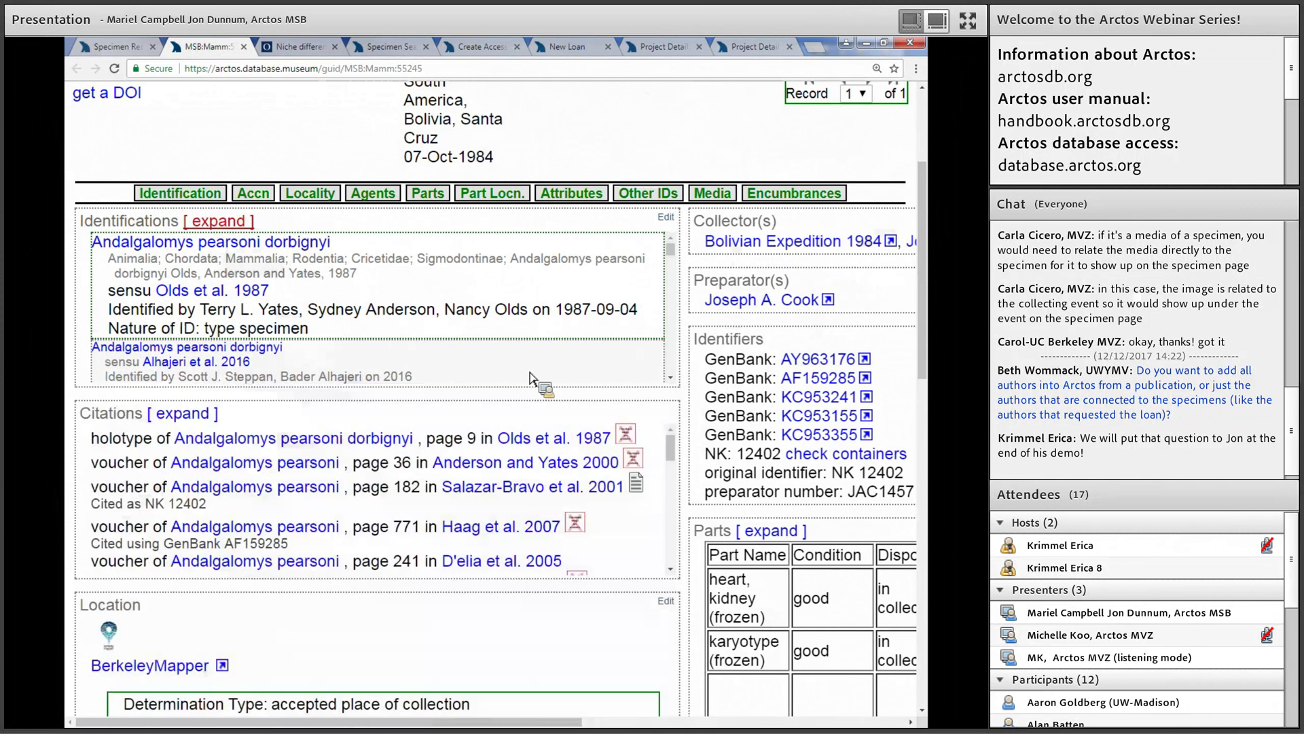
scroll(552, 360, down, 1)
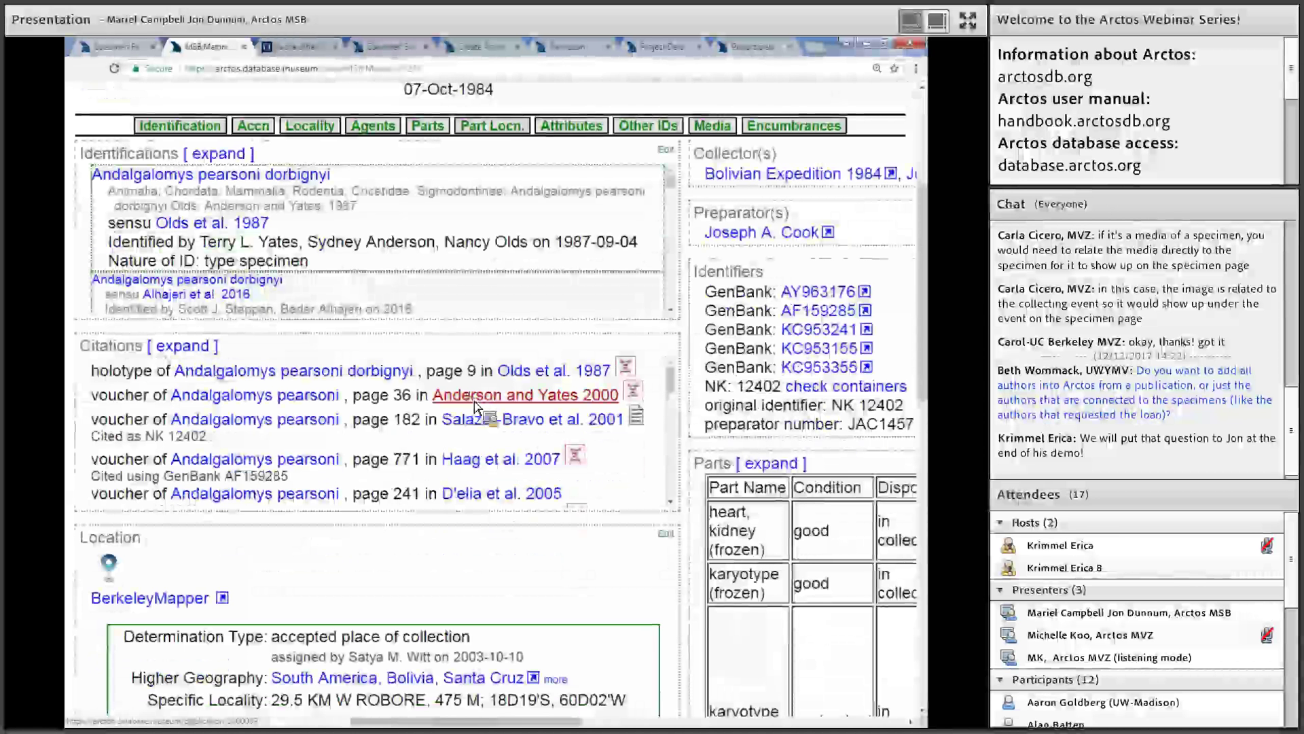
Step: Open the Anderson and Yates 2000 publication and show its 10 cited specimens
click(476, 406)
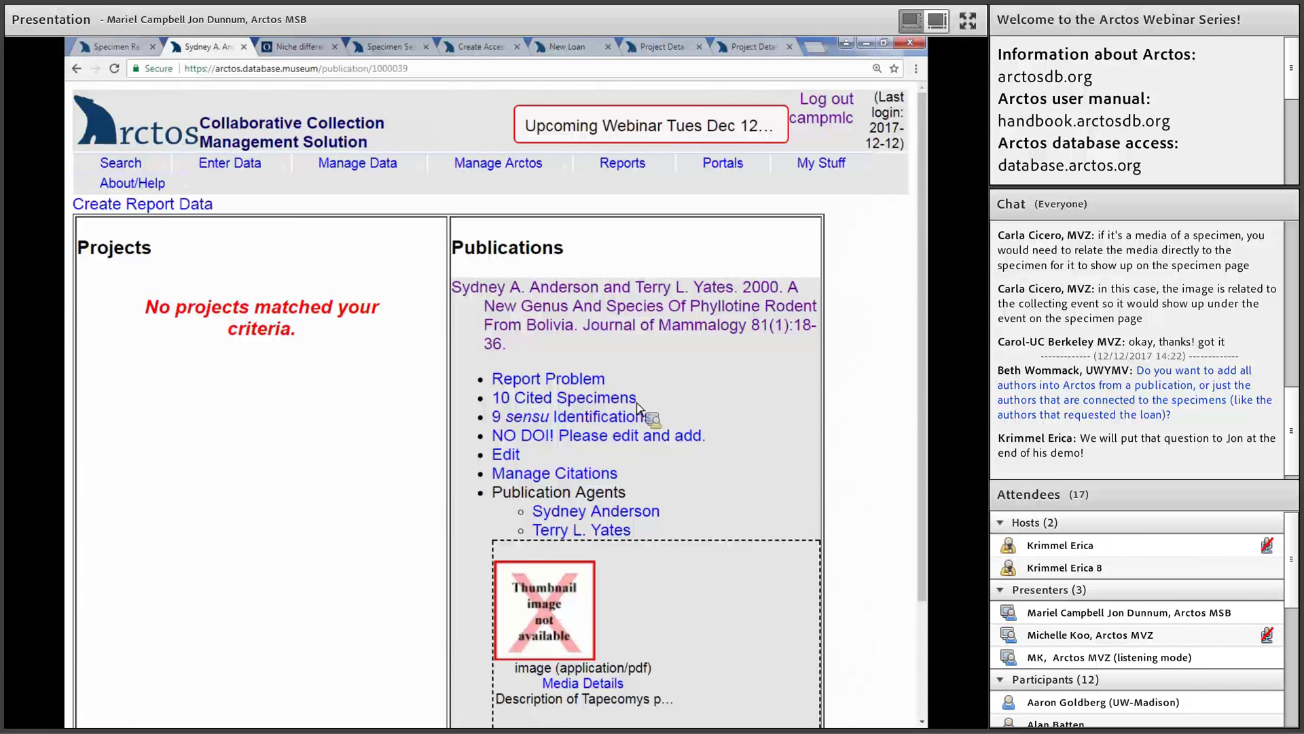
click(599, 401)
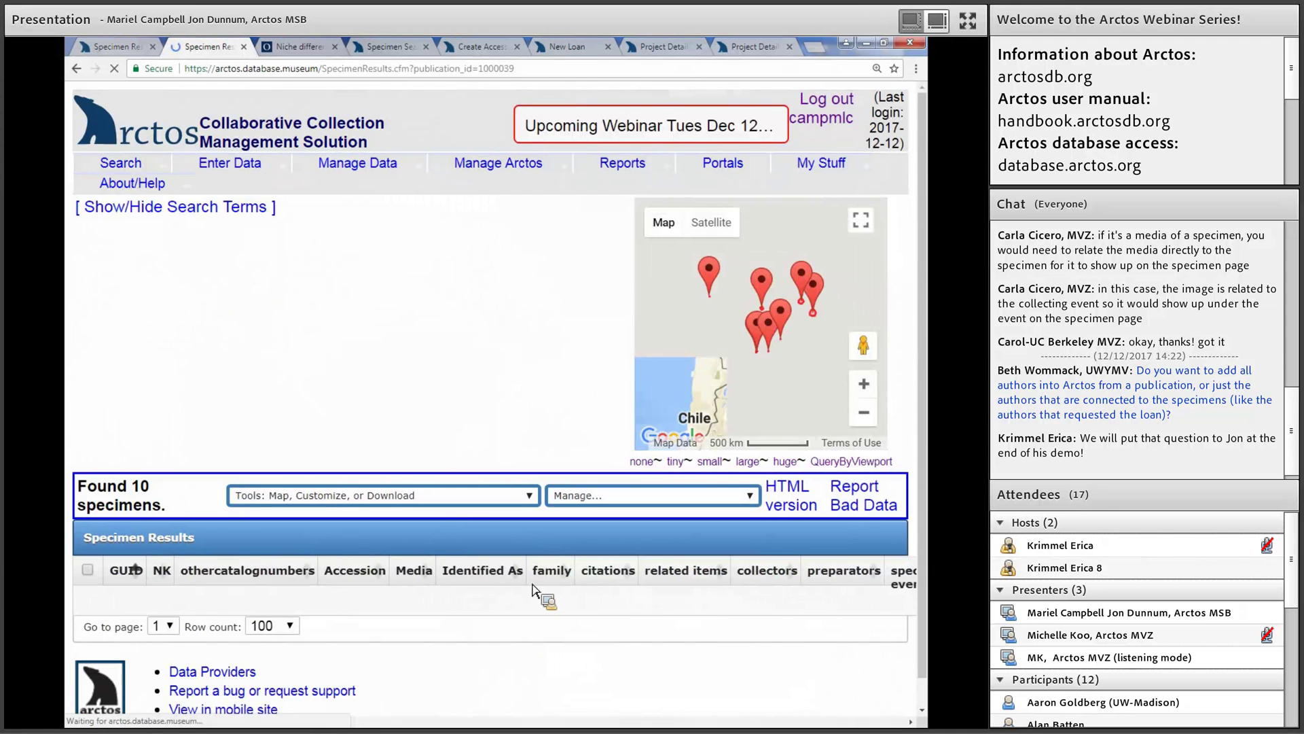
scroll(575, 557, down, 5)
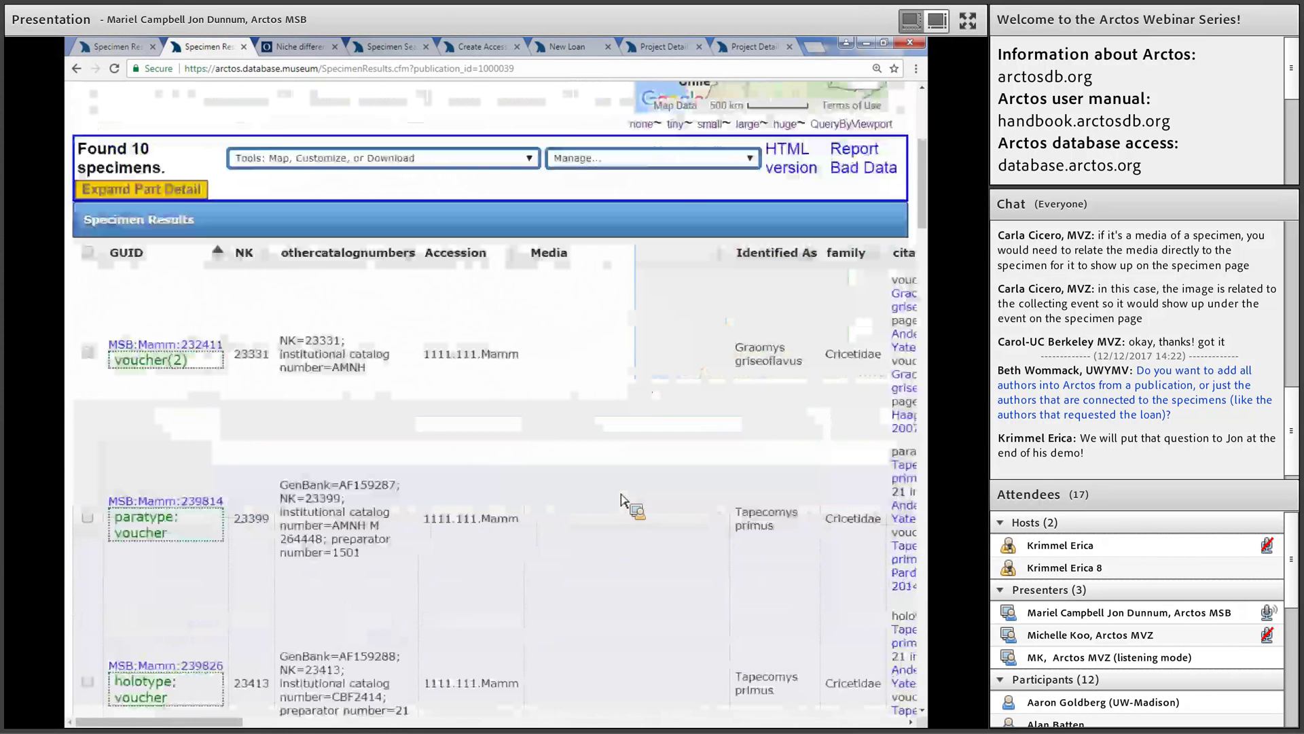
scroll(621, 500, down, 1)
scroll(160, 265, down, 1)
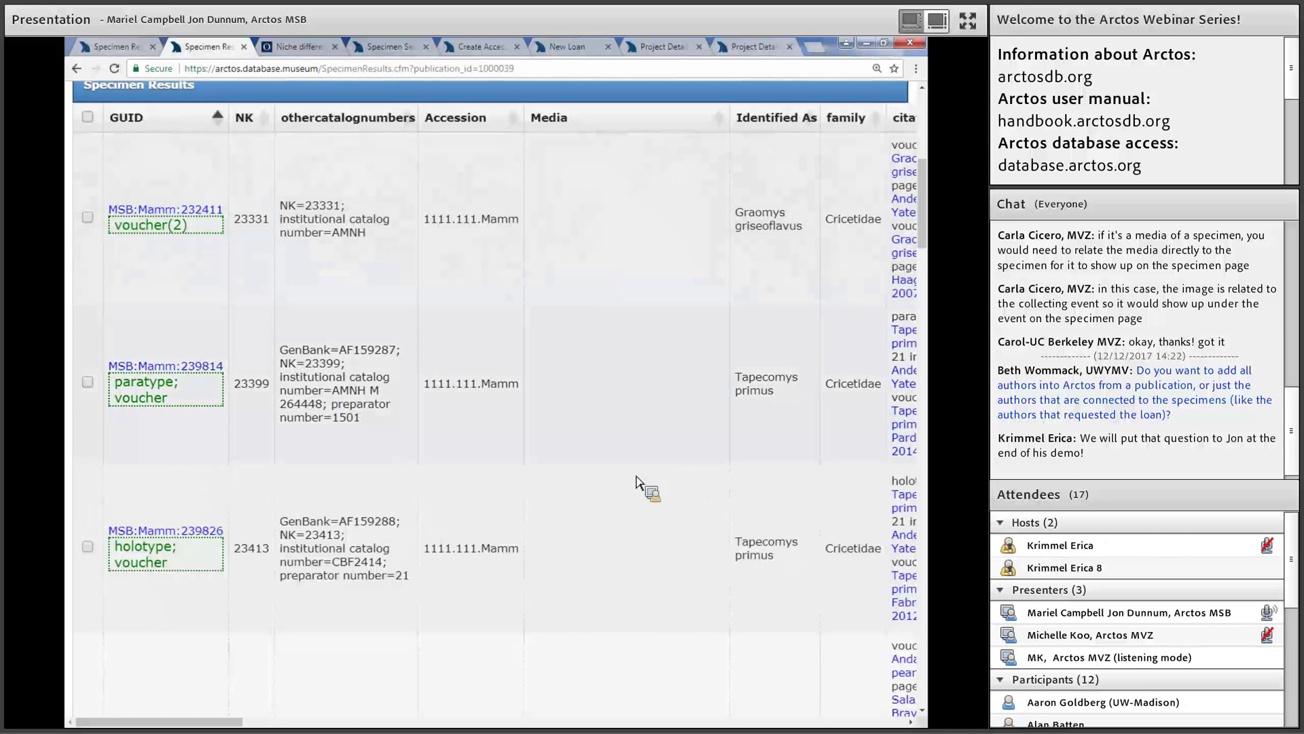
scroll(638, 478, down, 6)
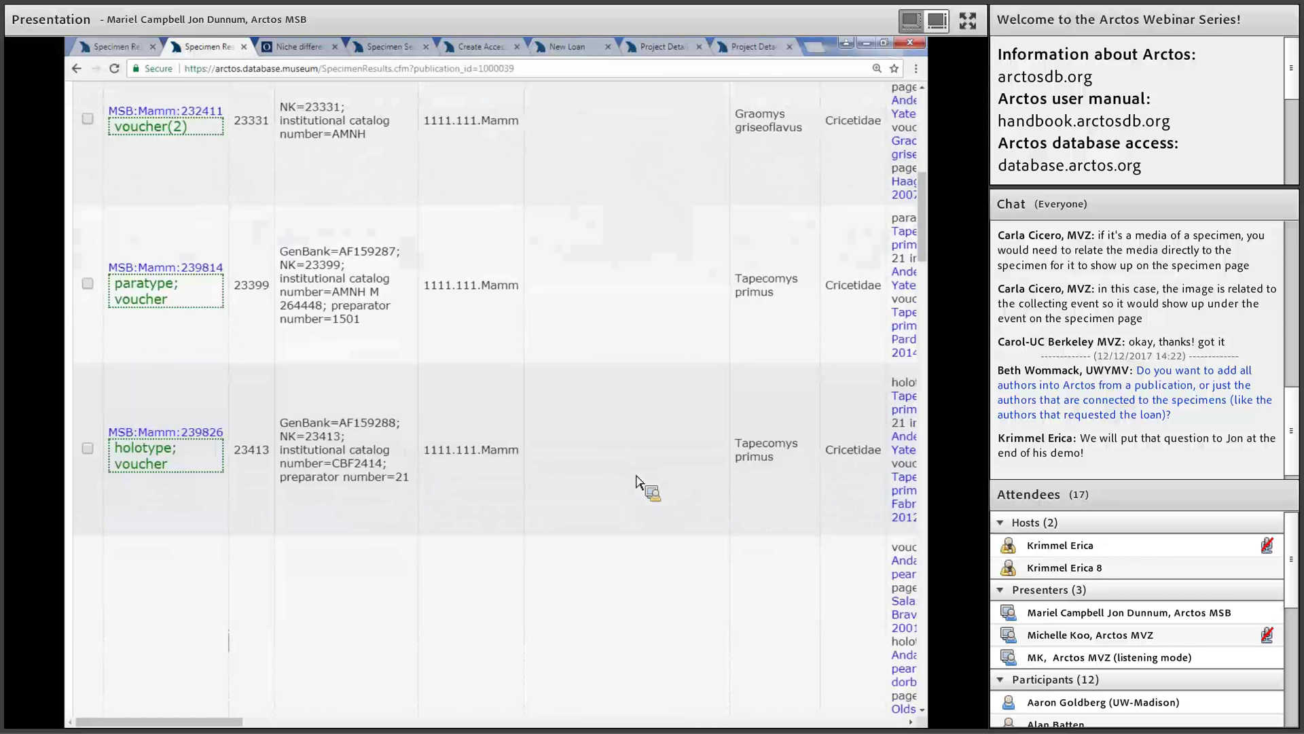
scroll(637, 477, down, 6)
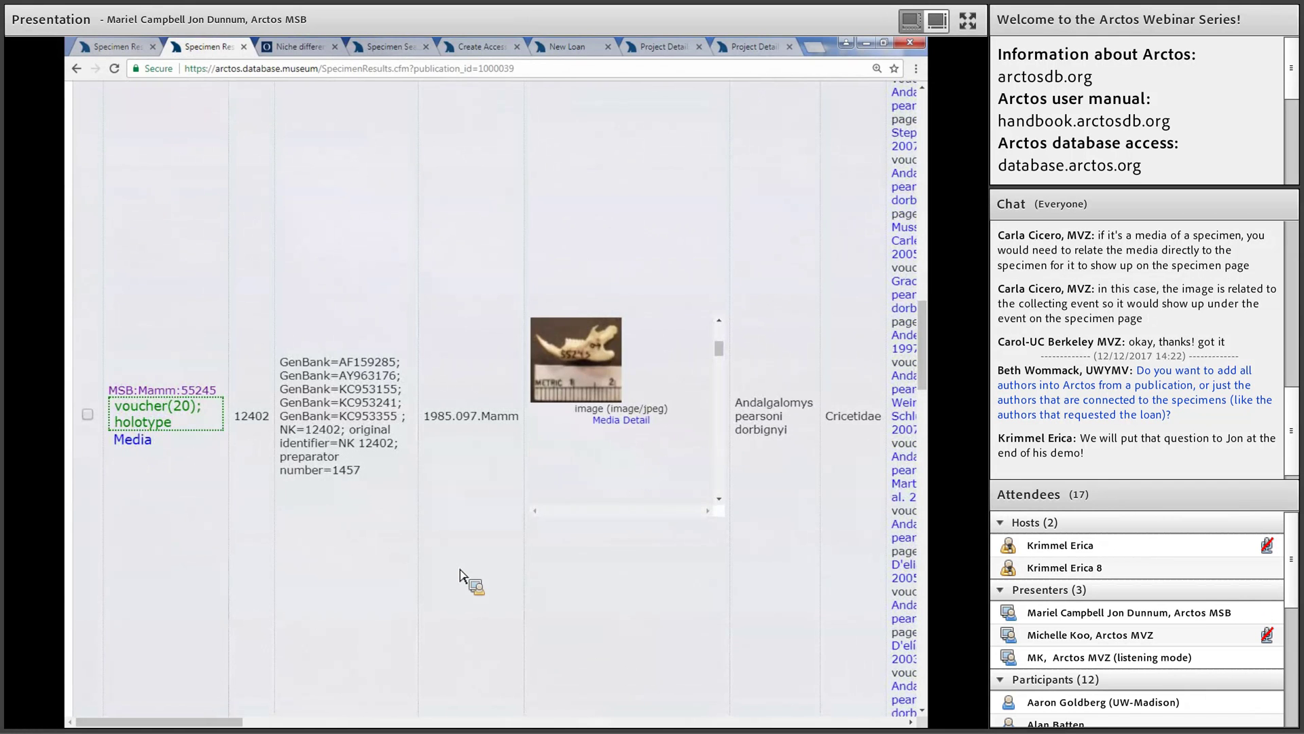
scroll(460, 574, up, 8)
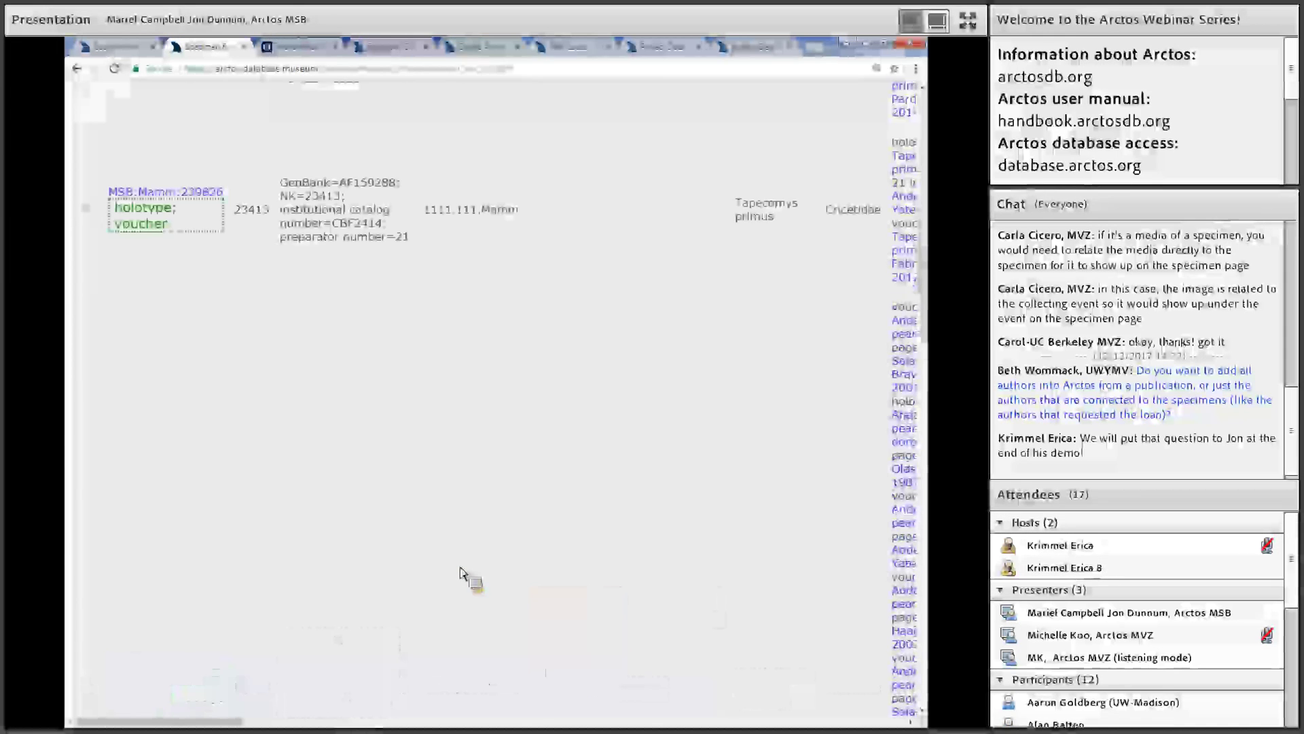
scroll(460, 574, up, 10)
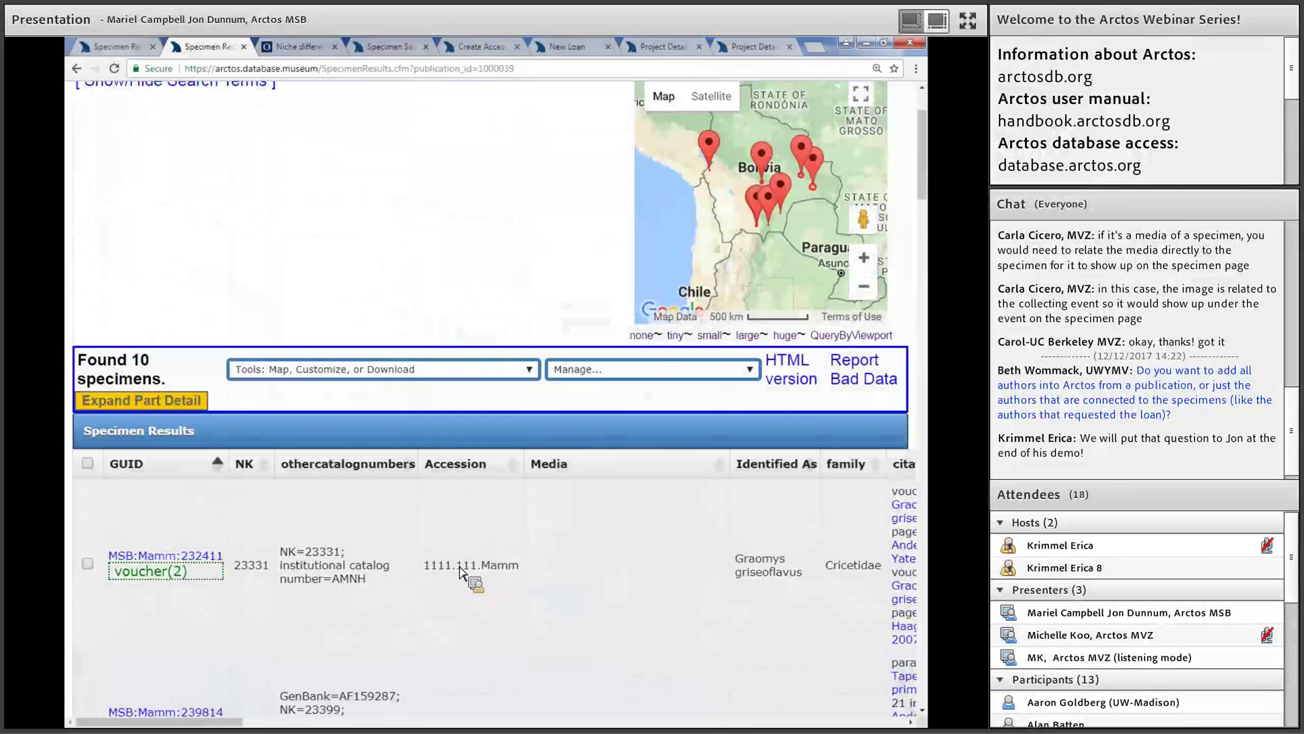
scroll(326, 365, up, 1)
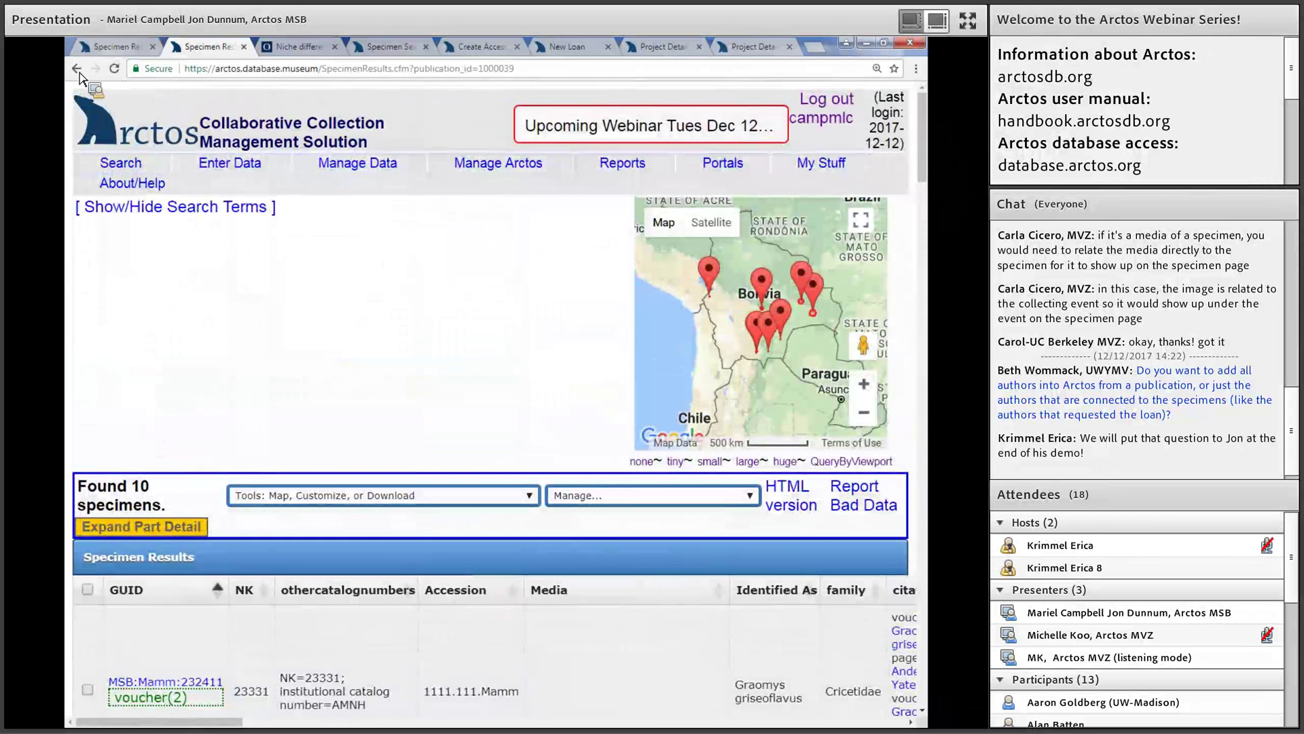
Step: Go back to the Anderson and Yates 2000 publication and scroll to its empty-DOI details
key(alt+Left)
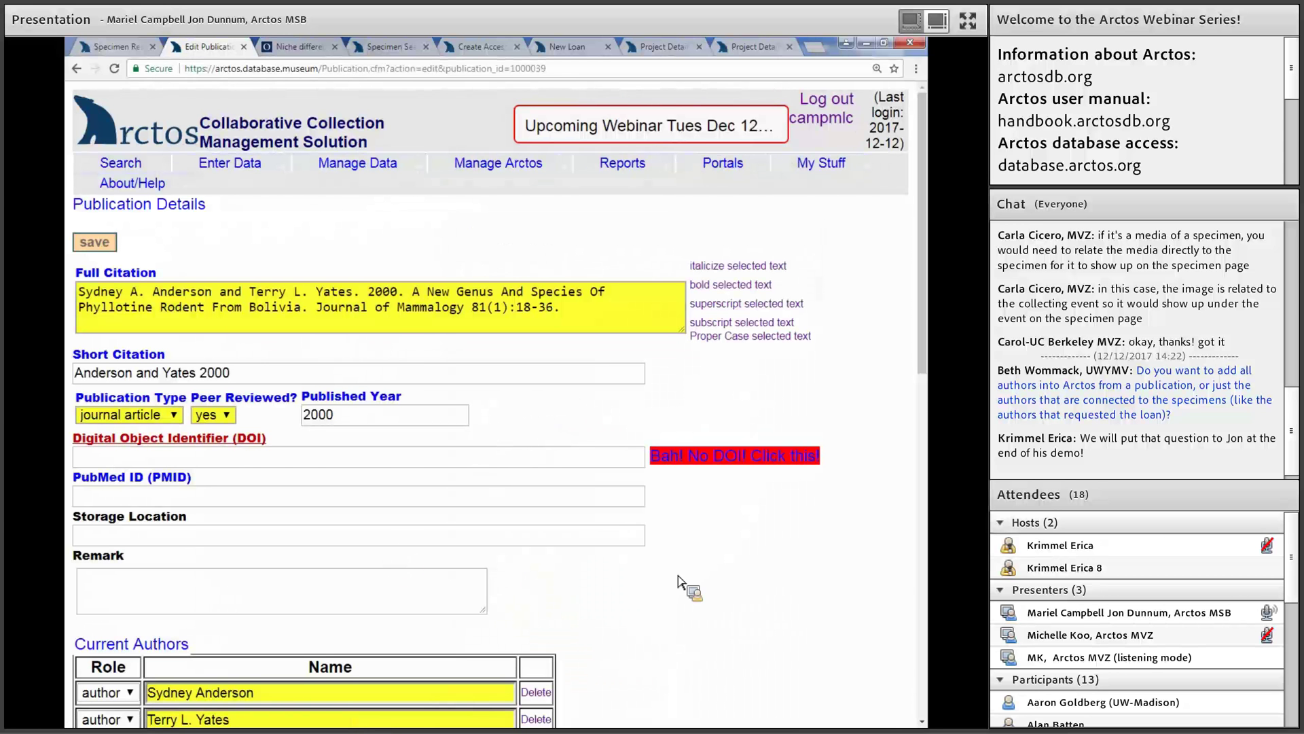
scroll(692, 428, down, 1)
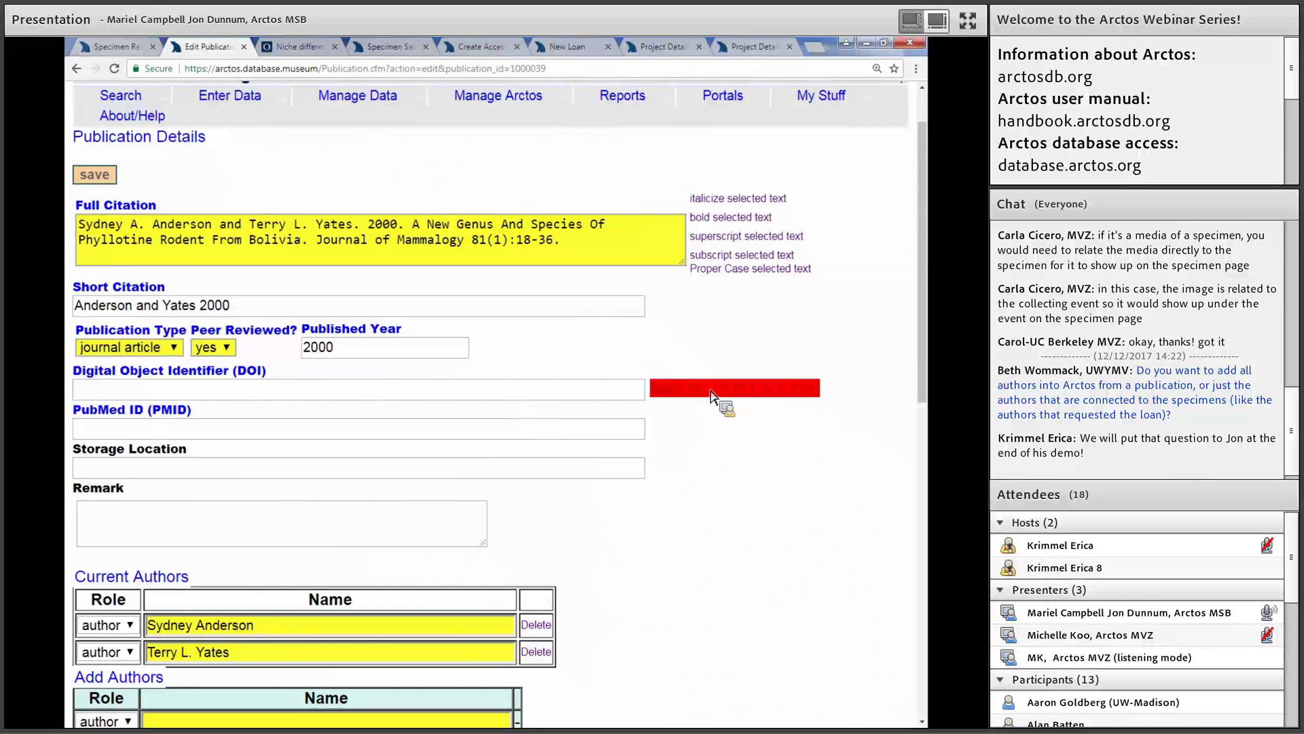
click(656, 391)
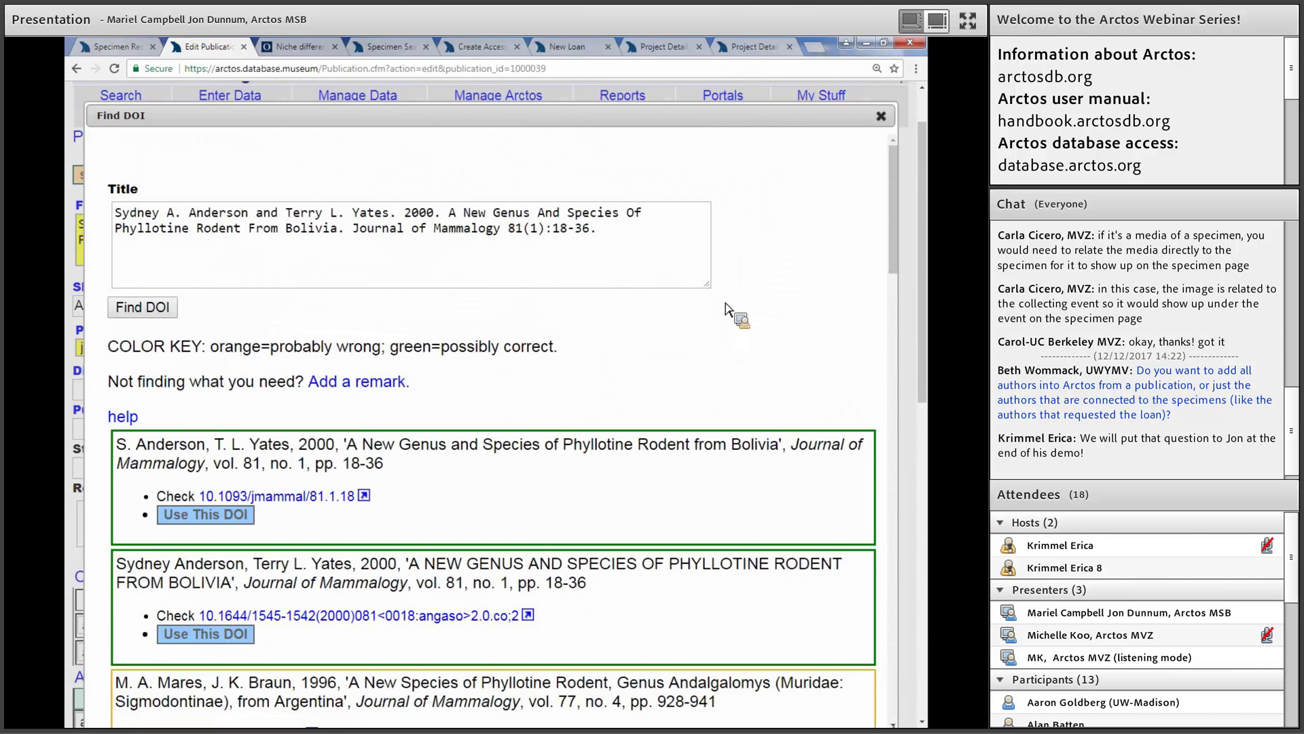
scroll(727, 305, down, 1)
scroll(333, 489, down, 1)
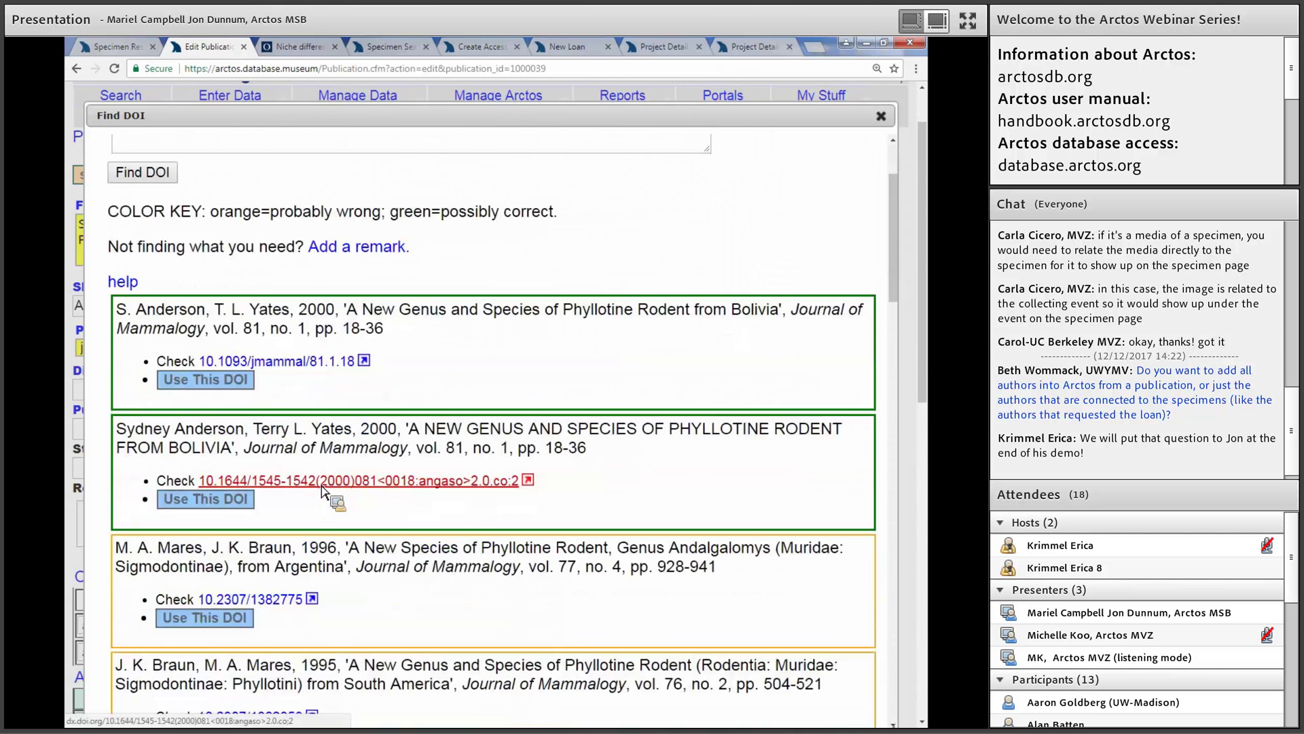
click(202, 506)
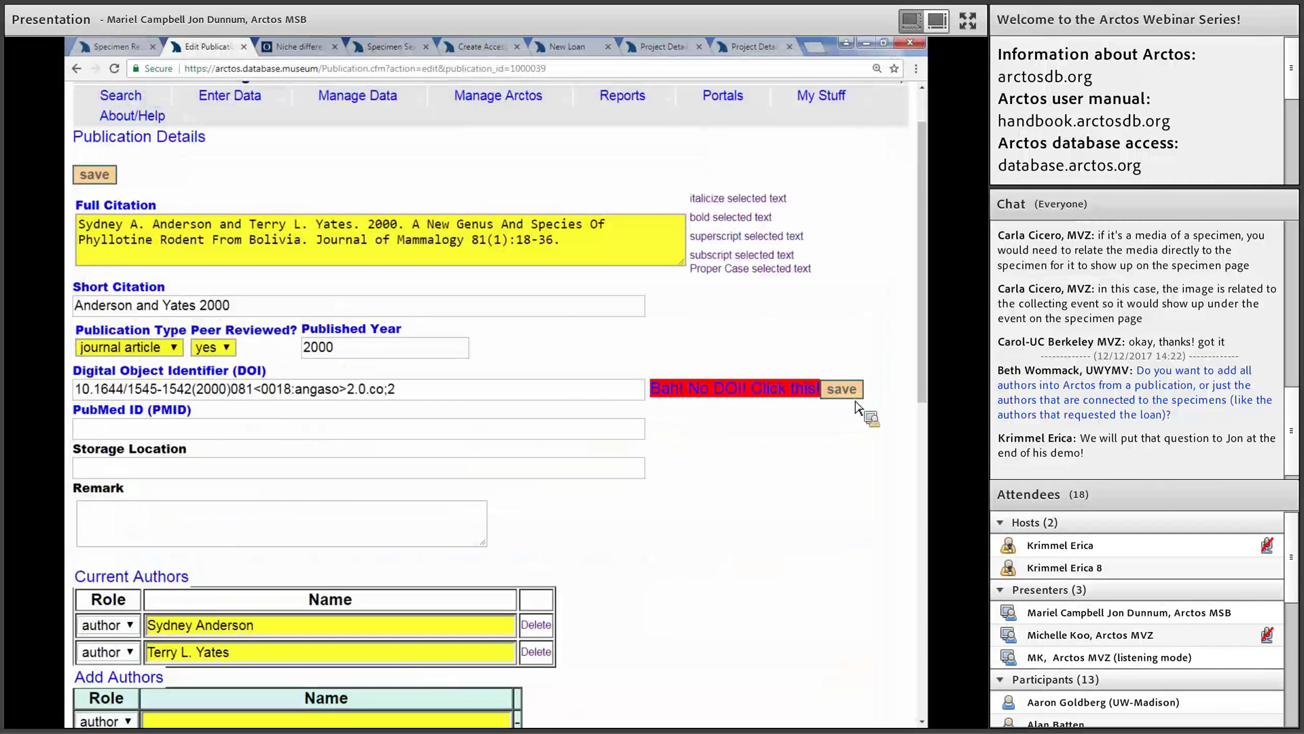
Step: Save the new DOI and review the updated record with its citation, two authors and PDF media
click(846, 397)
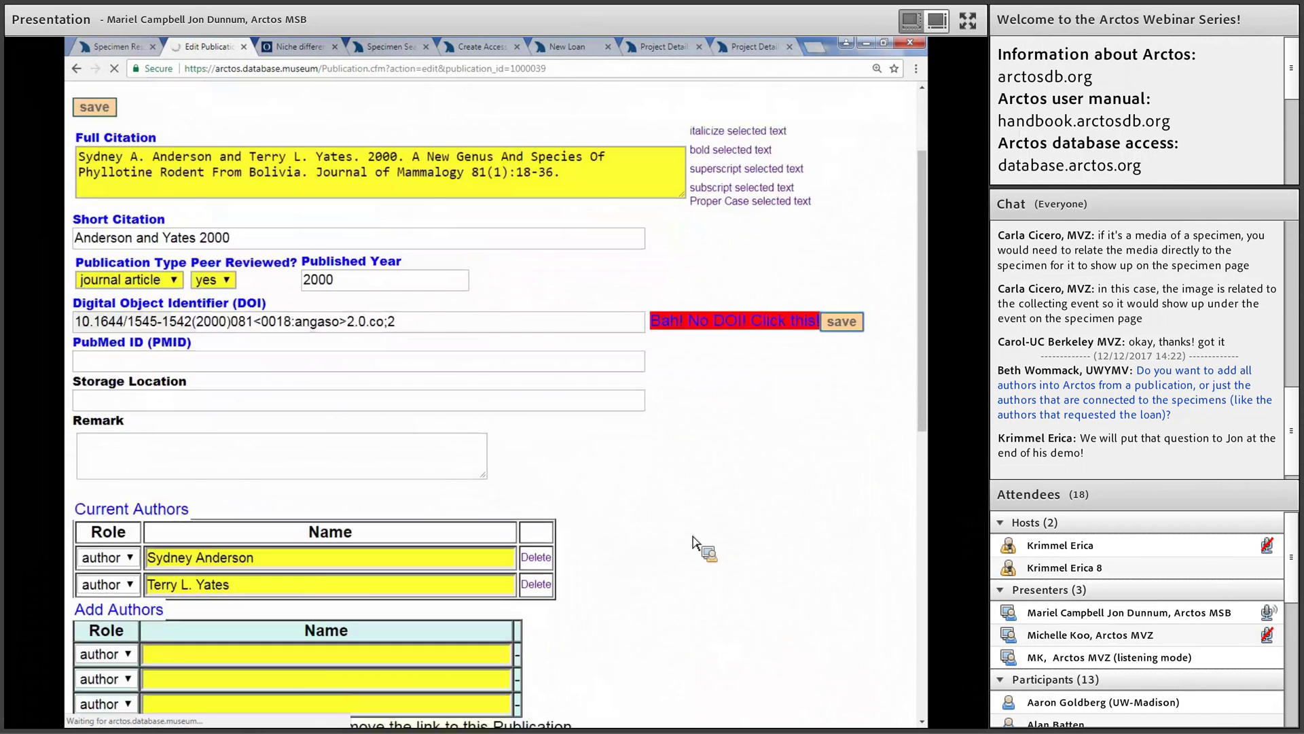
scroll(696, 540, down, 5)
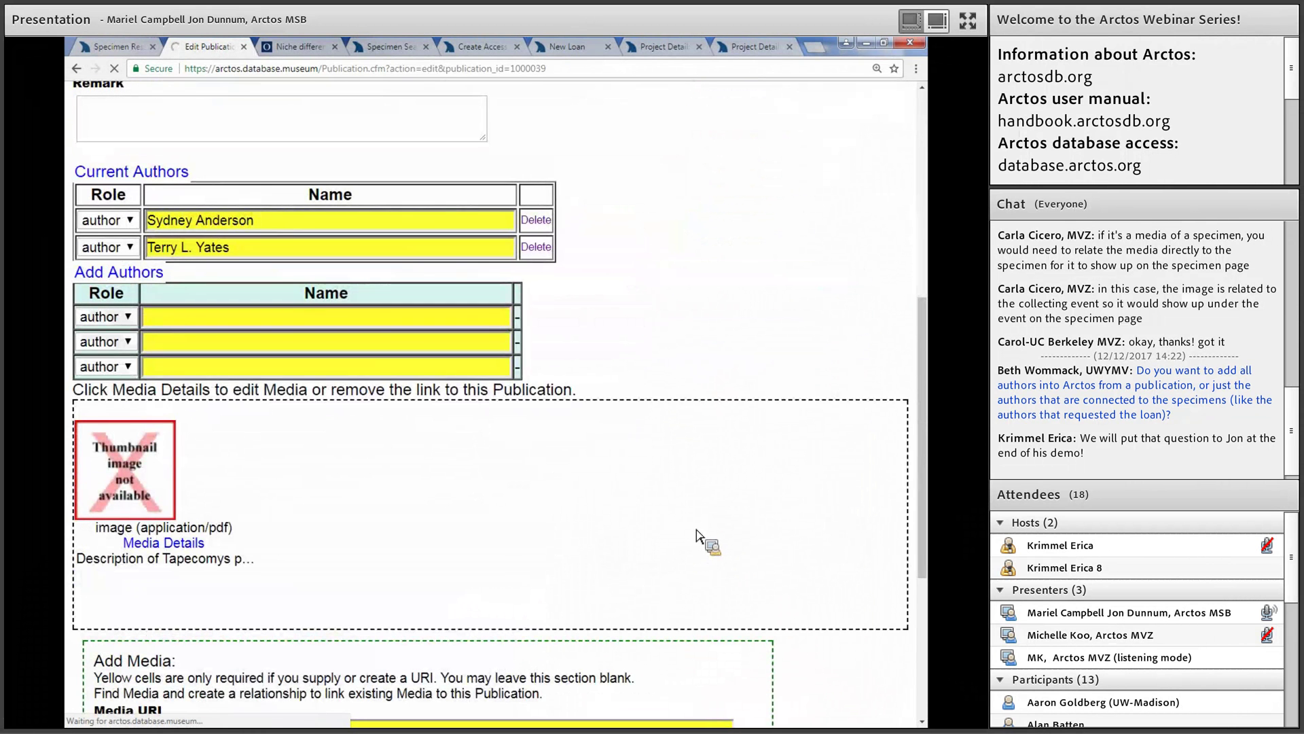
scroll(722, 489, down, 1)
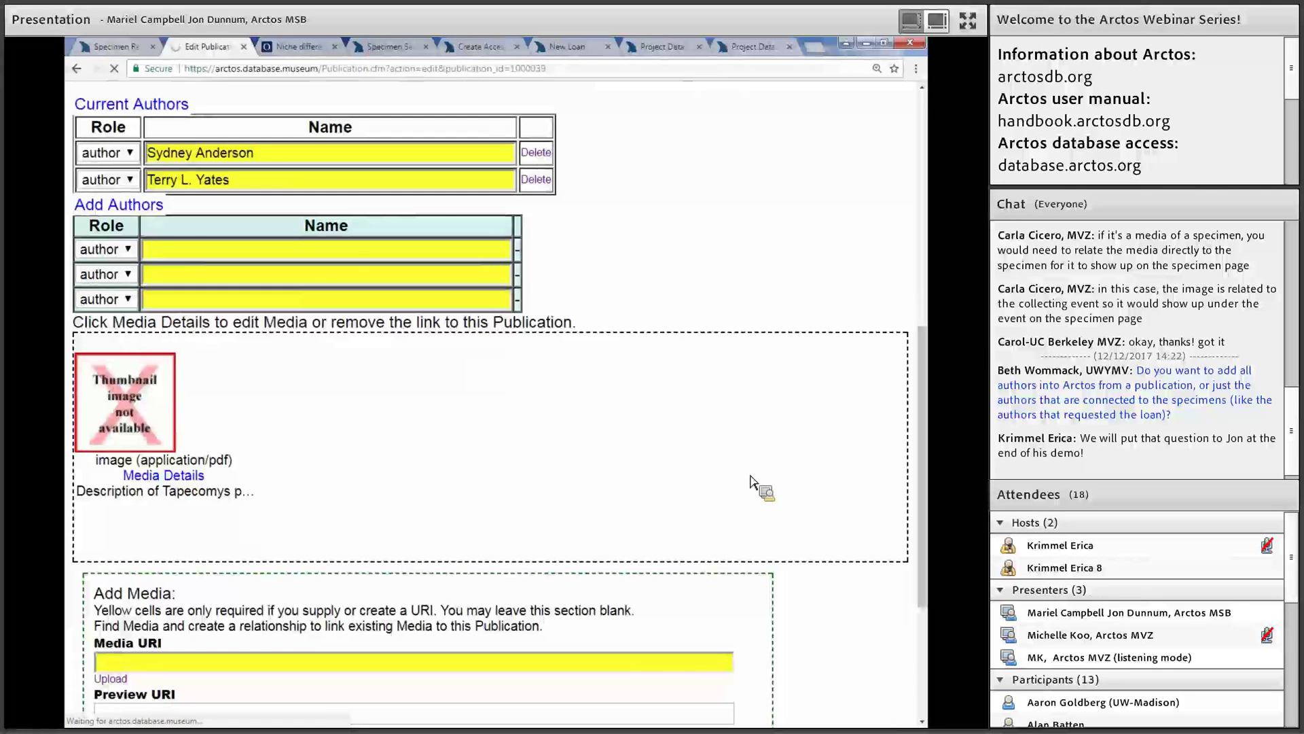
scroll(795, 439, down, 1)
scroll(802, 435, down, 1)
scroll(800, 433, up, 3)
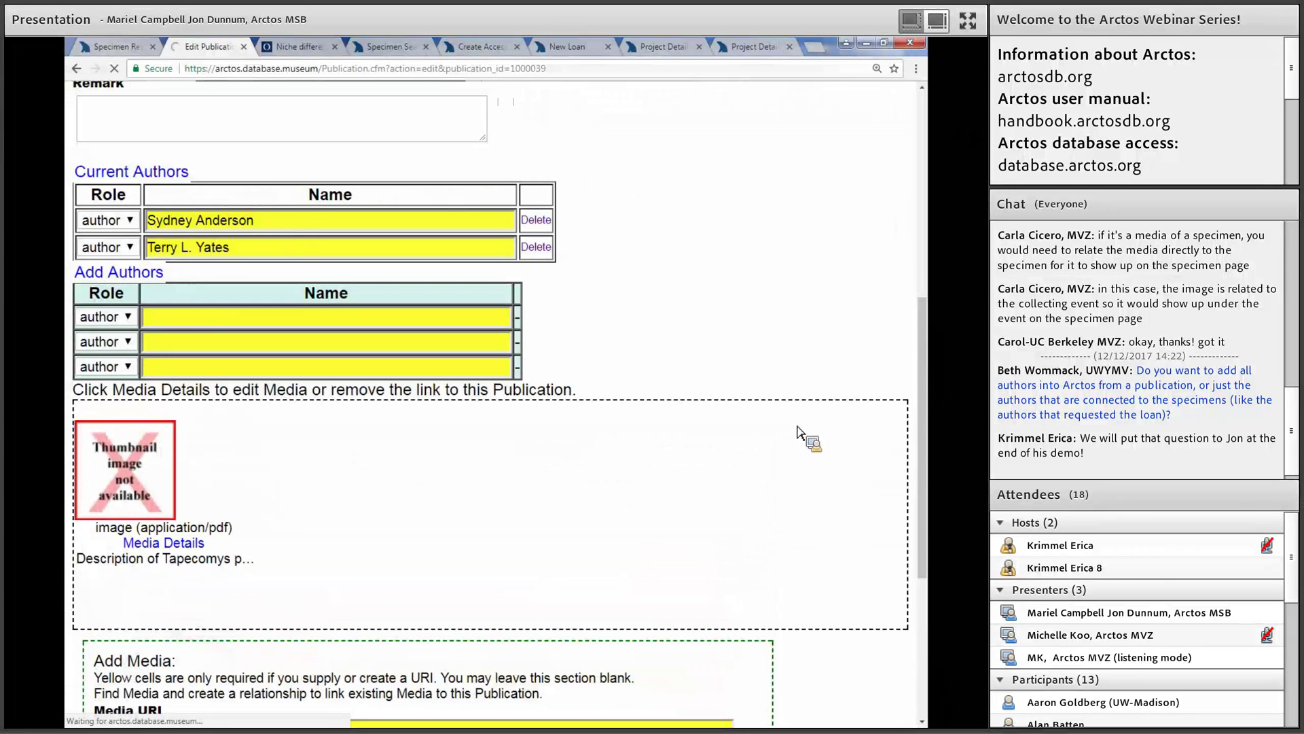
scroll(796, 435, up, 1)
scroll(795, 435, up, 6)
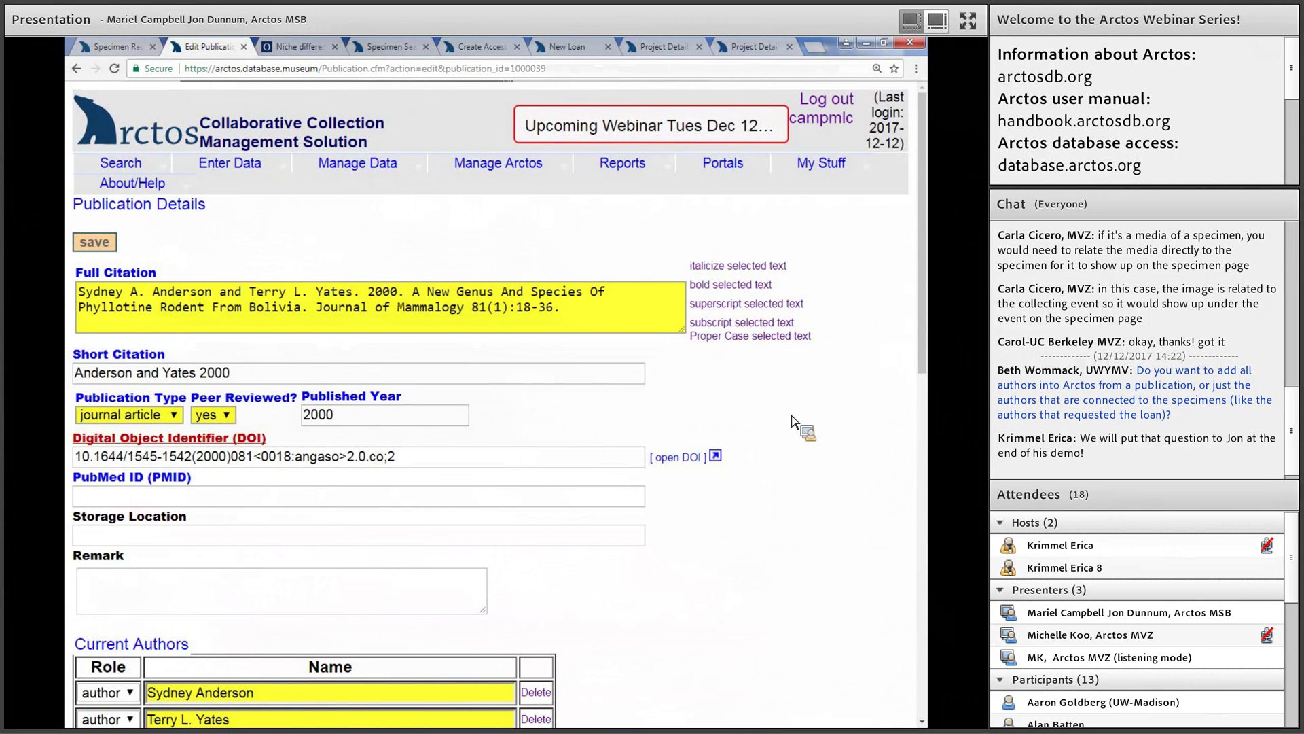
Step: Return to the Anderson and Yates 2000 page and bring up its Manage Citations form
click(81, 70)
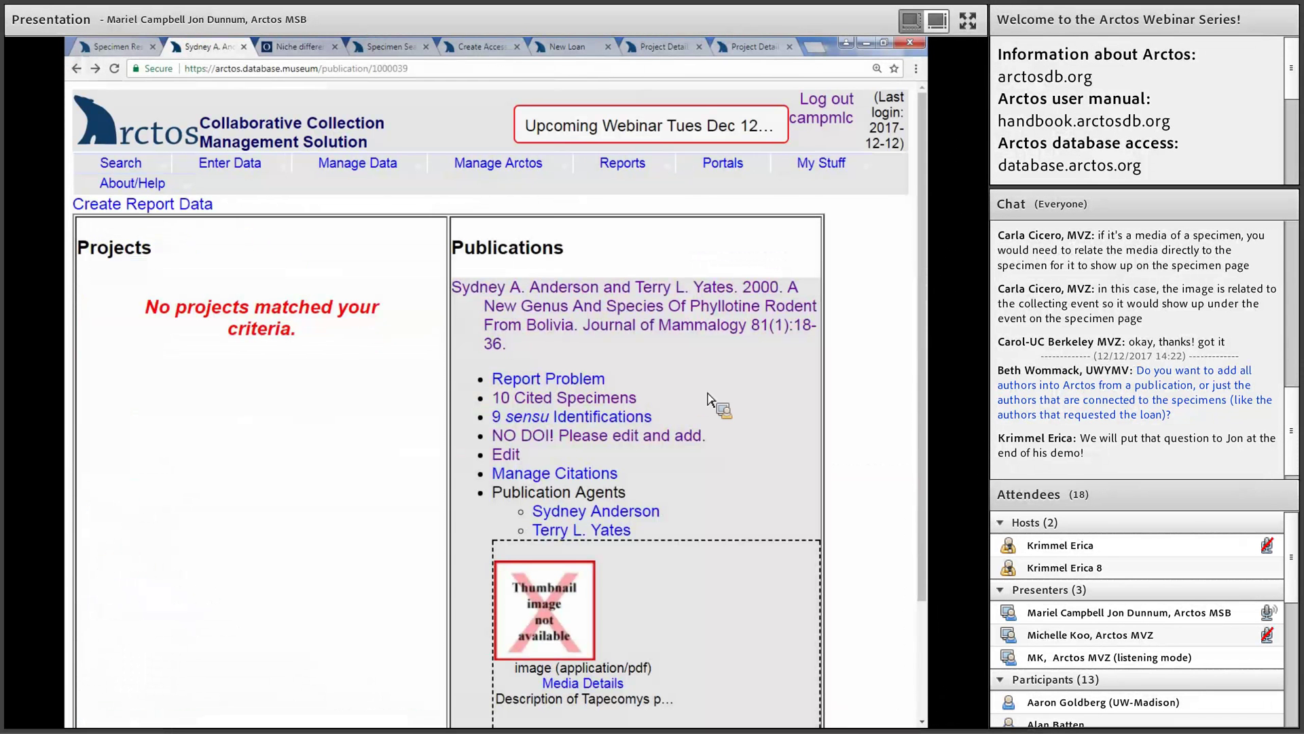
click(598, 476)
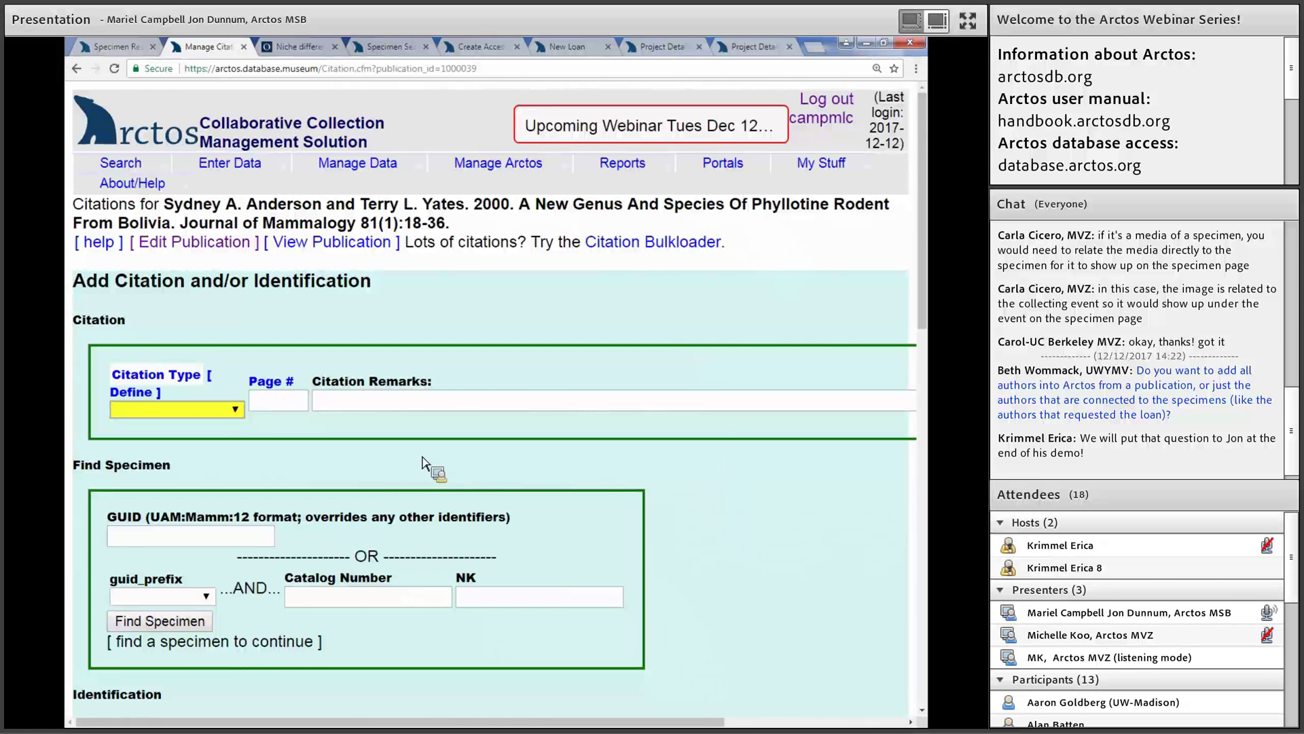
Step: Look over the citation type choices without selecting one
click(242, 418)
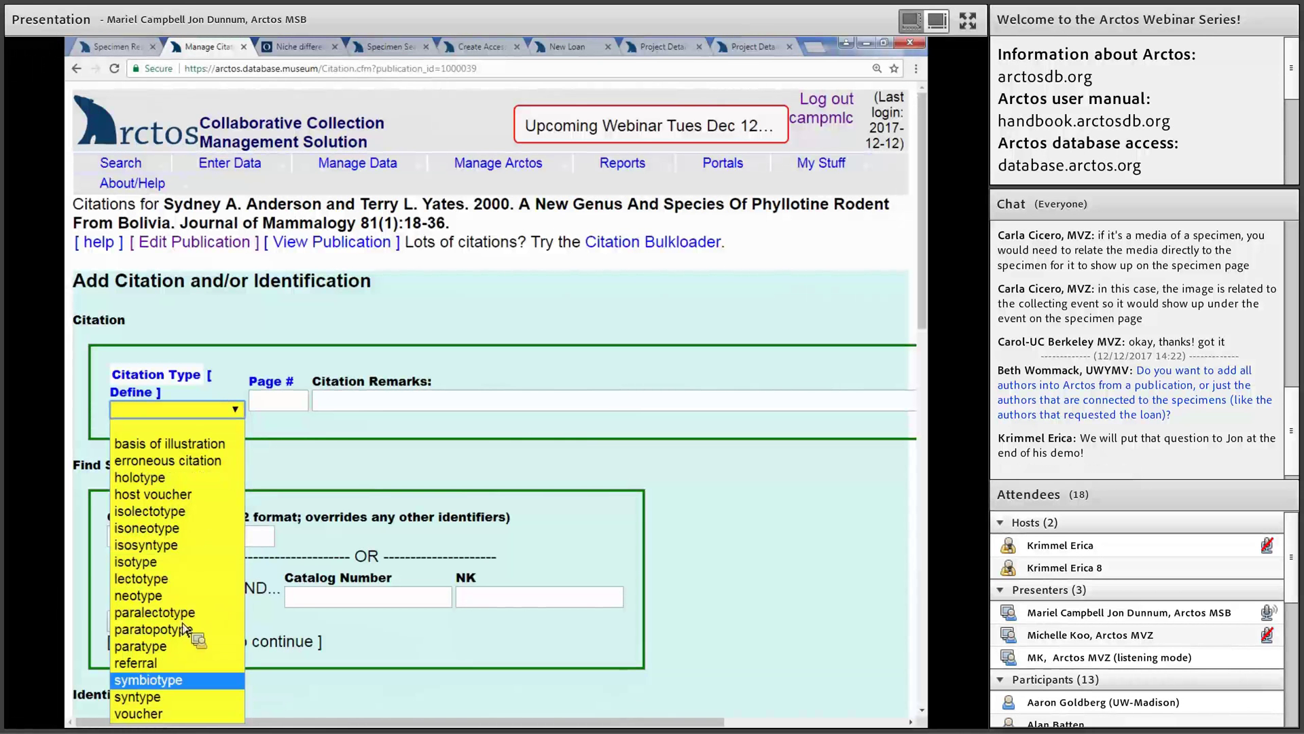
click(286, 417)
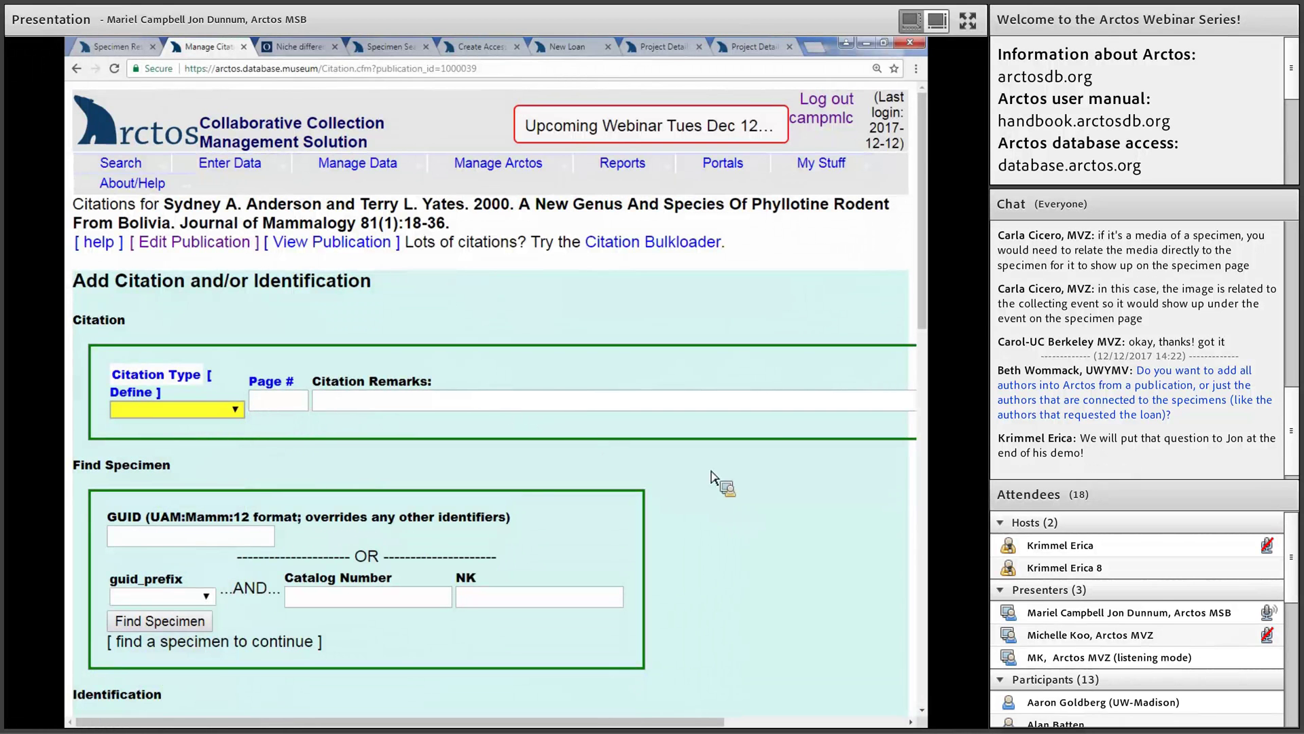
scroll(743, 487, down, 2)
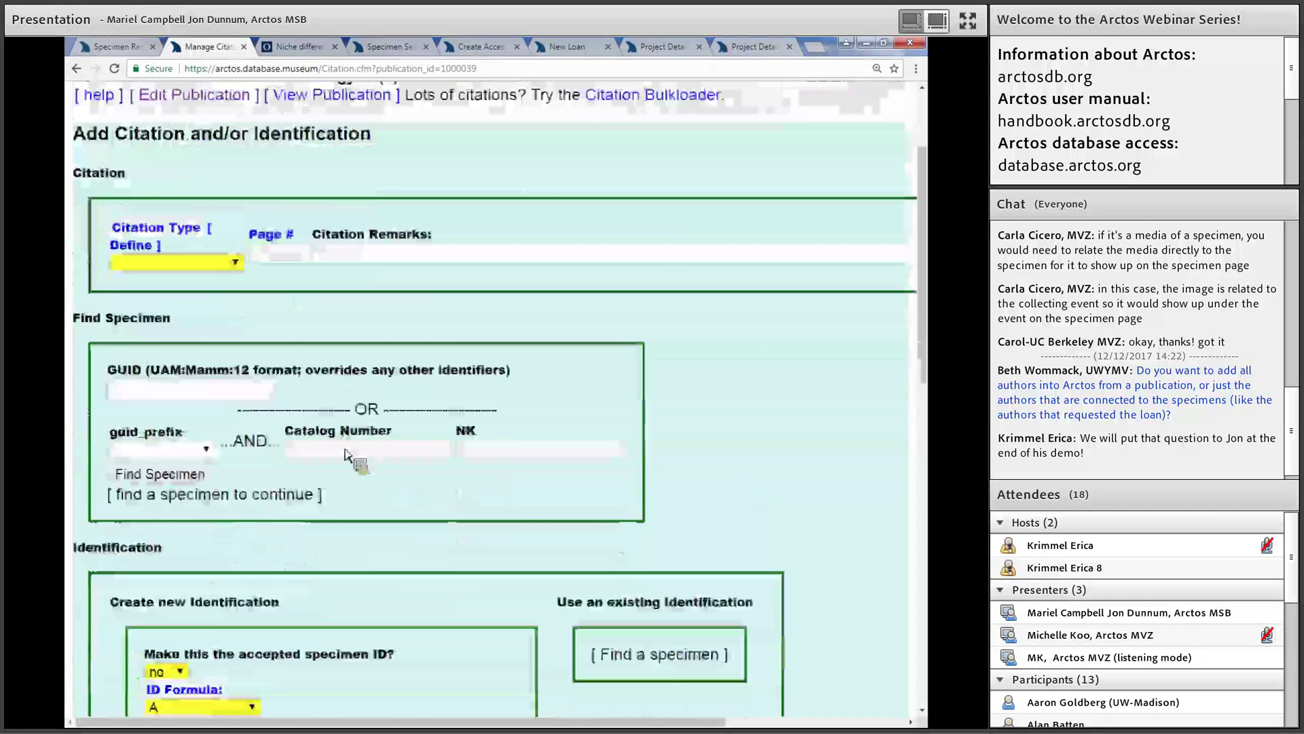
scroll(364, 445, down, 1)
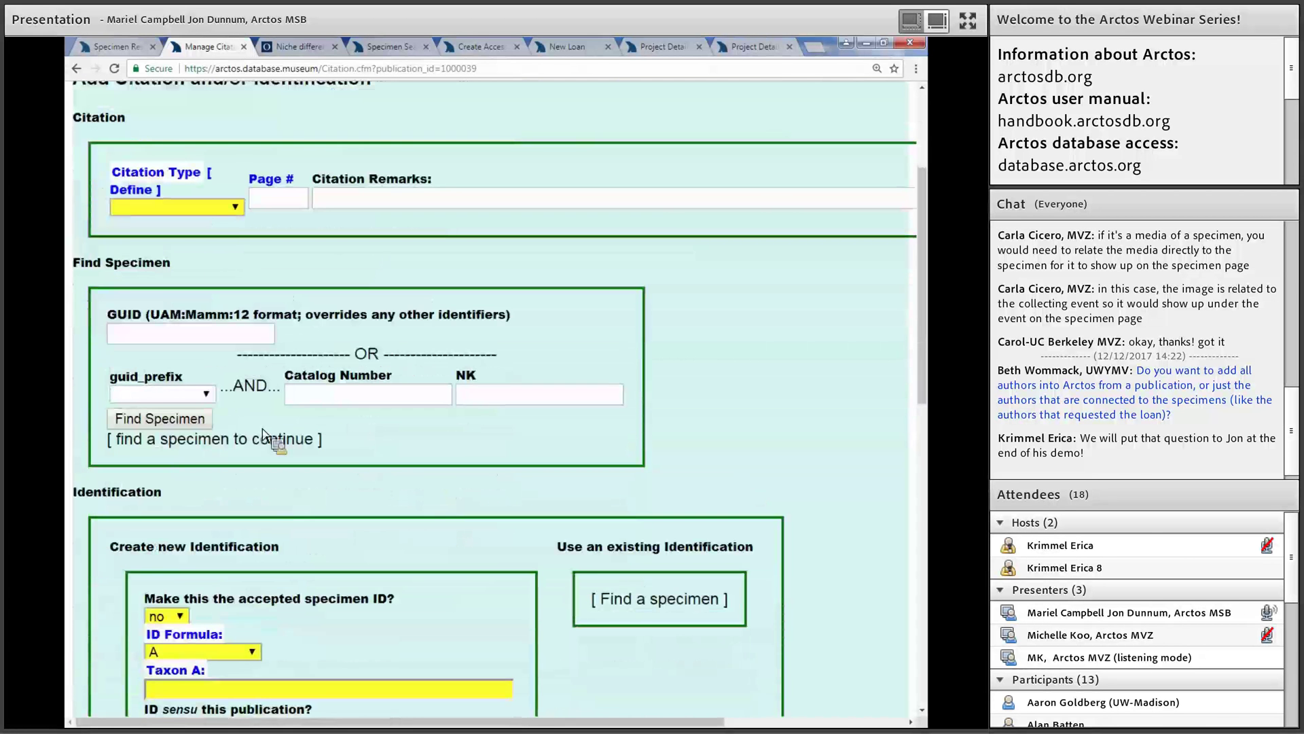
Step: Find specimen MSB:Mamm 12345 (Dipodomys merriami) using catalog number 12345 and the MSB:Mamm prefix
click(312, 403)
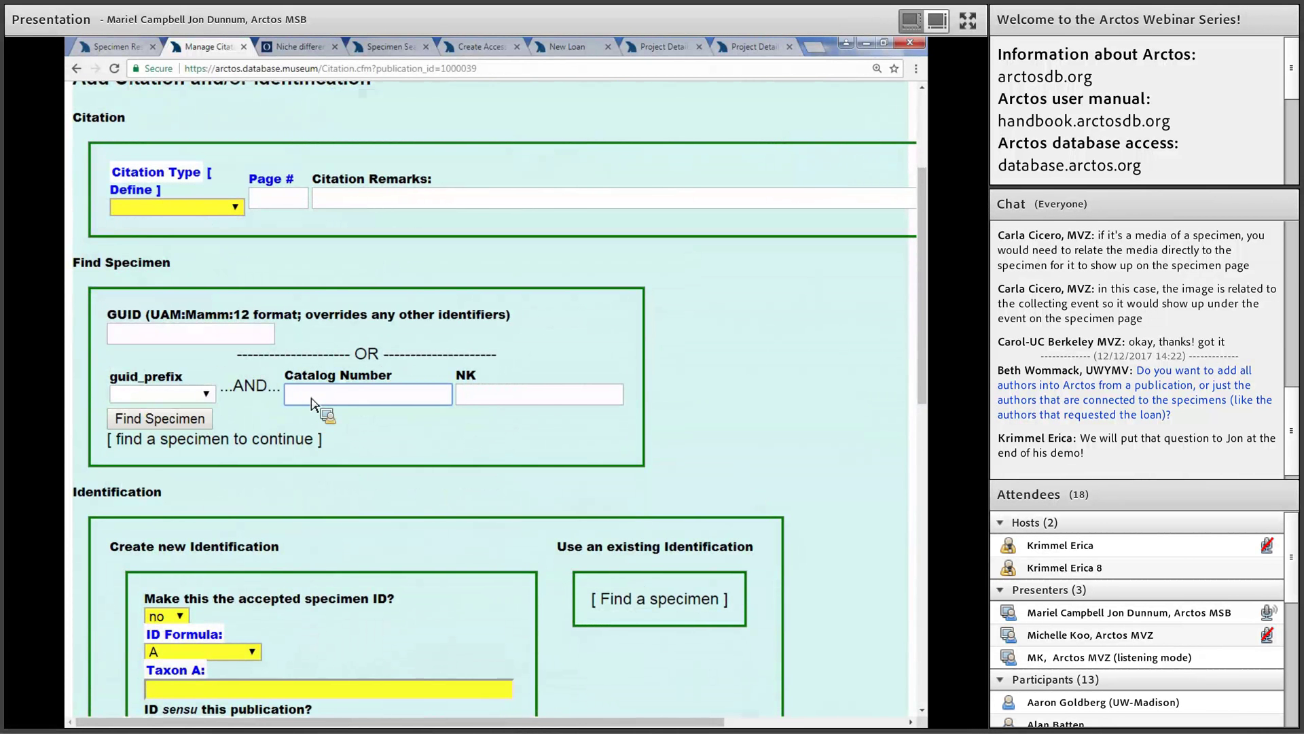
text(12345)
click(207, 395)
click(212, 402)
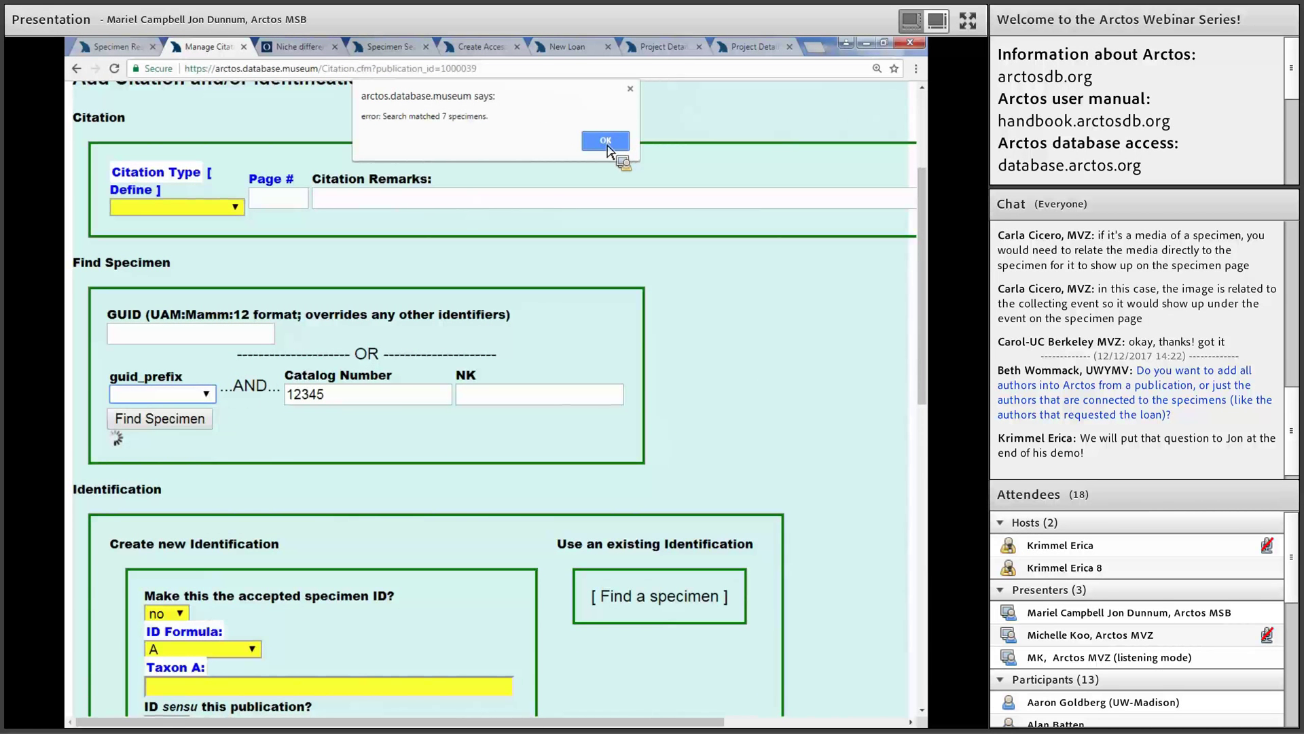
click(607, 142)
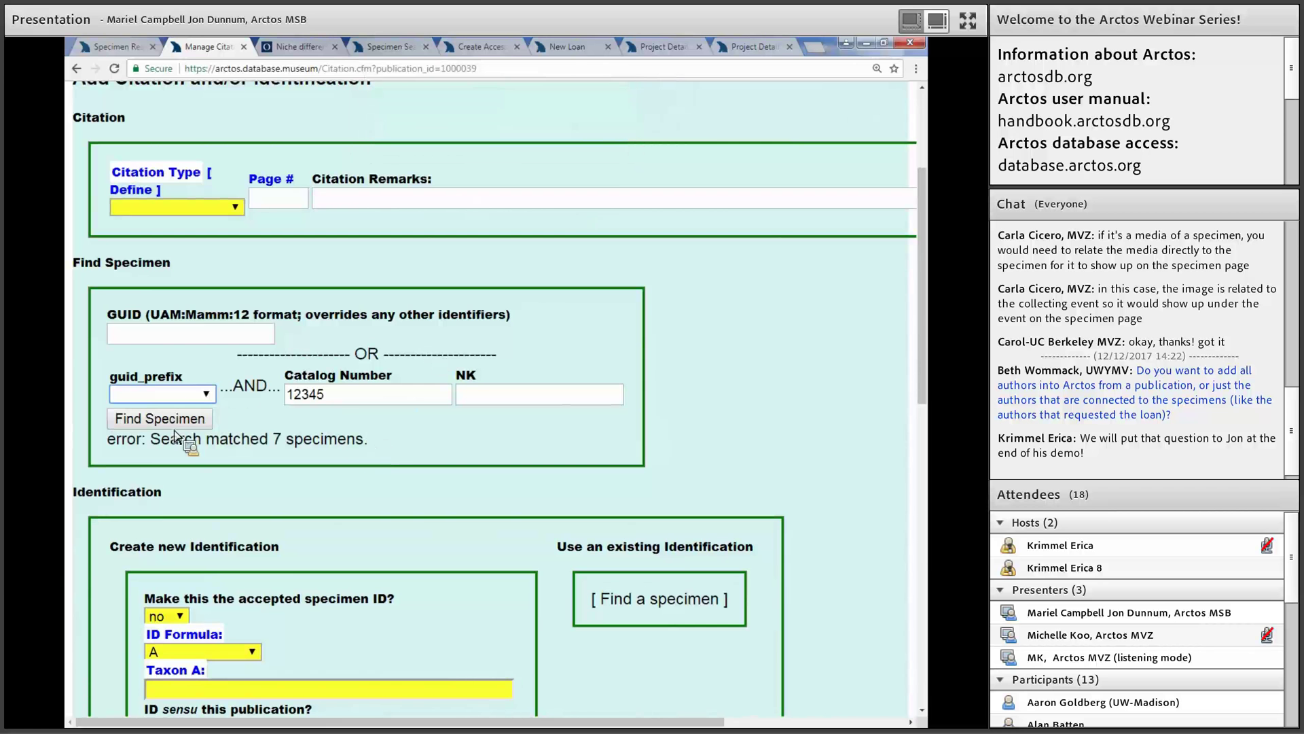
key(alt+Down)
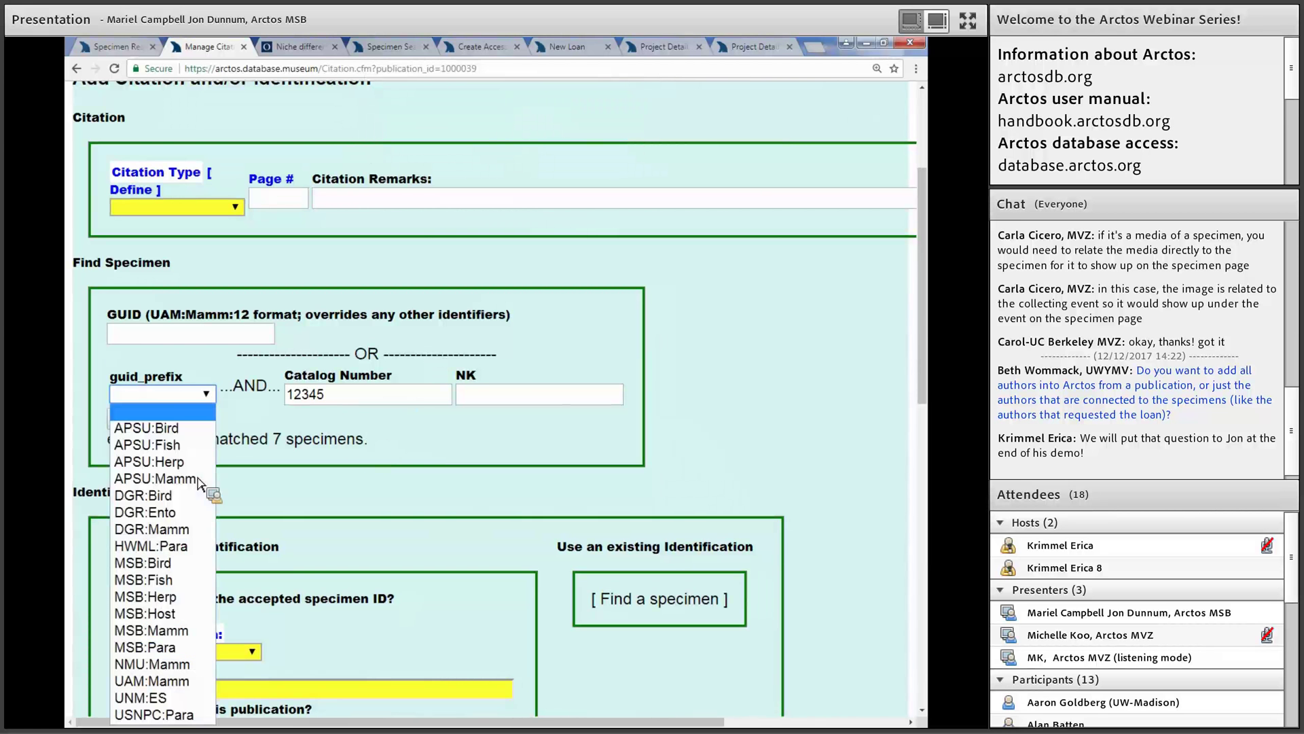
key(Down)
key(Down)
key(Down)
key(Down)
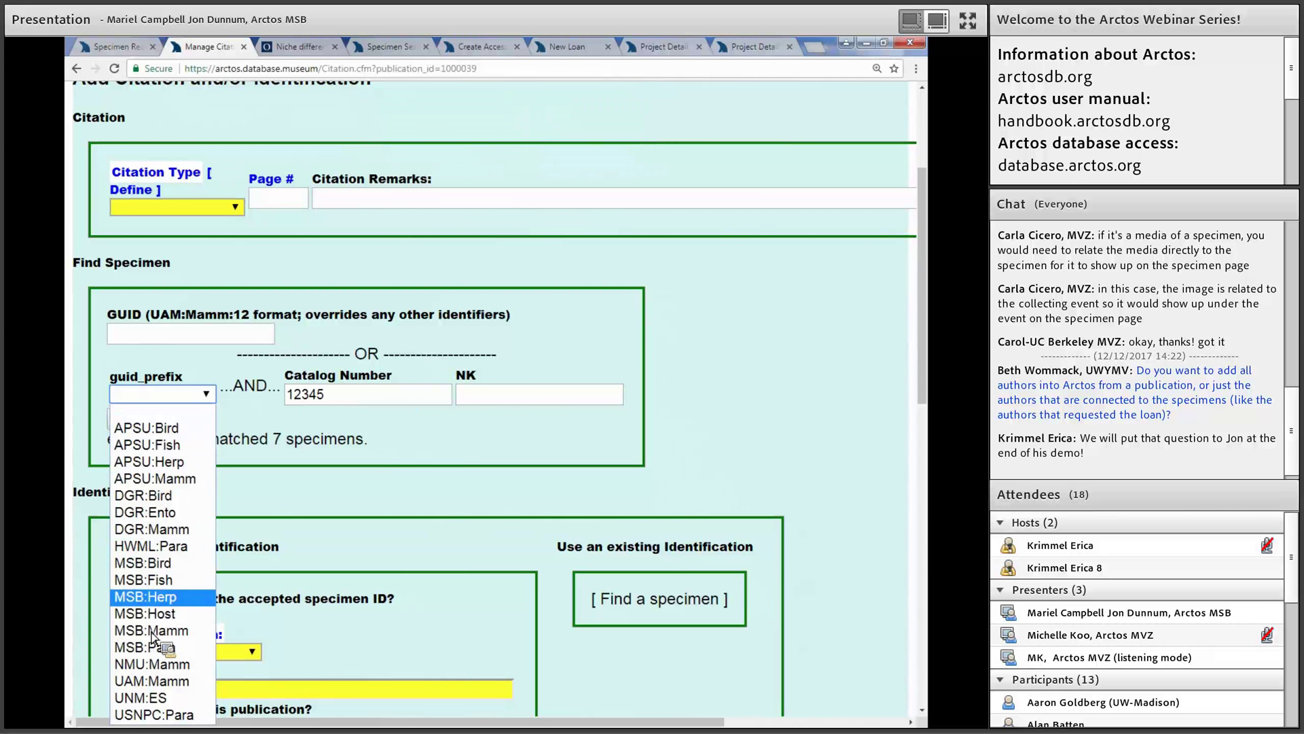
key(Down)
key(Return)
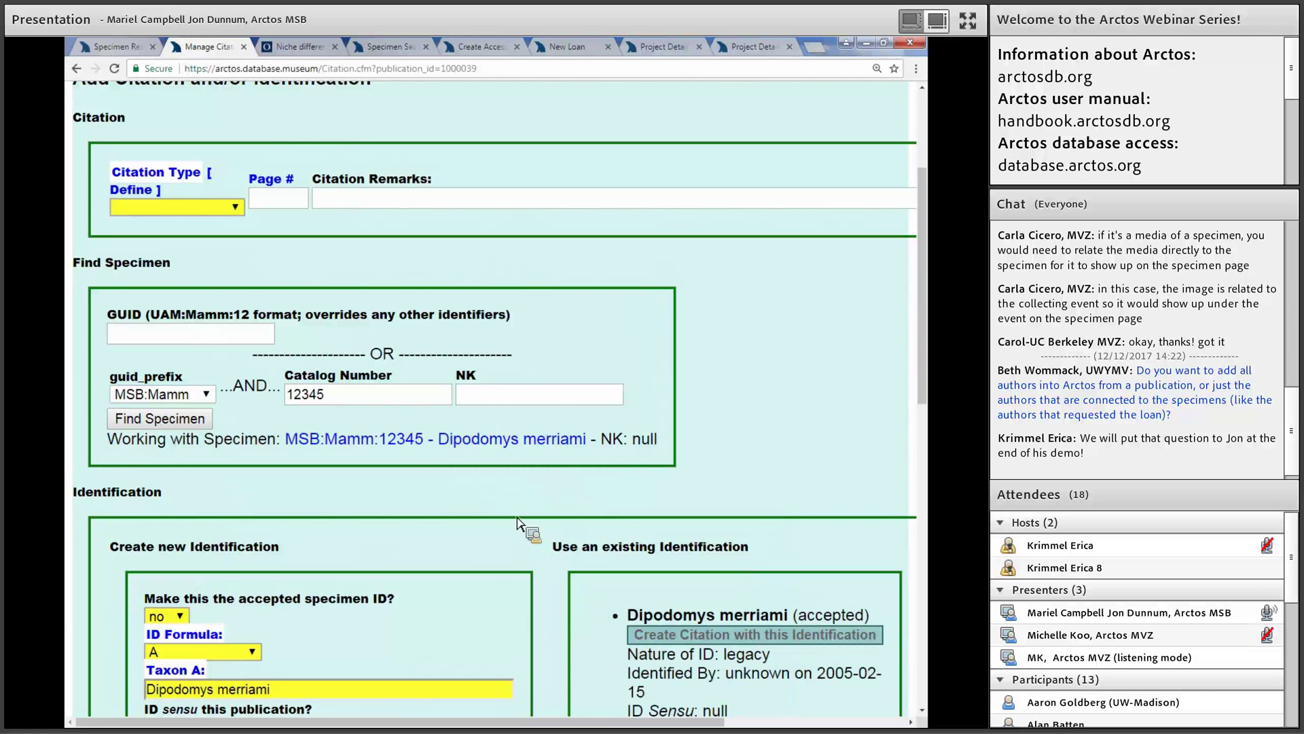
scroll(542, 525, down, 2)
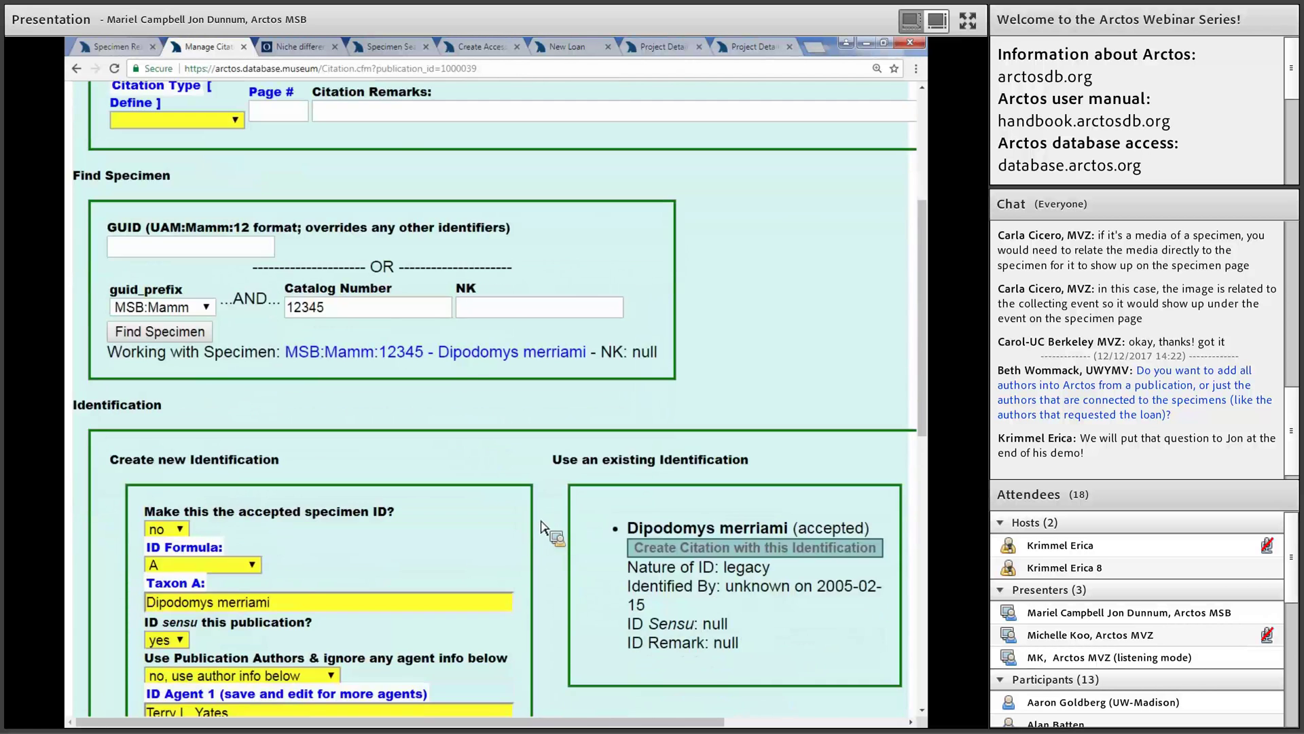
scroll(379, 294, down, 3)
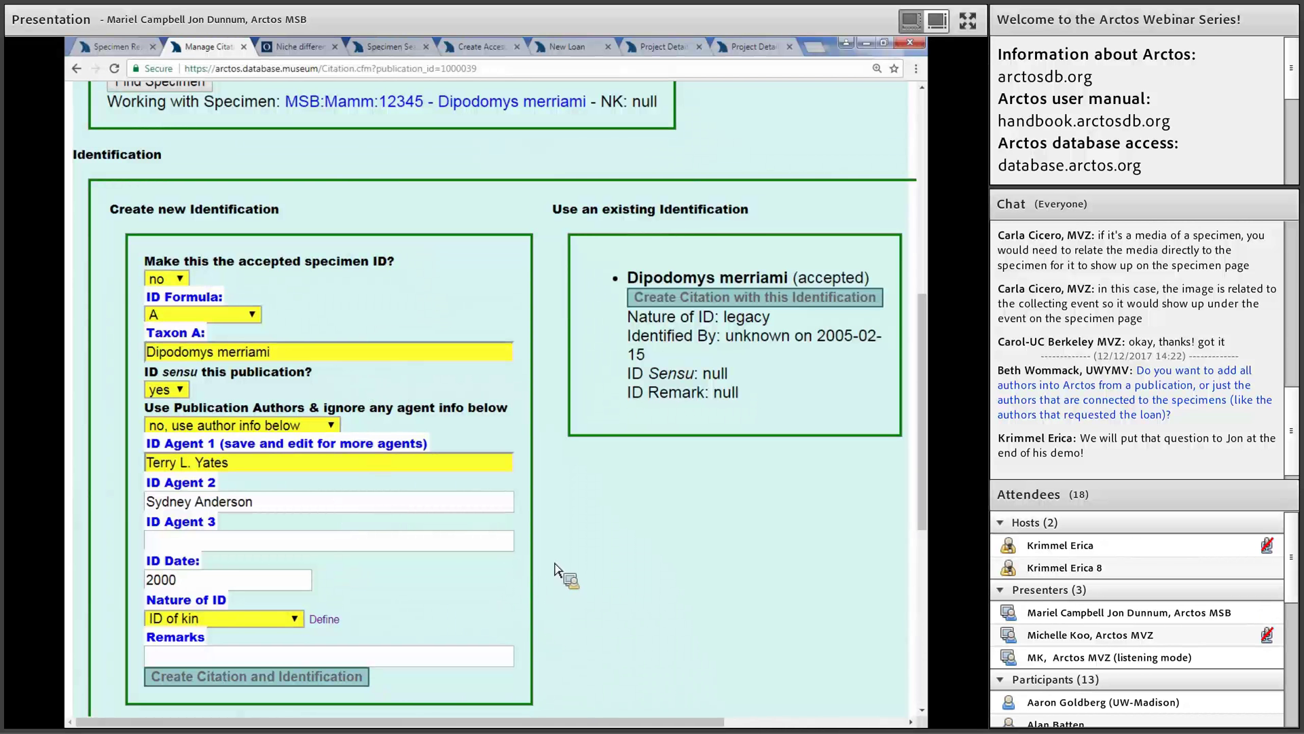
scroll(568, 523, down, 4)
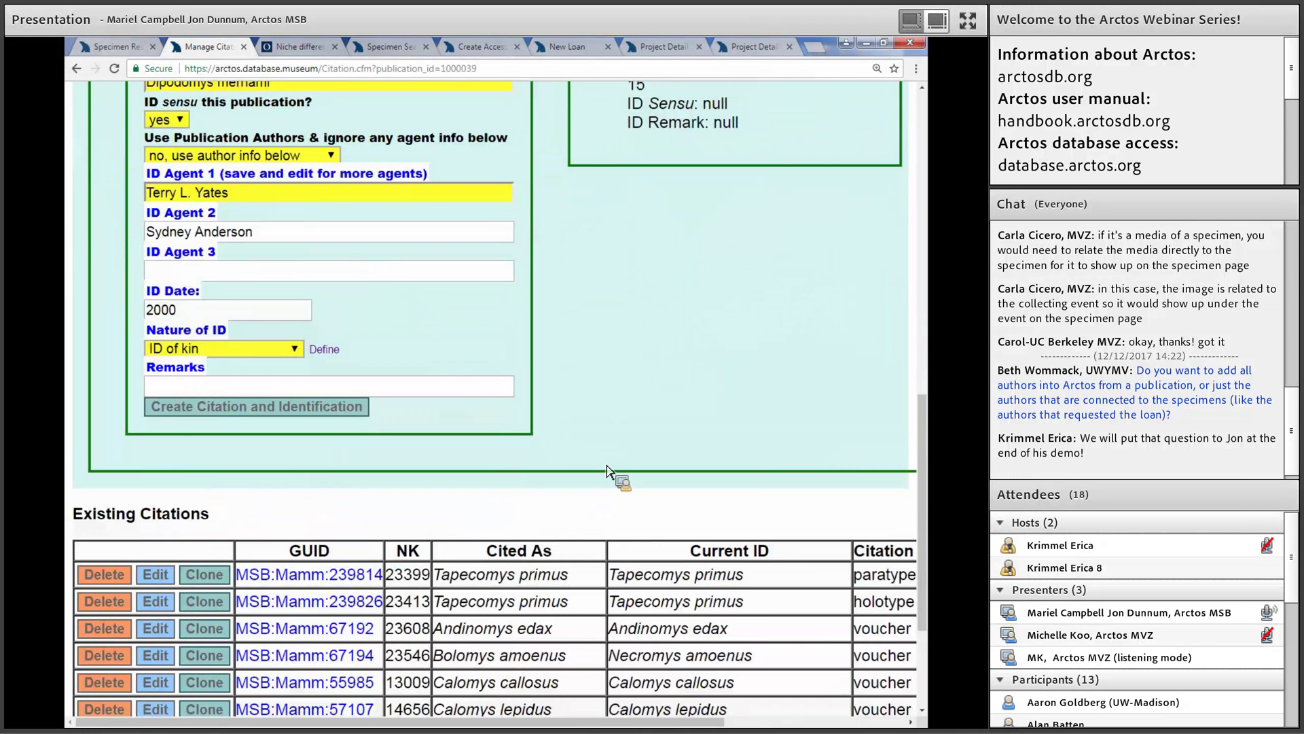
scroll(609, 470, down, 1)
scroll(606, 469, down, 1)
scroll(598, 519, down, 1)
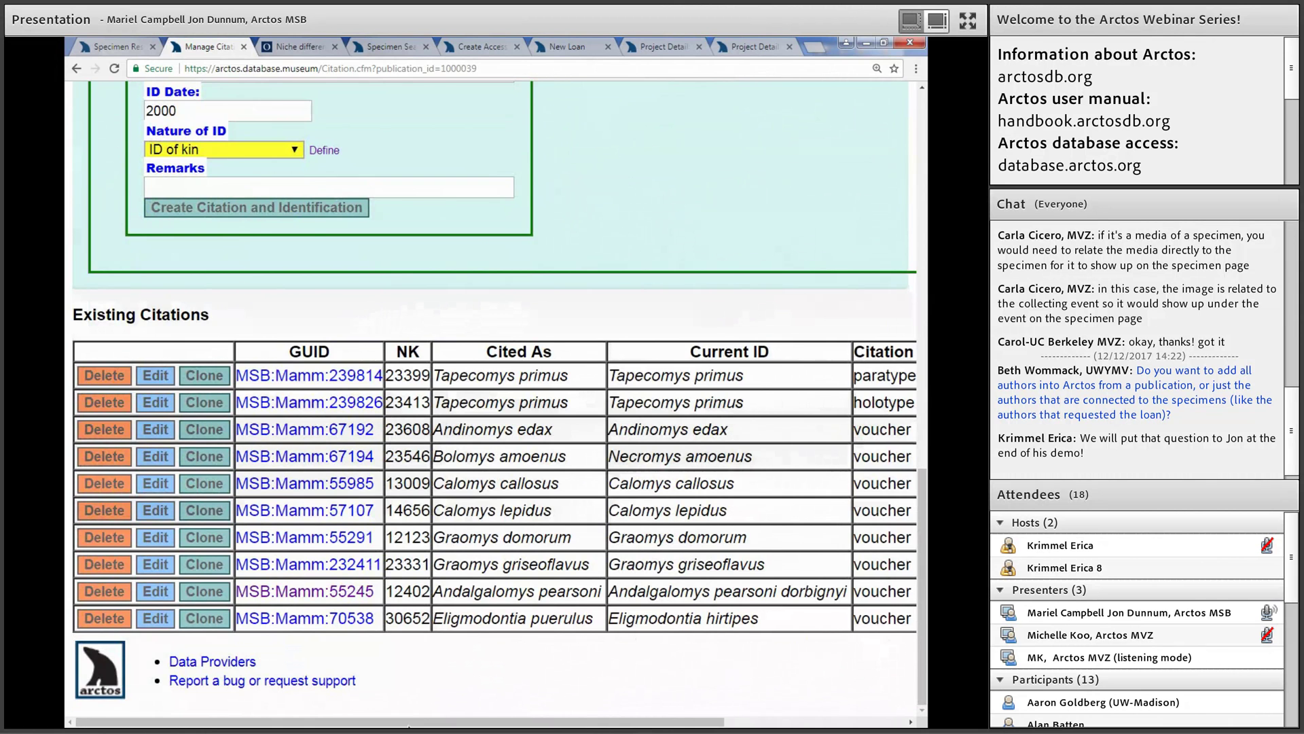
drag(469, 719, 605, 708)
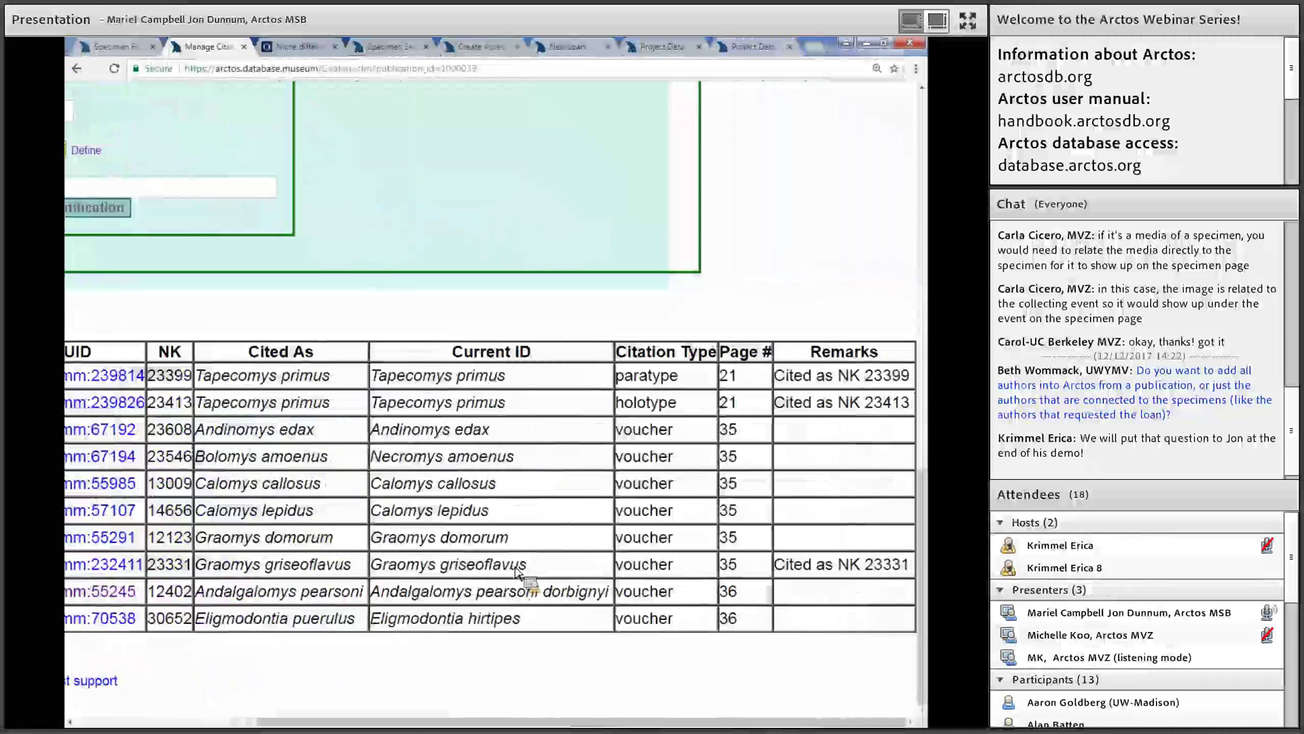
click(136, 566)
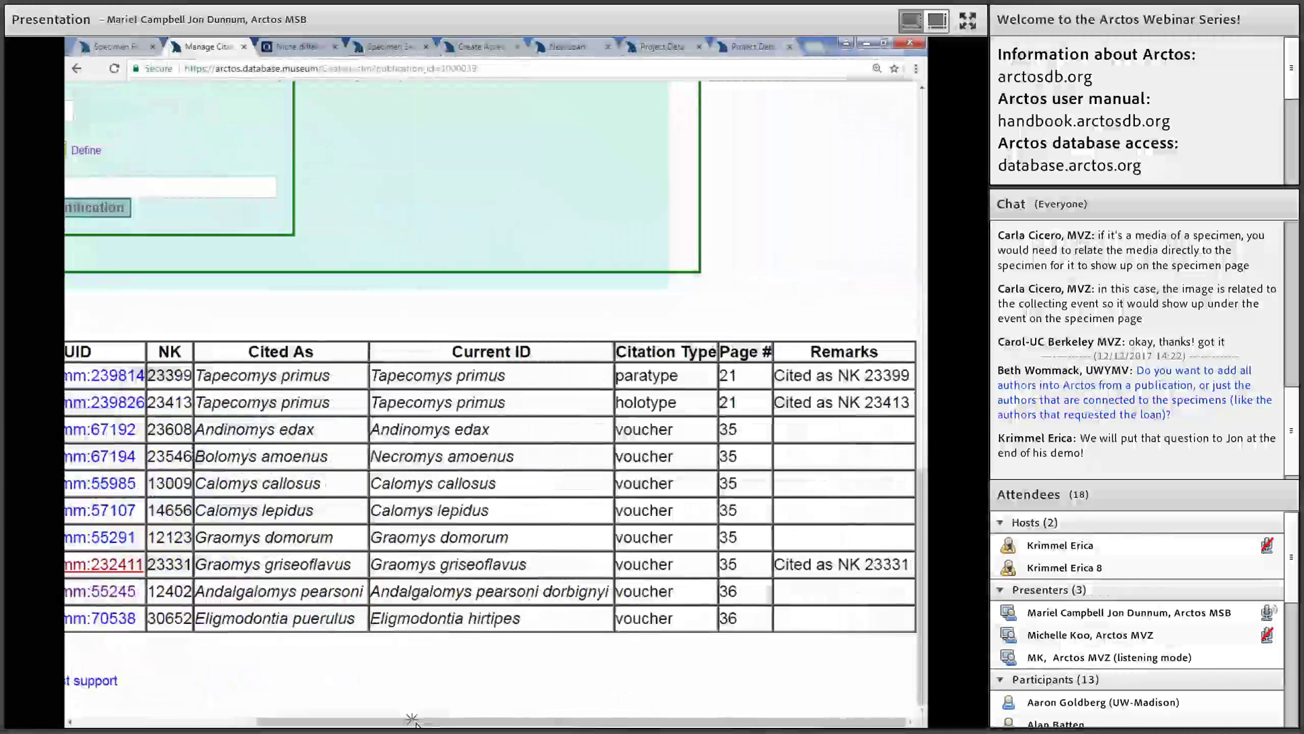
scroll(400, 720, left, 1)
scroll(419, 724, right, 1)
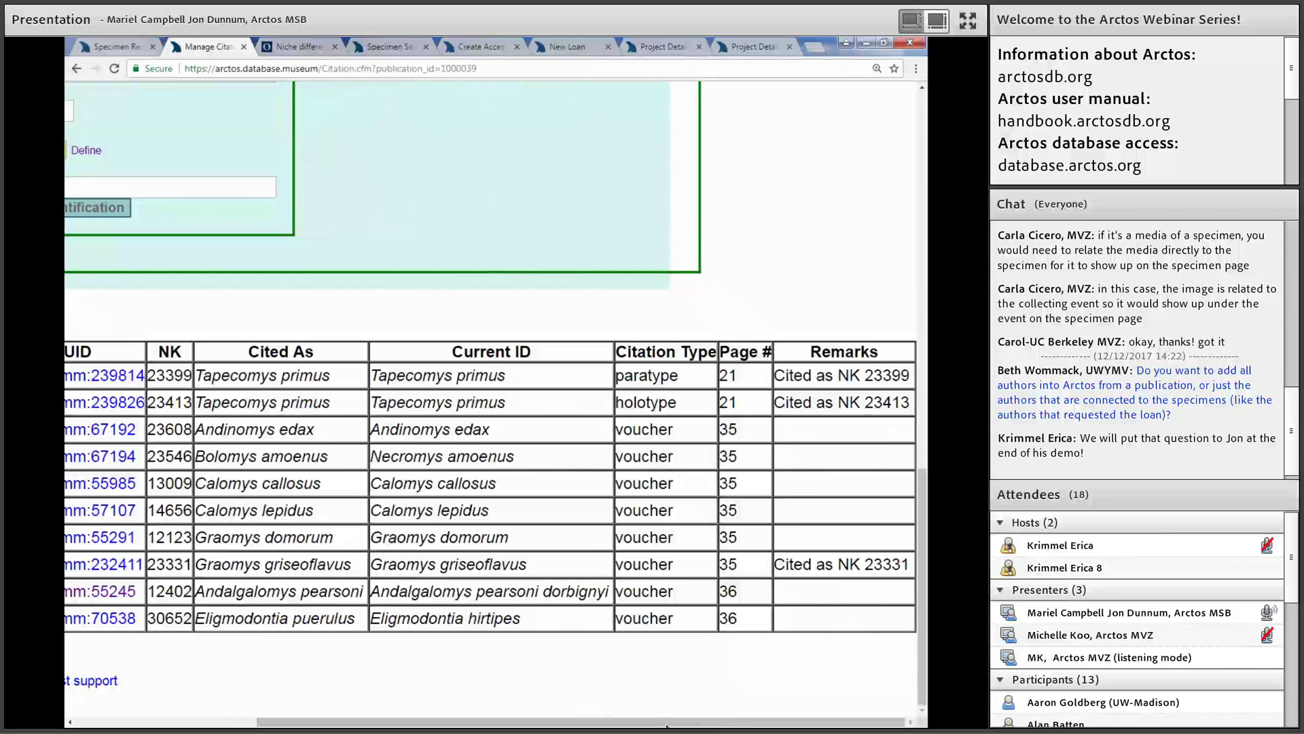
drag(611, 722, 411, 721)
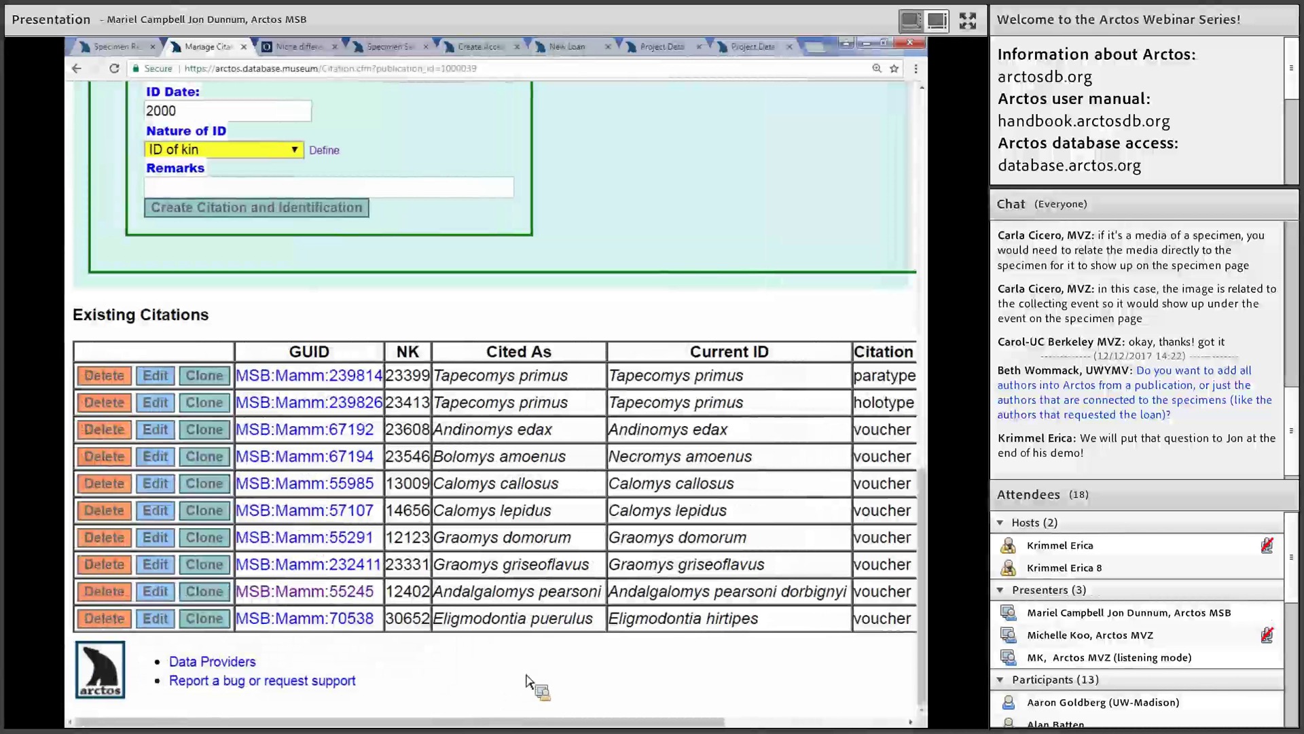
scroll(526, 678, up, 6)
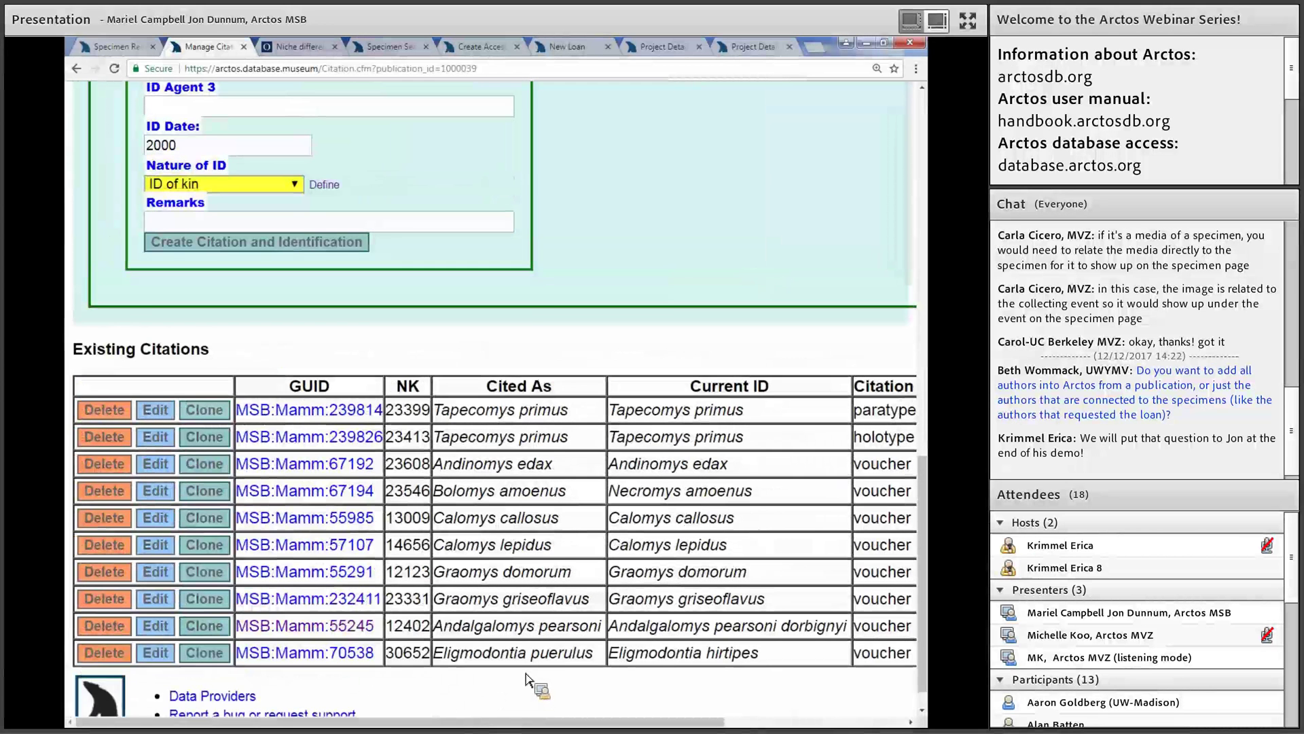
scroll(543, 645, up, 6)
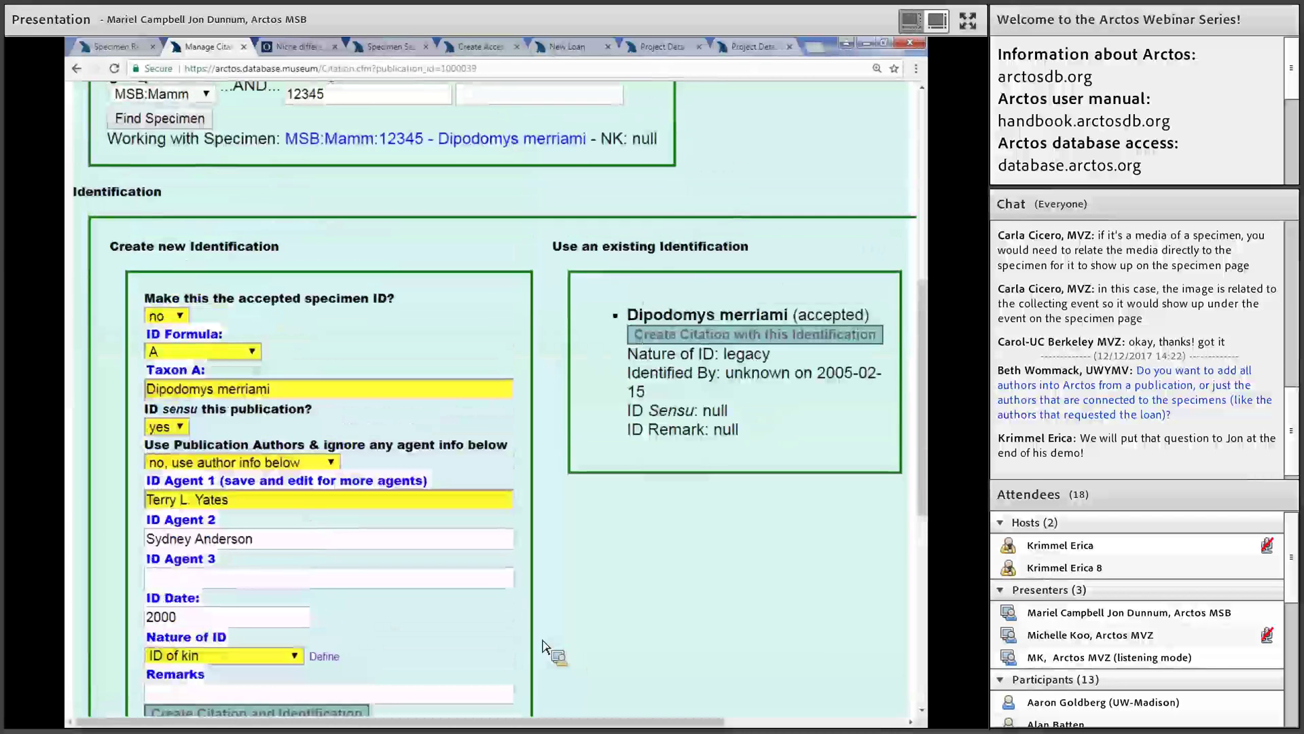
scroll(722, 642, up, 3)
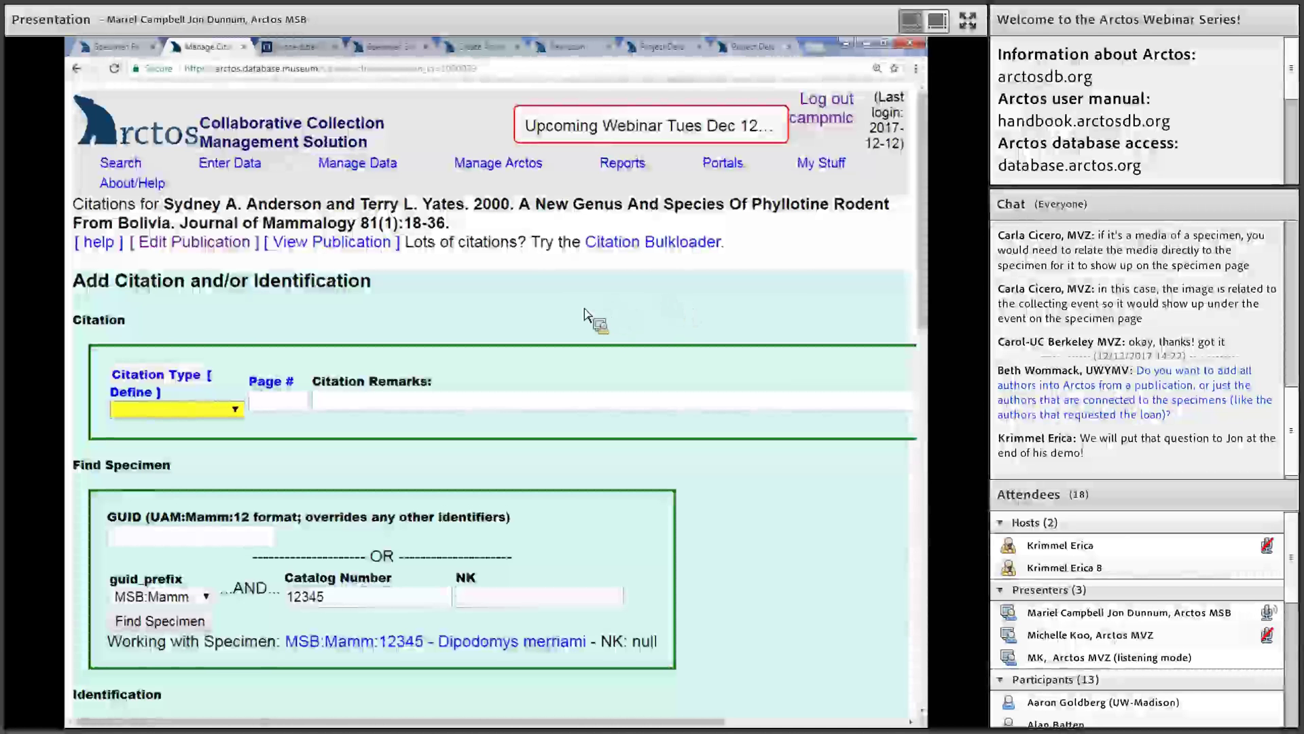
Step: Read the Citation Bulkloader's required CSV columns, then return to the Anderson and Yates 2000 page
click(619, 246)
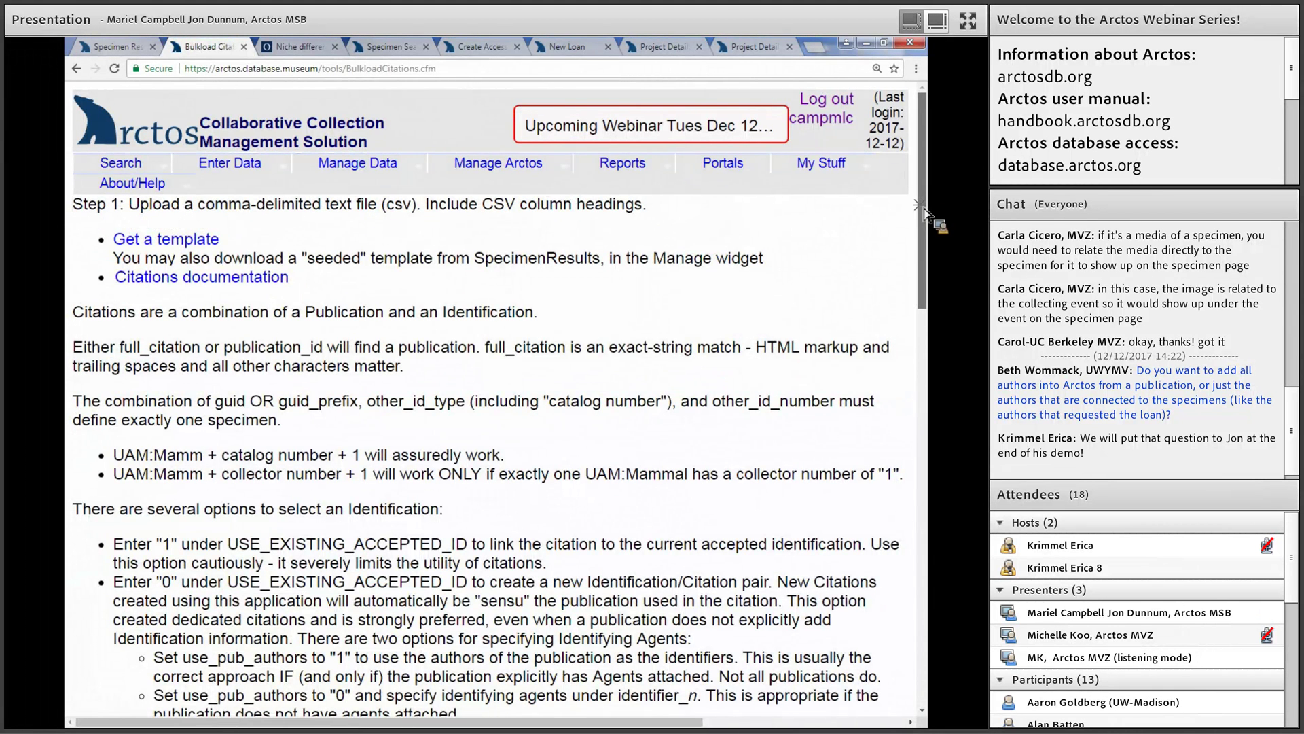
scroll(925, 214, down, 1)
scroll(925, 214, down, 1)
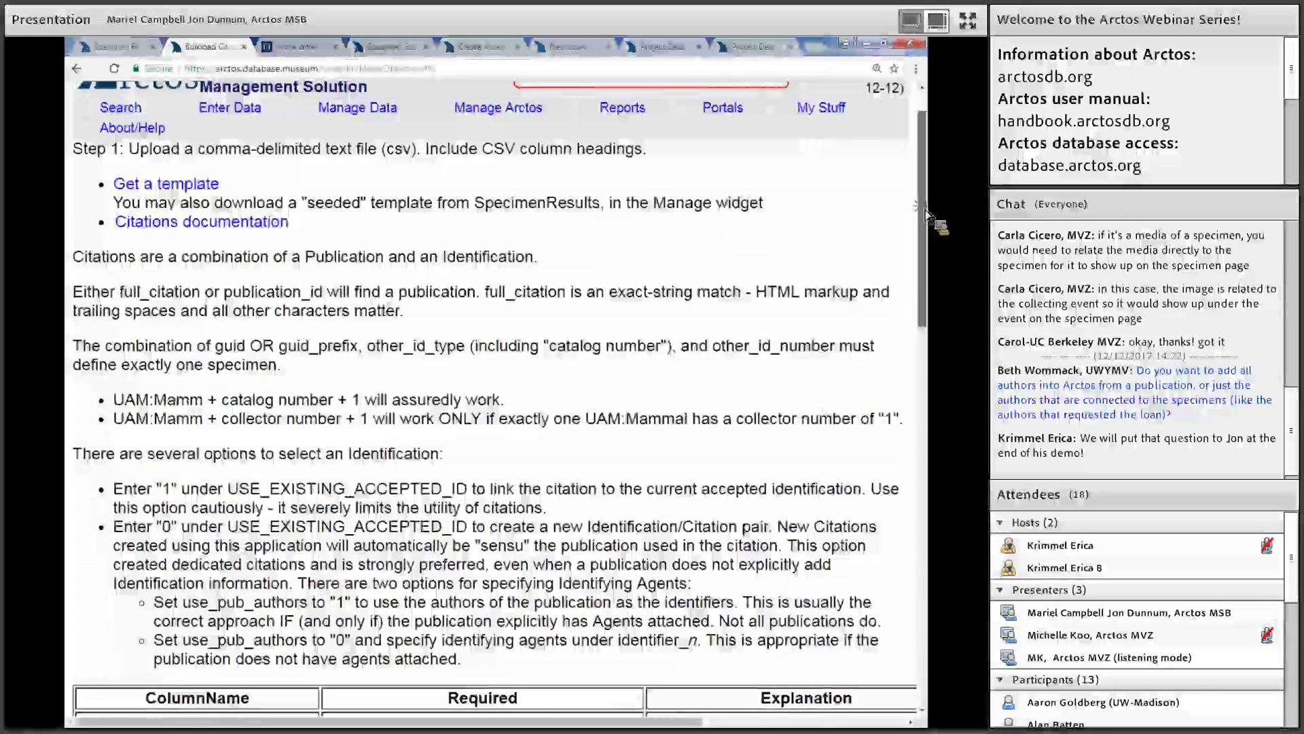
scroll(930, 229, down, 2)
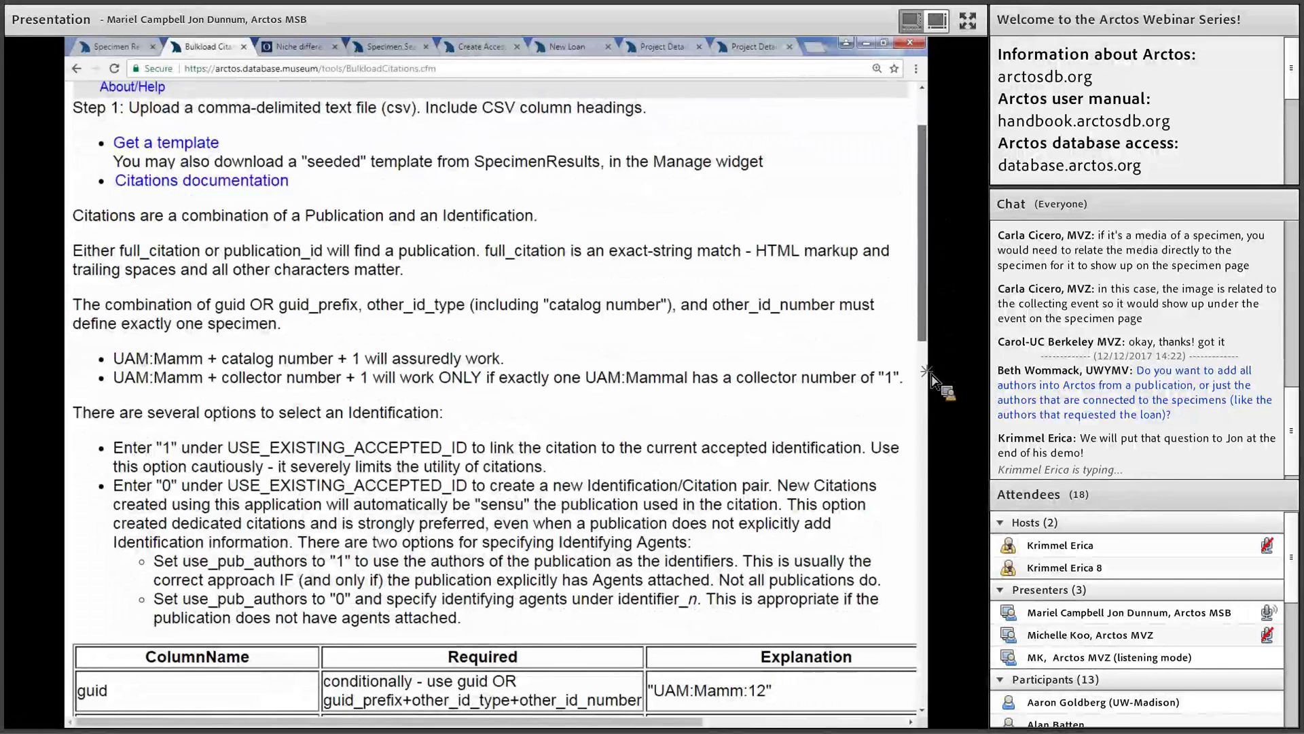
scroll(932, 408, down, 8)
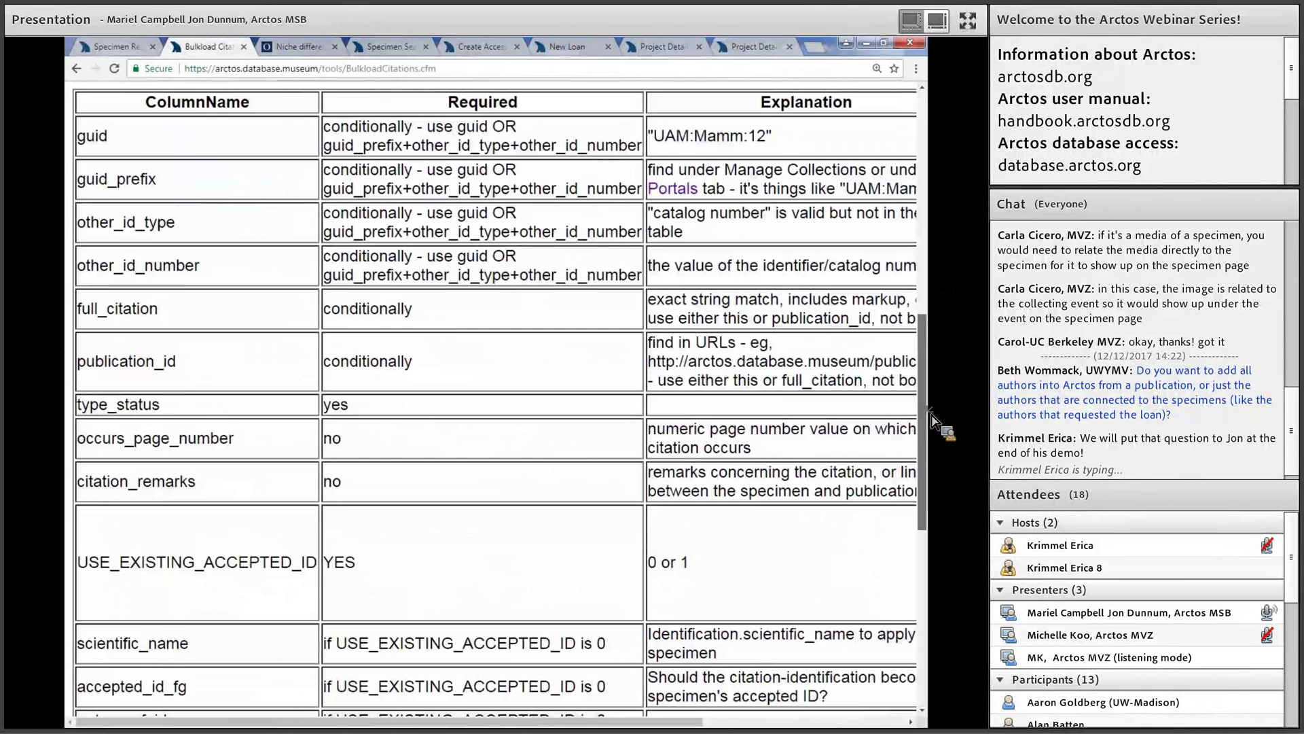
scroll(932, 455, down, 1)
scroll(935, 473, down, 1)
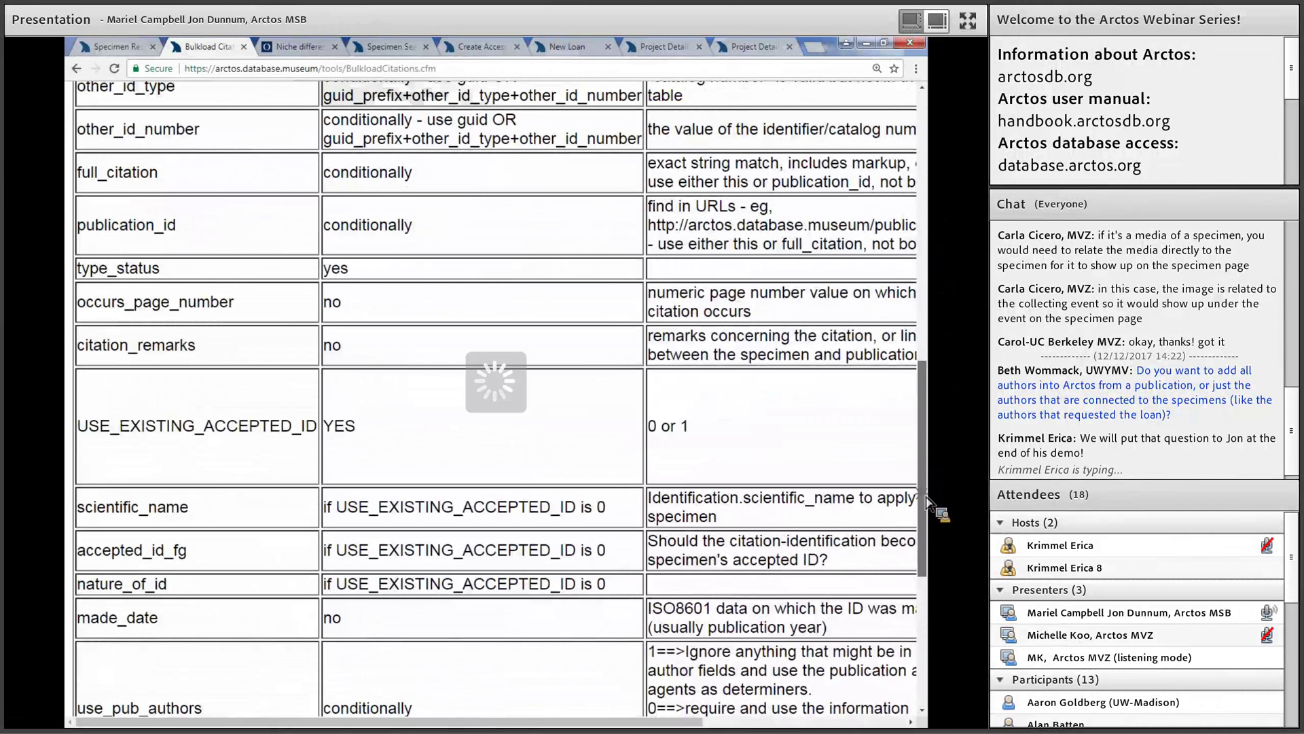
scroll(930, 503, down, 2)
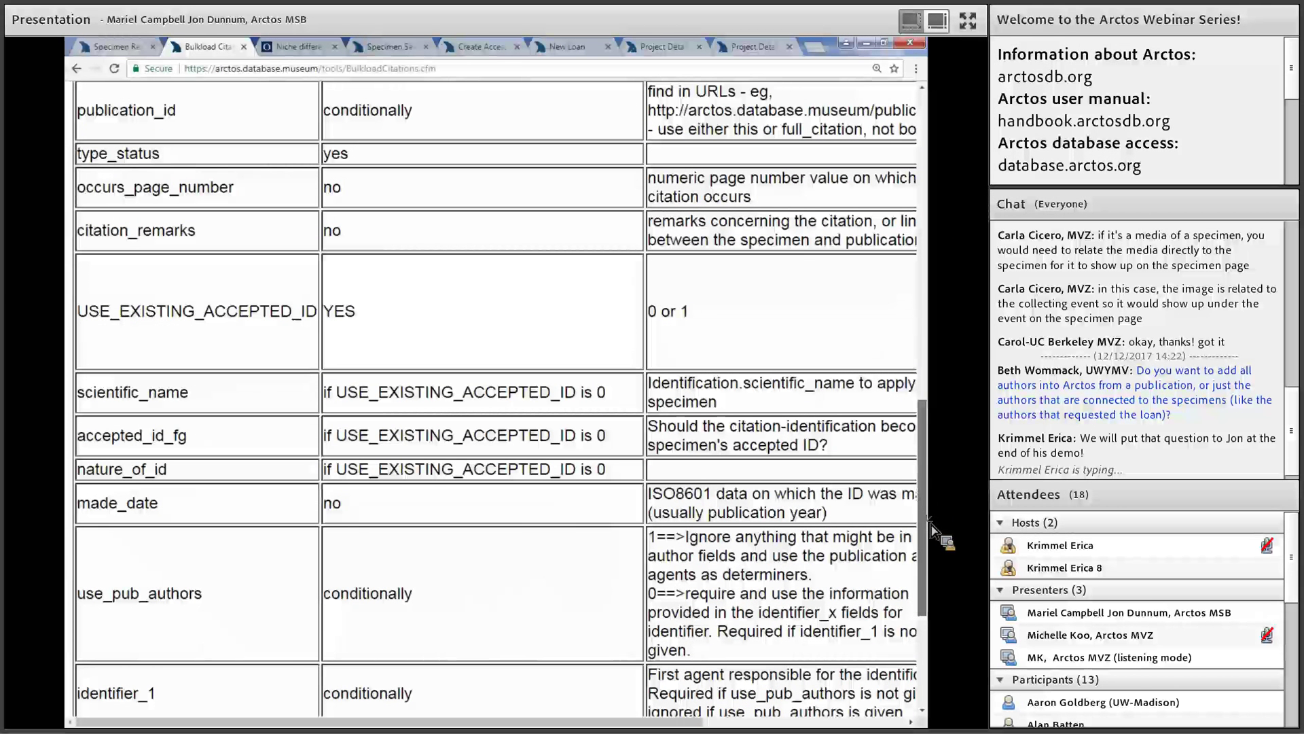
scroll(933, 544, down, 1)
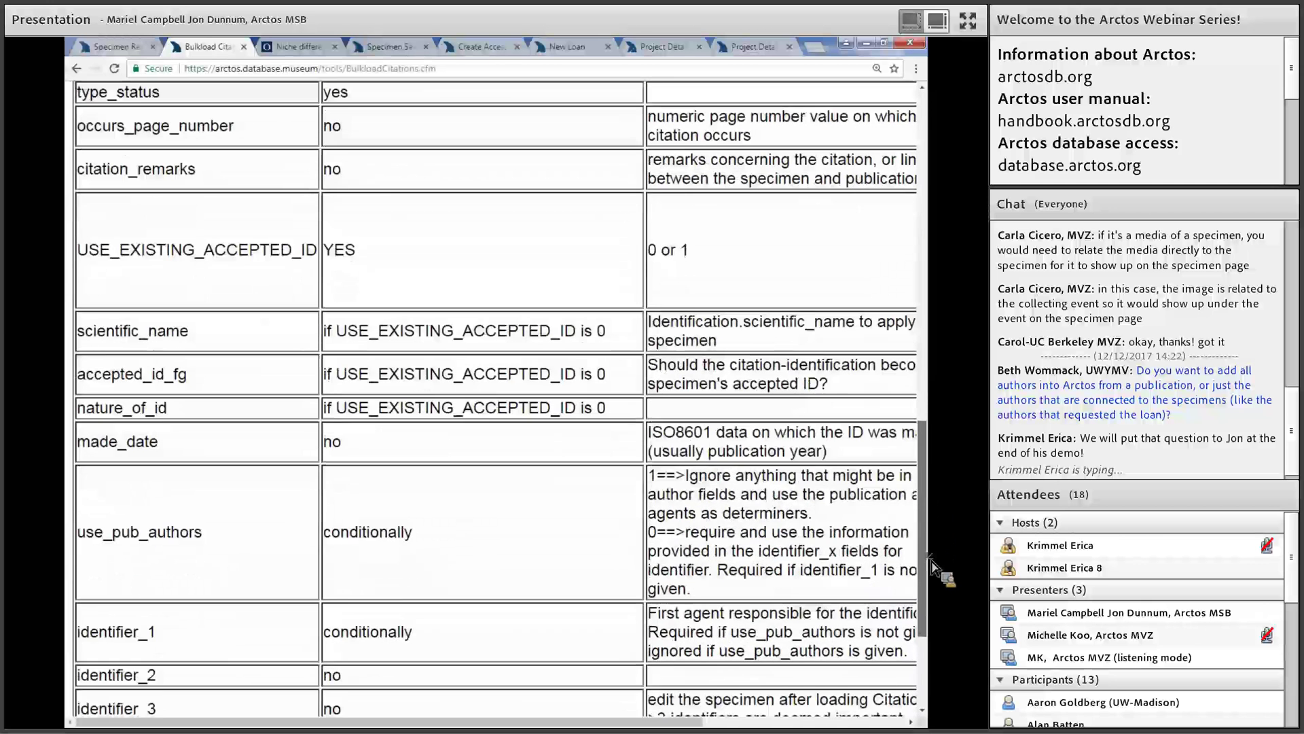
scroll(932, 565, down, 2)
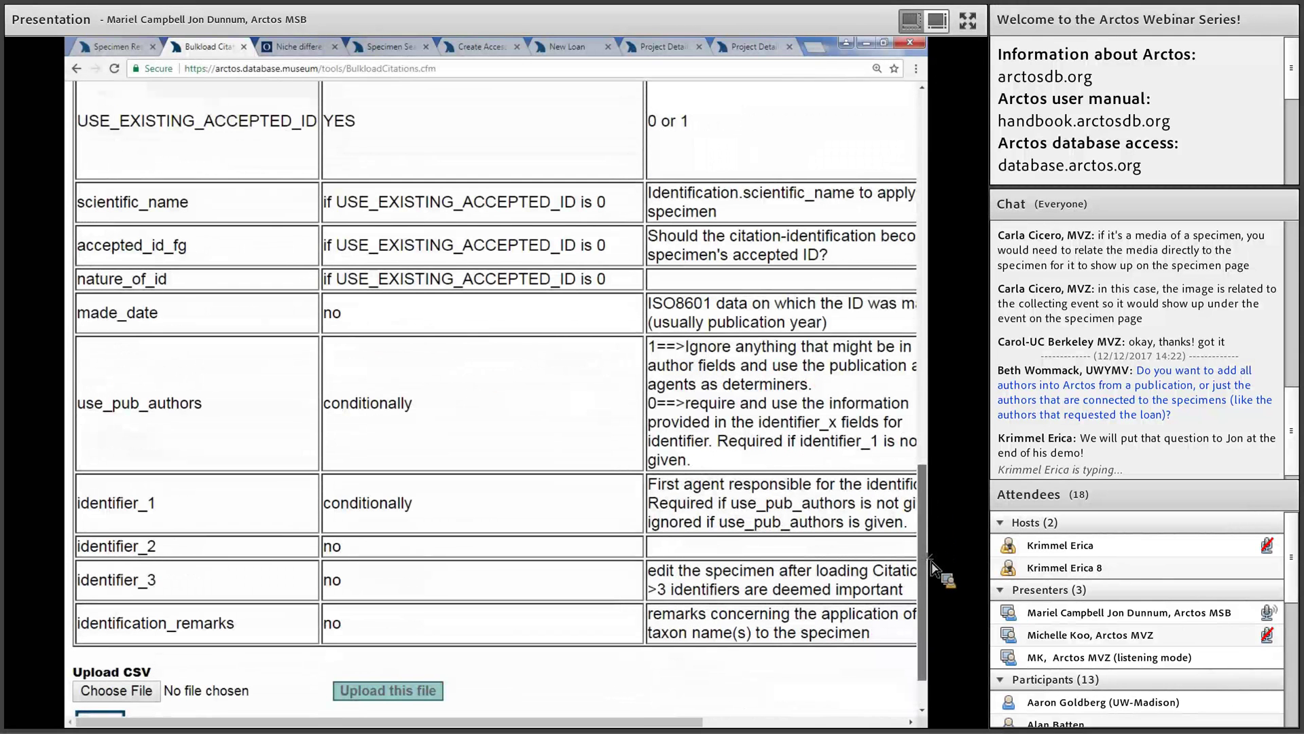
scroll(932, 571, down, 1)
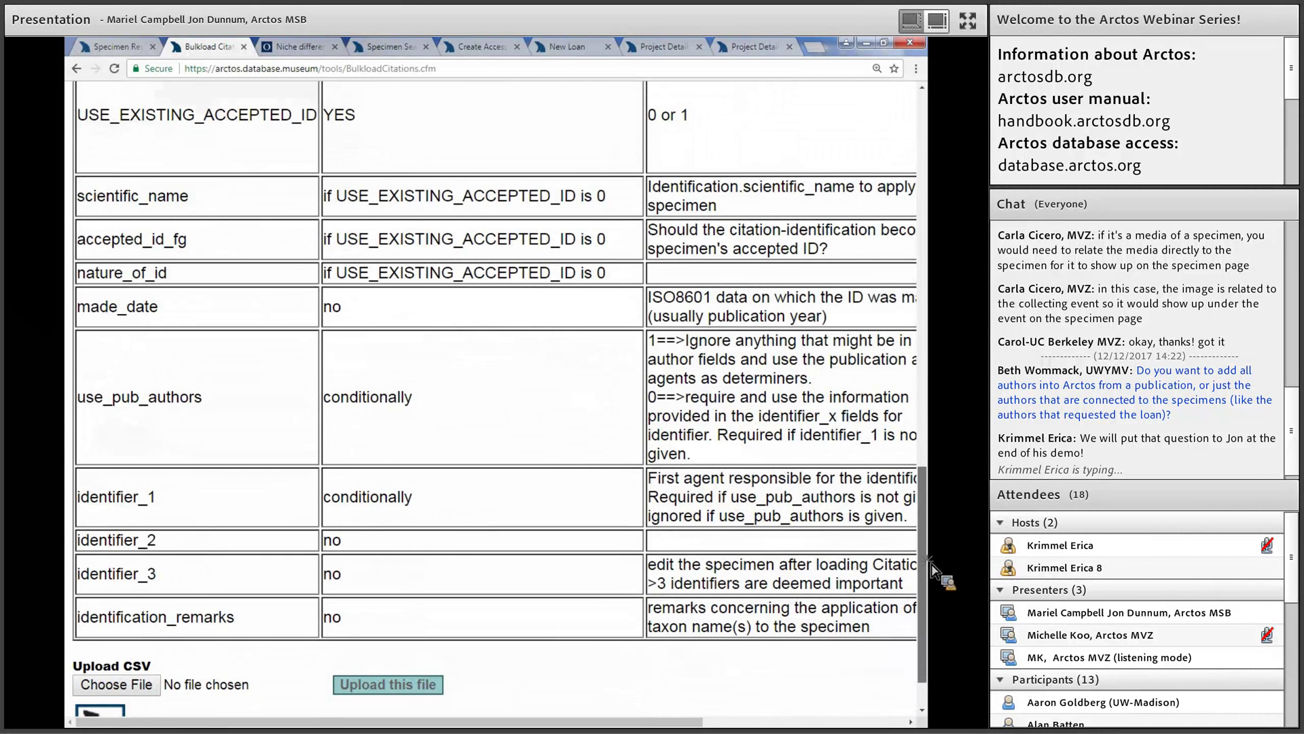
scroll(934, 469, up, 2)
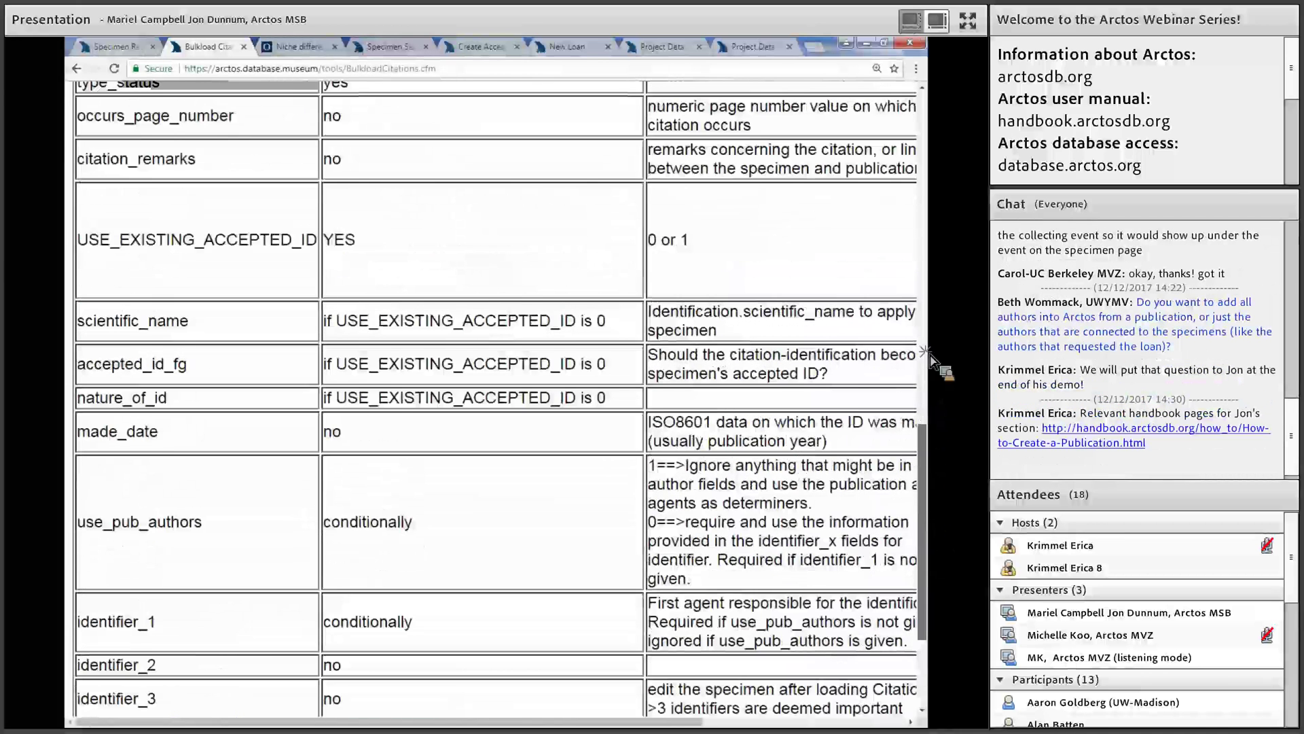
scroll(932, 393, up, 6)
scroll(924, 271, up, 1)
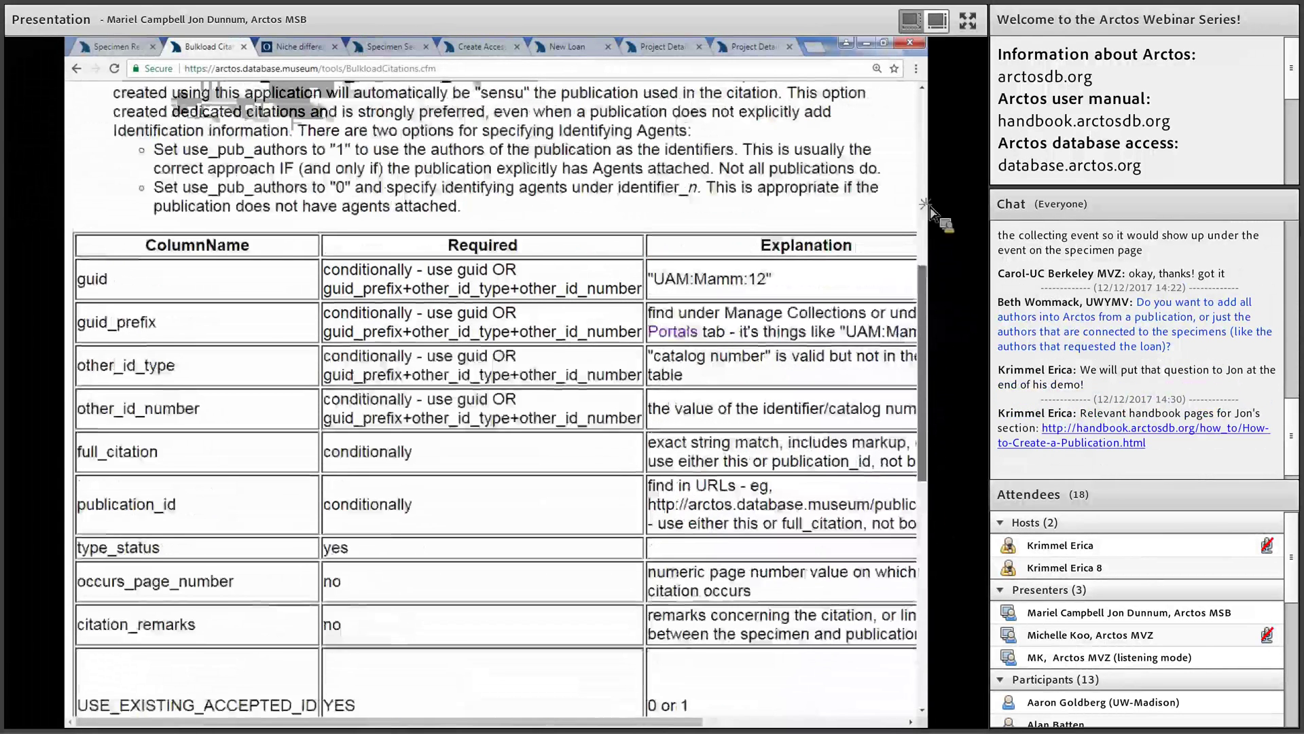
scroll(927, 197, up, 7)
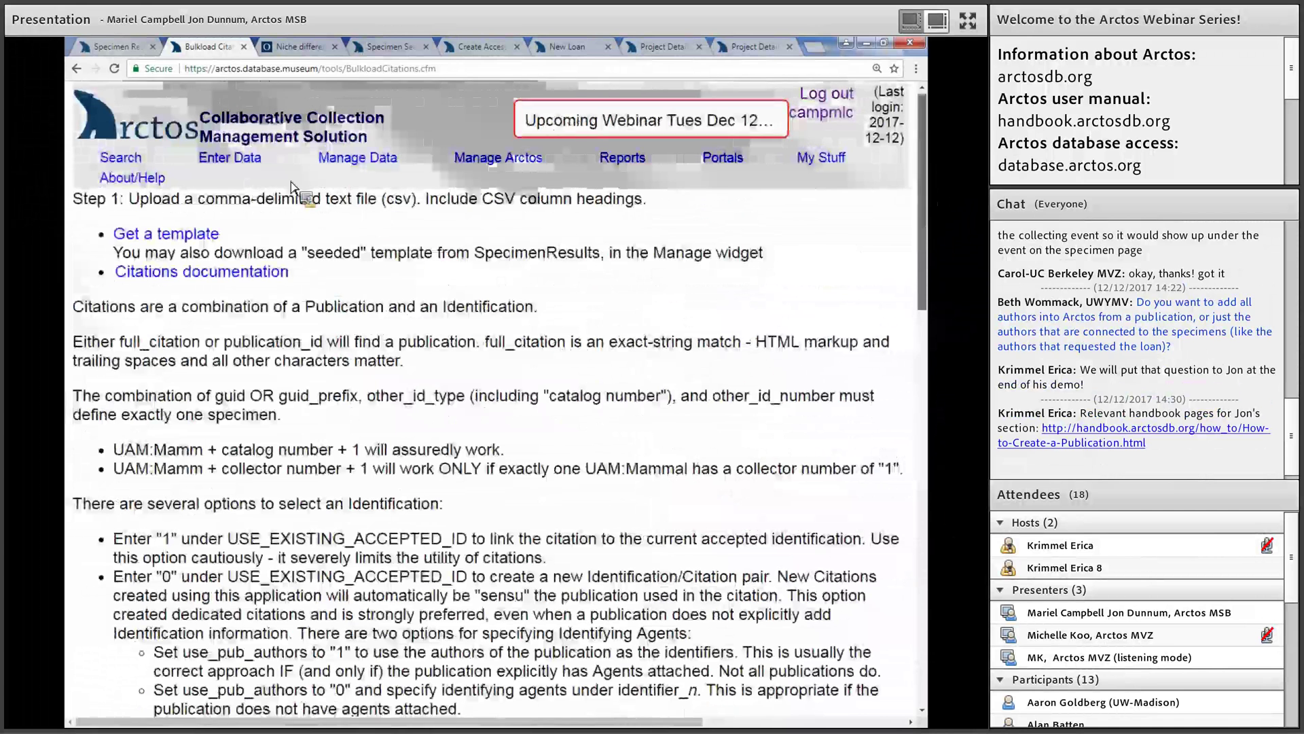
click(76, 69)
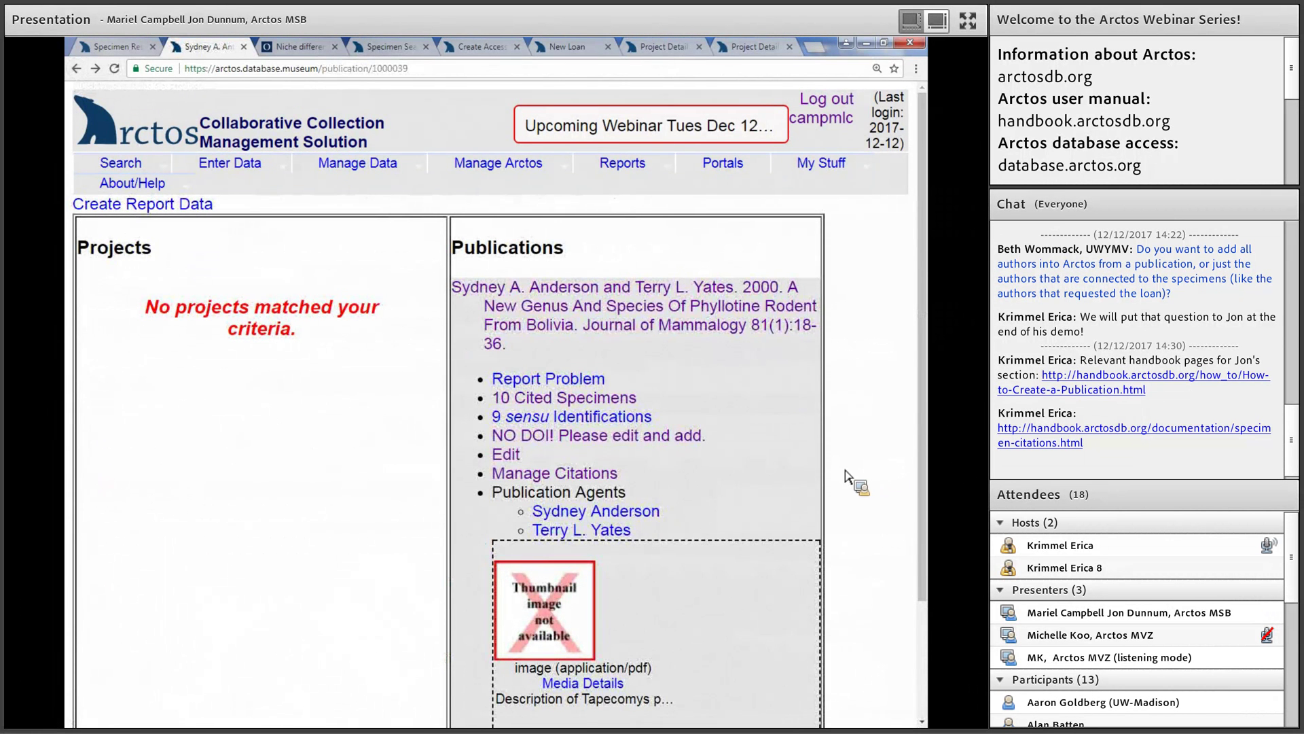
scroll(857, 490, down, 1)
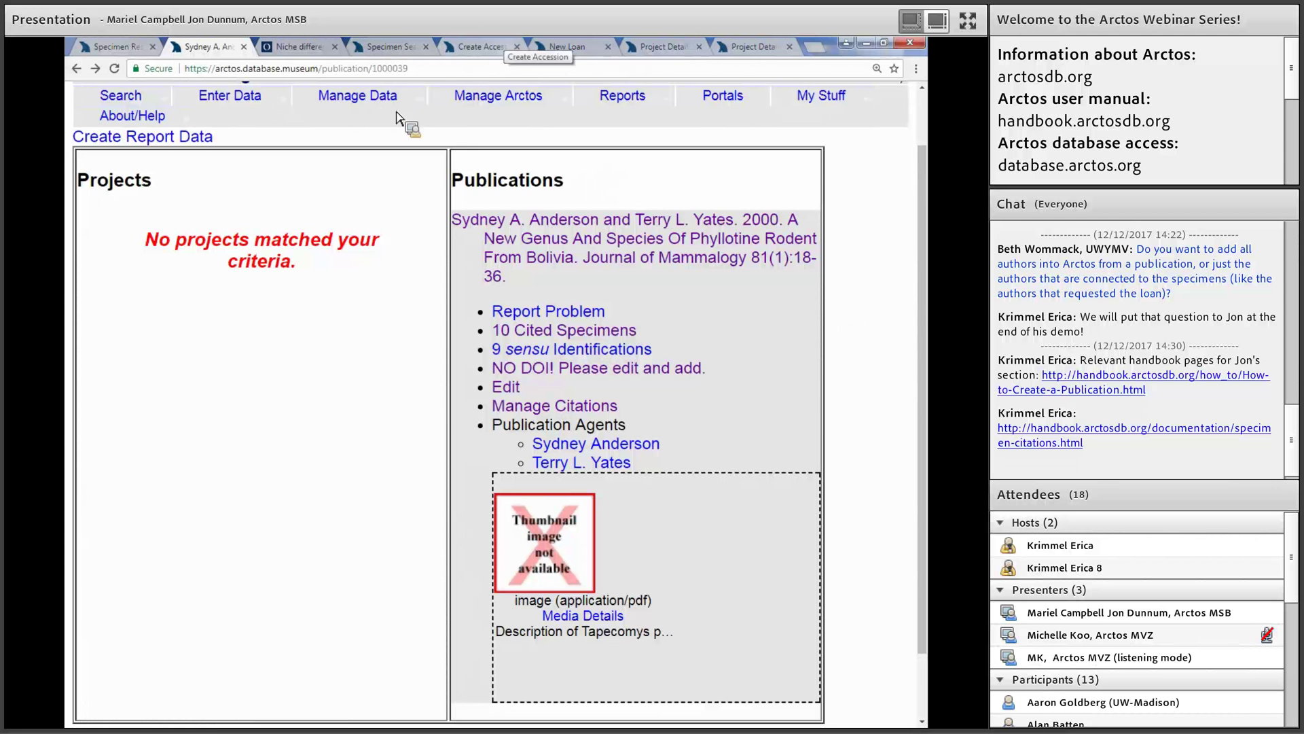
mouse_move(358, 95)
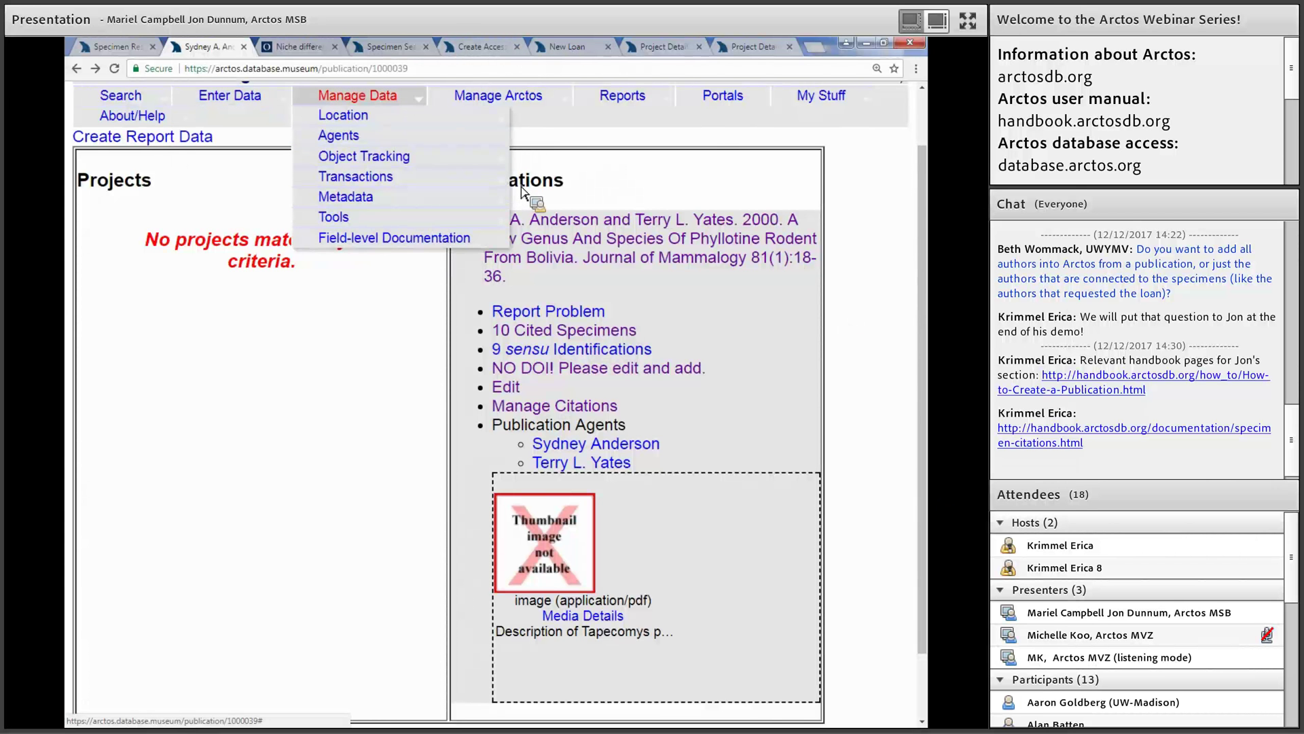
mouse_move(421, 156)
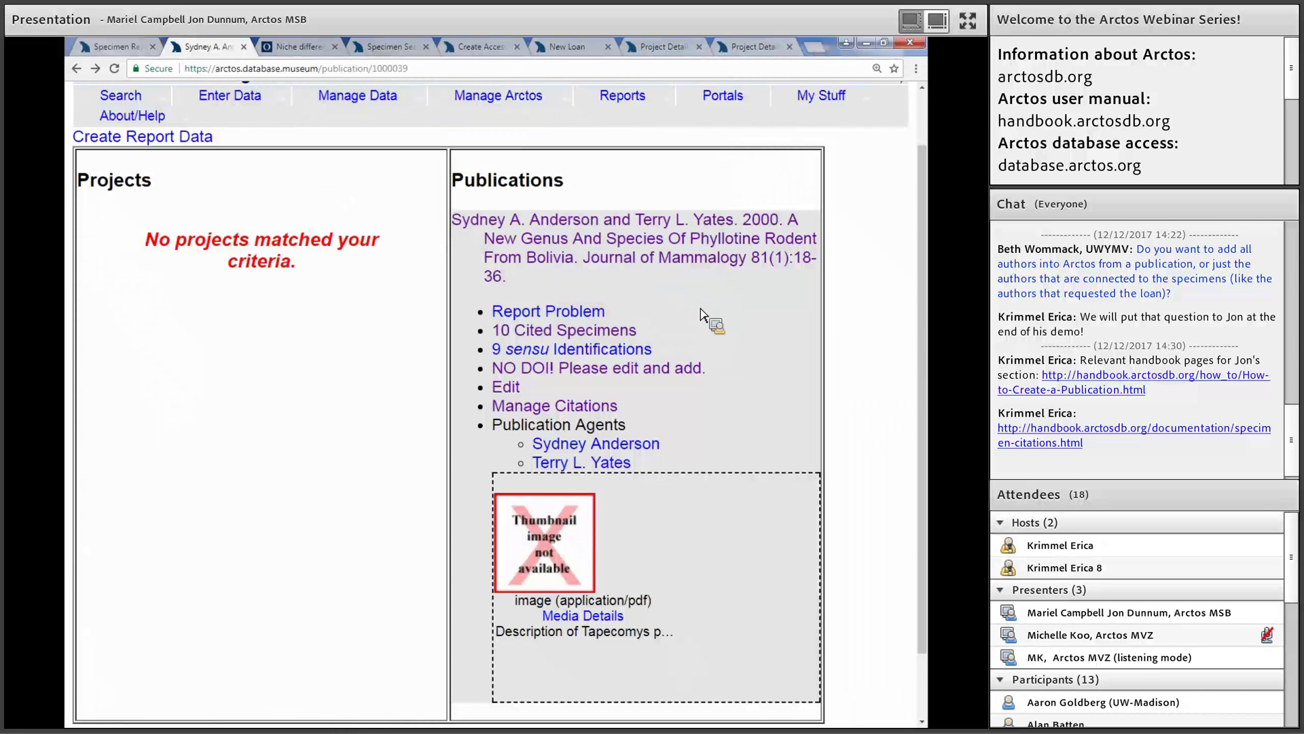
Step: Open the publication's edit form and check the filled-in DOI field
click(521, 391)
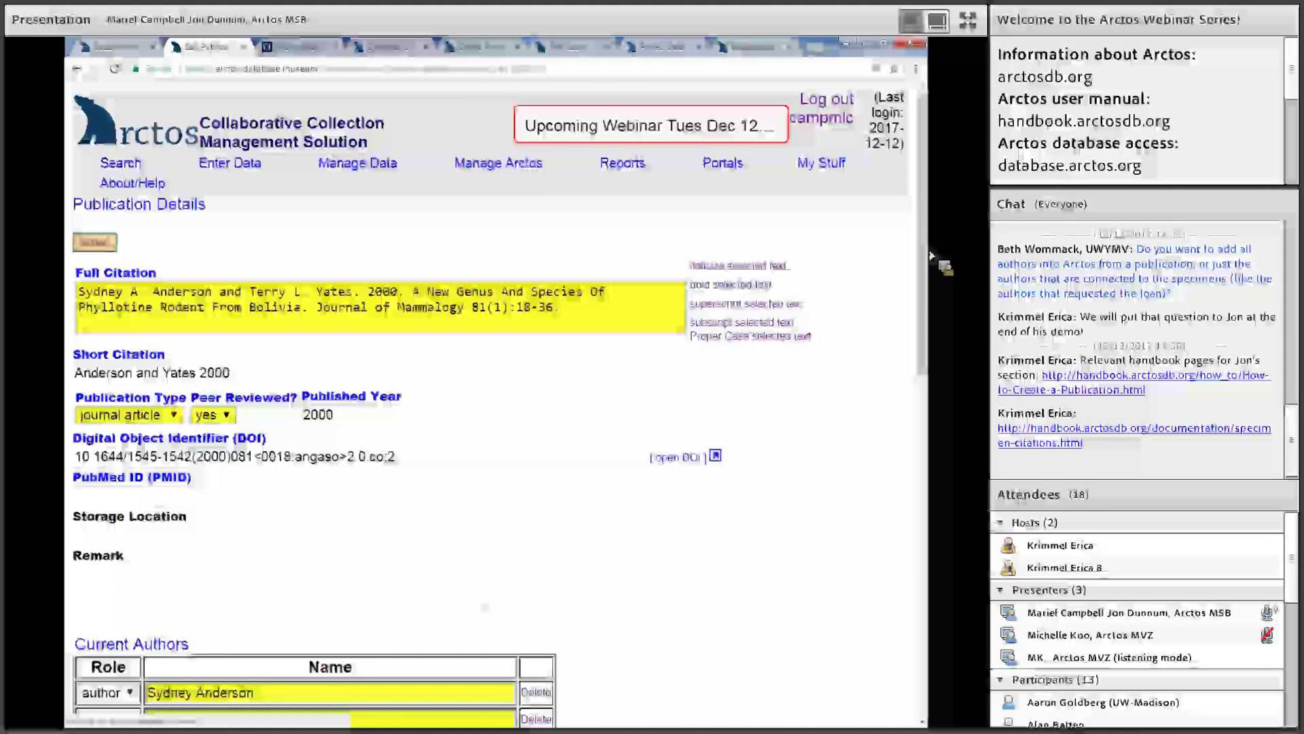
scroll(495, 407, down, 3)
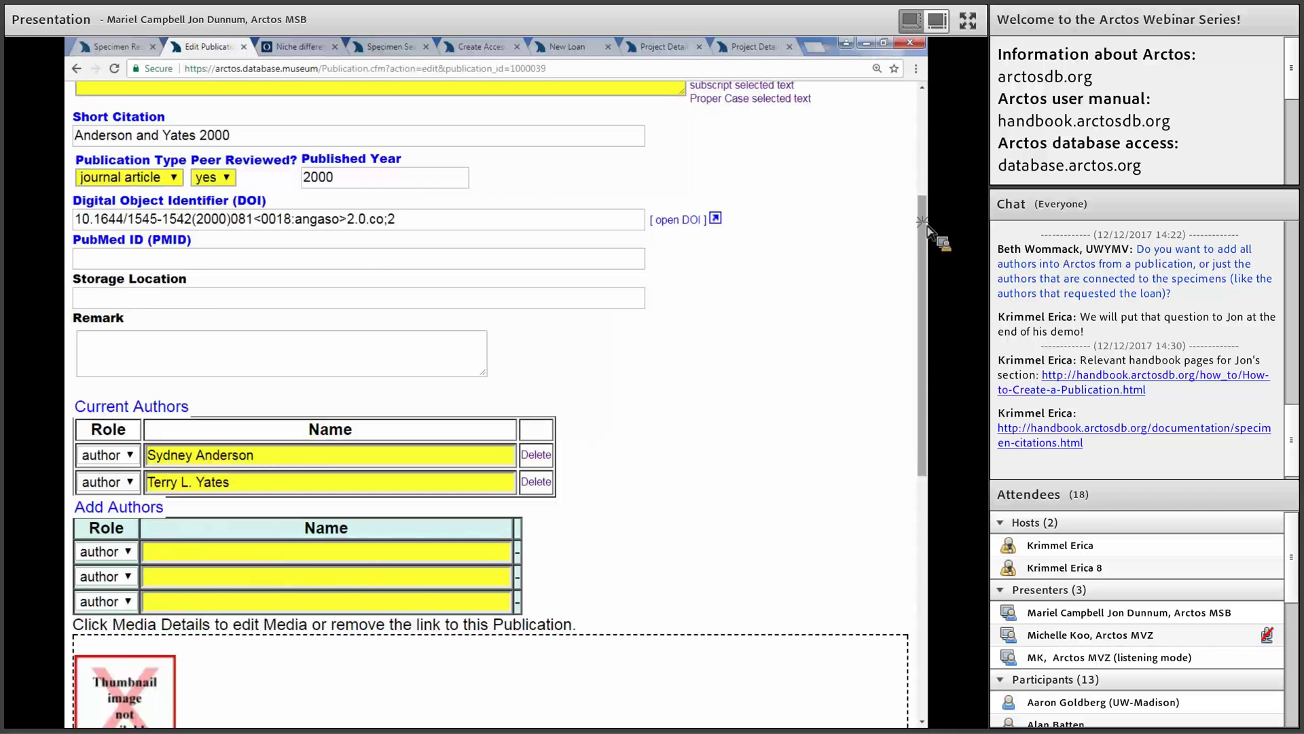
scroll(910, 163, up, 2)
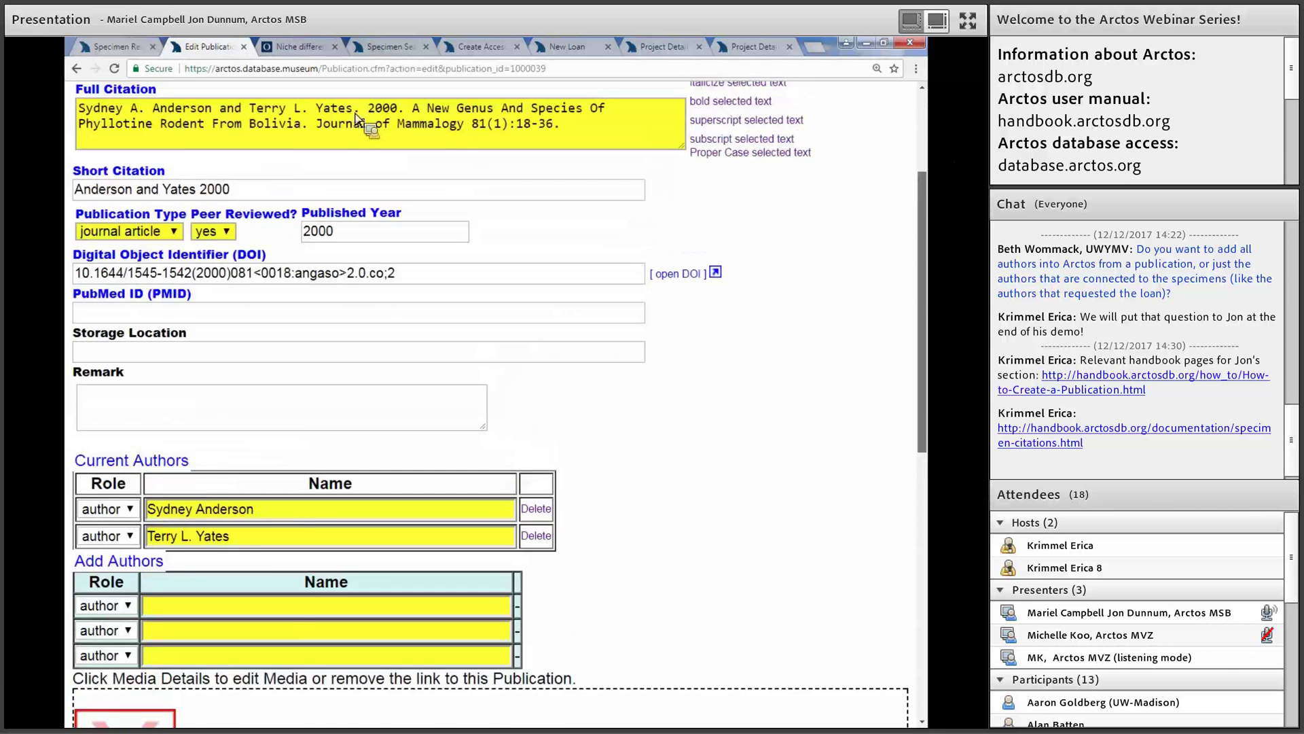
scroll(244, 177, up, 2)
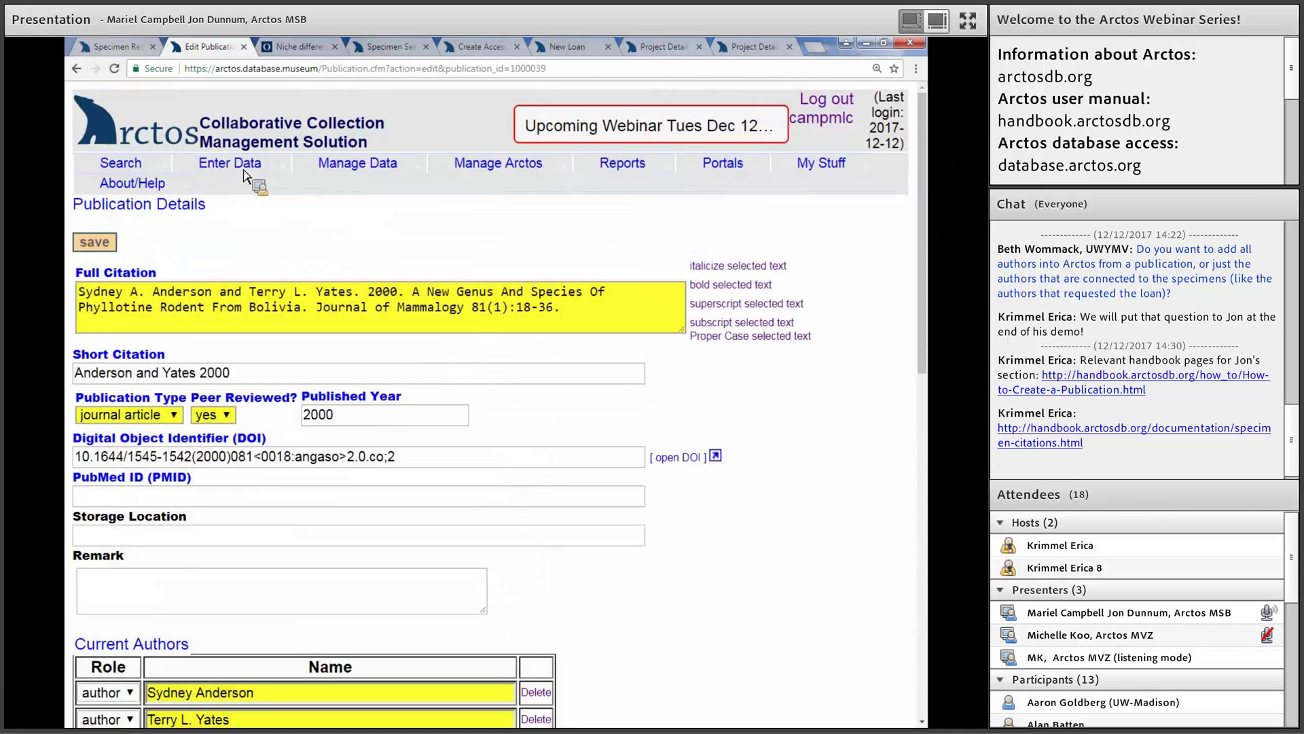
mouse_move(358, 164)
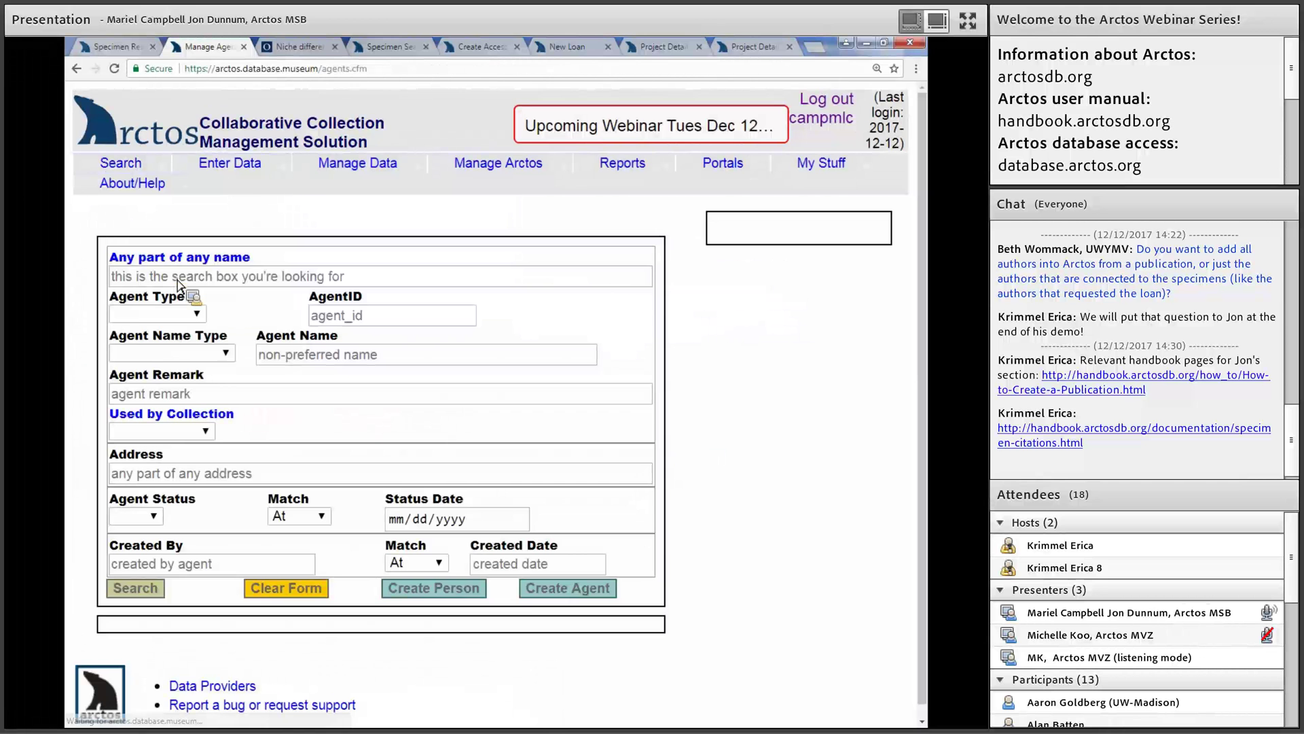
Step: Search agents by the first author's name and open the matching agent record
click(177, 281)
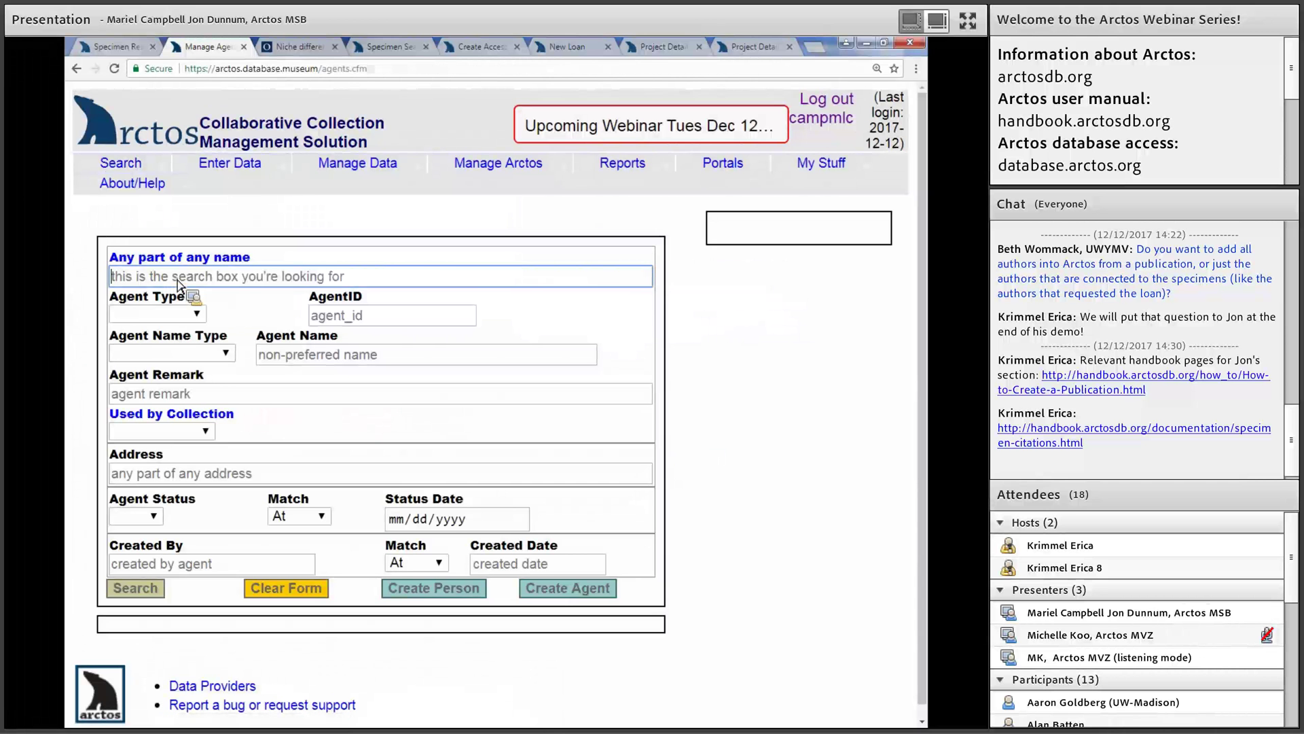
text(syd)
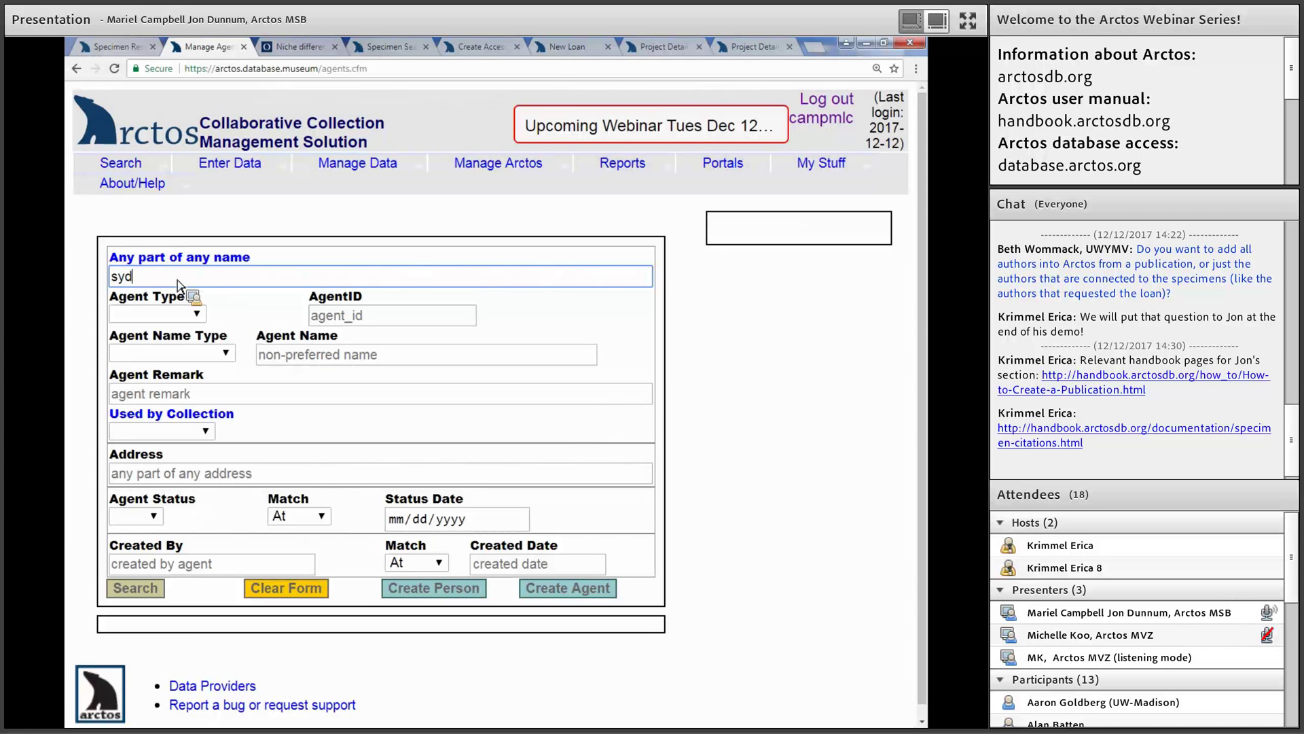
text(ney anderson)
key(Tab)
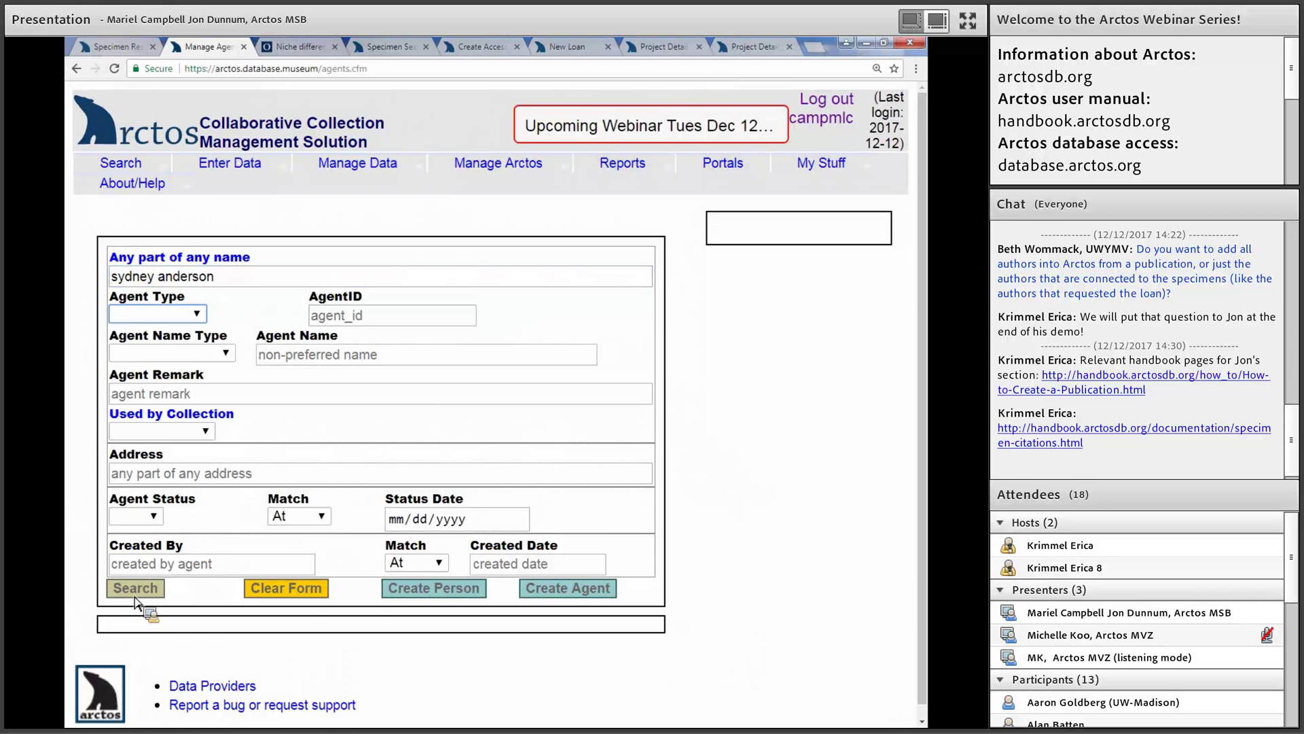
key(Return)
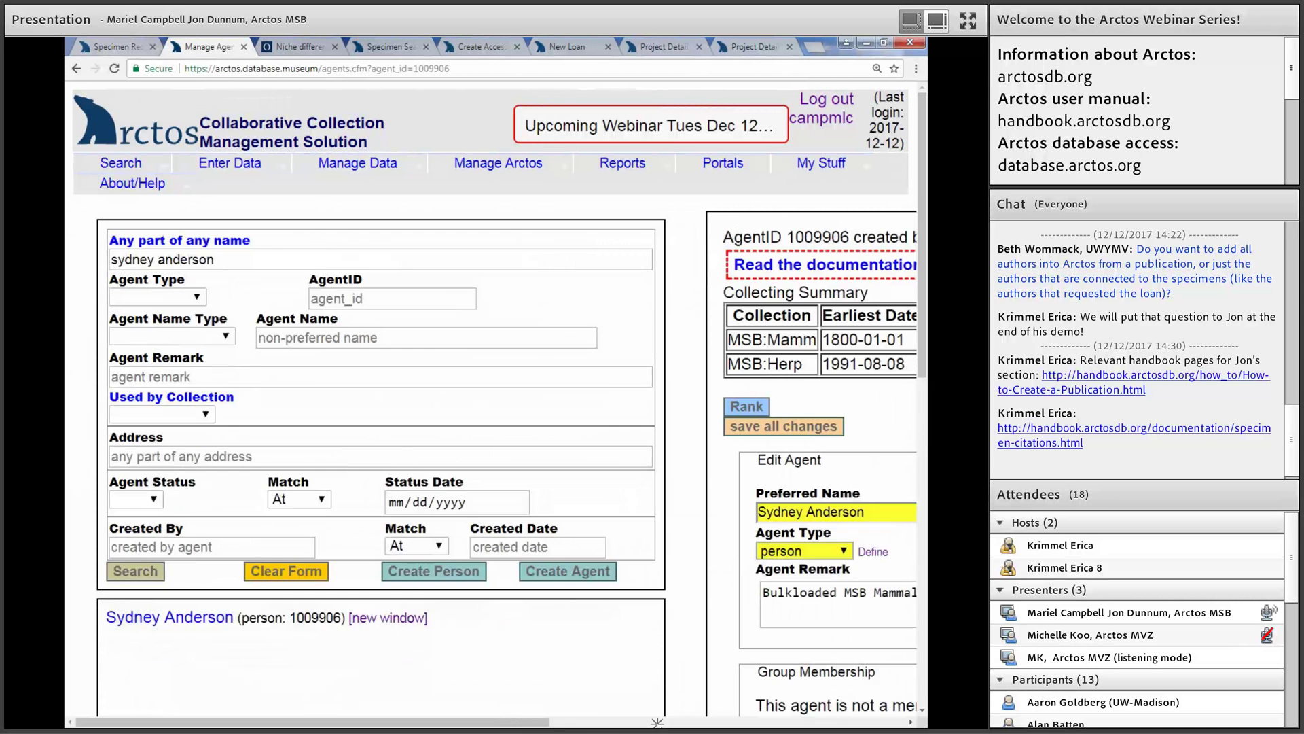
scroll(656, 272, right, 5)
scroll(657, 272, right, 4)
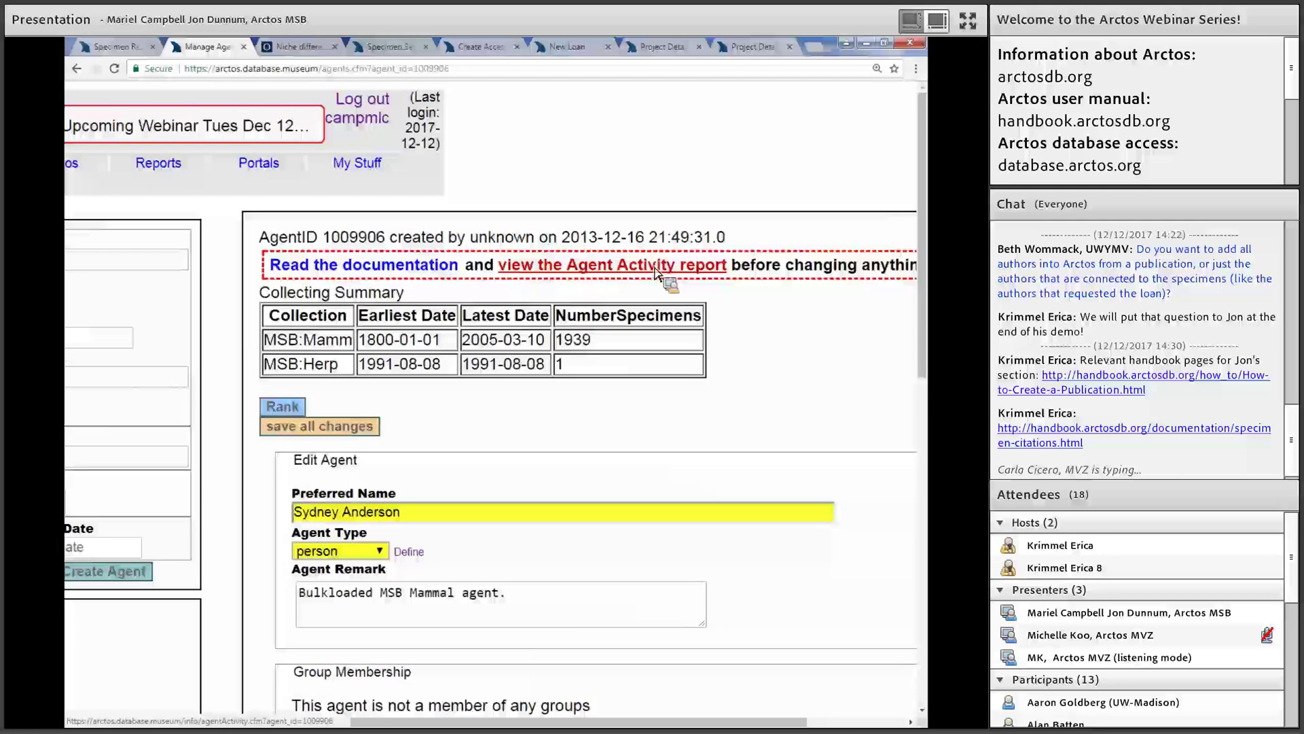
click(657, 272)
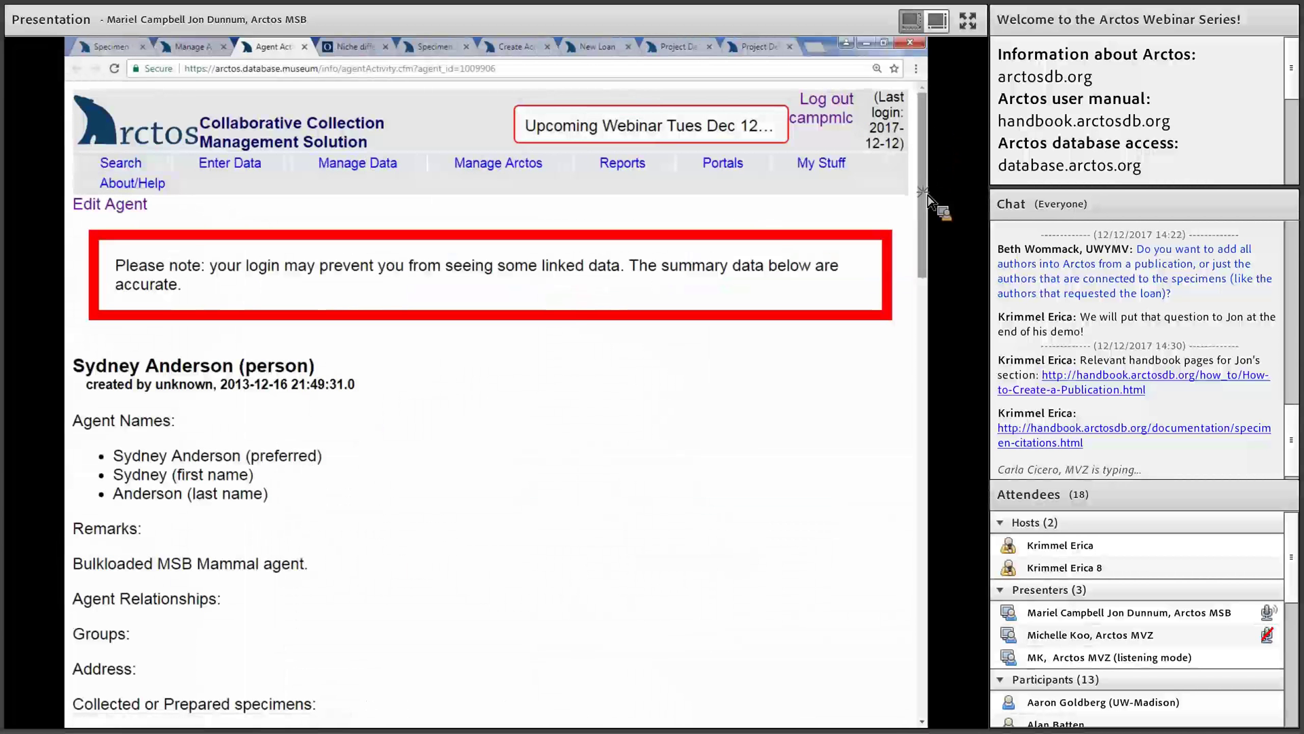
Step: Scroll through the activity report's 1564 MSB:Mamm specimens, Bolivian Ctenomys project and Publications list
scroll(920, 340, down, 3)
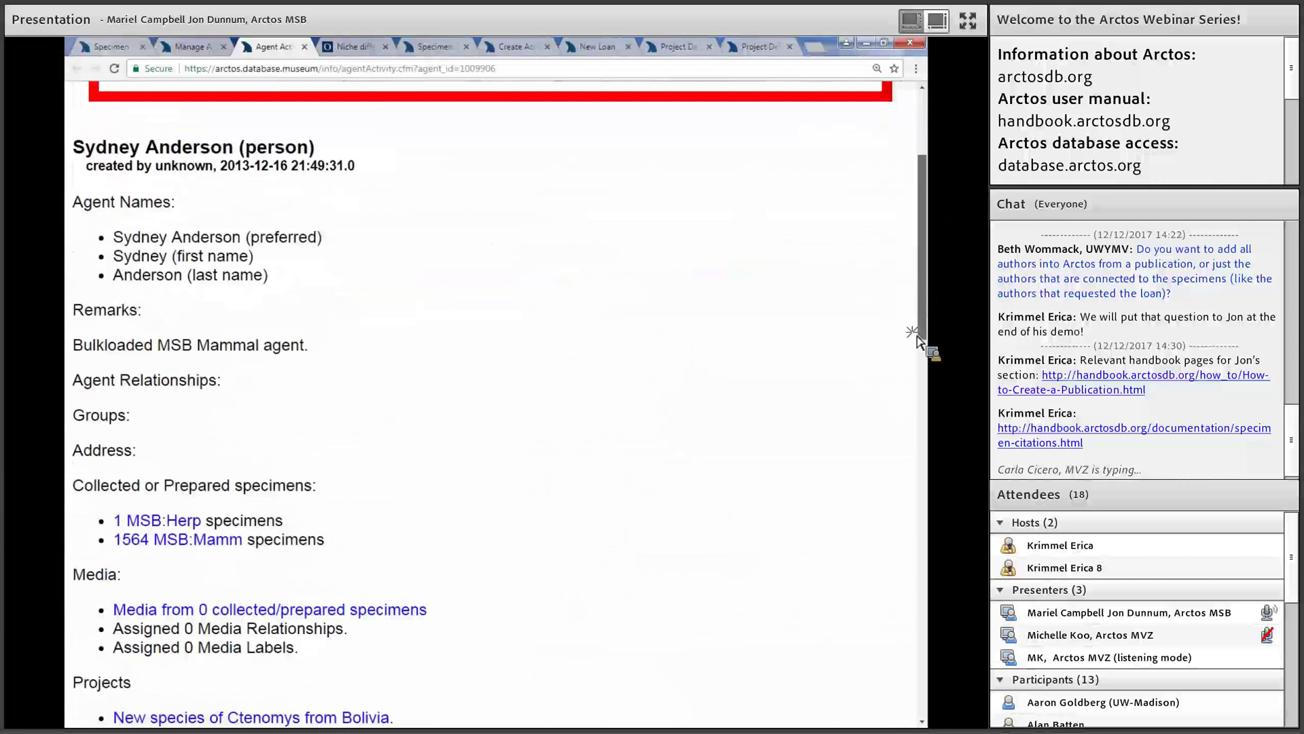
scroll(913, 360, down, 7)
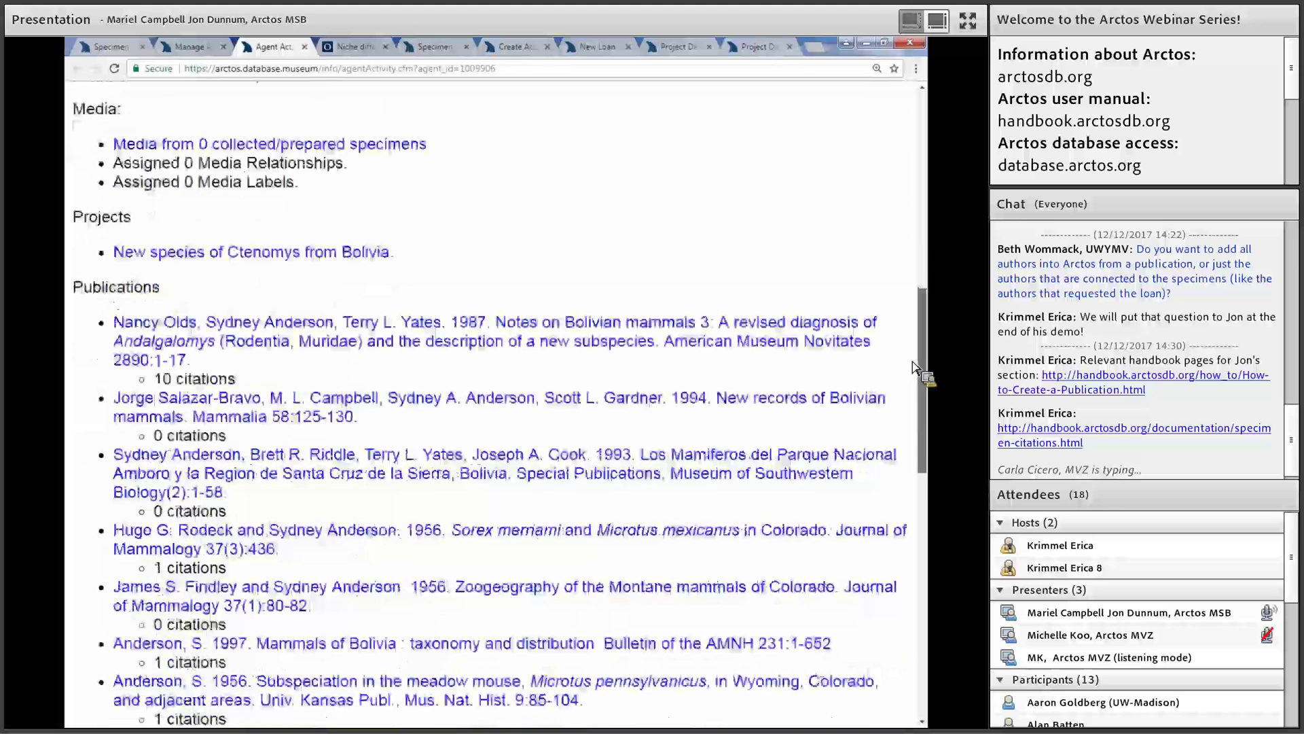
scroll(914, 367, down, 2)
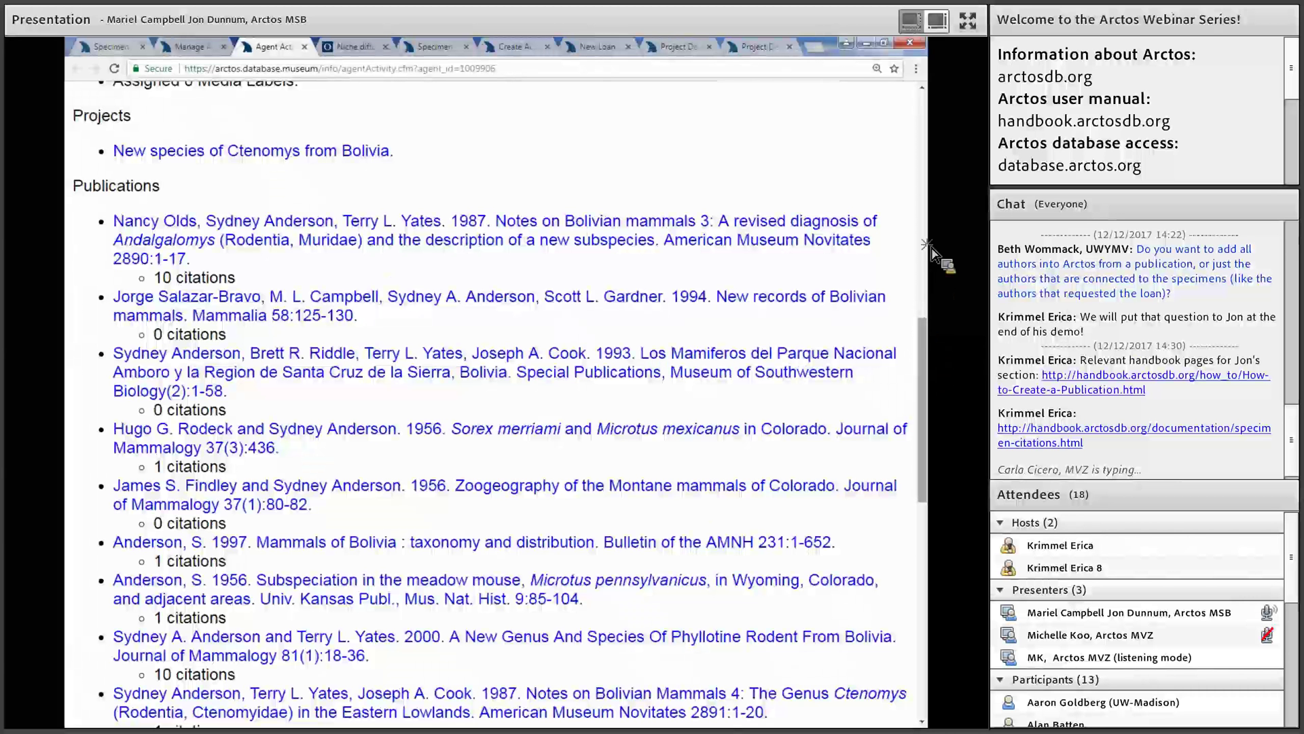
scroll(934, 206, up, 1)
scroll(934, 204, up, 6)
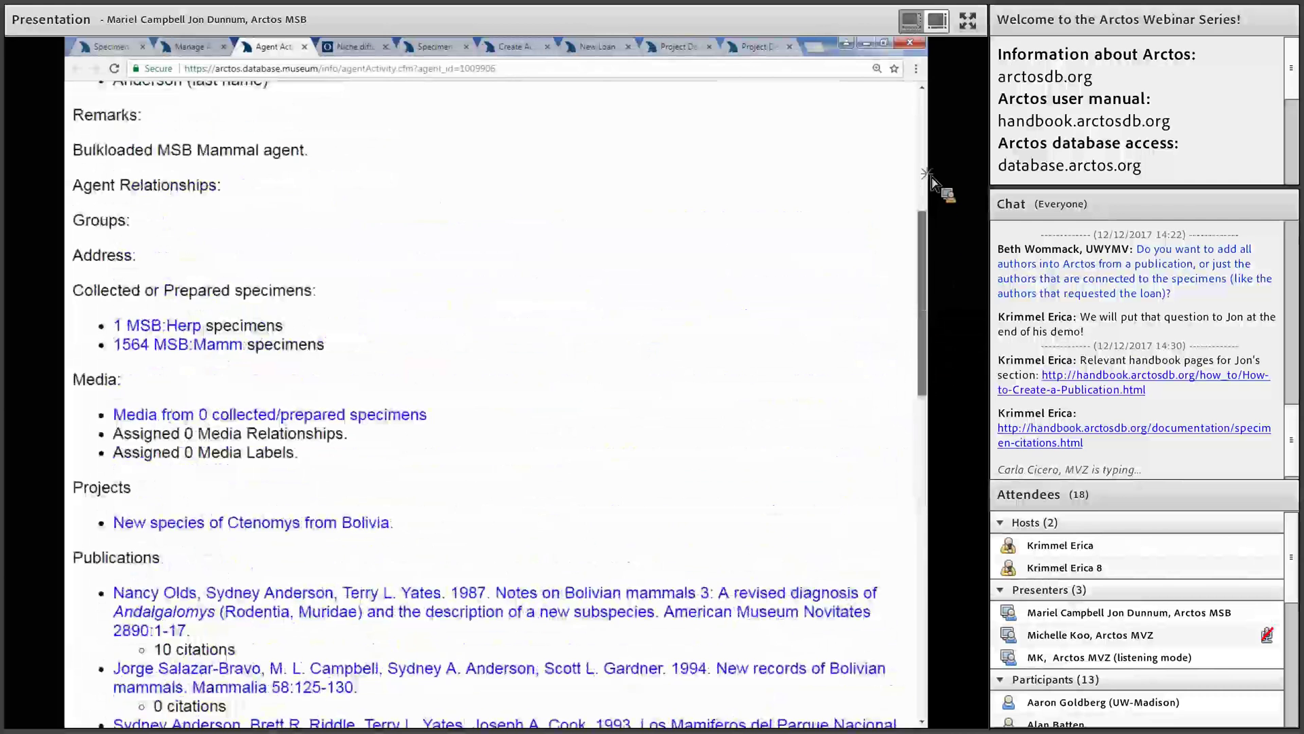
scroll(934, 285, up, 2)
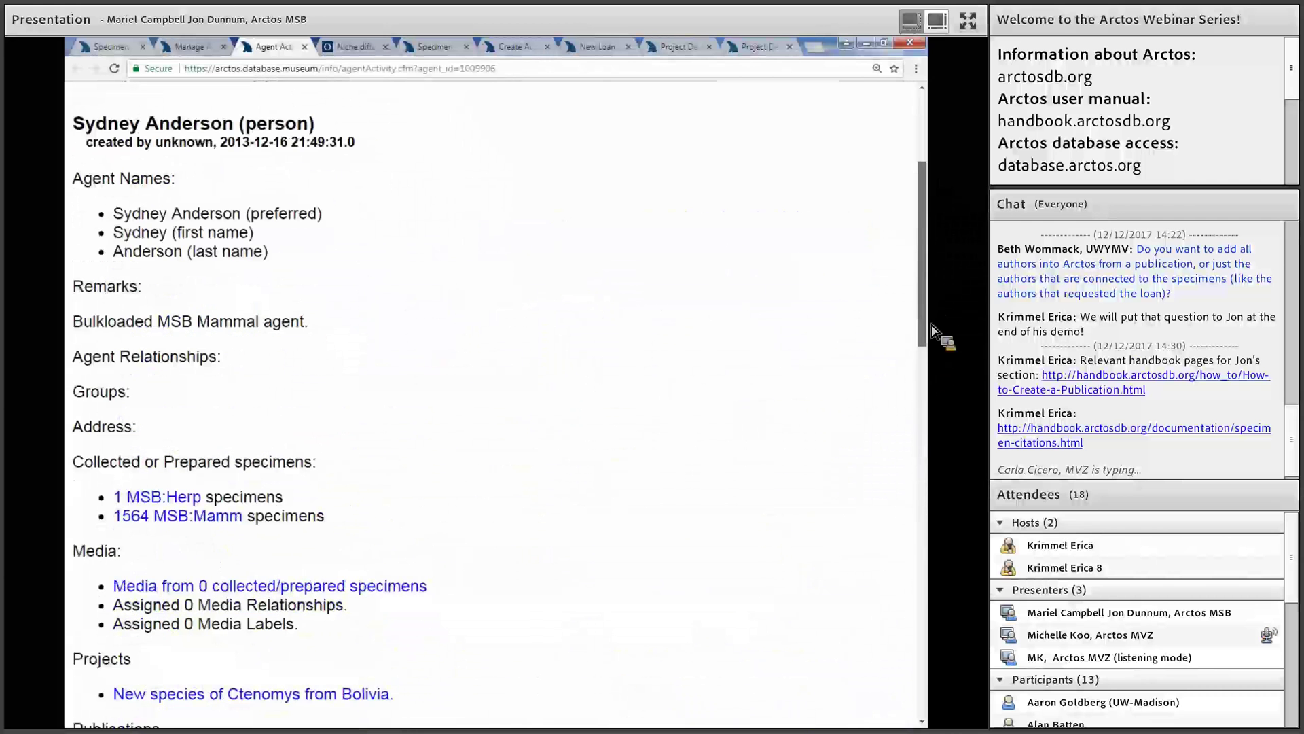
scroll(934, 331, down, 4)
scroll(934, 331, down, 2)
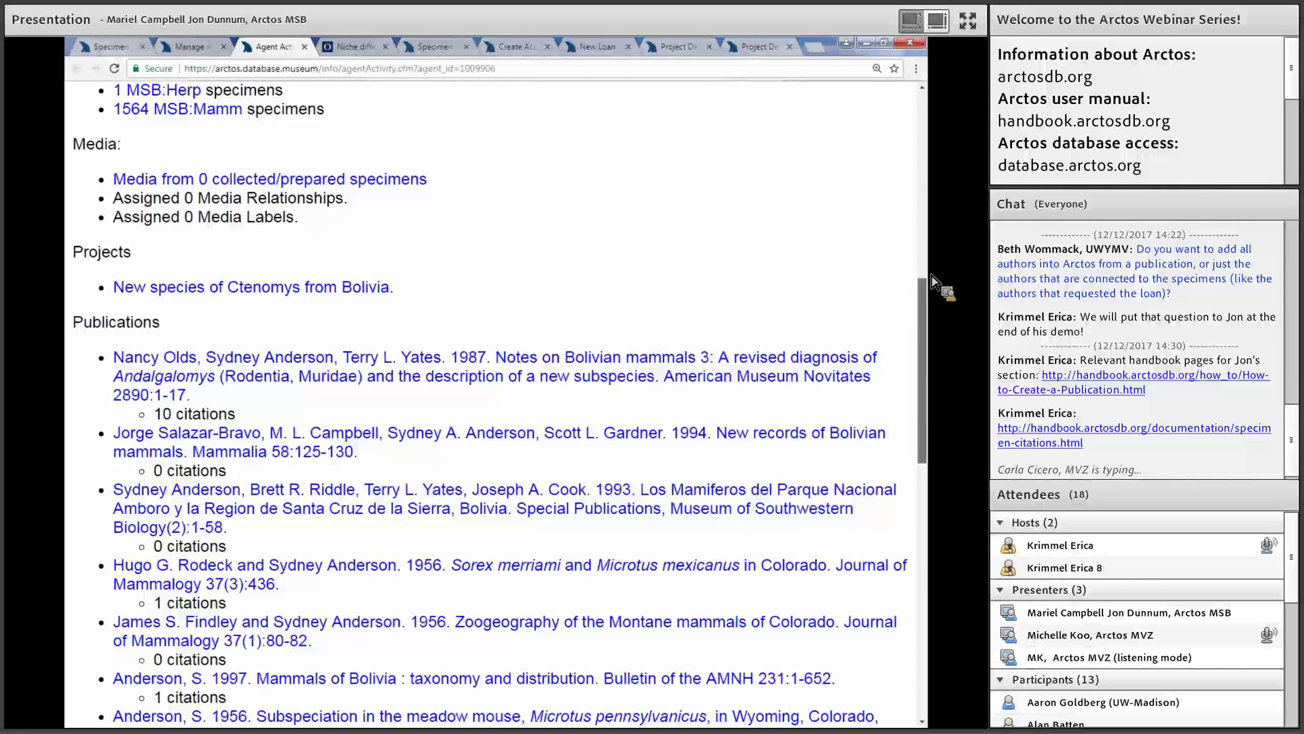
scroll(933, 279, up, 3)
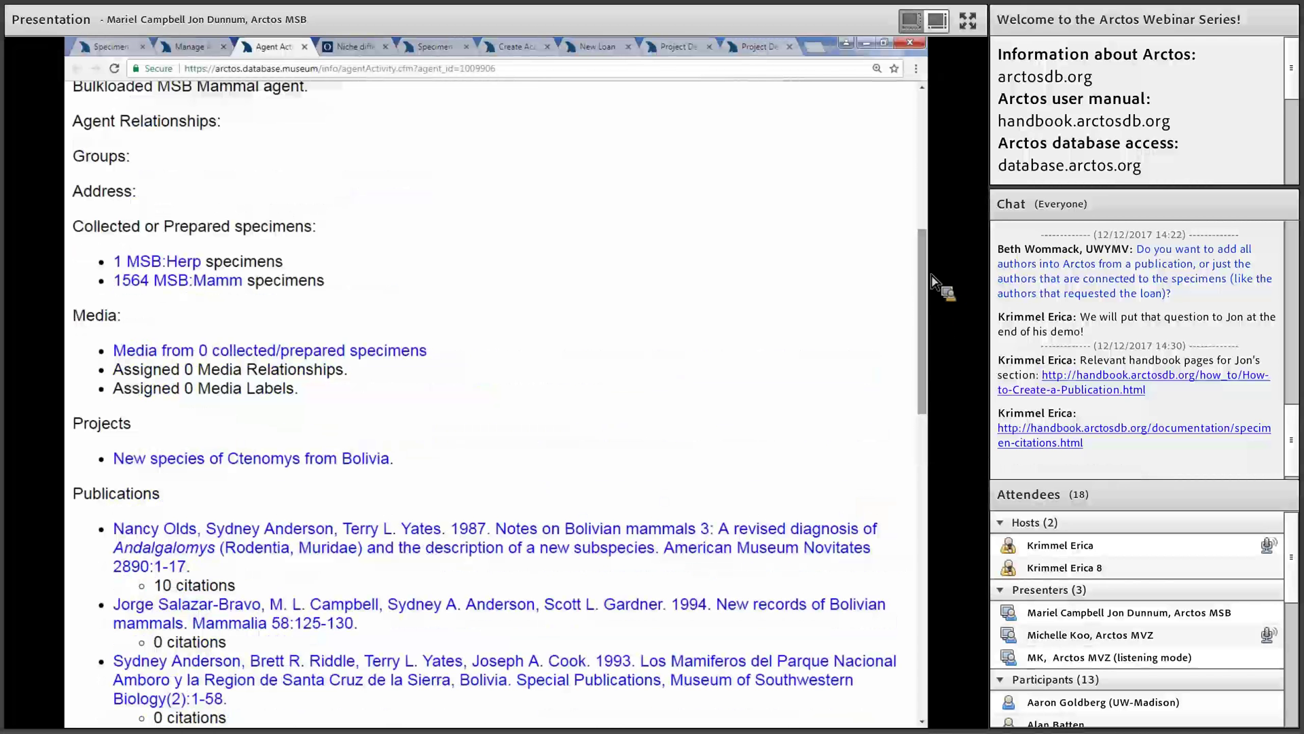
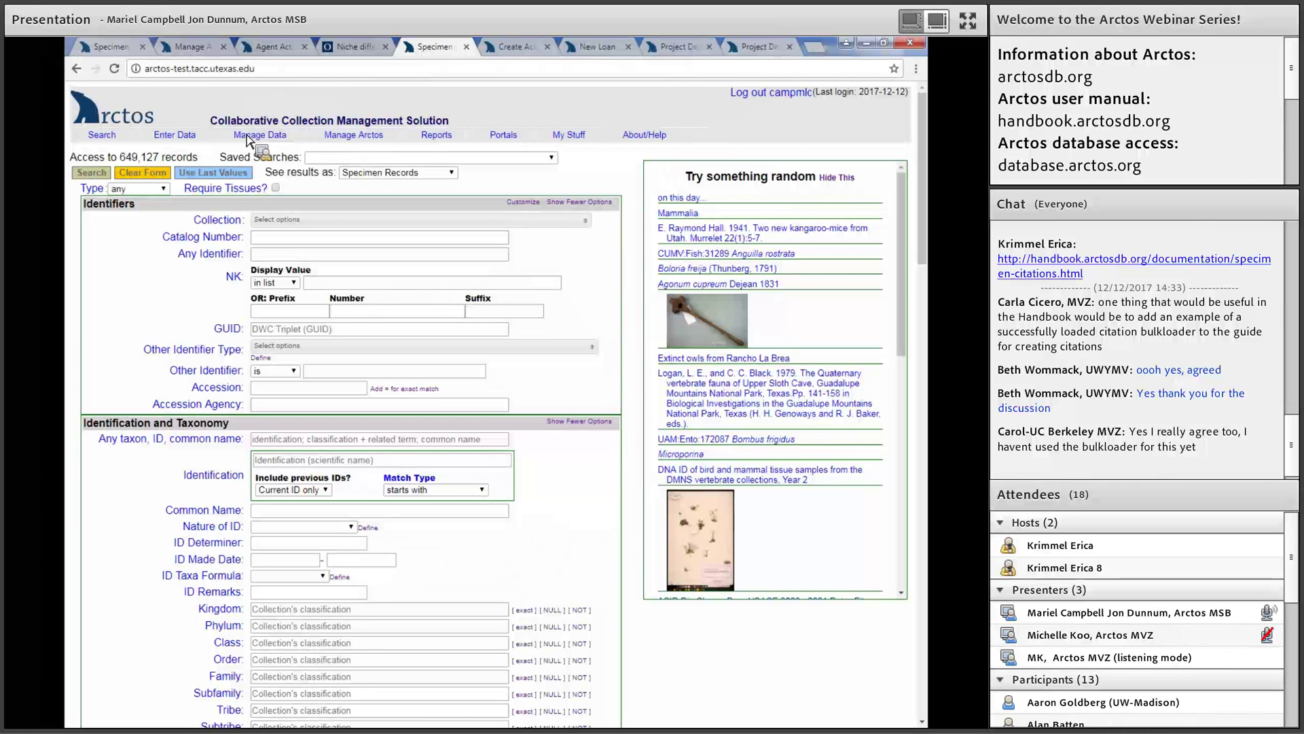
Step: Switch to the Create Accession browser tab to bring up a blank accession form
mouse_move(258, 181)
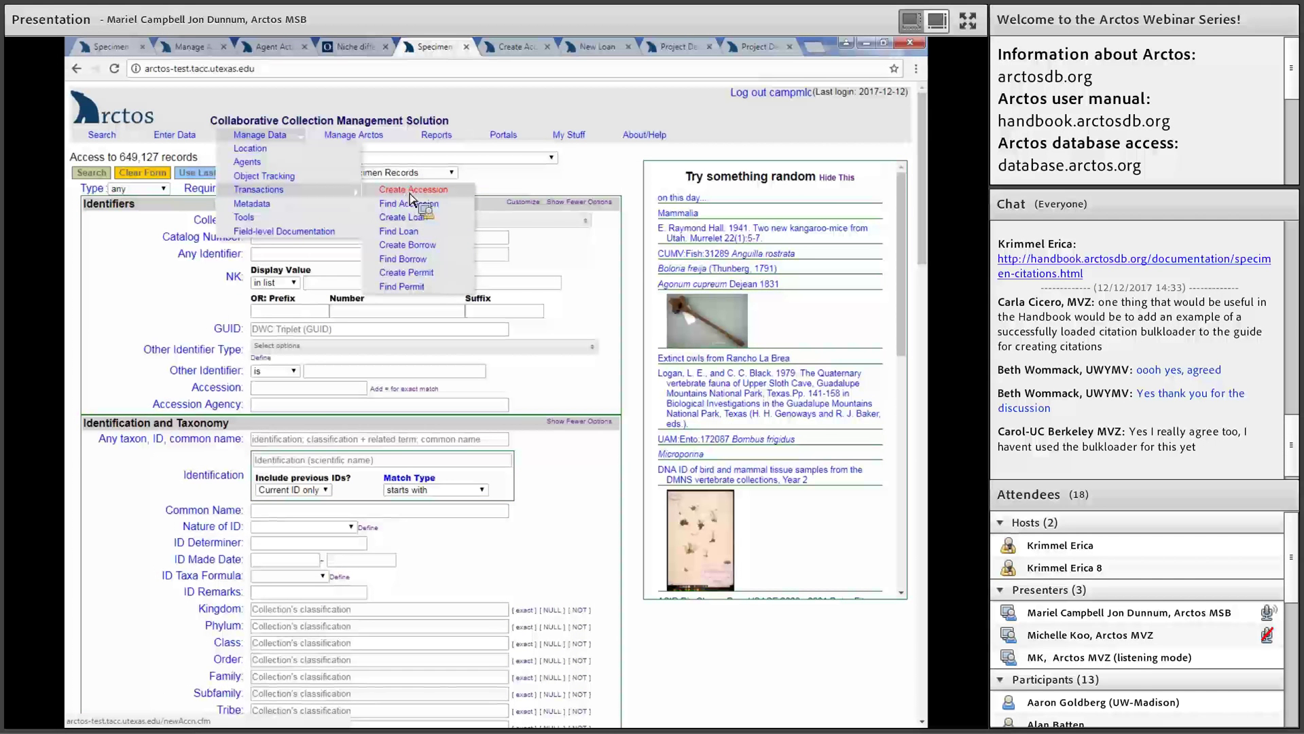
click(495, 51)
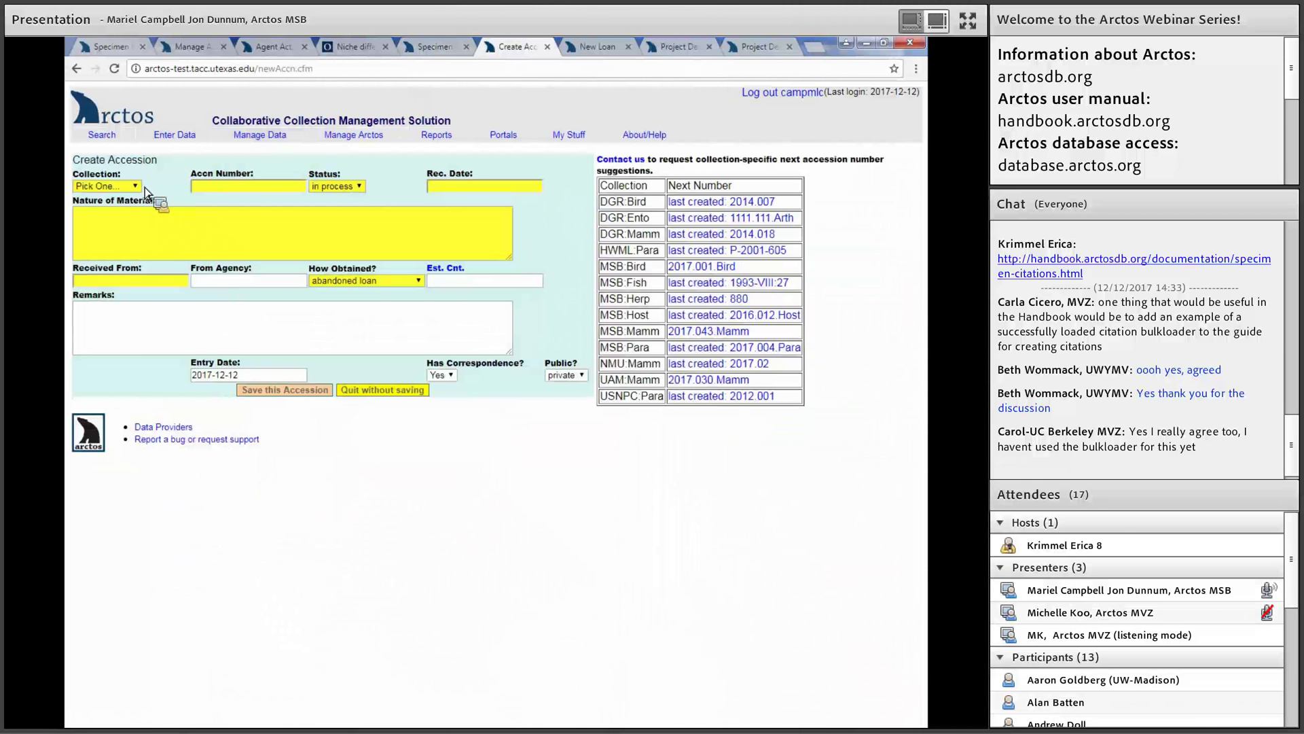
Step: Choose the MSB:Mamm collection and fill in its next accession number, 2017.043.Mamm
click(138, 188)
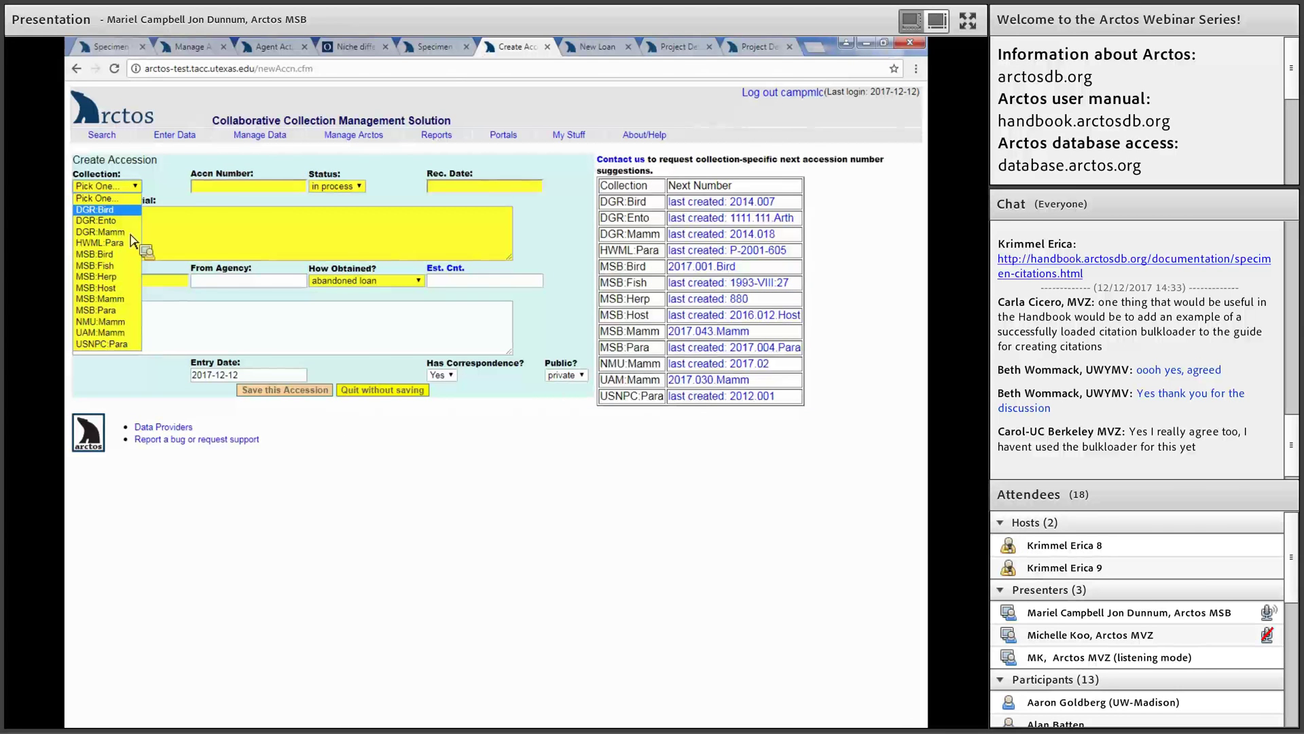
key(Down)
key(Return)
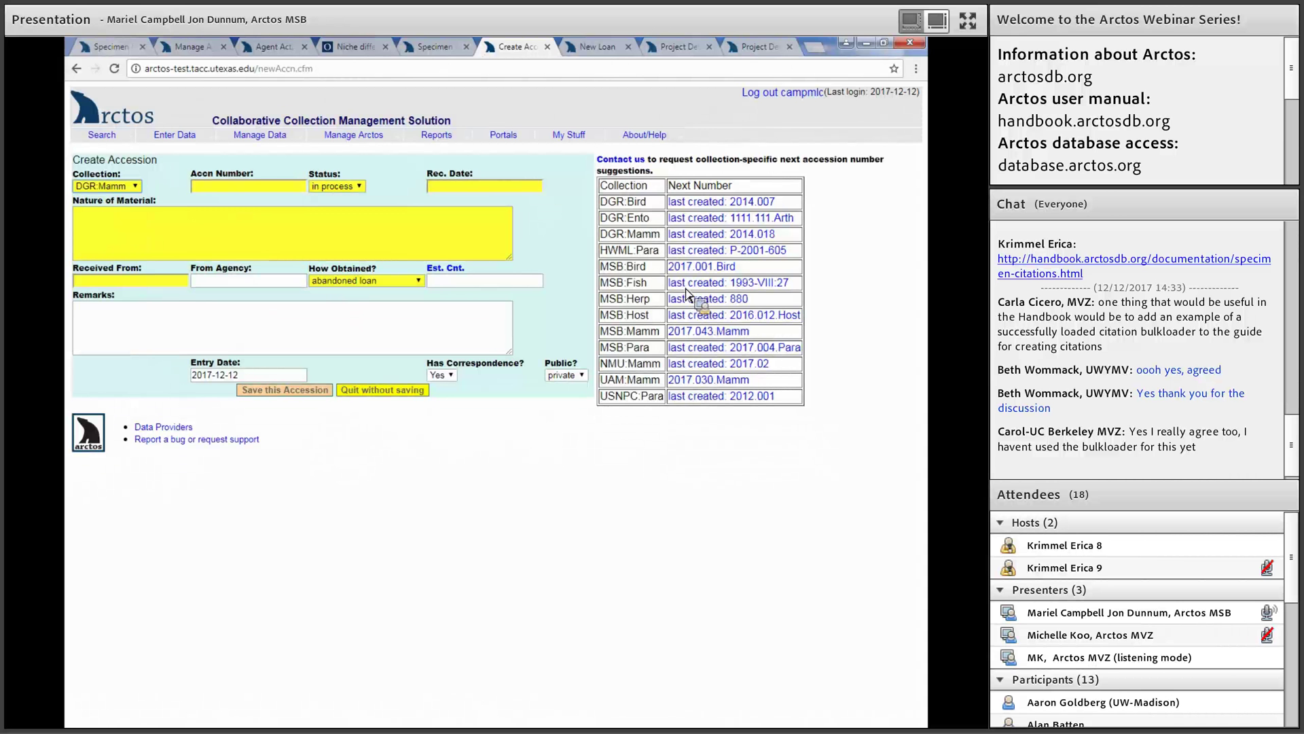
click(715, 286)
click(723, 301)
click(703, 330)
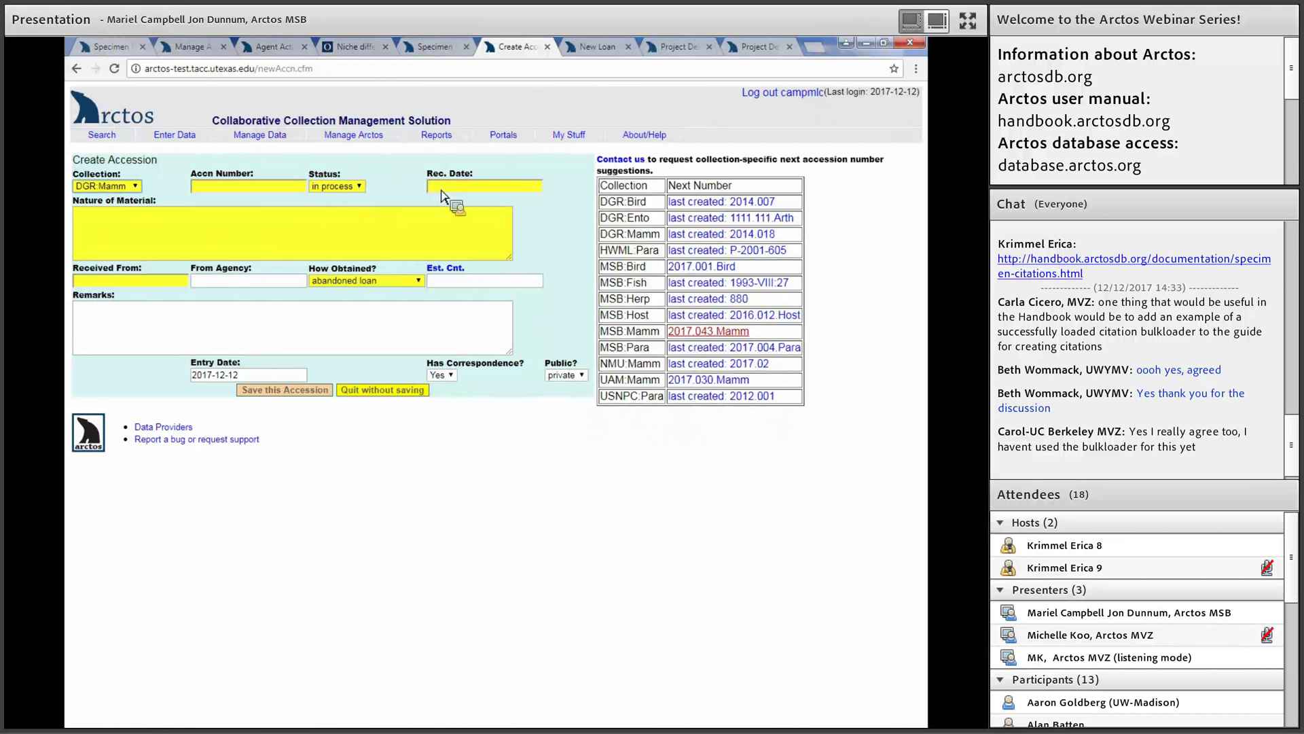
Step: Set the received date to 2017-12-12 and describe the material as incoming Canis lupus baileyi Mexican wolf specimens
key(Tab)
key(Return)
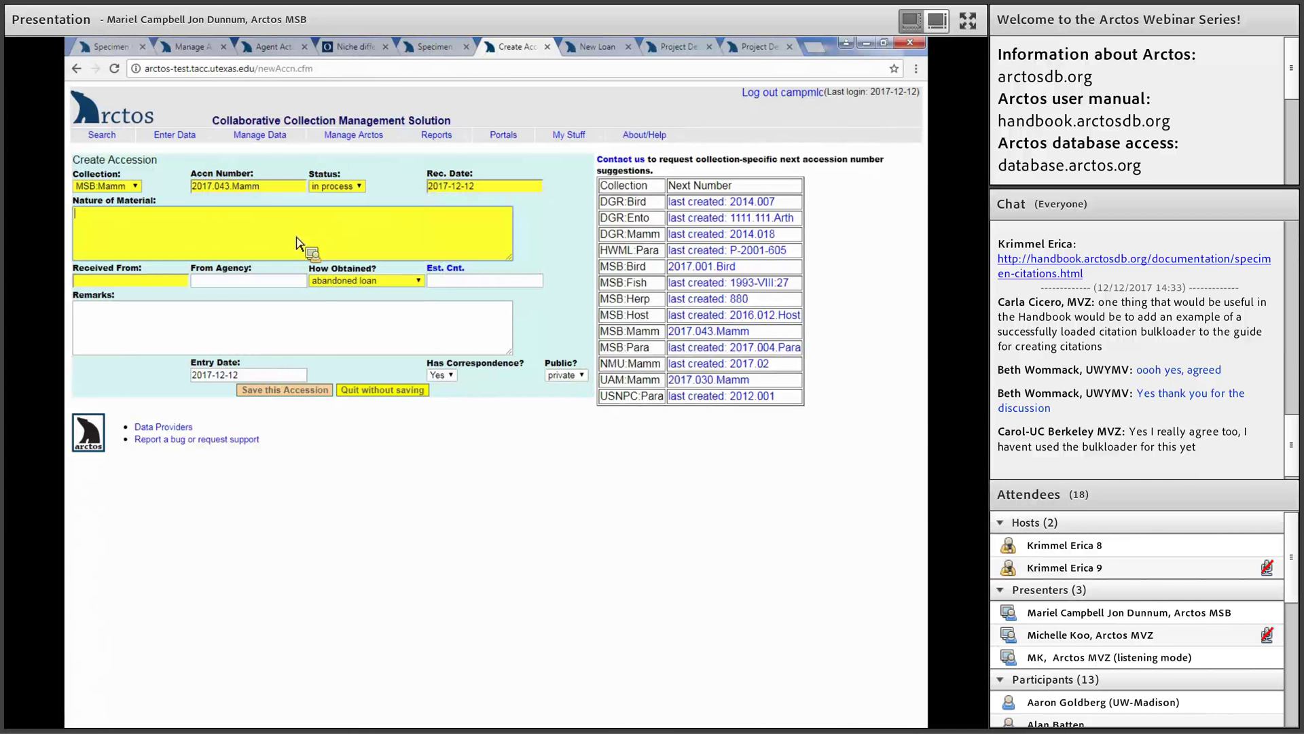
text(ti)
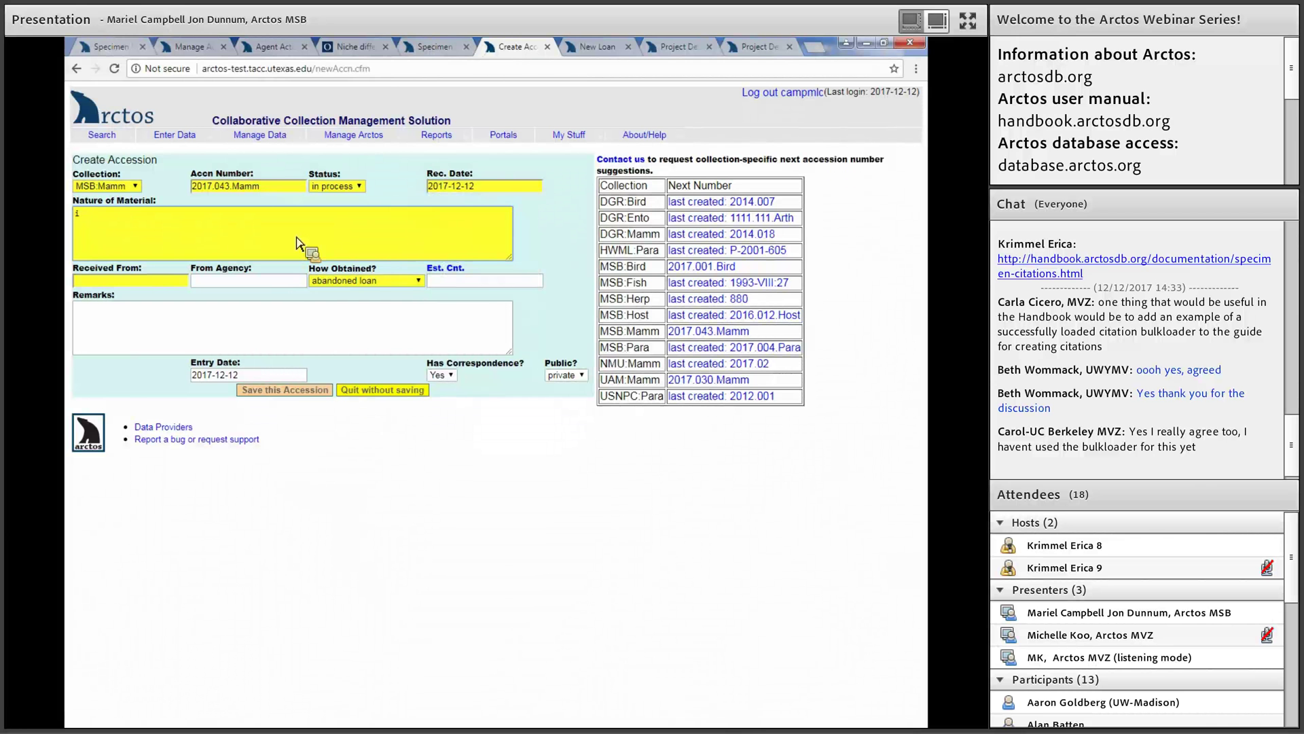
text(onncoming specimens Canis lupus ba)
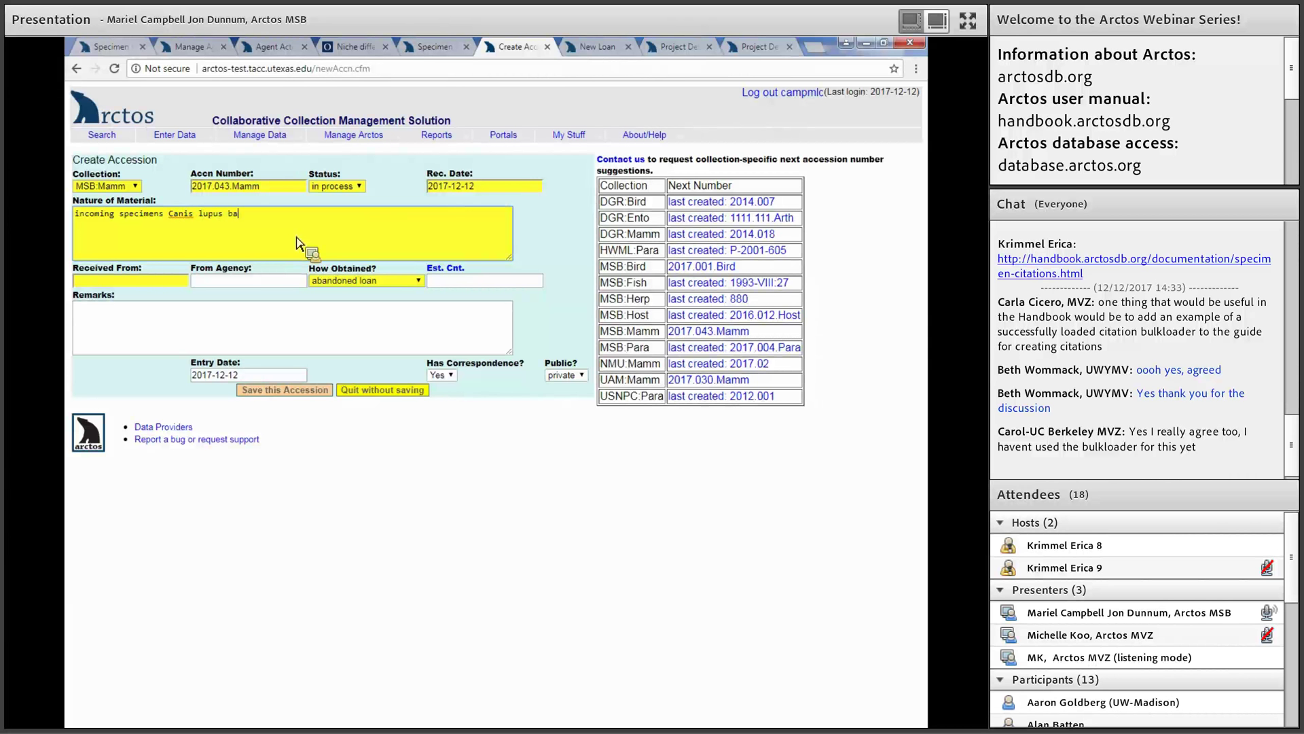
text(ileyi Mexican wolf)
Step: Set Received From to United States Fish and Wildlife Service, found by searching usfws
click(169, 279)
text(us)
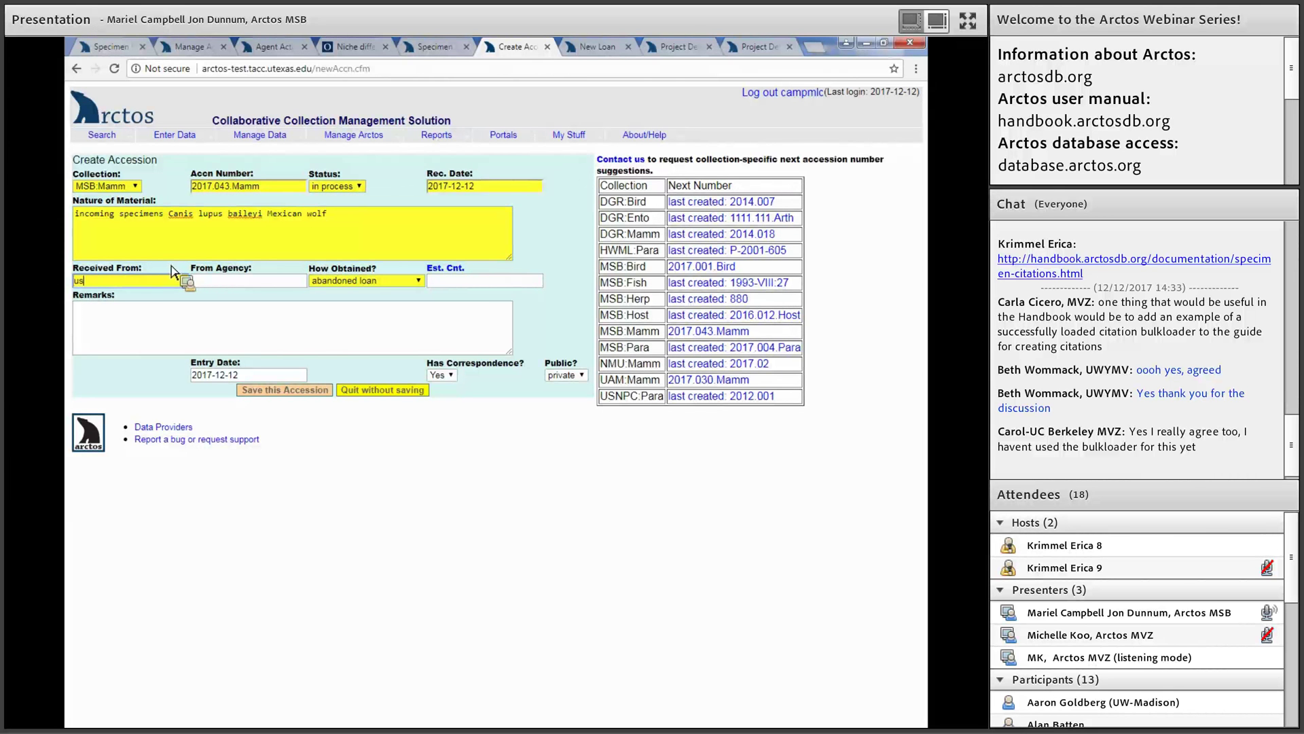
text(fws)
key(Tab)
click(220, 203)
click(197, 134)
key(Tab)
key(Tab)
key(Tab)
key(Tab)
key(Return)
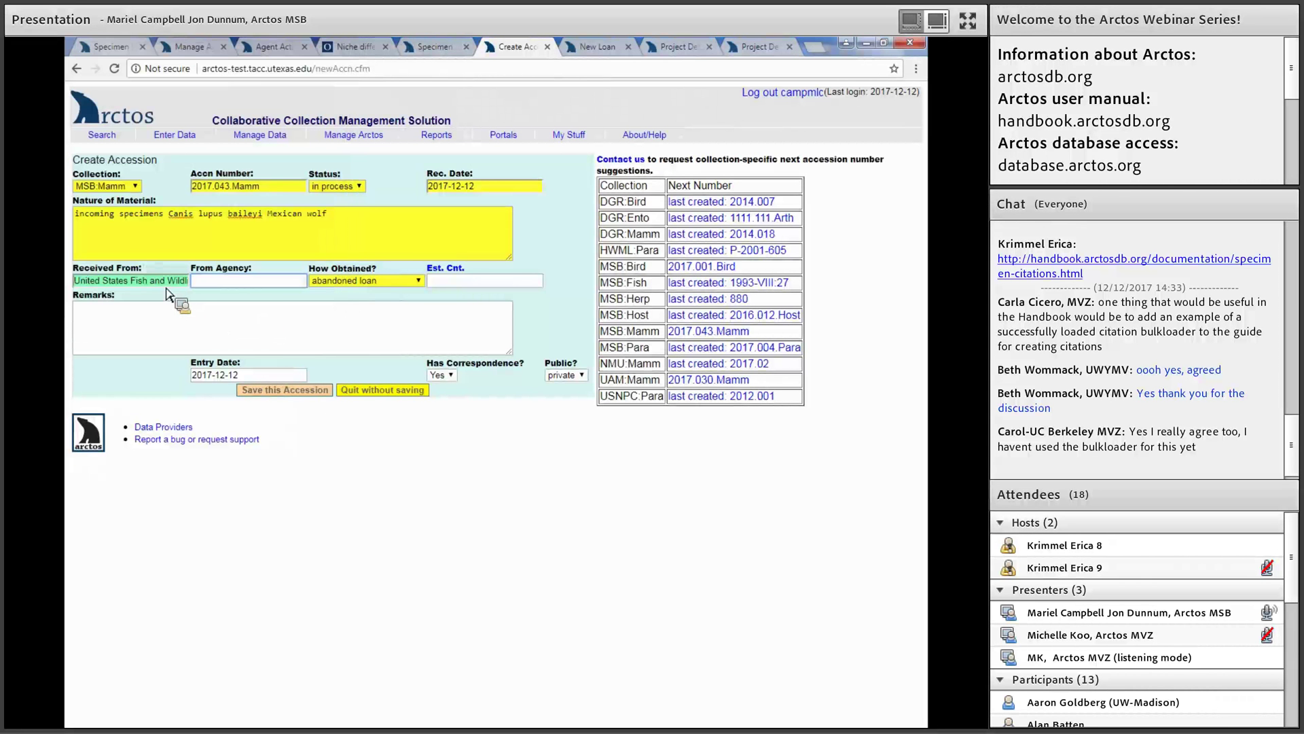
Step: Set the agency to Mexican Wolf Recovery Program and How Obtained to repository agreement, then save
click(219, 283)
text(mexican)
key(Tab)
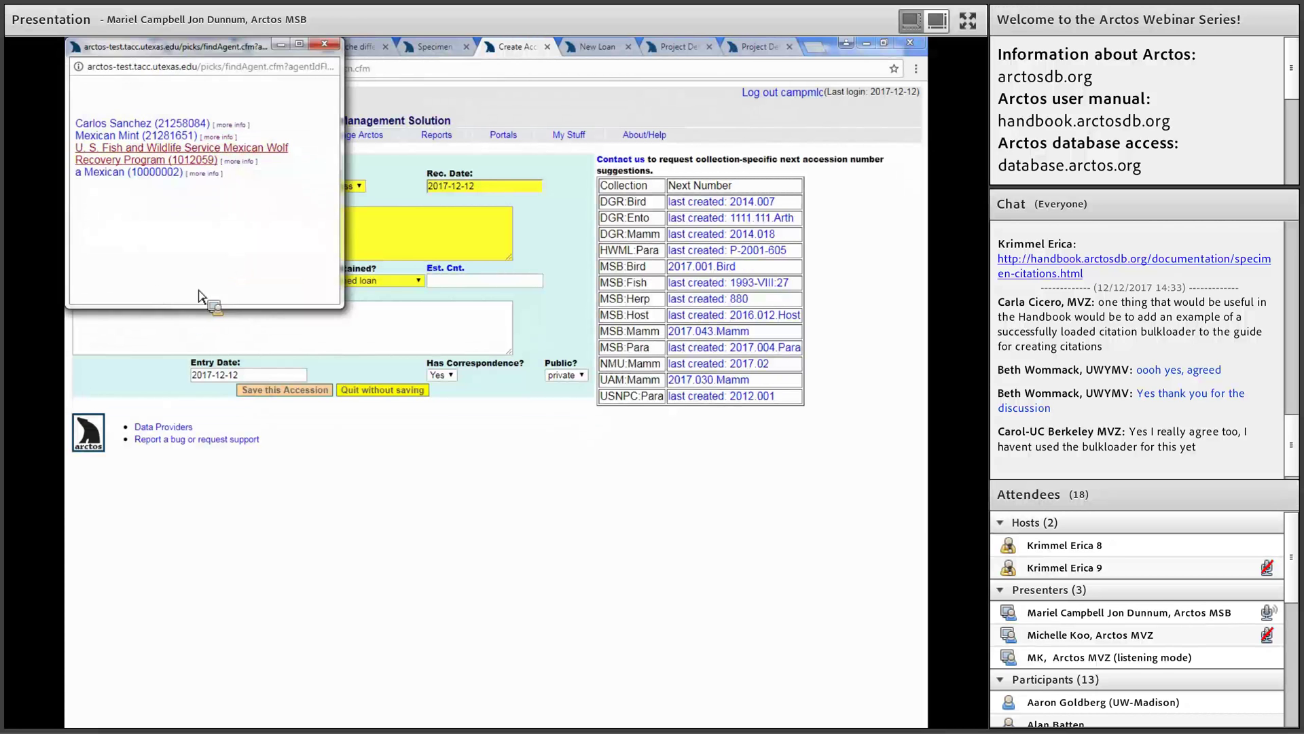
key(Return)
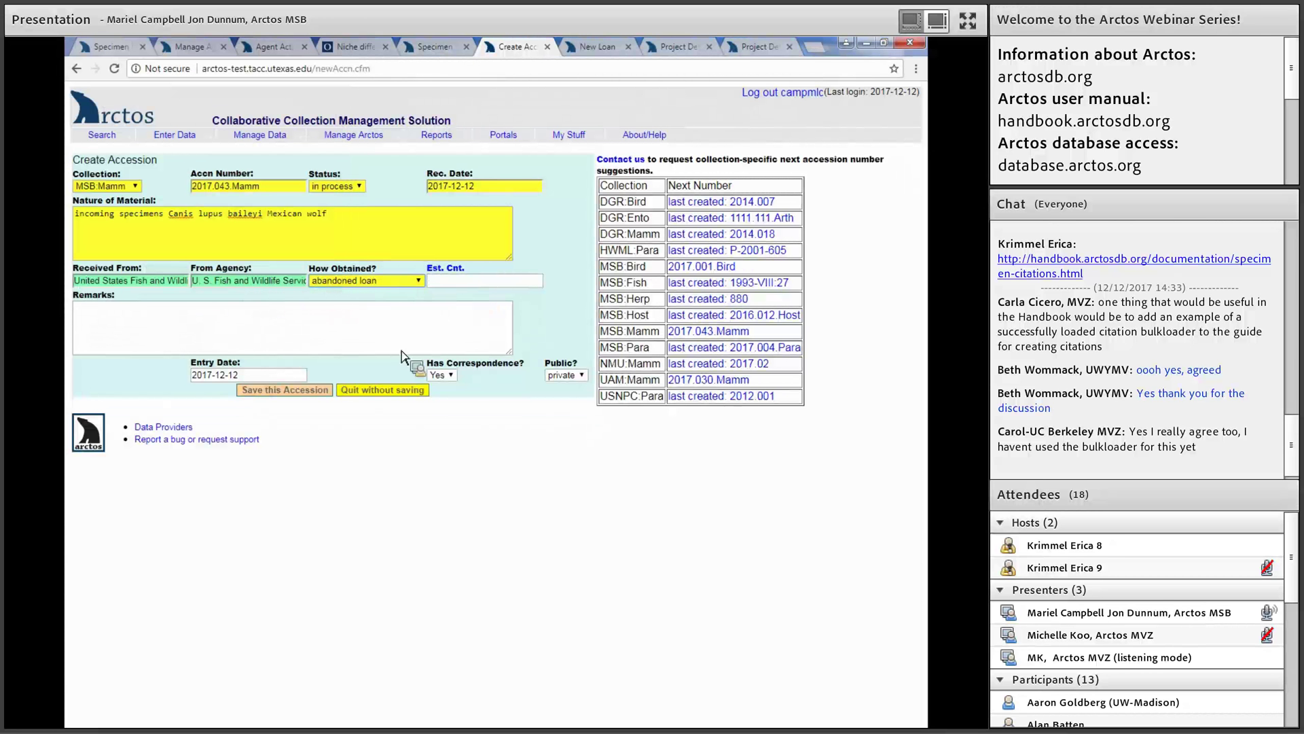
key(alt+Down)
key(Down)
key(Down)
key(Down)
key(Down)
key(Down)
key(Down)
key(Down)
key(Down)
key(Down)
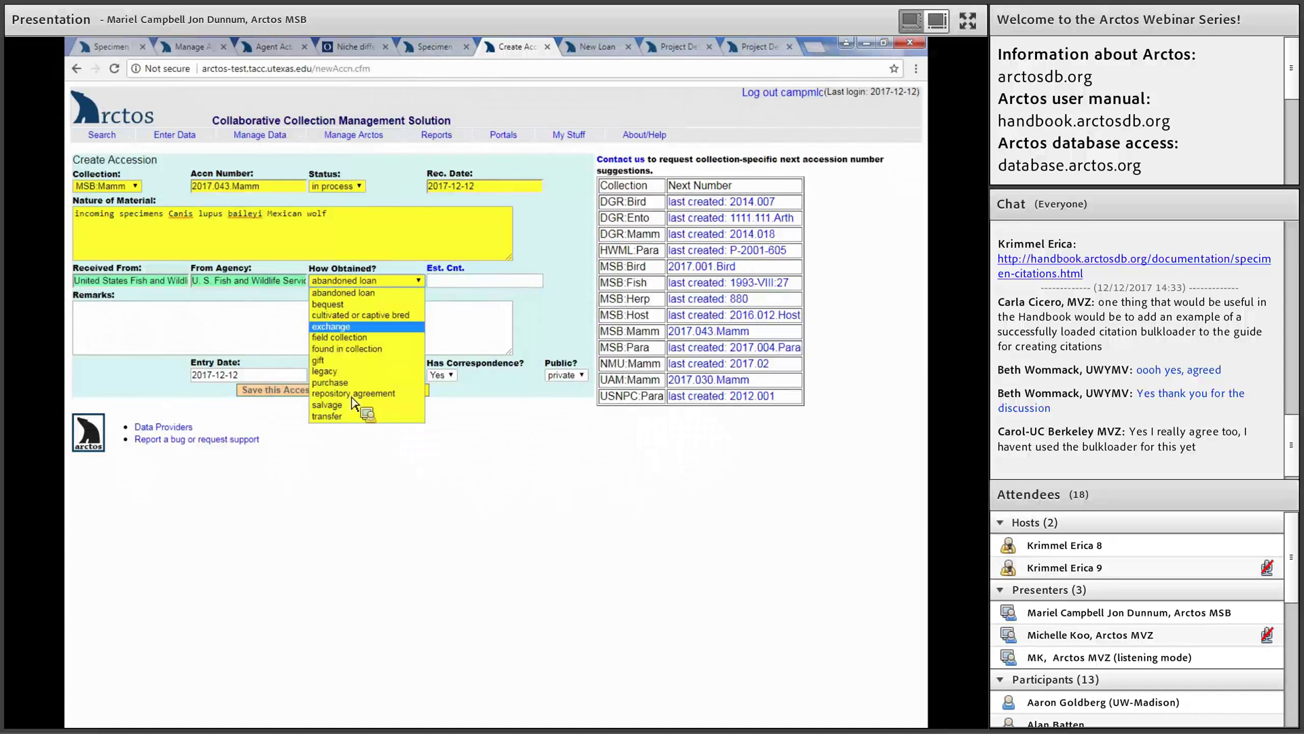
click(310, 392)
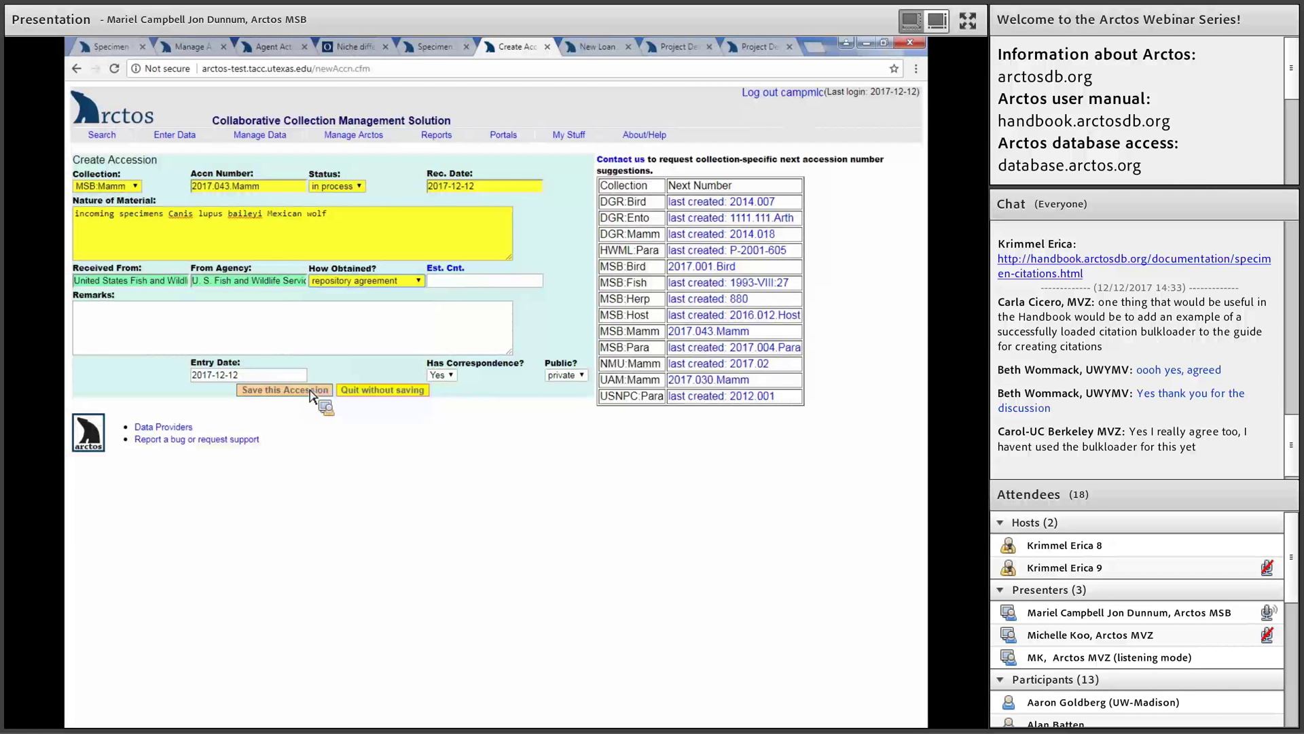
click(310, 392)
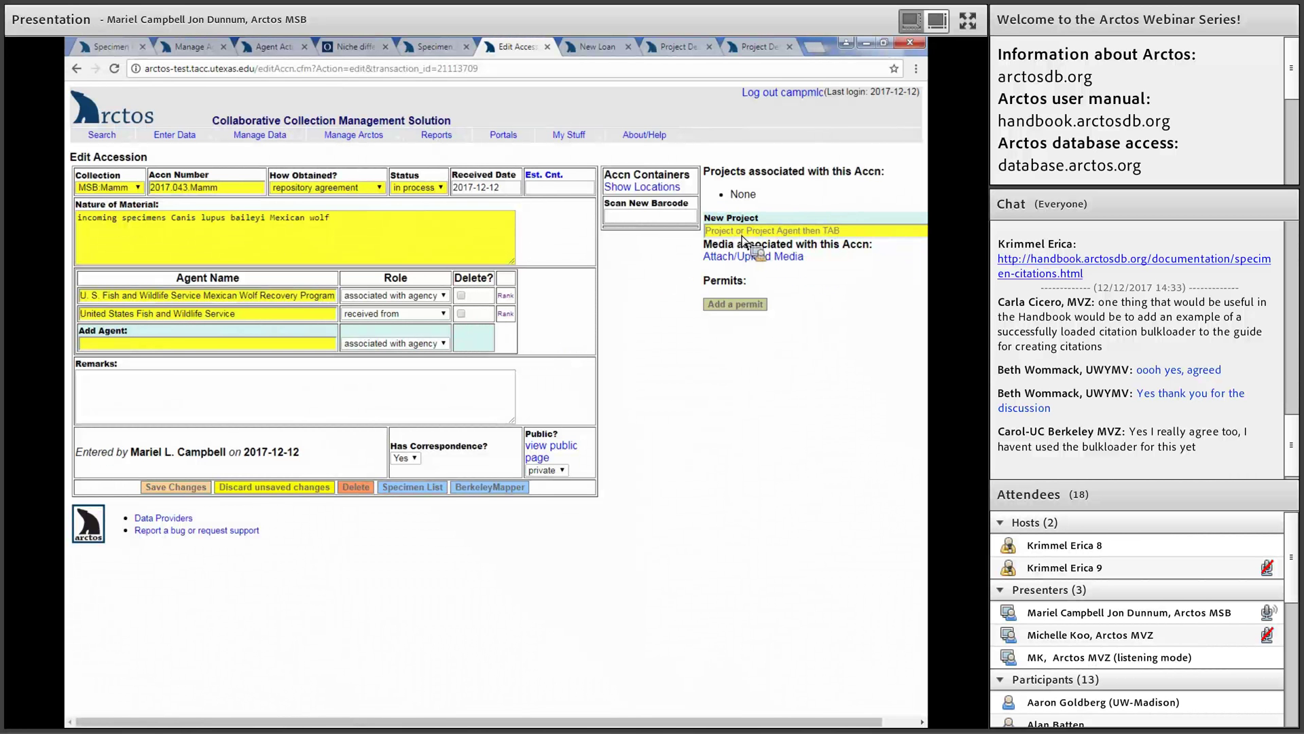
Step: Link the Mexican Wolf Recovery Program project to accession 2017.043.Mamm and save the change
click(838, 229)
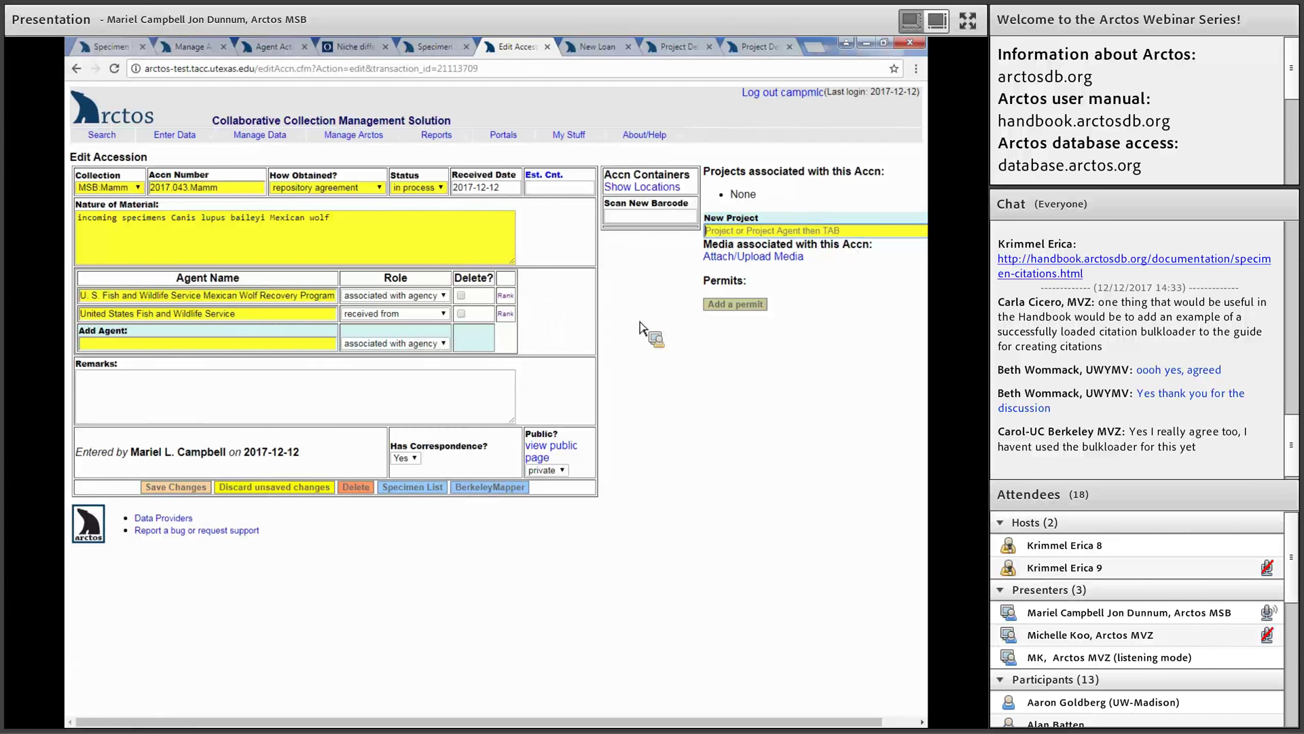
click(733, 233)
click(734, 235)
text(mex)
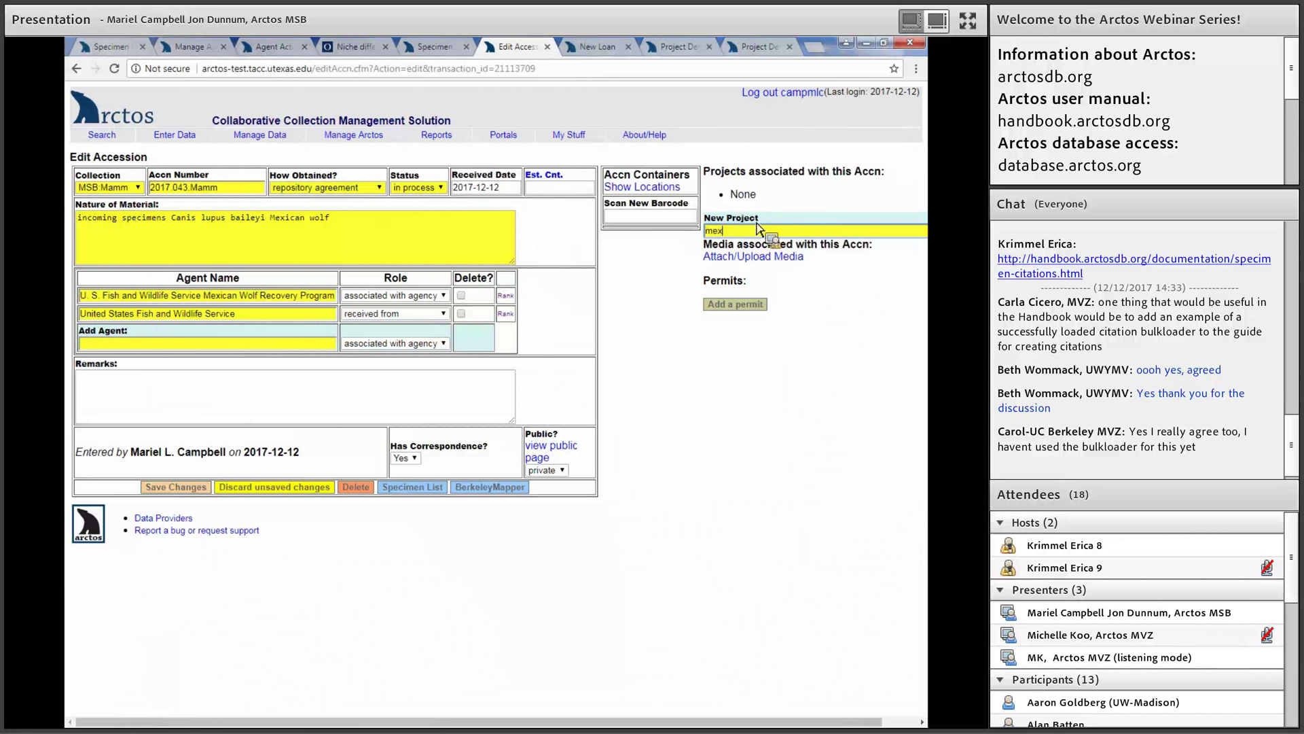
text(ican wolf)
key(Tab)
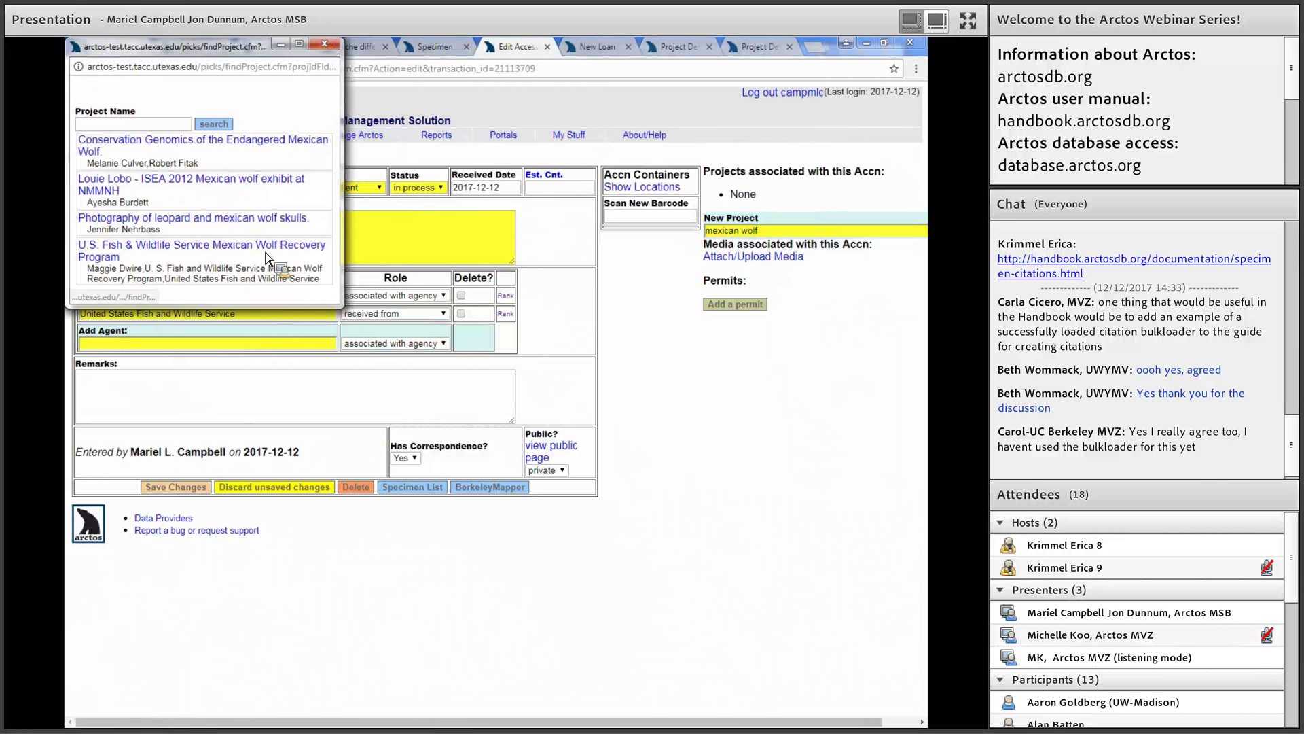
click(265, 253)
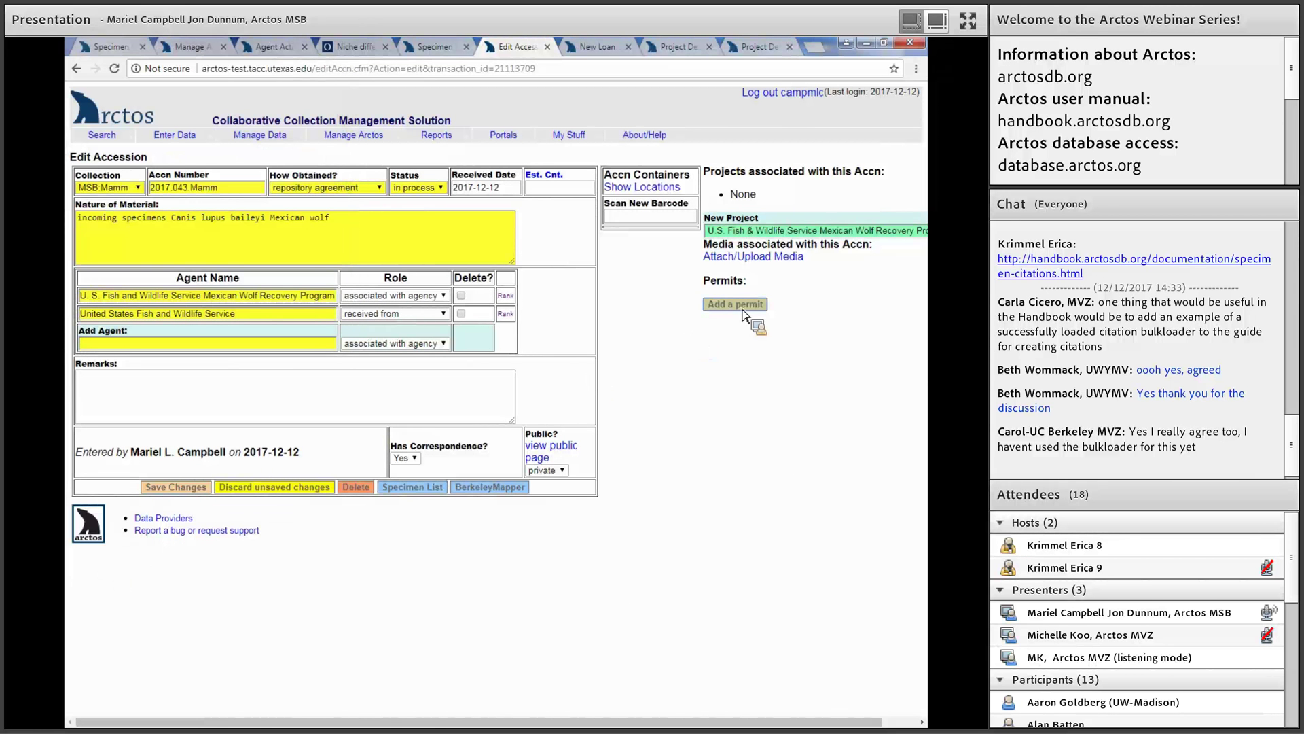
click(199, 495)
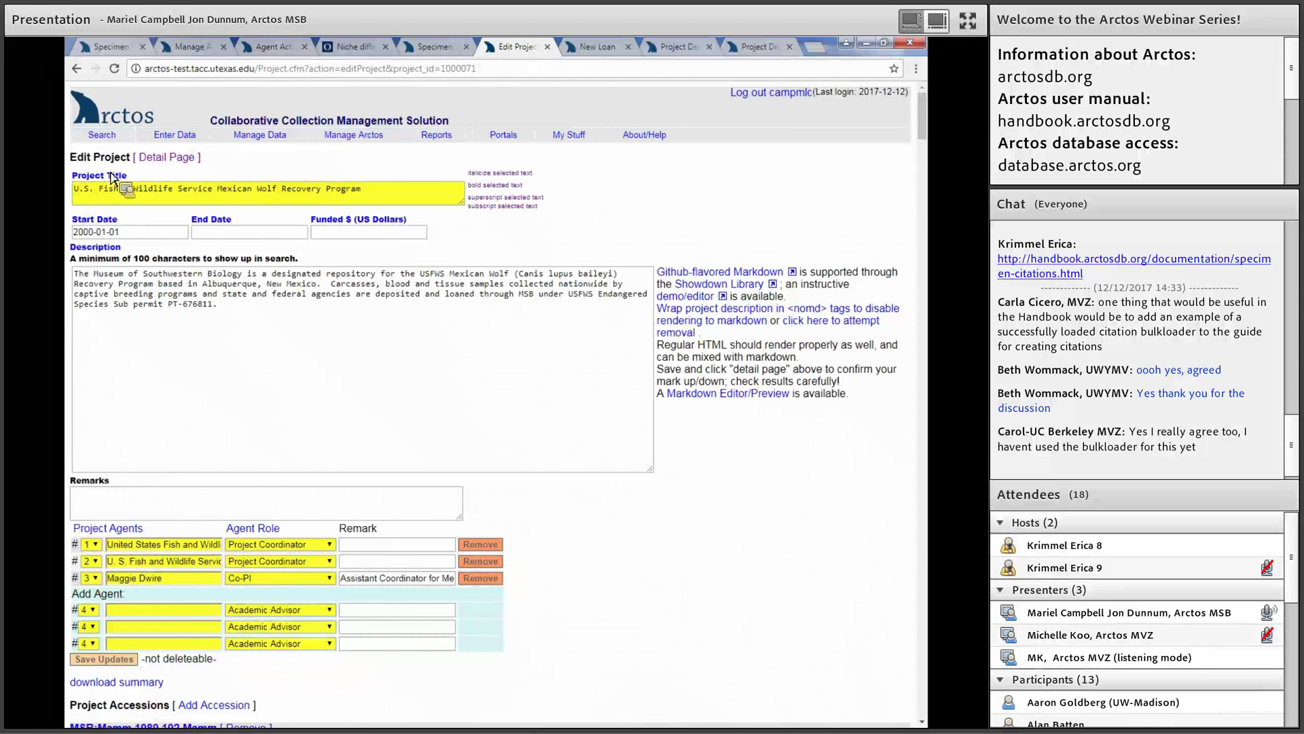
mouse_move(102, 135)
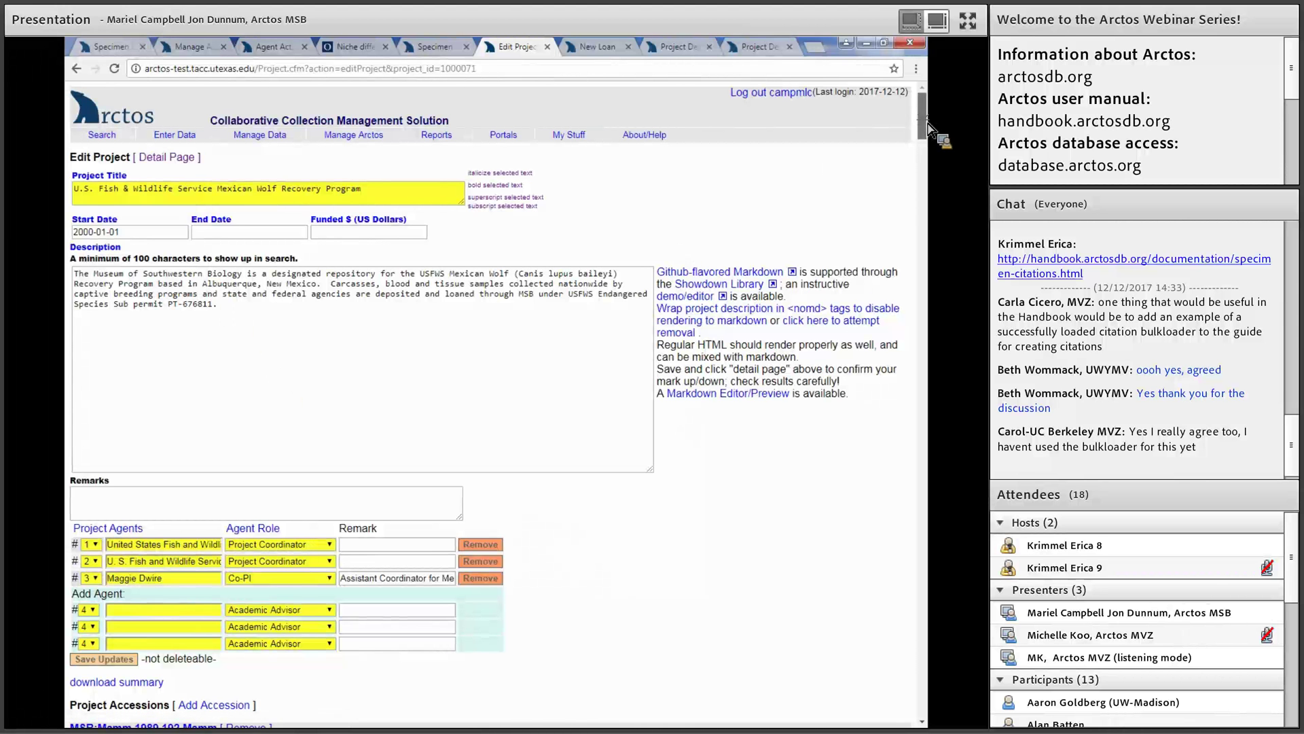
scroll(929, 125, down, 1)
scroll(929, 129, down, 1)
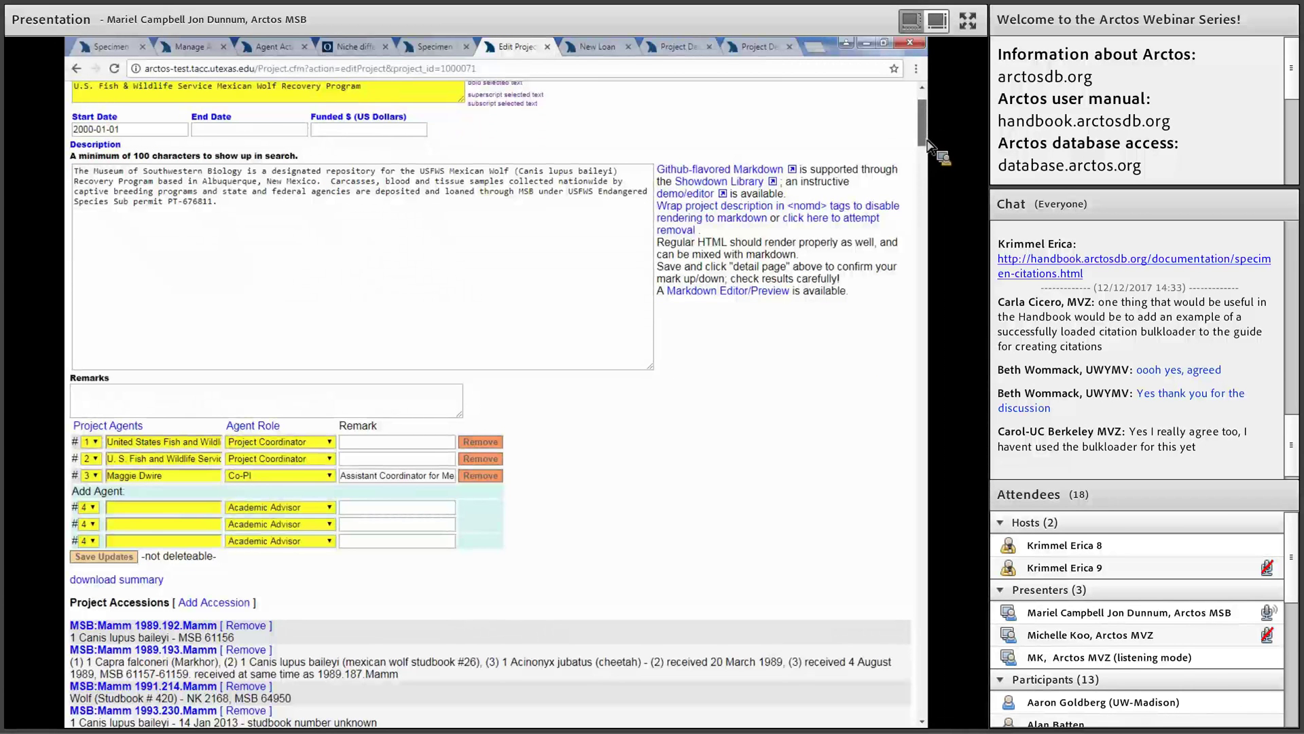
scroll(929, 139, down, 2)
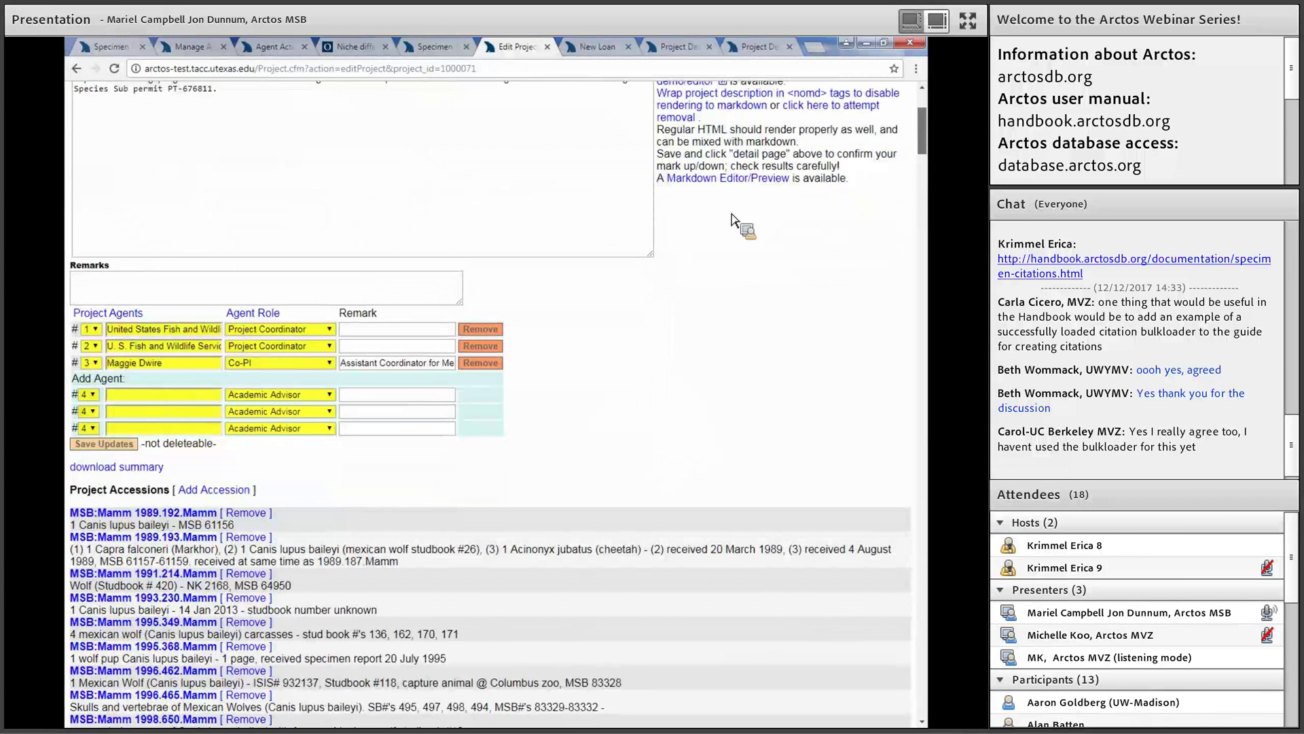
scroll(926, 146, down, 2)
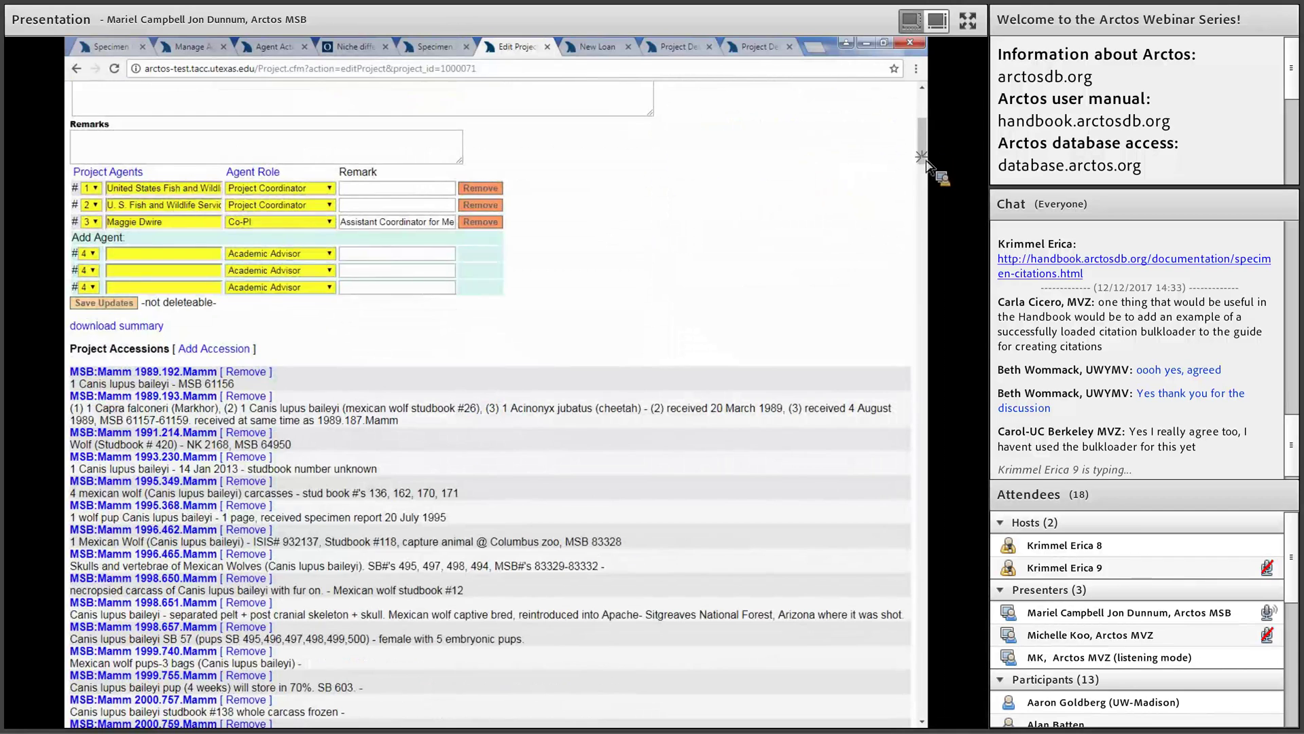
scroll(928, 157, down, 2)
drag(926, 168, 930, 216)
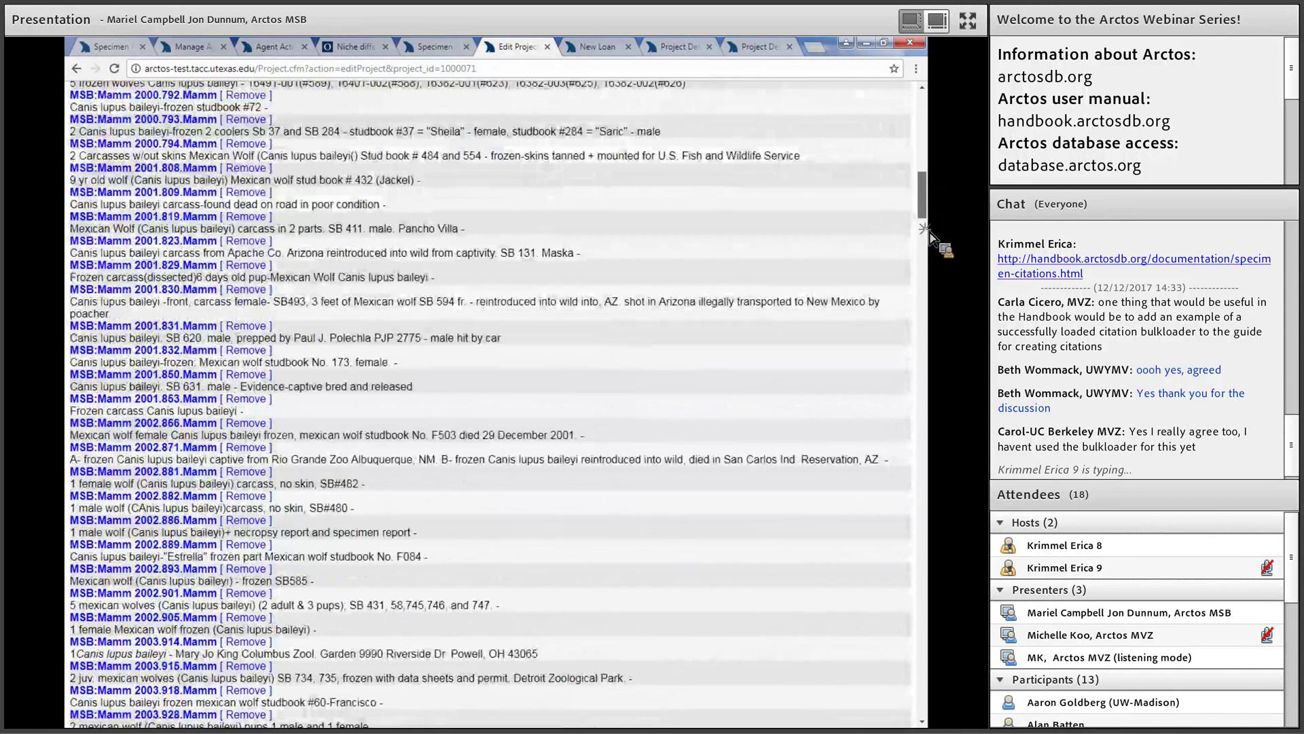
scroll(930, 251, down, 2)
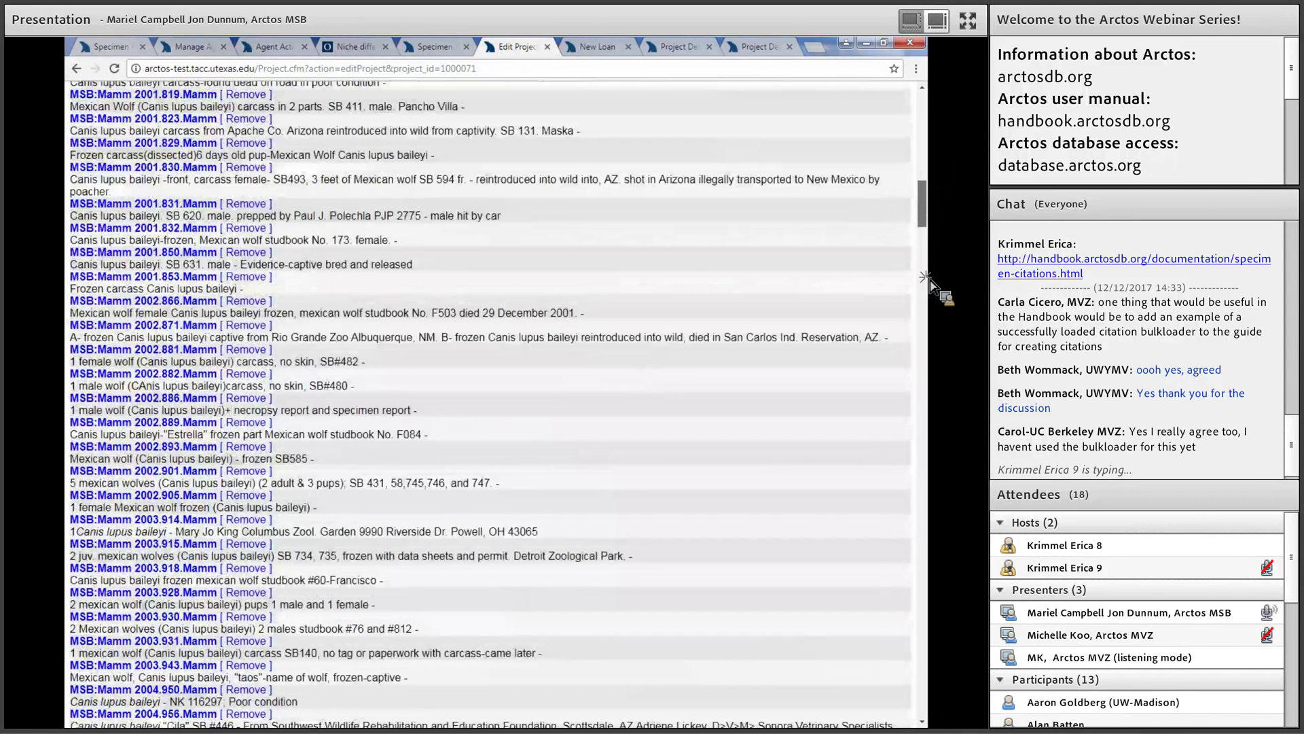
scroll(930, 285, down, 8)
scroll(934, 374, down, 5)
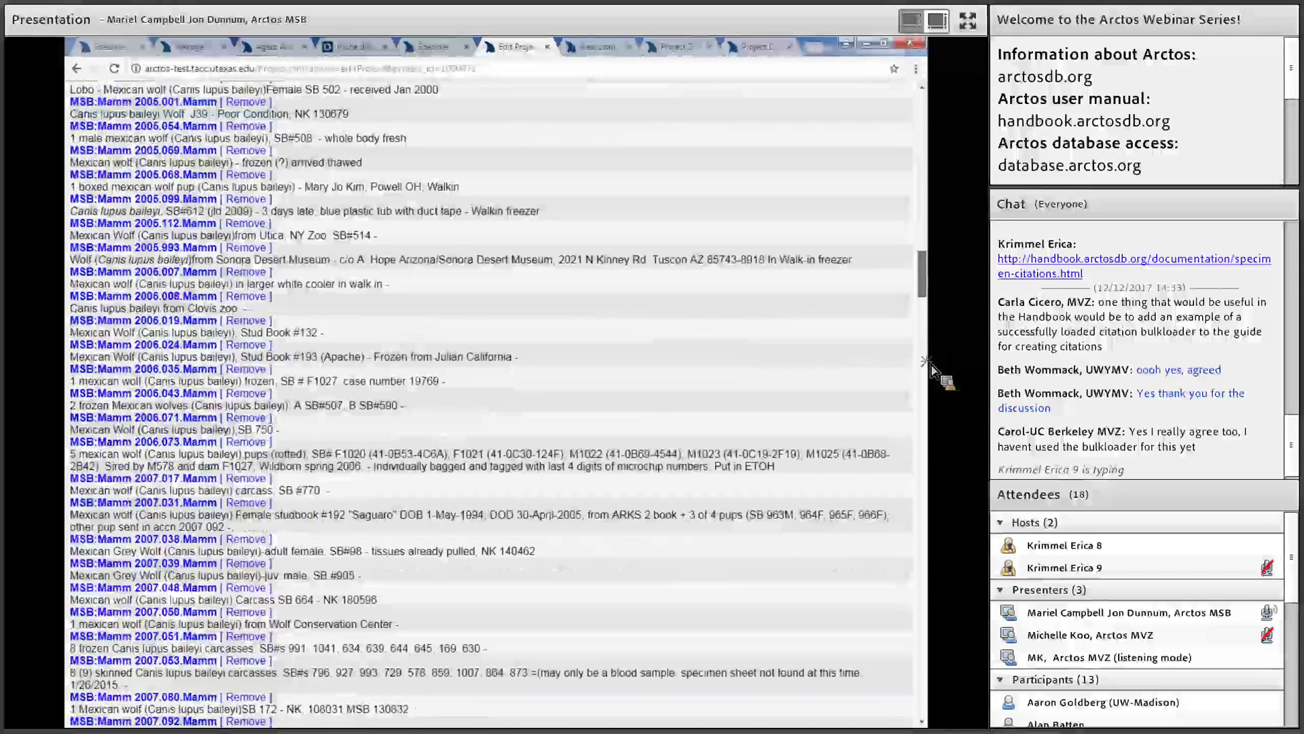
scroll(932, 435, down, 5)
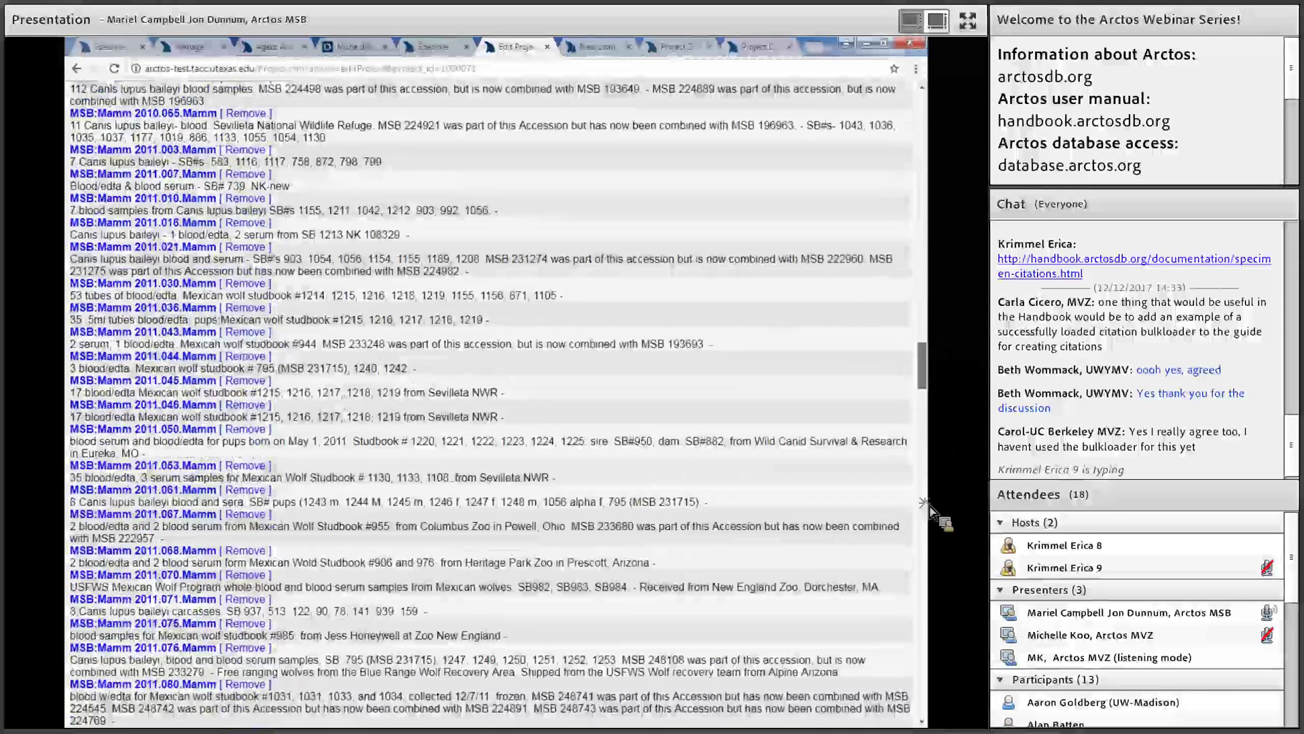
scroll(933, 475, down, 3)
scroll(932, 401, down, 3)
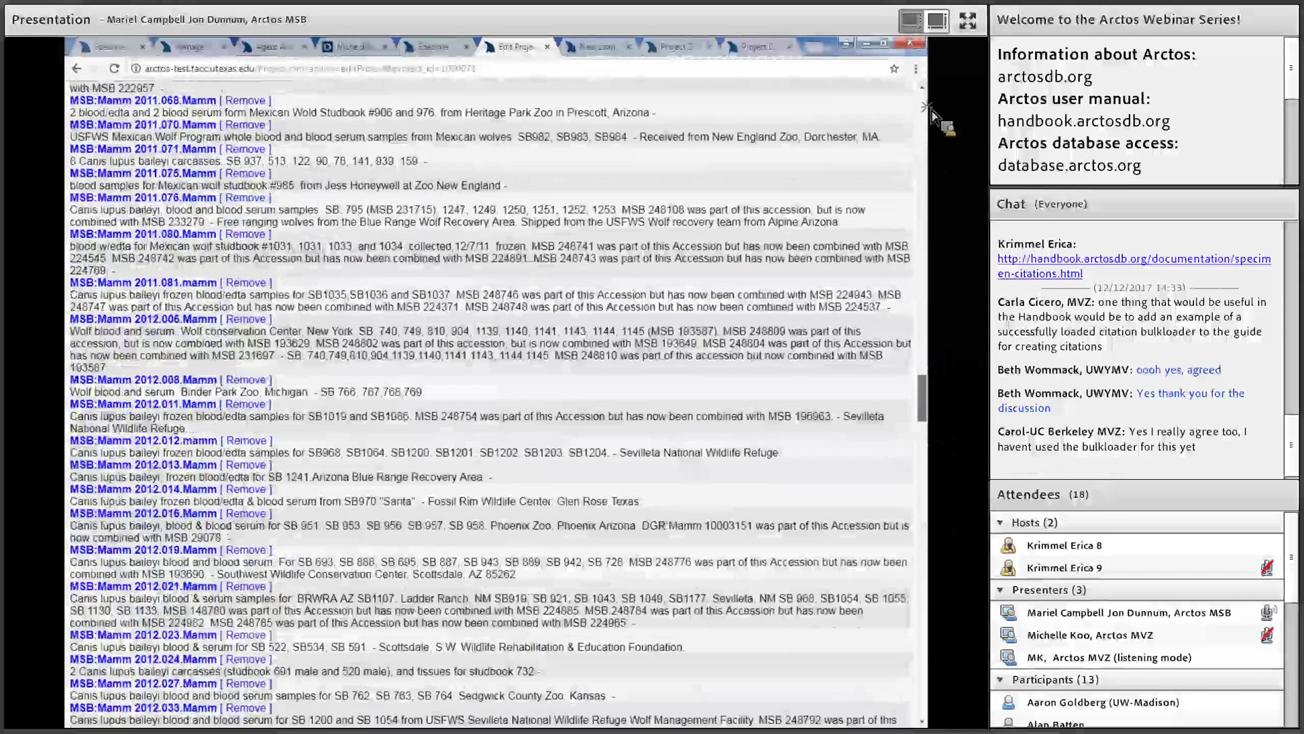
scroll(938, 121, up, 15)
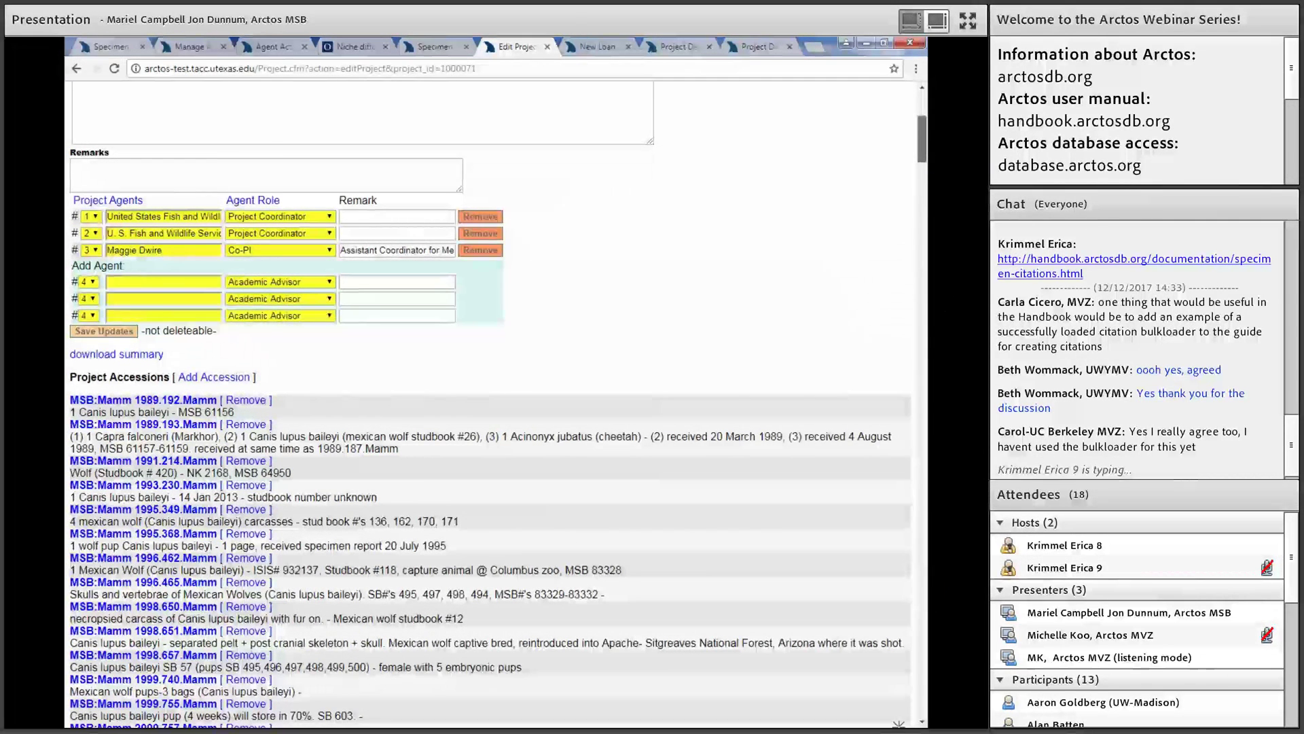
scroll(899, 724, down, 15)
scroll(234, 593, down, 5)
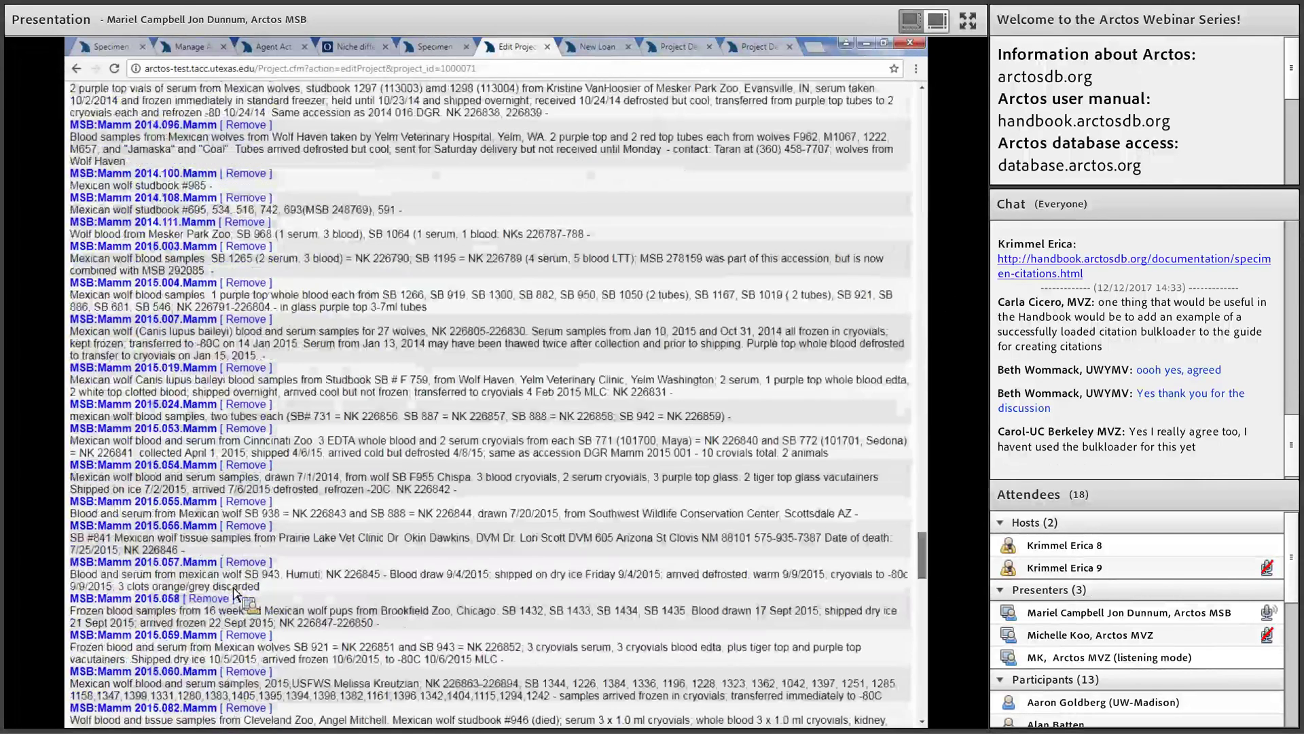
scroll(937, 180, down, 15)
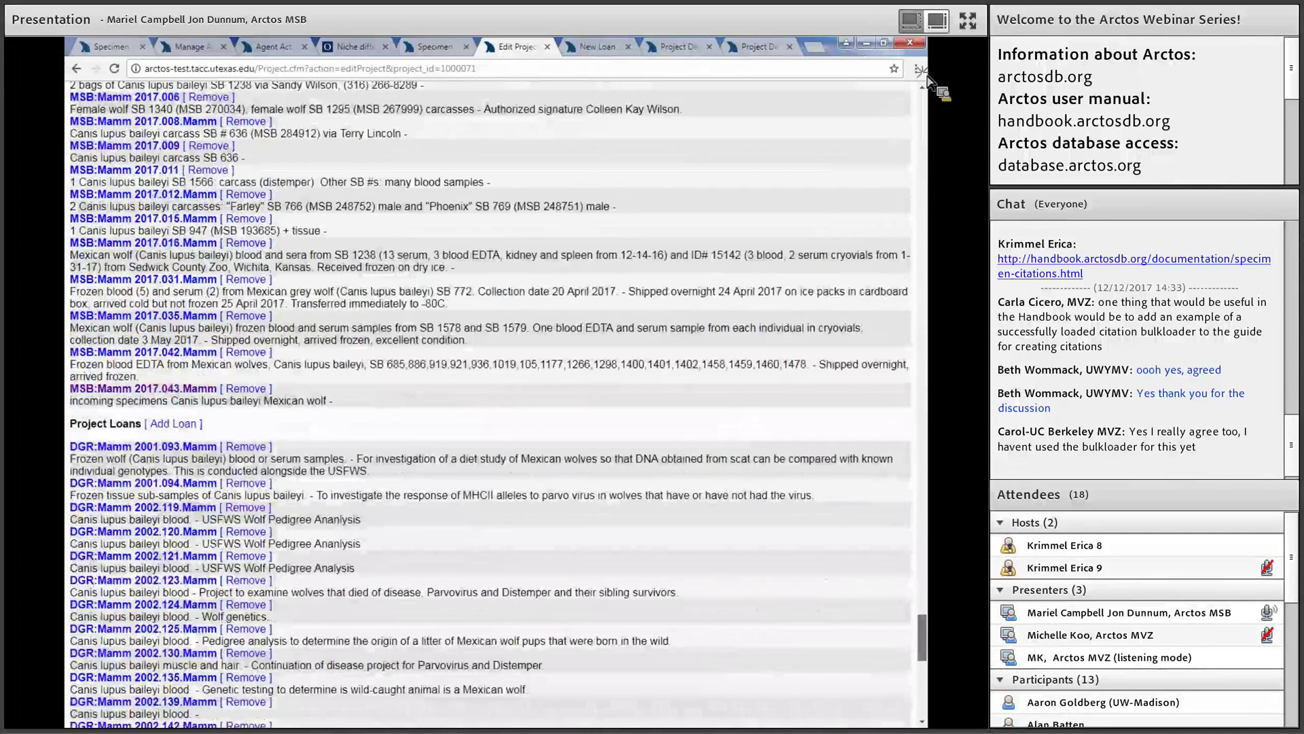
scroll(931, 81, down, 10)
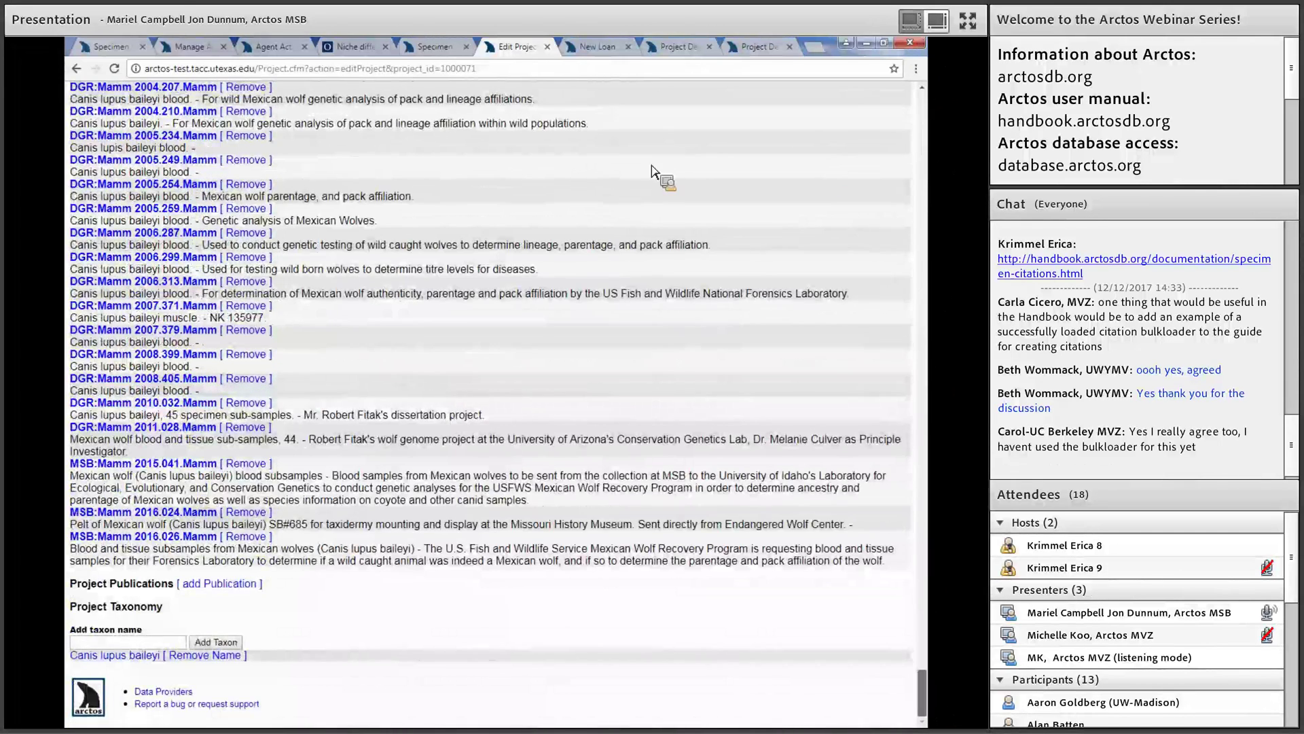
key(Home)
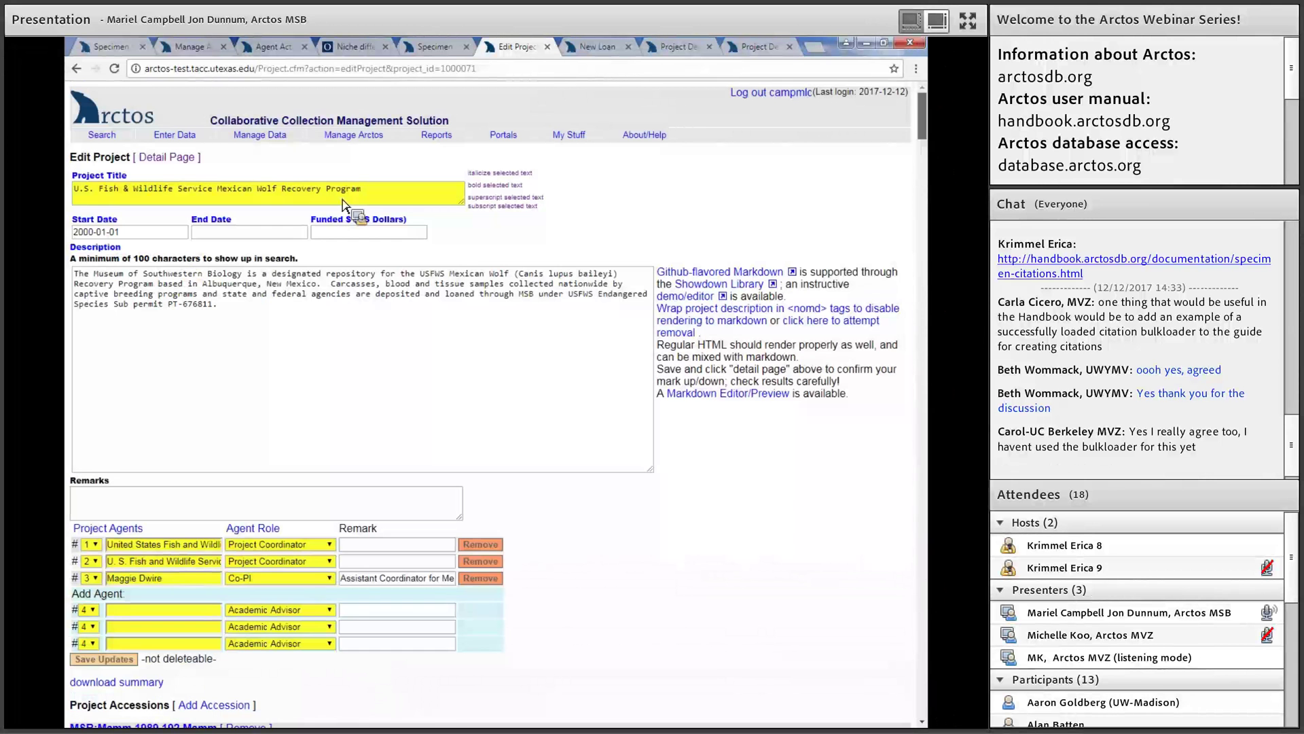
Step: Open the Mexican Wolf Recovery Program detail page and scroll through its specimens, related projects and taxonomy
click(182, 161)
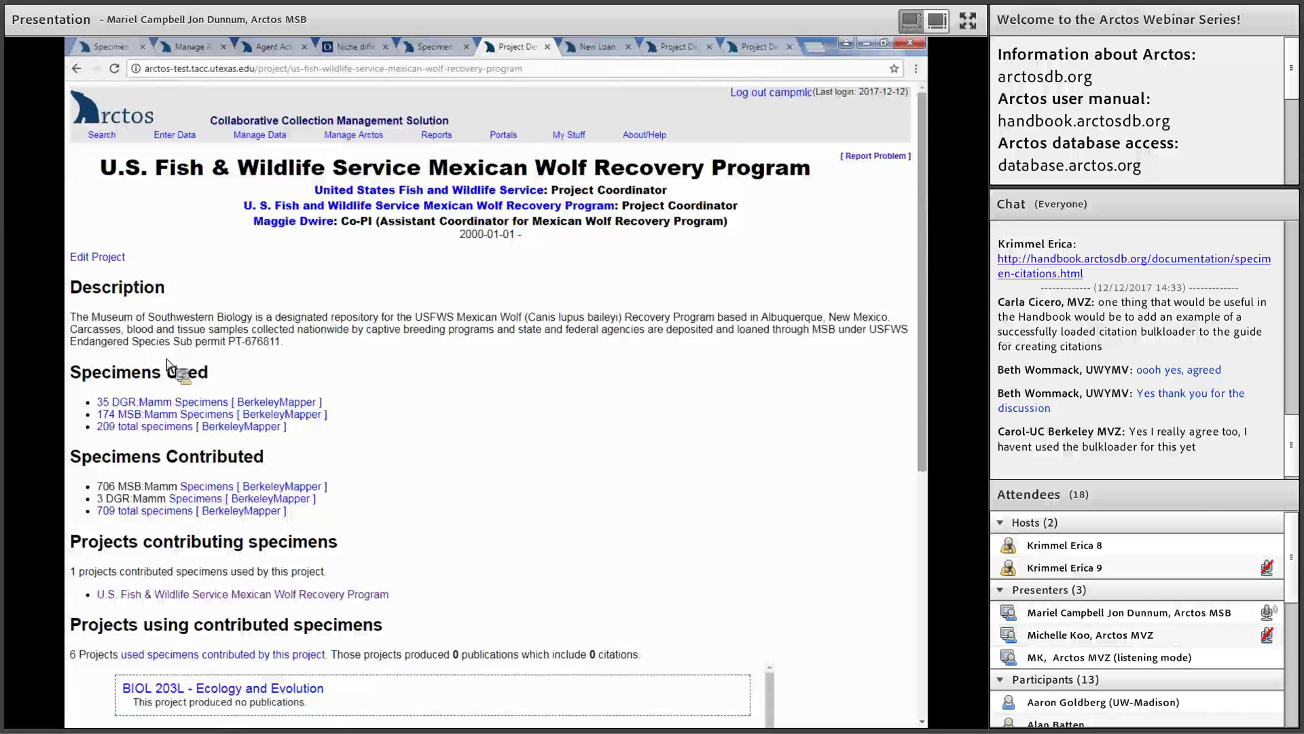
scroll(143, 339, down, 1)
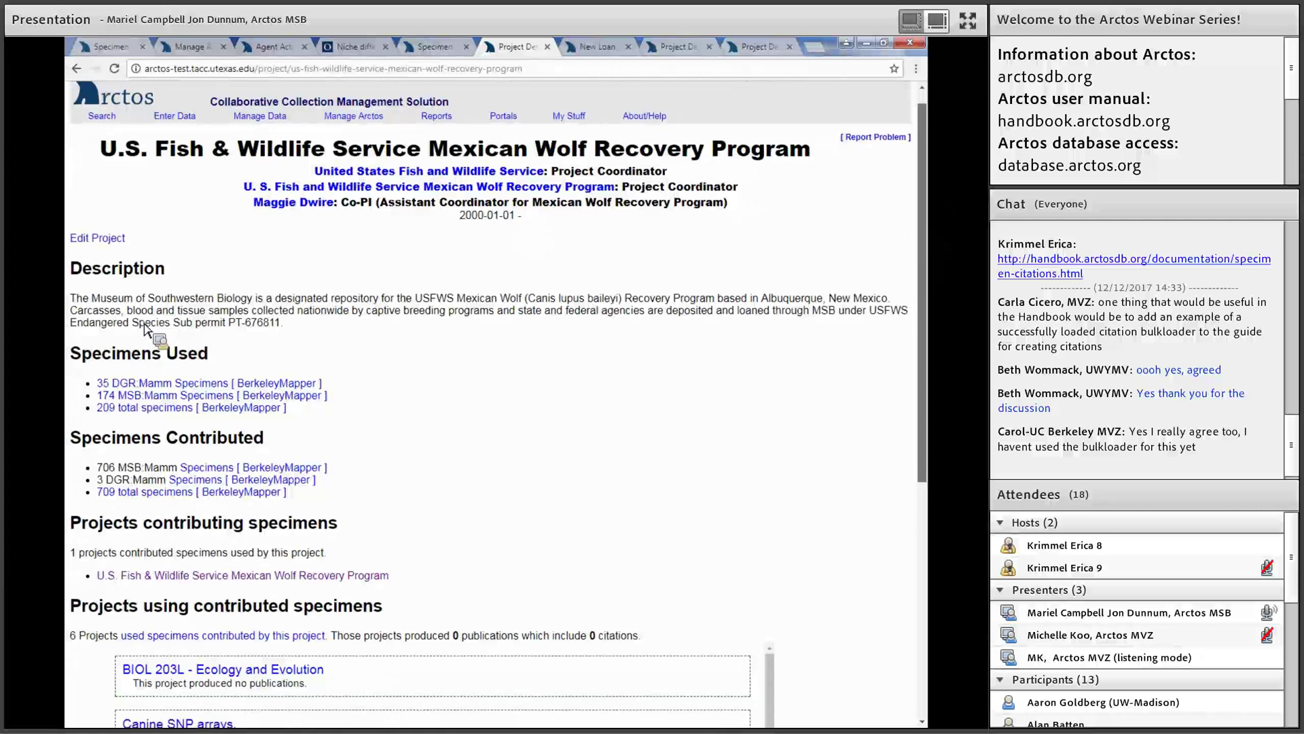
scroll(139, 330, down, 3)
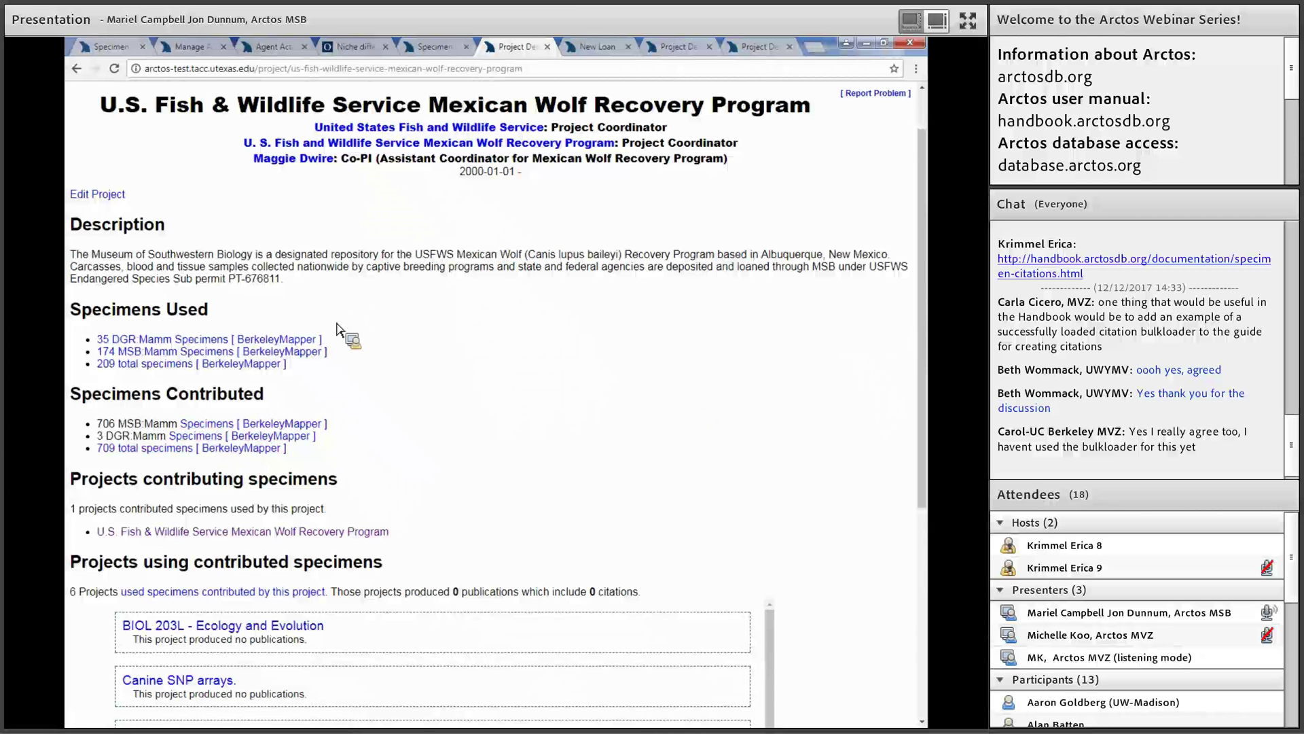
scroll(337, 328, down, 1)
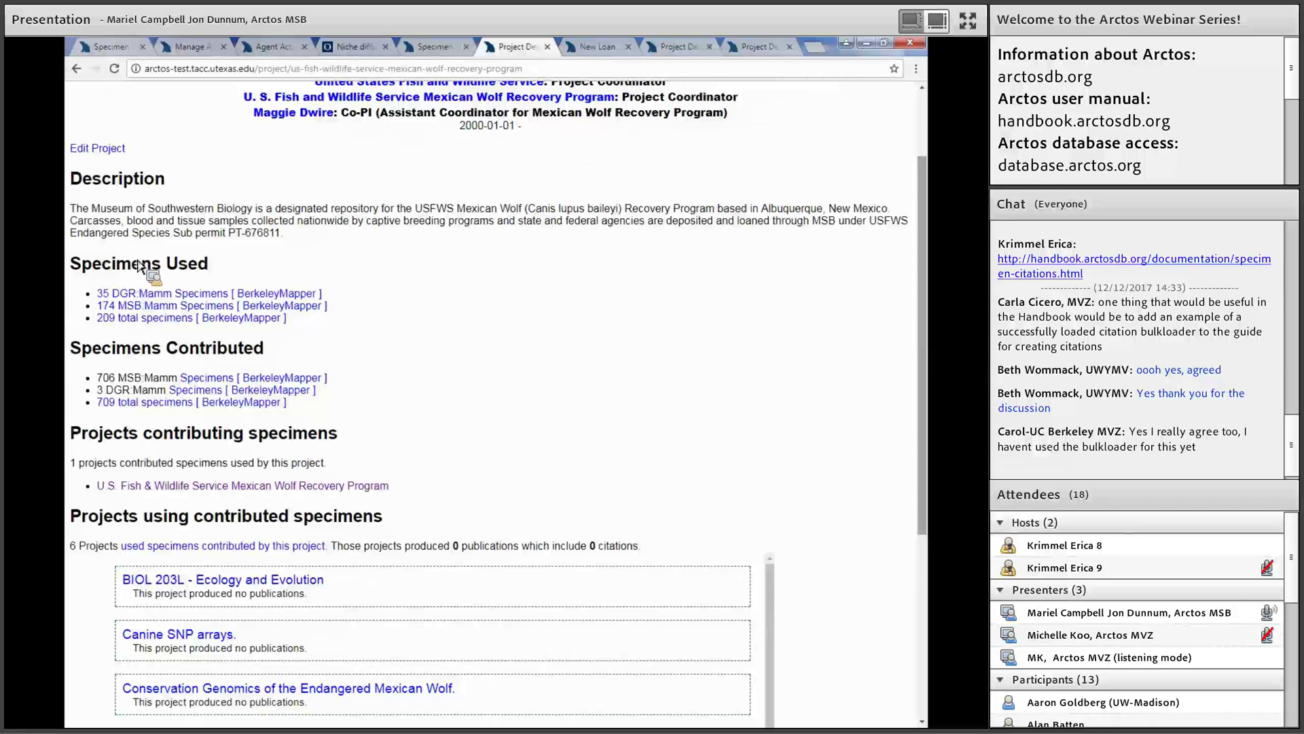
scroll(909, 247, down, 2)
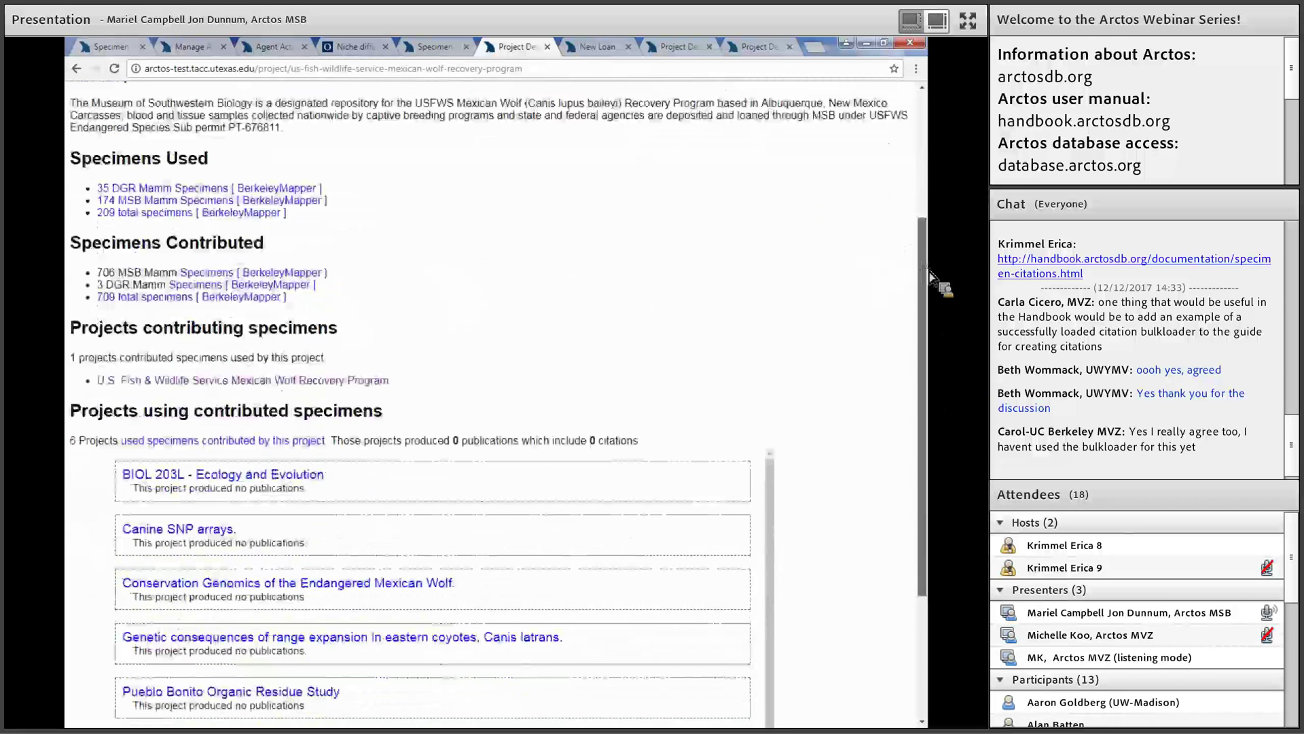
scroll(544, 306, down, 1)
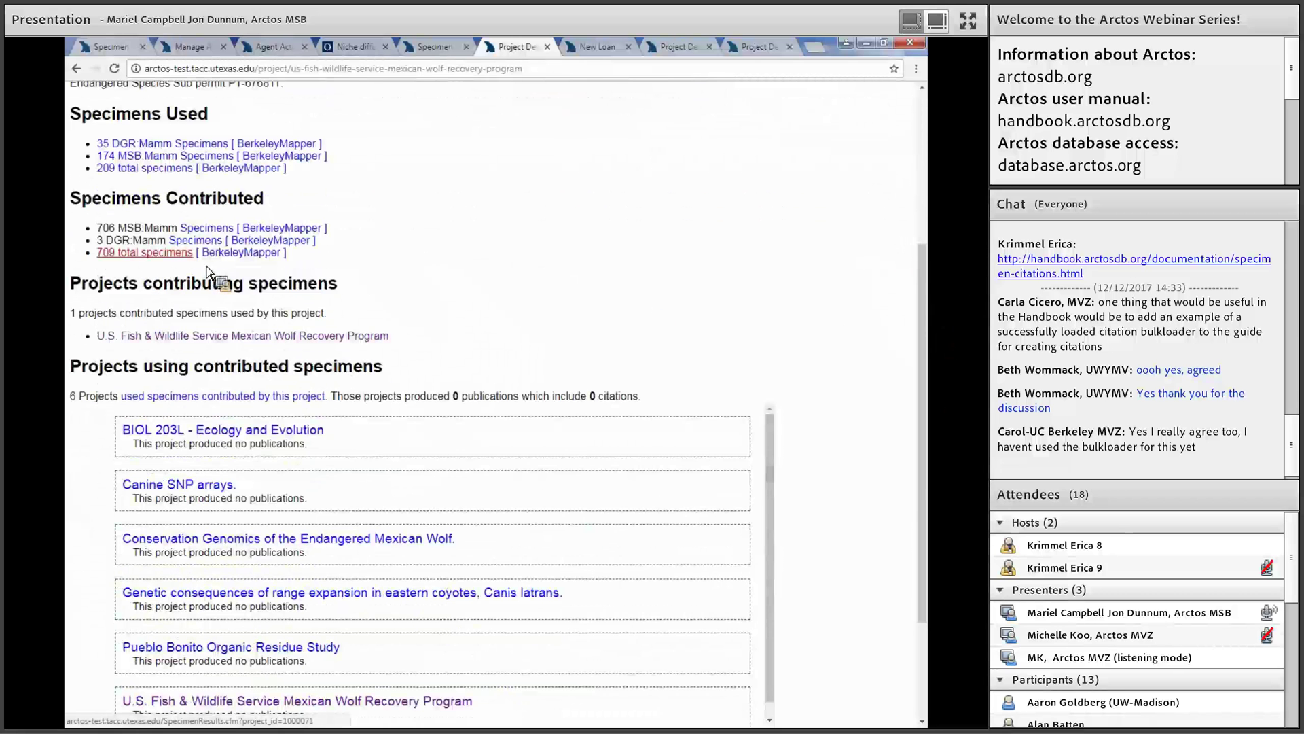
scroll(370, 314, down, 2)
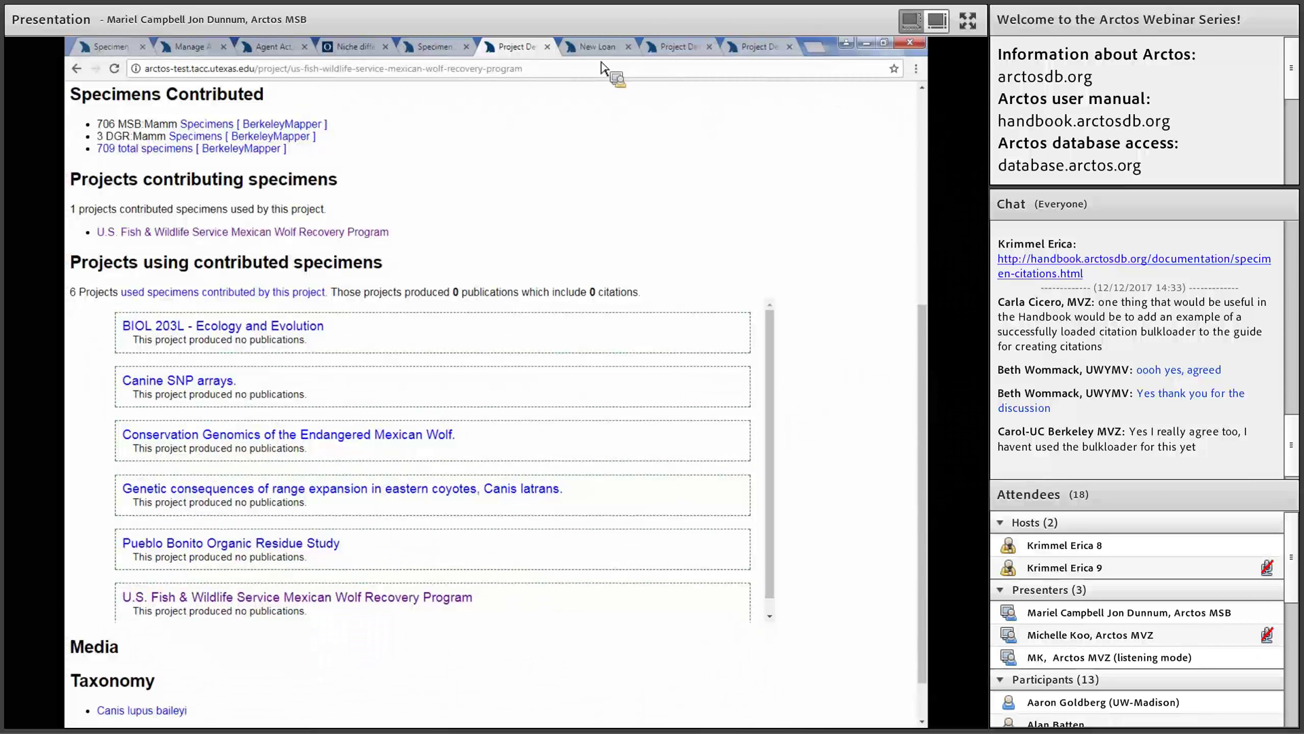
key(Home)
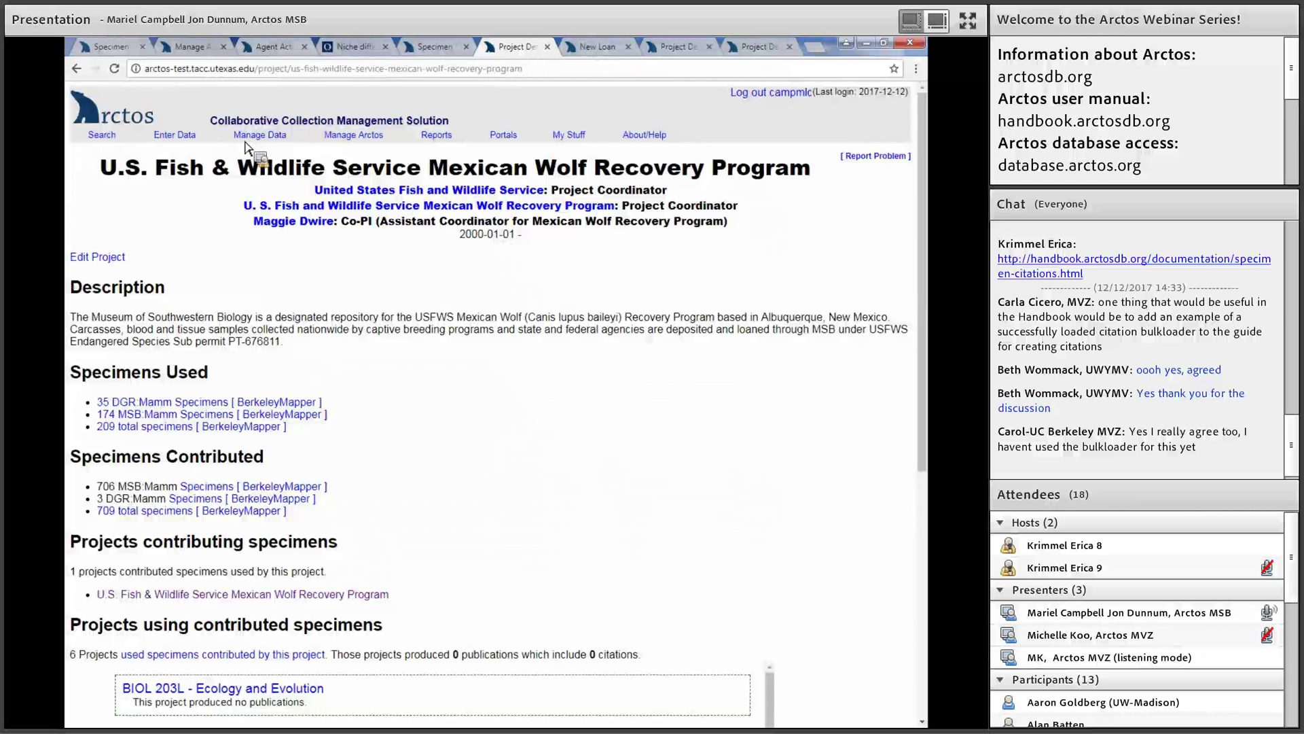
key(ctrl+Tab)
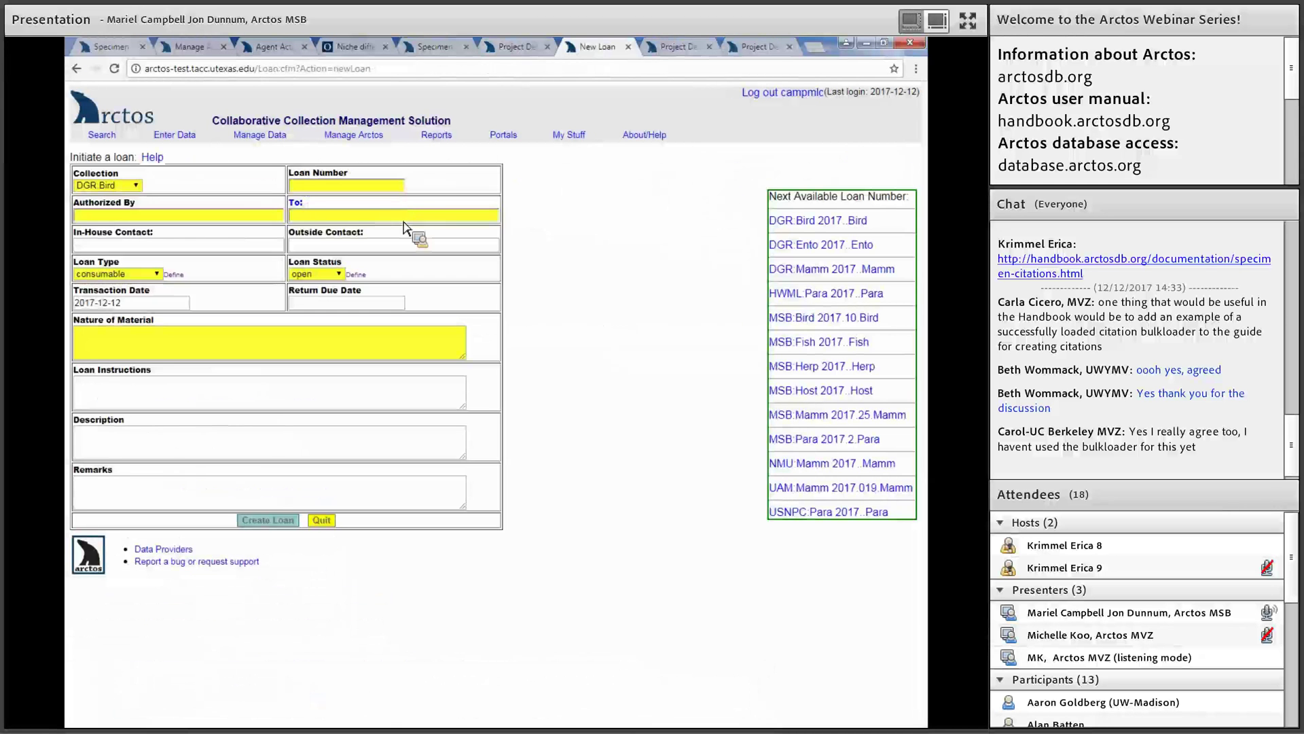
Step: Start the loan with the next available MSB:Mamm number, 2017.25.Mamm
mouse_move(259, 134)
mouse_move(258, 189)
click(107, 185)
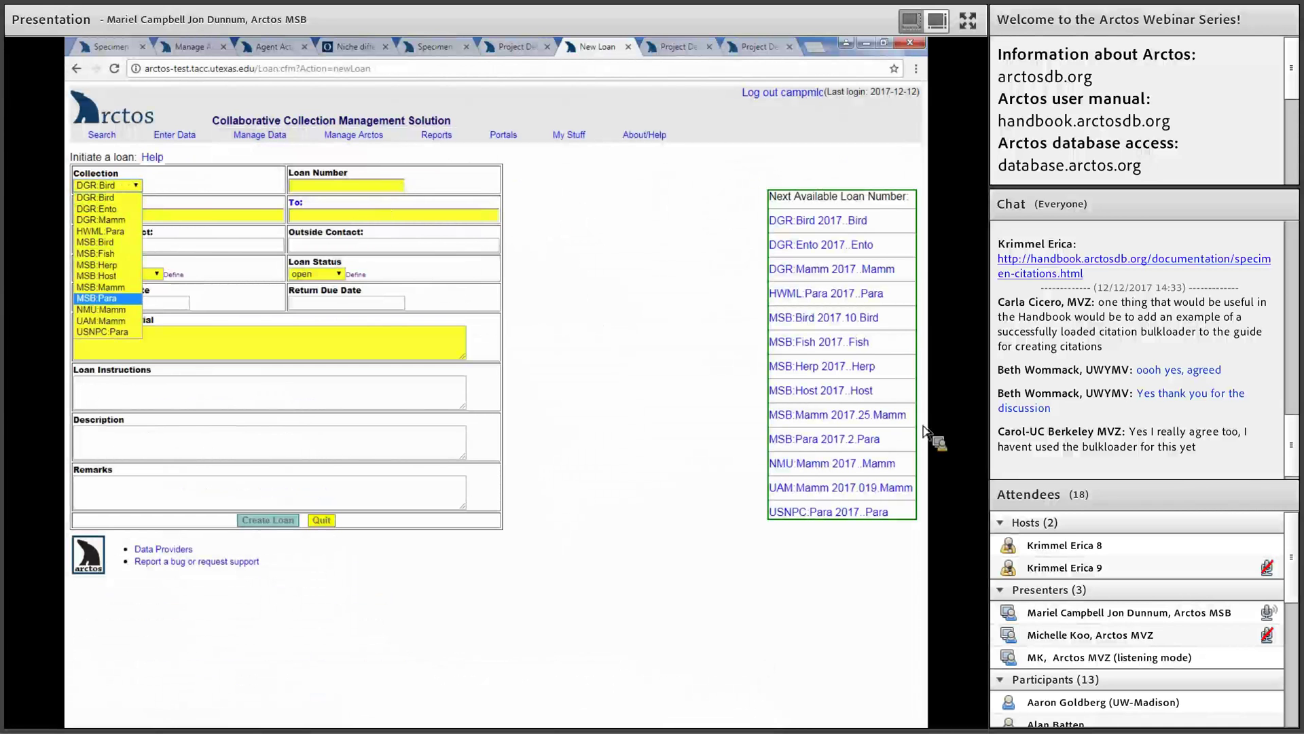
key(Return)
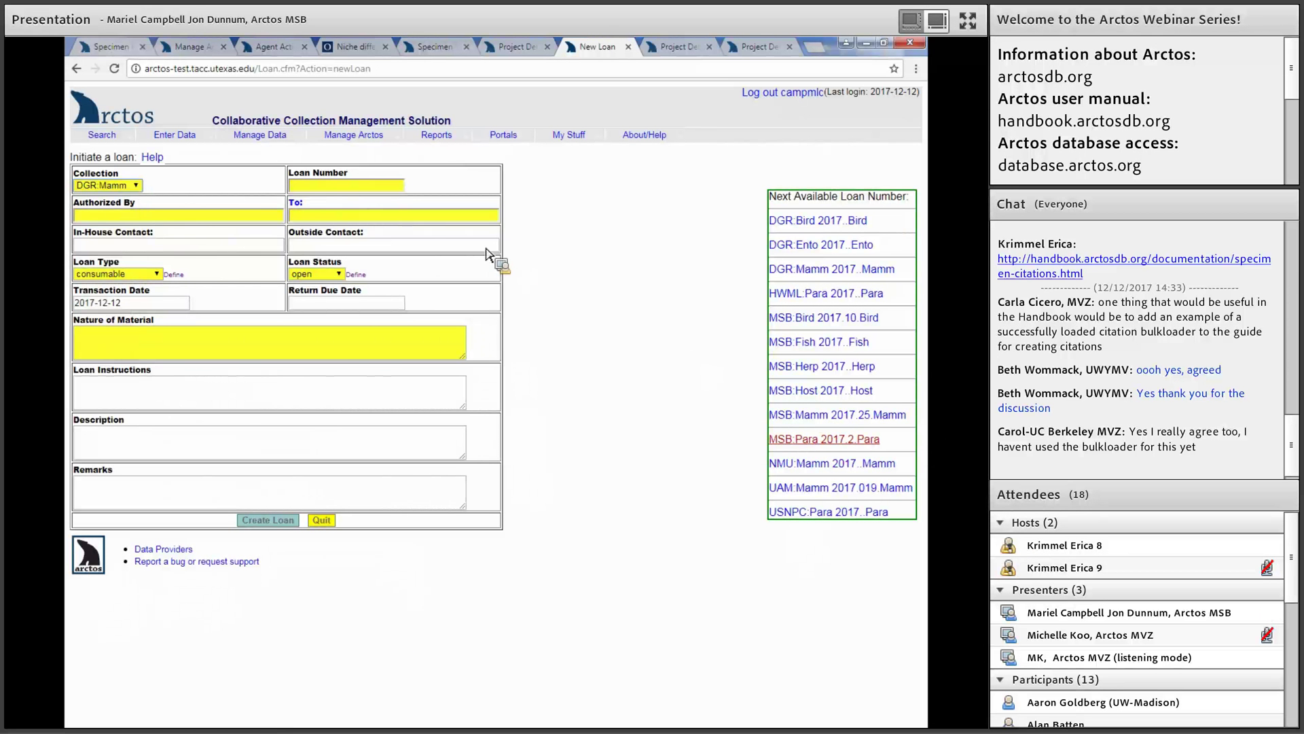
key(Return)
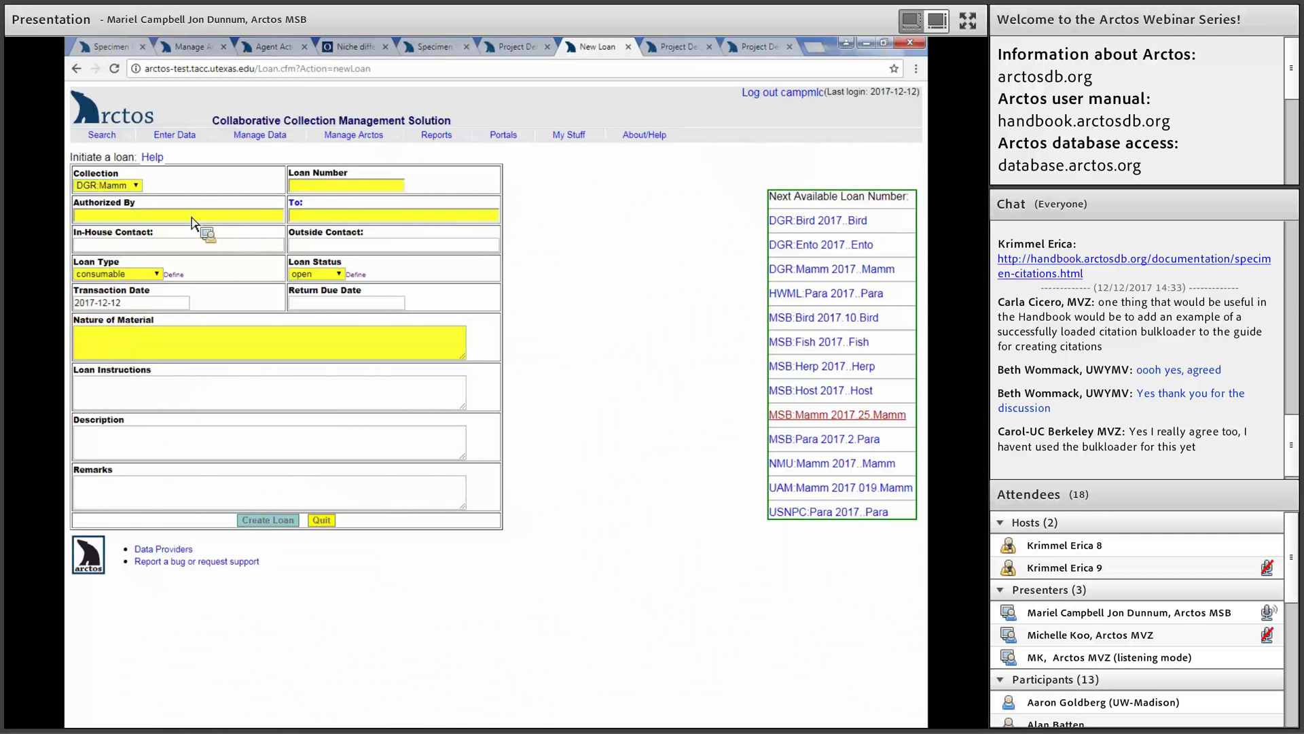
Step: Fill in the authorizing agent and the loan recipient by name lookup
click(192, 216)
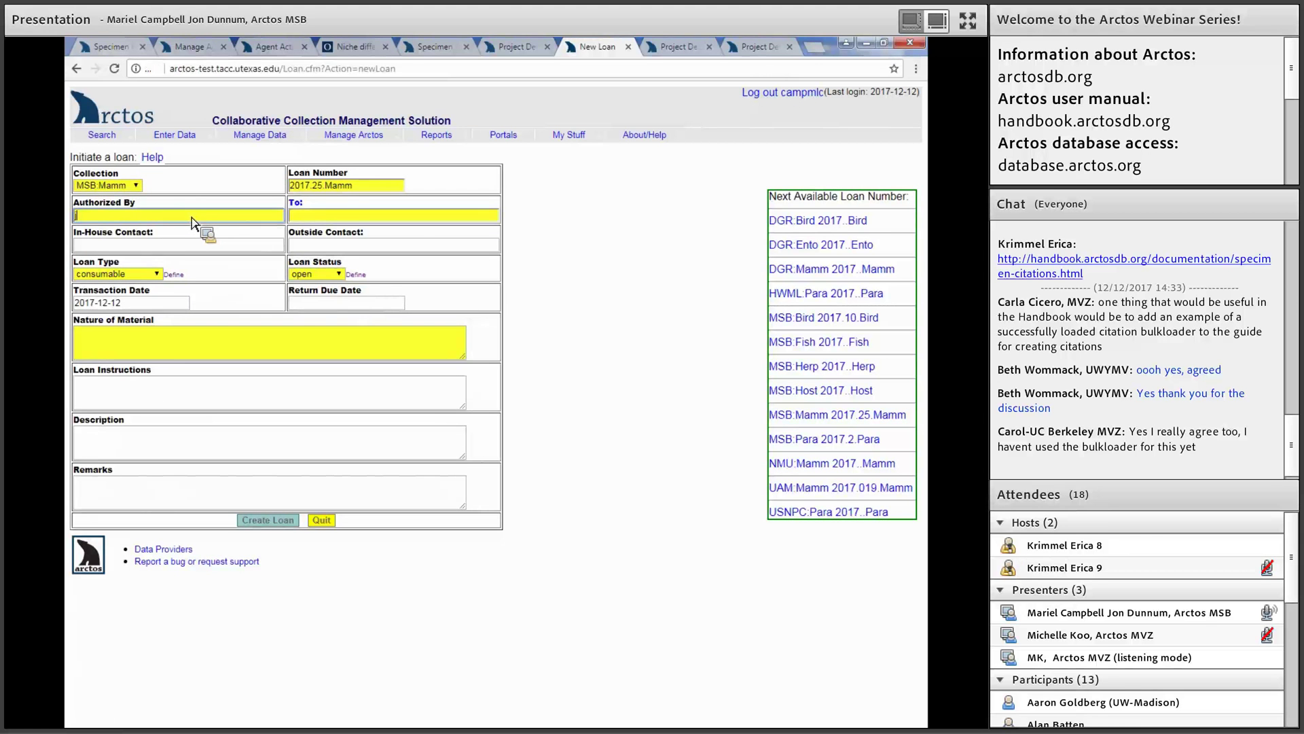
text(joseph a. cook)
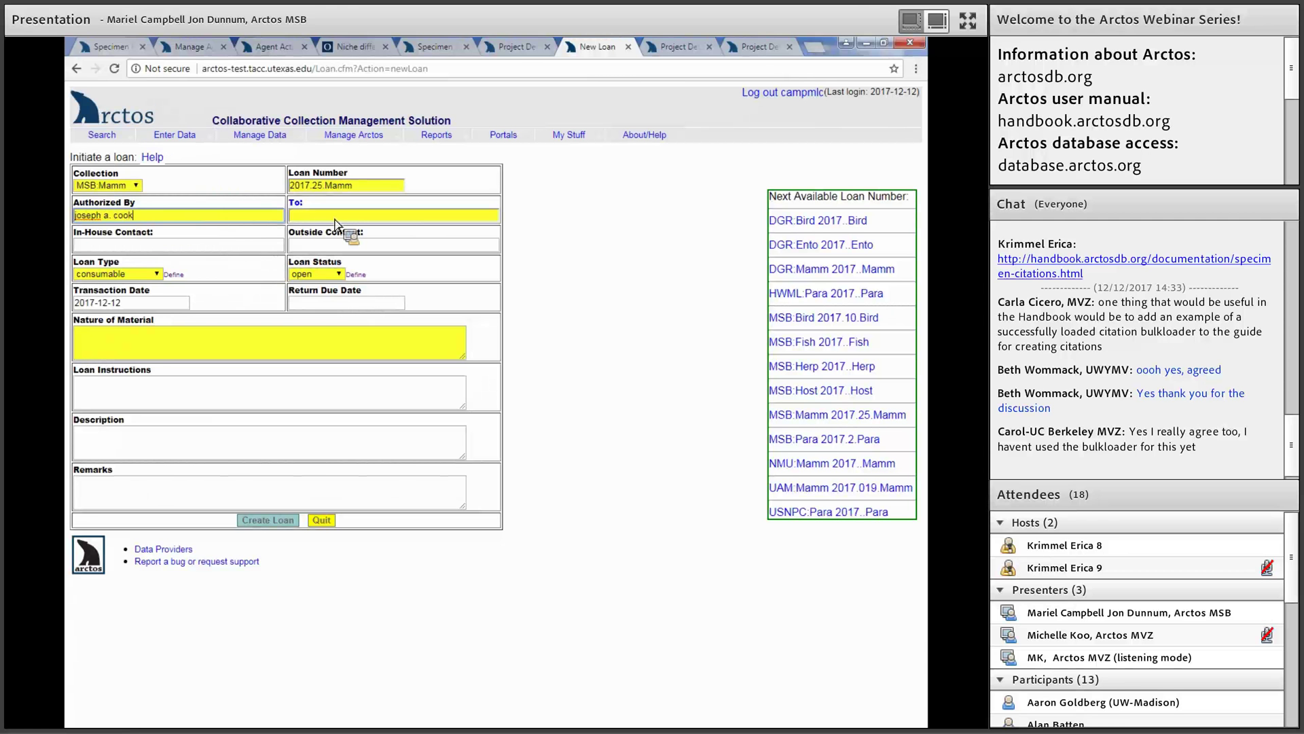
key(Tab)
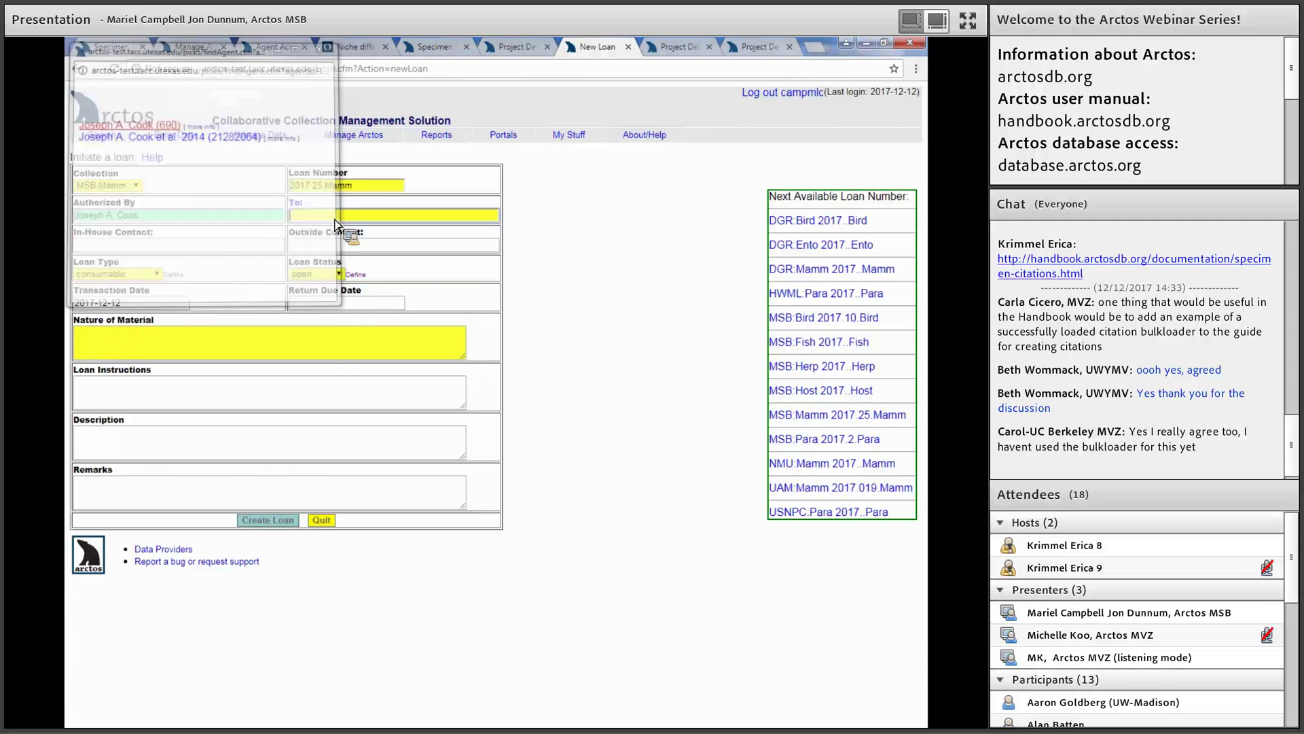
text(joseph a. cook)
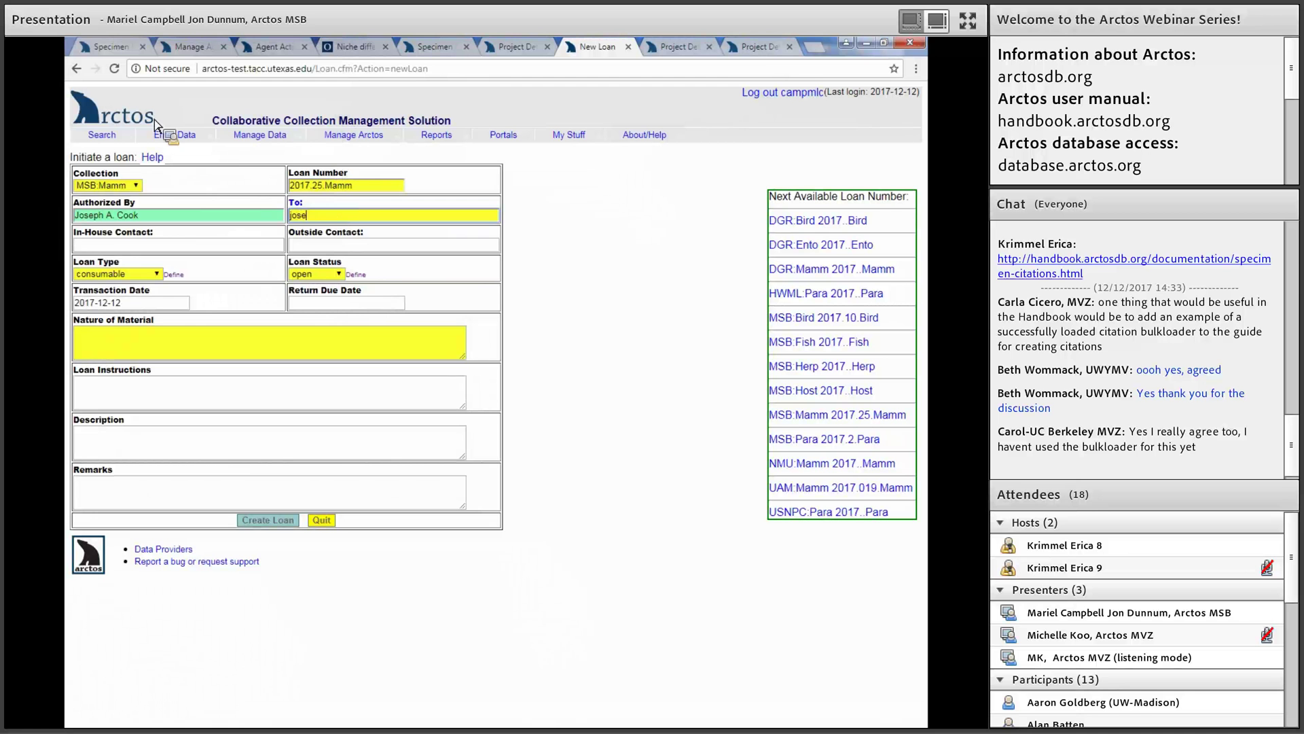
click(146, 249)
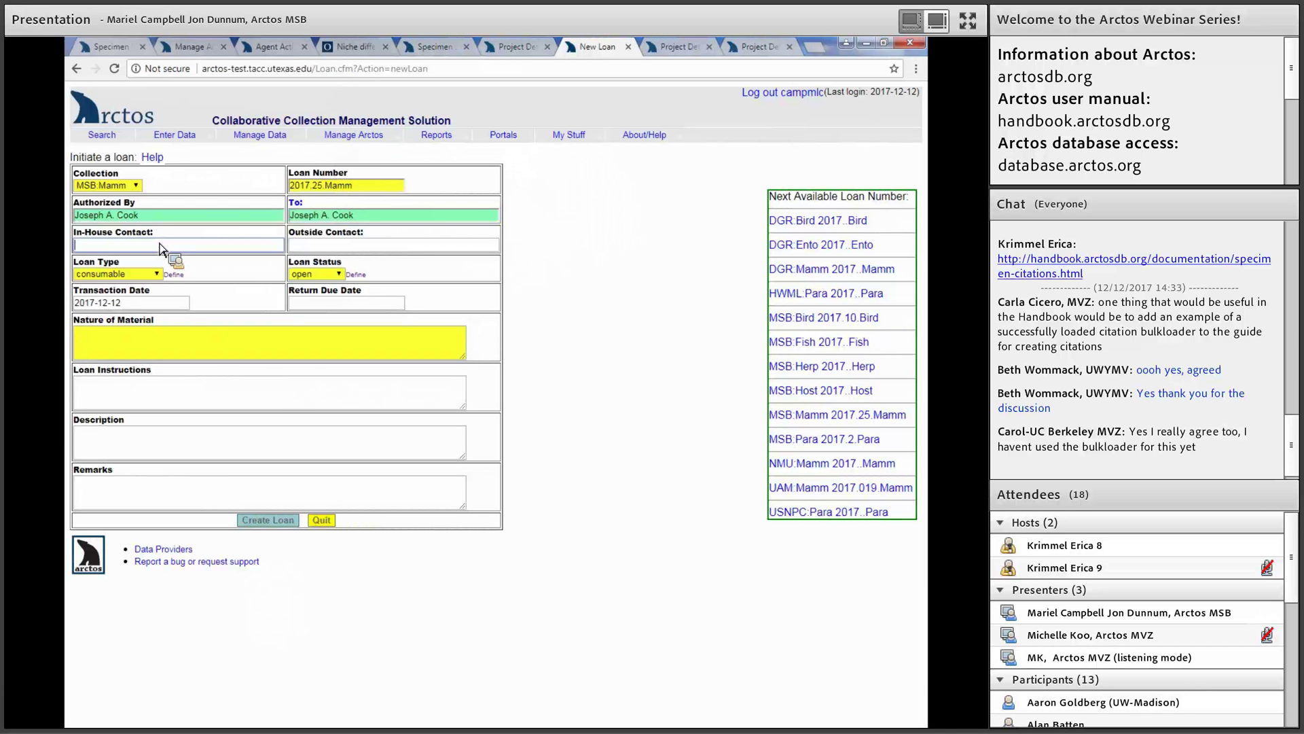
Step: Pick the in-house contact and outside contact agents from the agent lookup matches
text(mariel)
click(320, 249)
key(Tab)
key(Return)
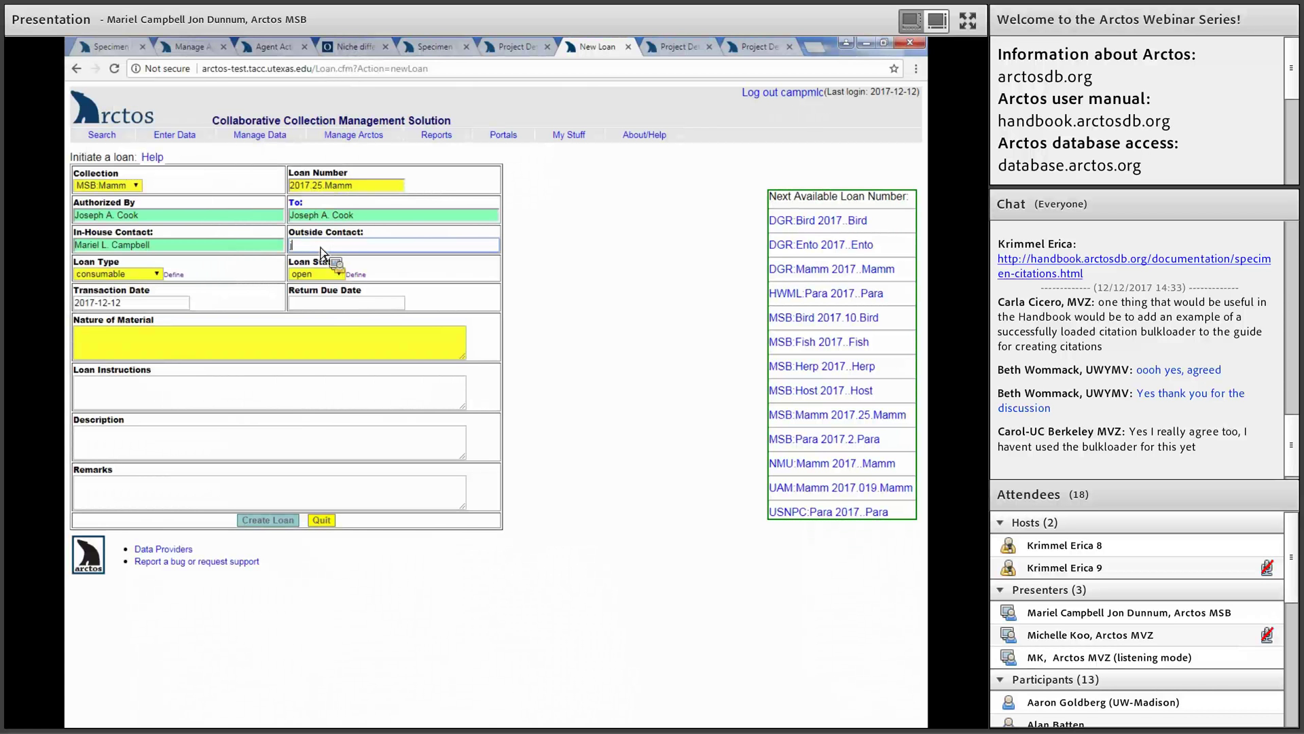
text(jon)
key(BackSpace)
key(BackSpace)
key(BackSpace)
key(BackSpace)
text(dunnum)
key(Tab)
key(shift+Tab)
key(Return)
click(339, 274)
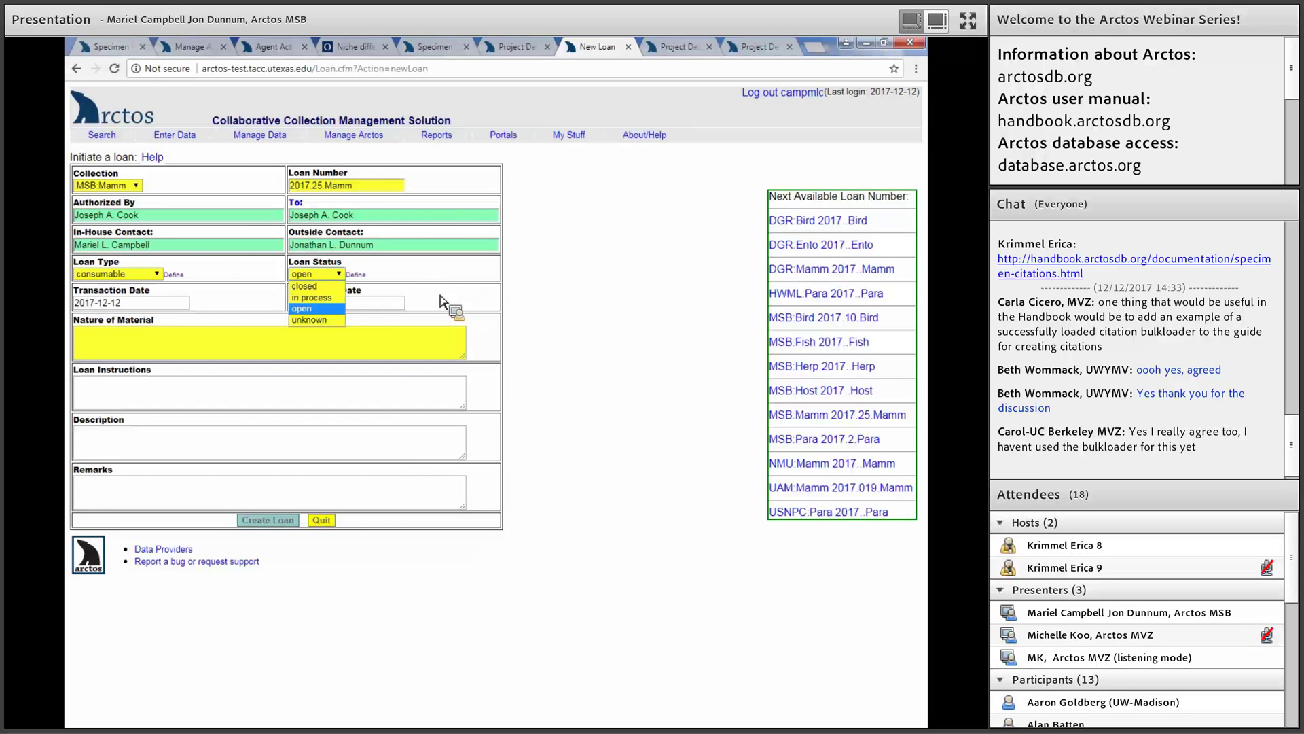
Step: Keep status open, set the return due date to 2017-12-12, and enter nature of material 'test loan for demo'
key(Tab)
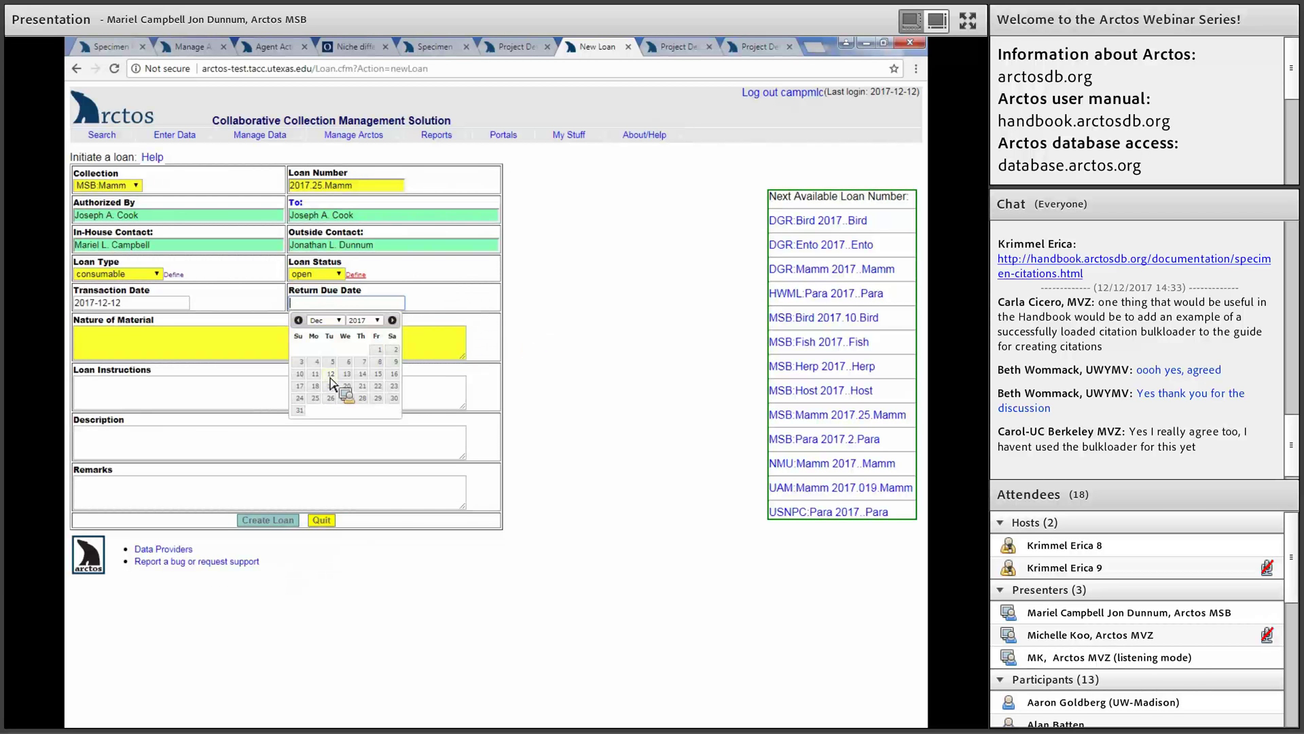
click(278, 334)
click(278, 334)
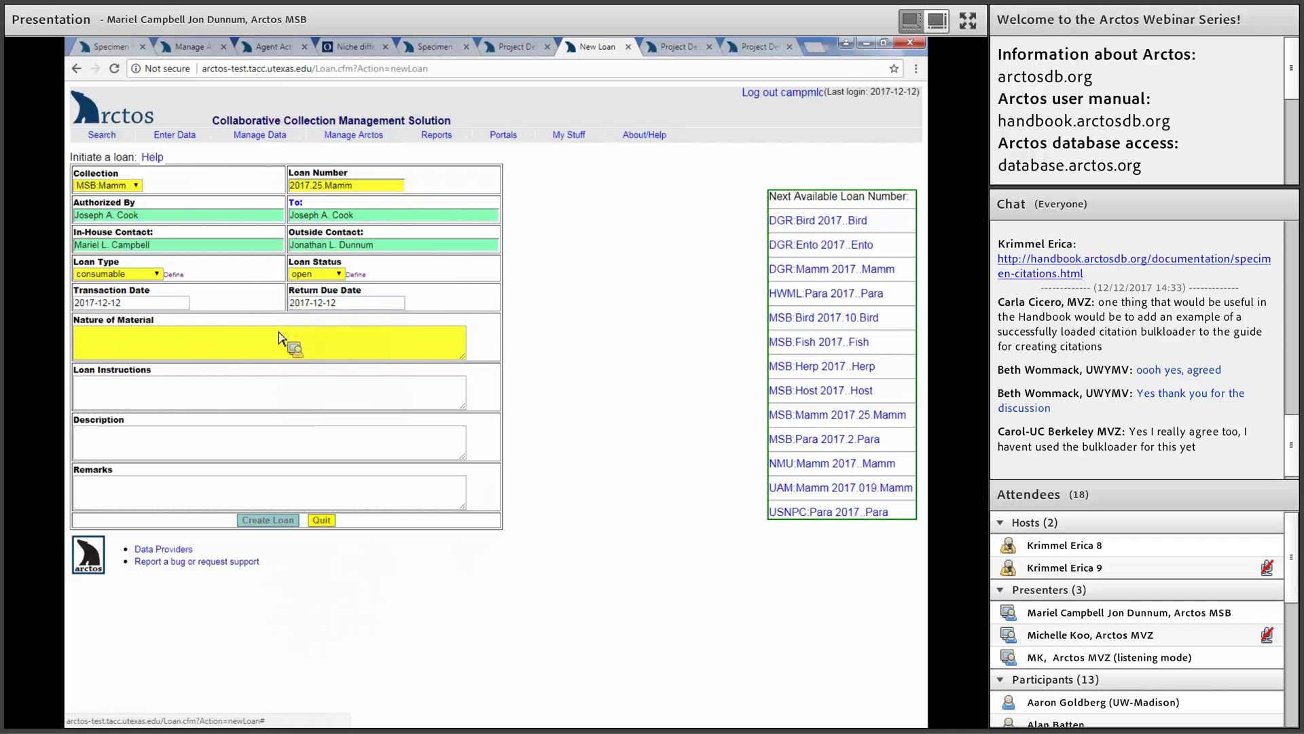
text(test loa)
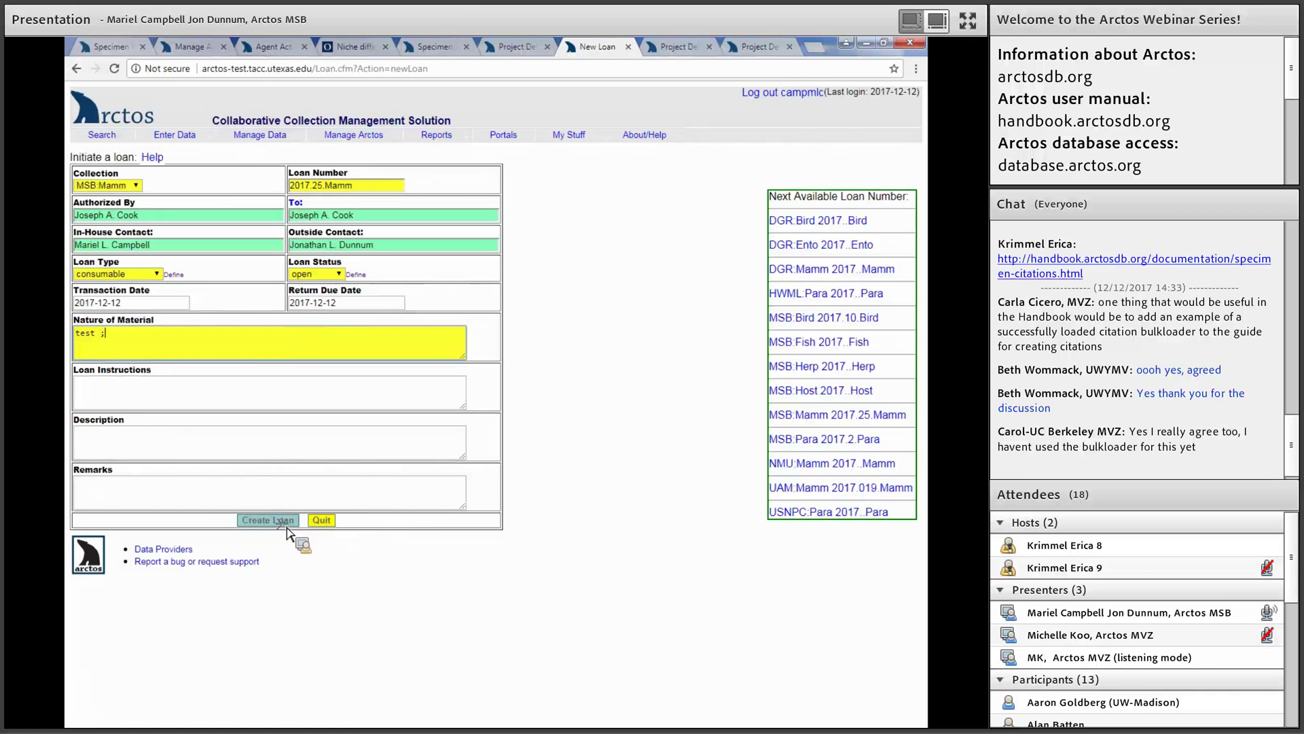
text(n for demo)
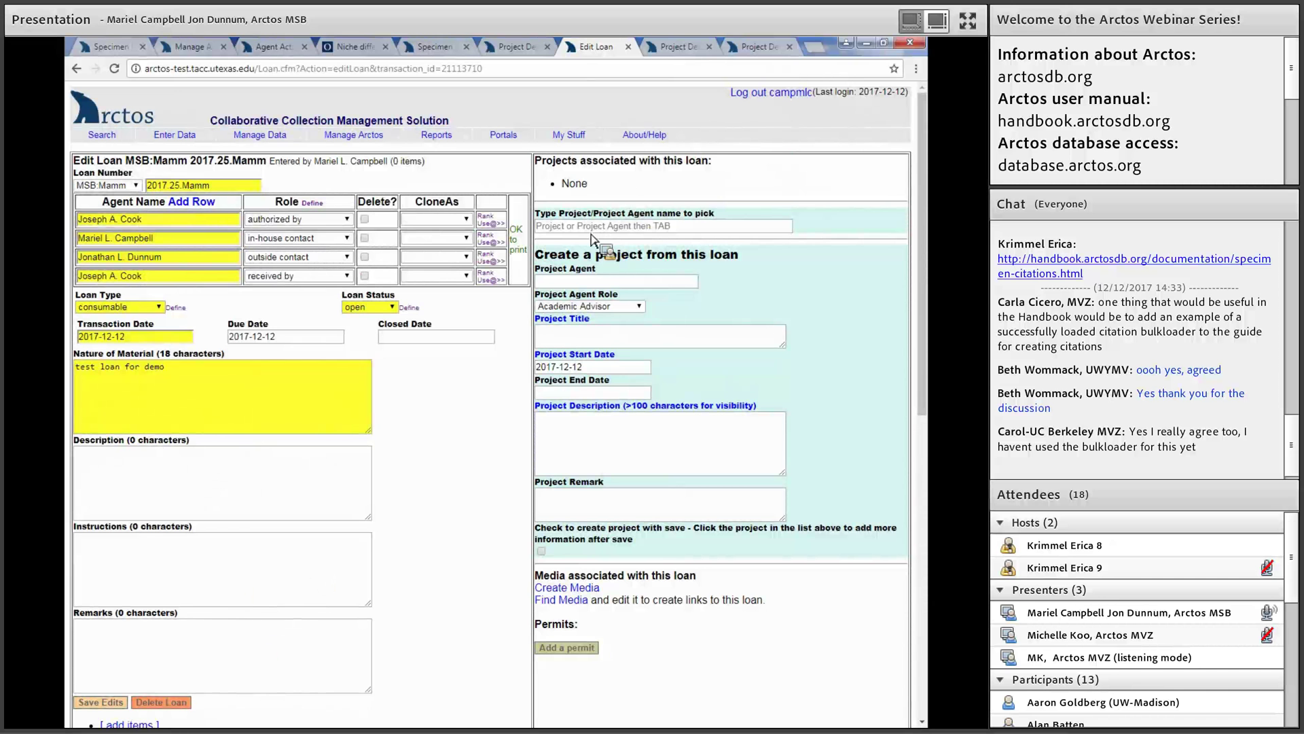
Step: Enter the loan description 'this is a test loan for test projects for arctos webinar'
click(114, 465)
text(this)
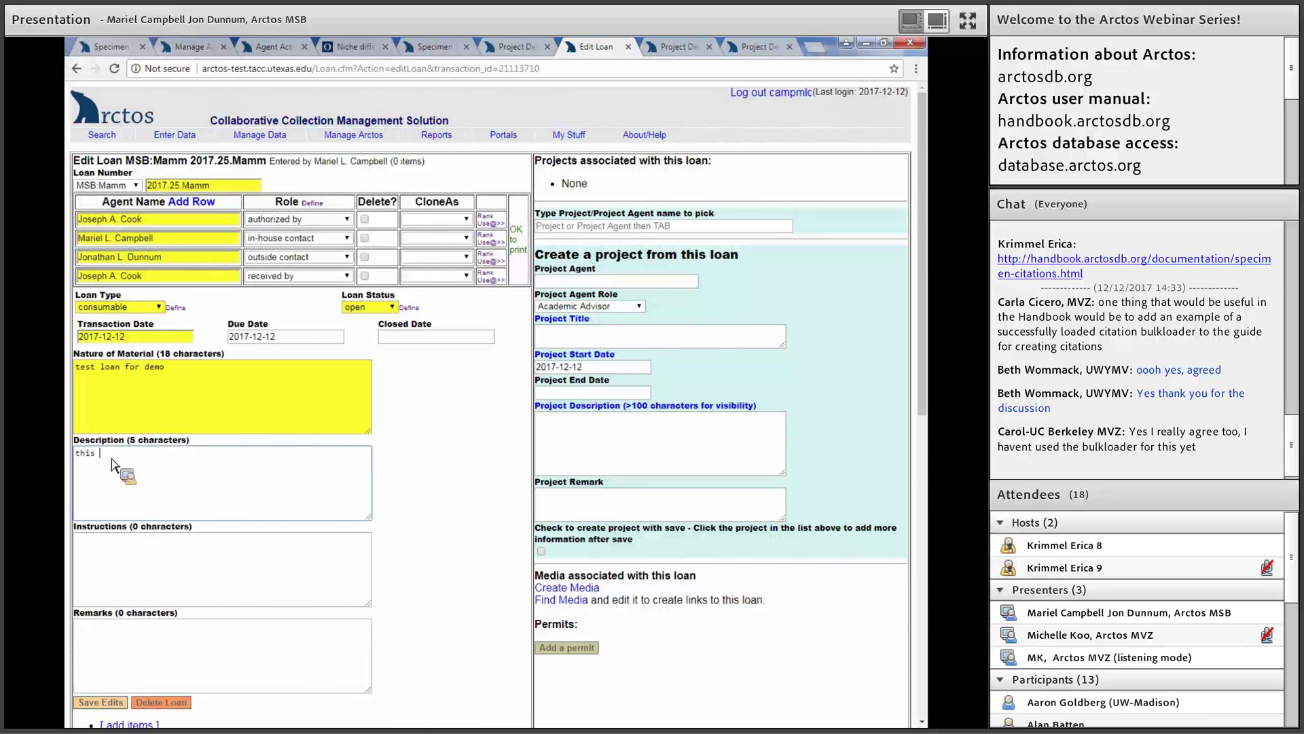
text( is a test loan for test projects for arctos)
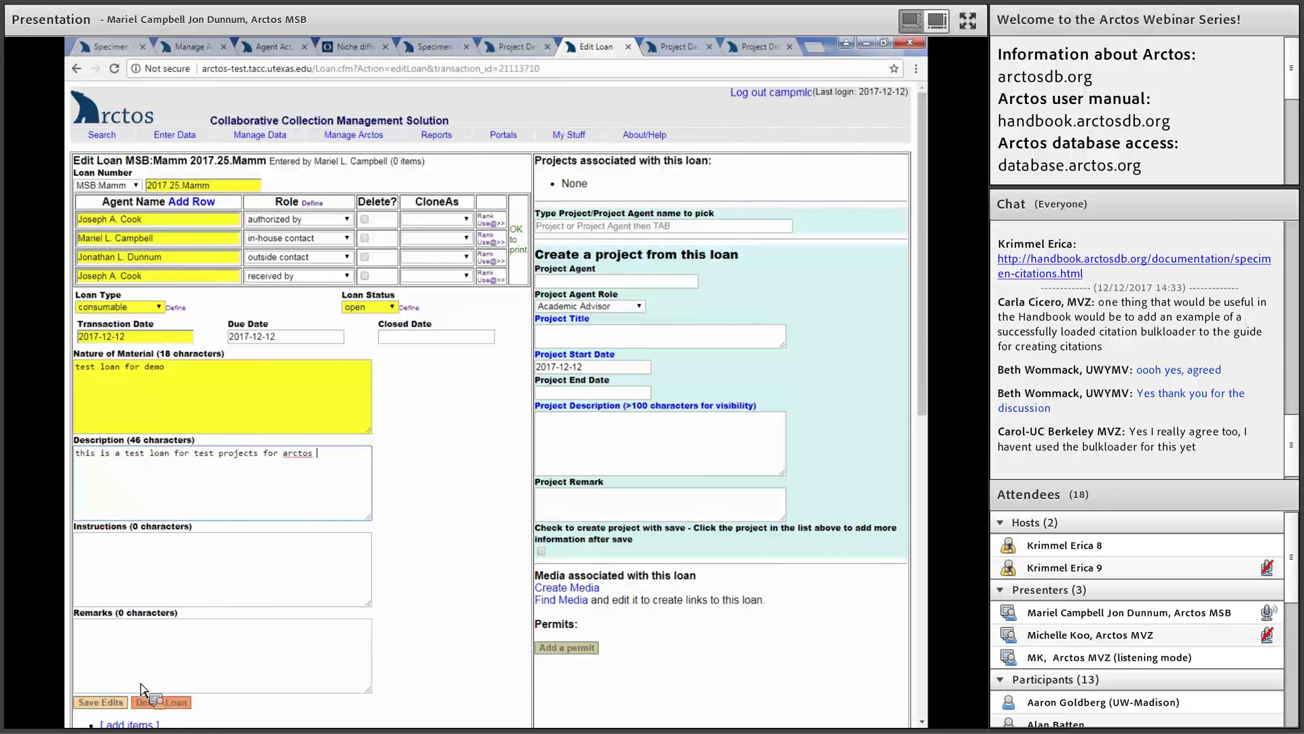
text( webinar)
click(607, 414)
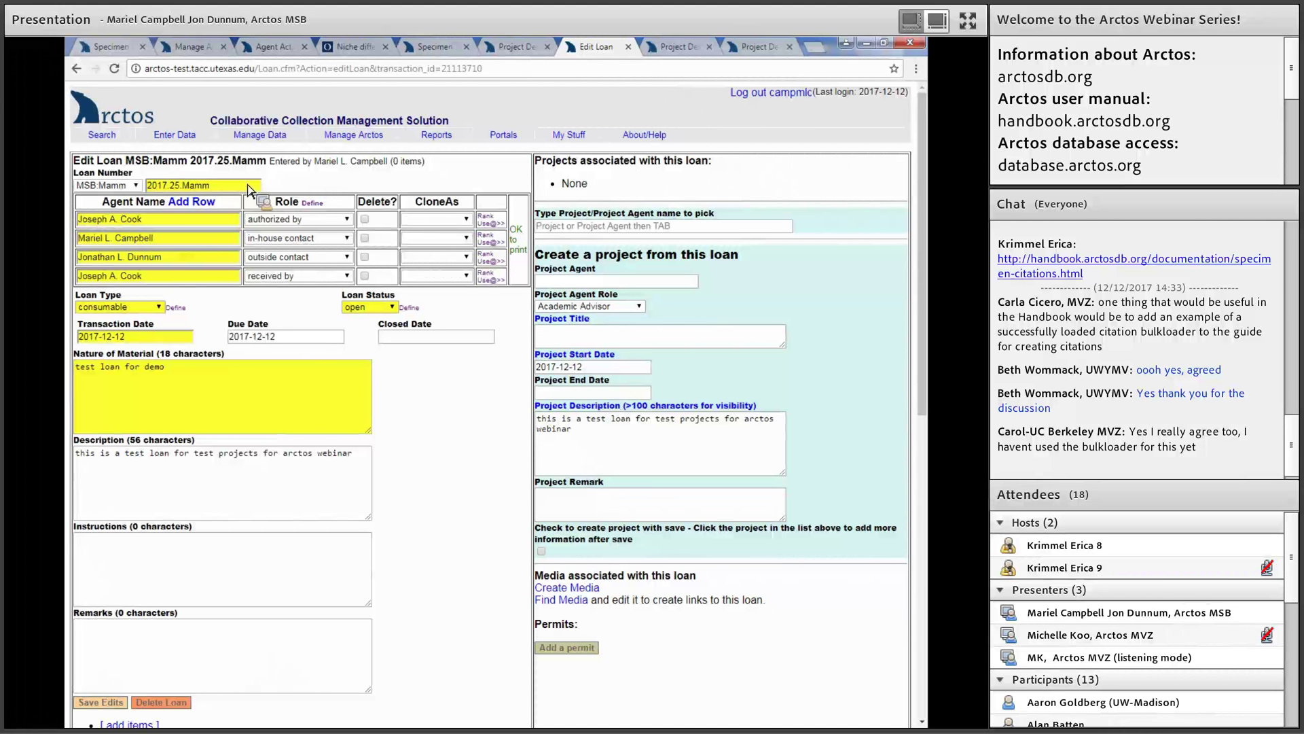
mouse_move(102, 135)
Step: Choose the new project's agent and look up projects matching bcp
click(691, 287)
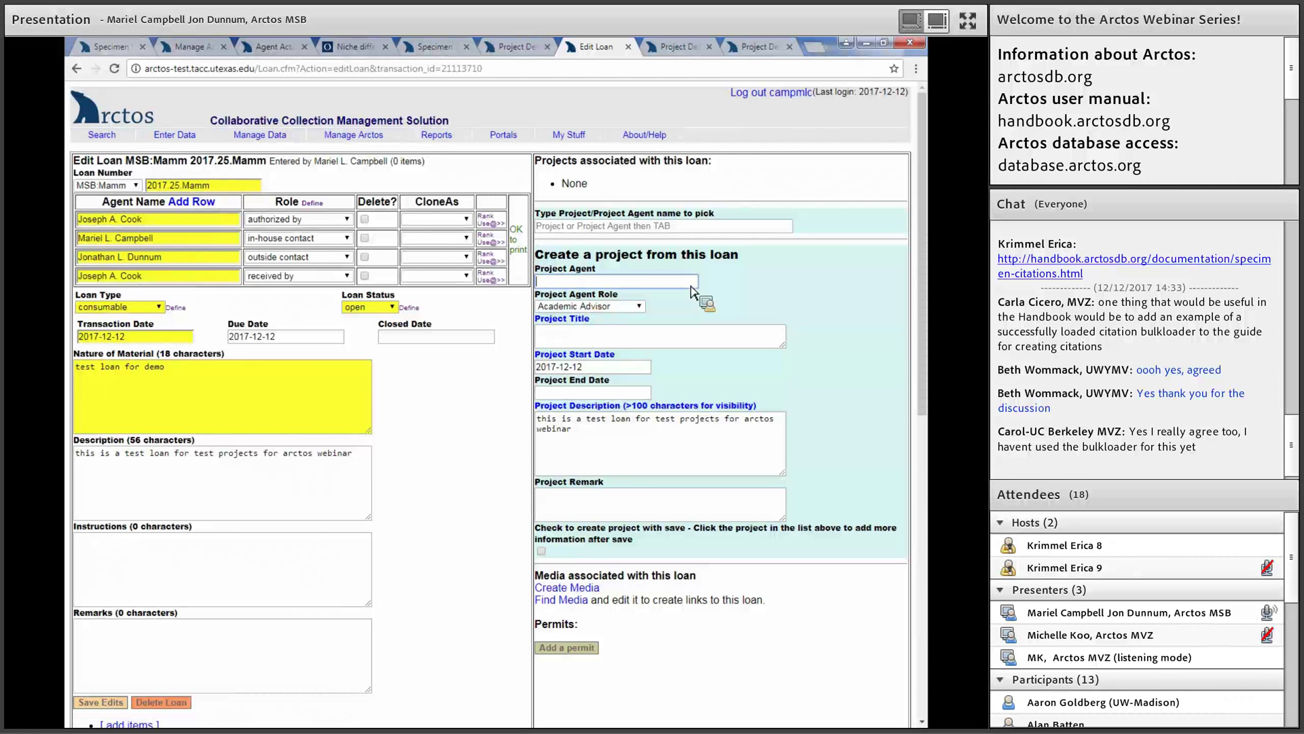
text(mariel l)
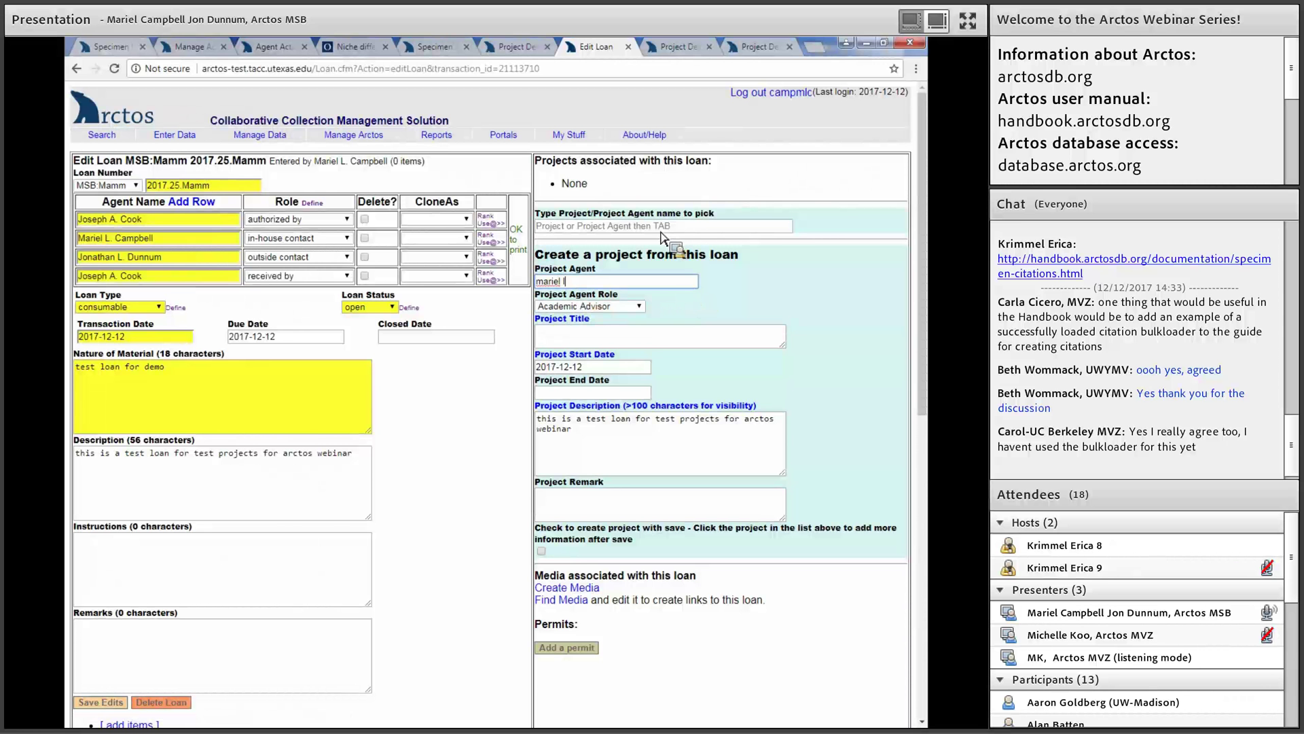
text(. campbell)
key(Tab)
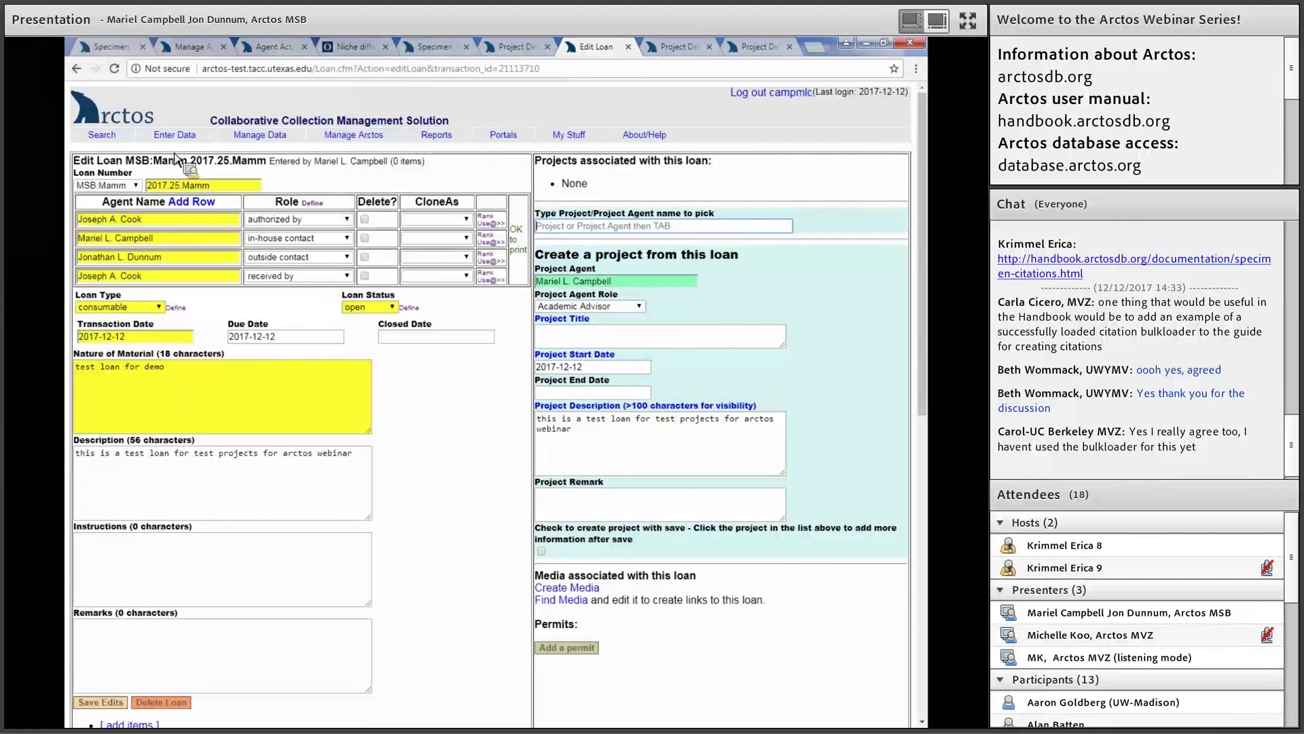
click(547, 230)
text(bcp)
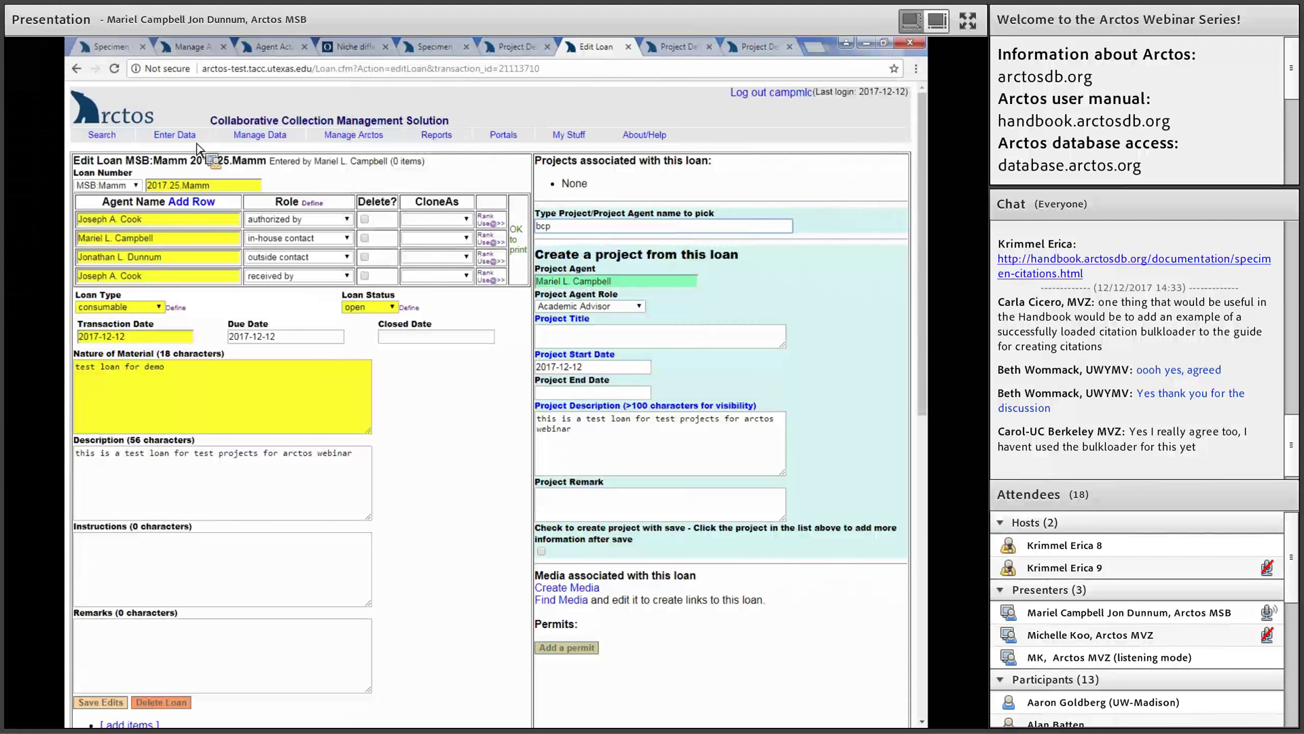
key(Tab)
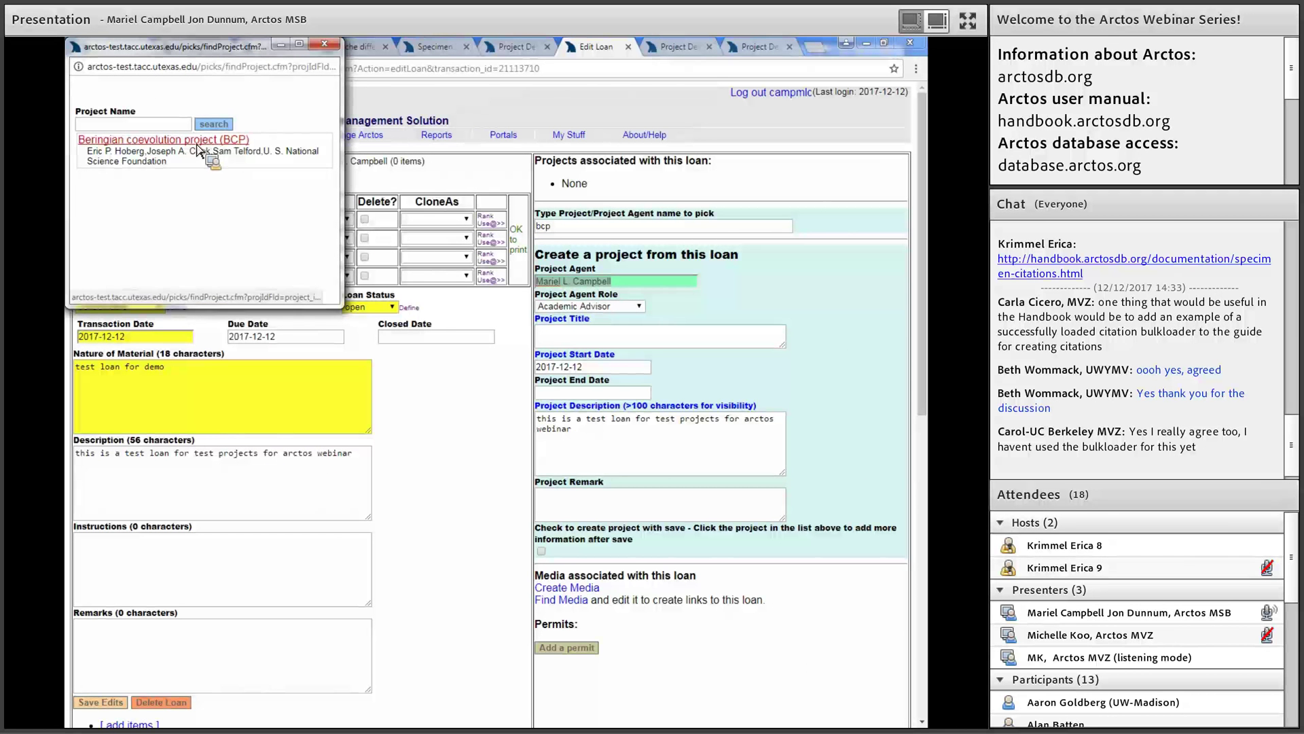
Step: Title the new project 'test project', tick create project with save, and save the loan
click(564, 344)
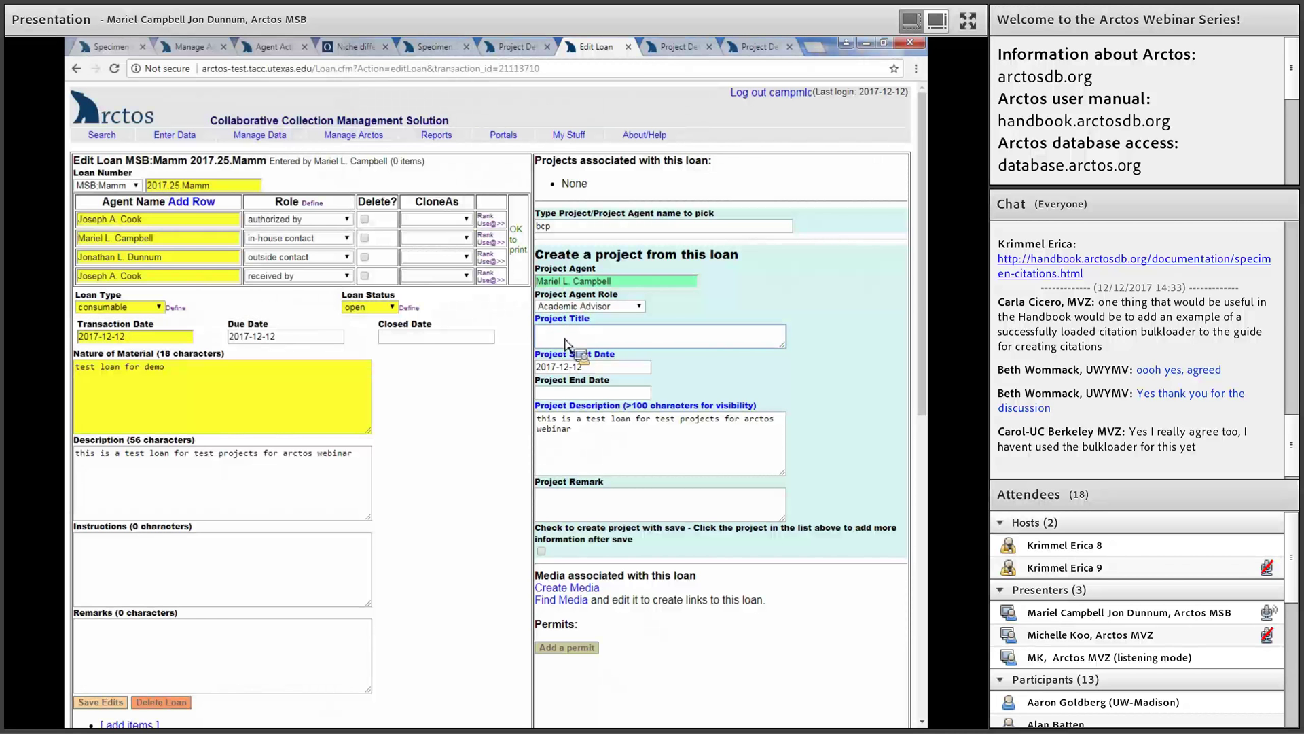
text(test project)
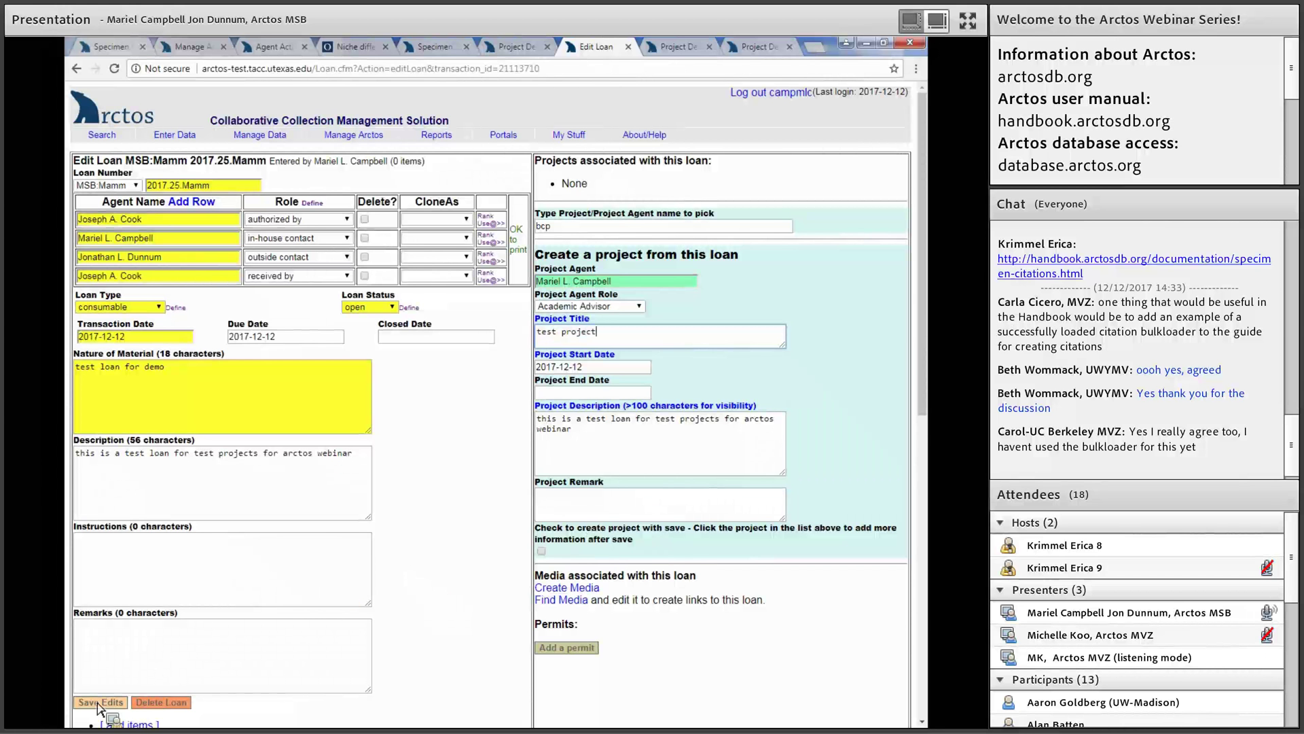
click(129, 700)
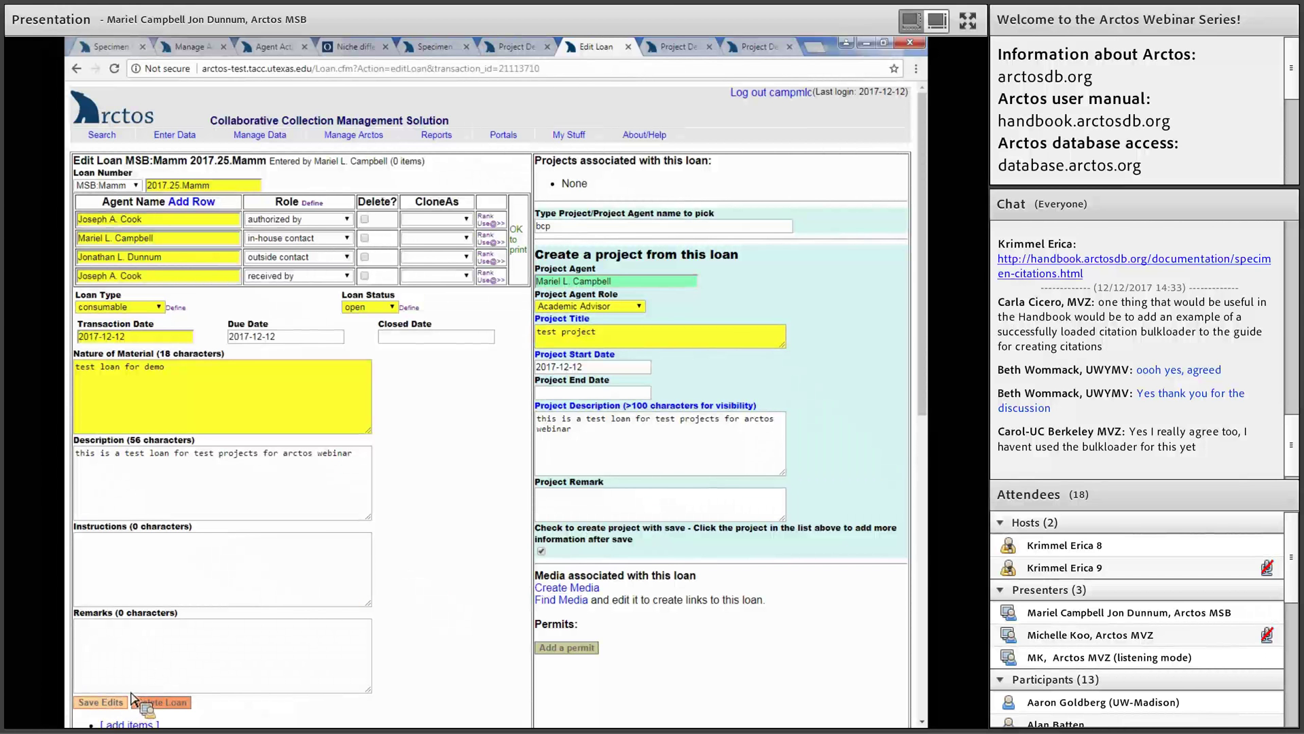
click(126, 700)
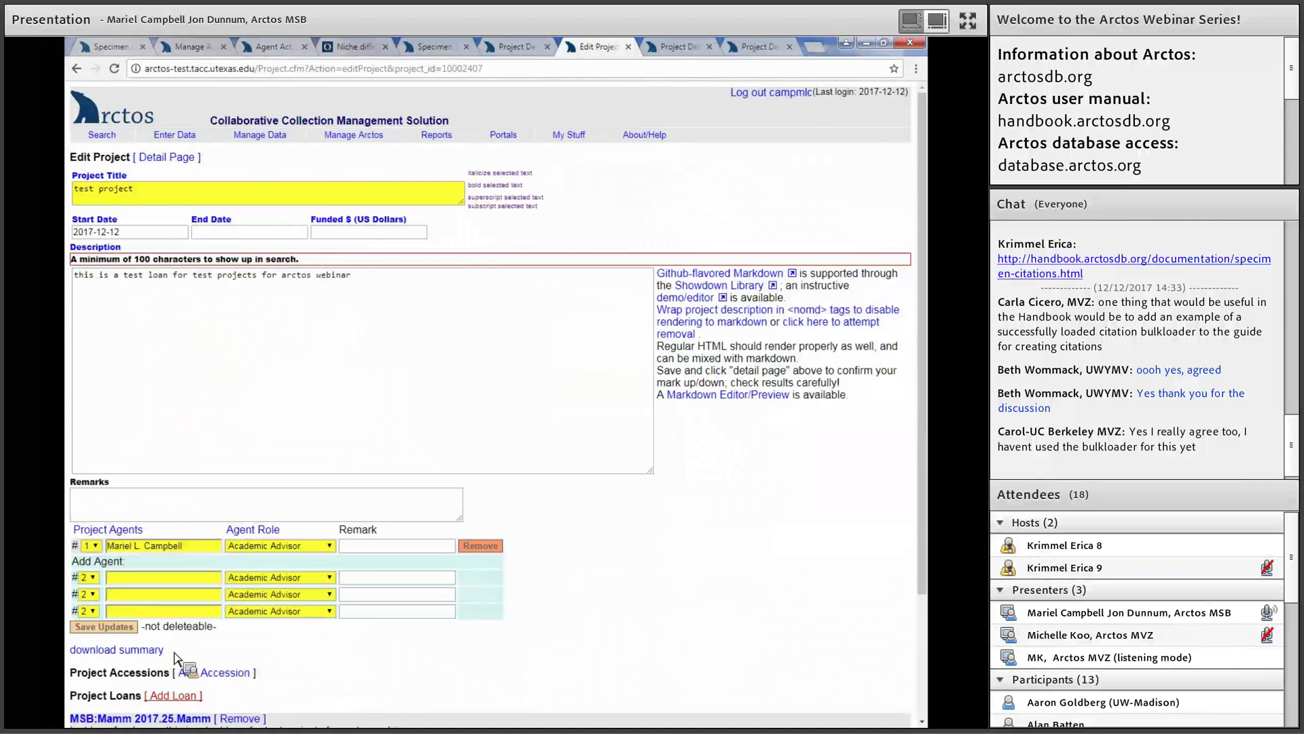
Step: Link the loan to the Beringian coevolution project (BCP)
scroll(828, 557, down, 2)
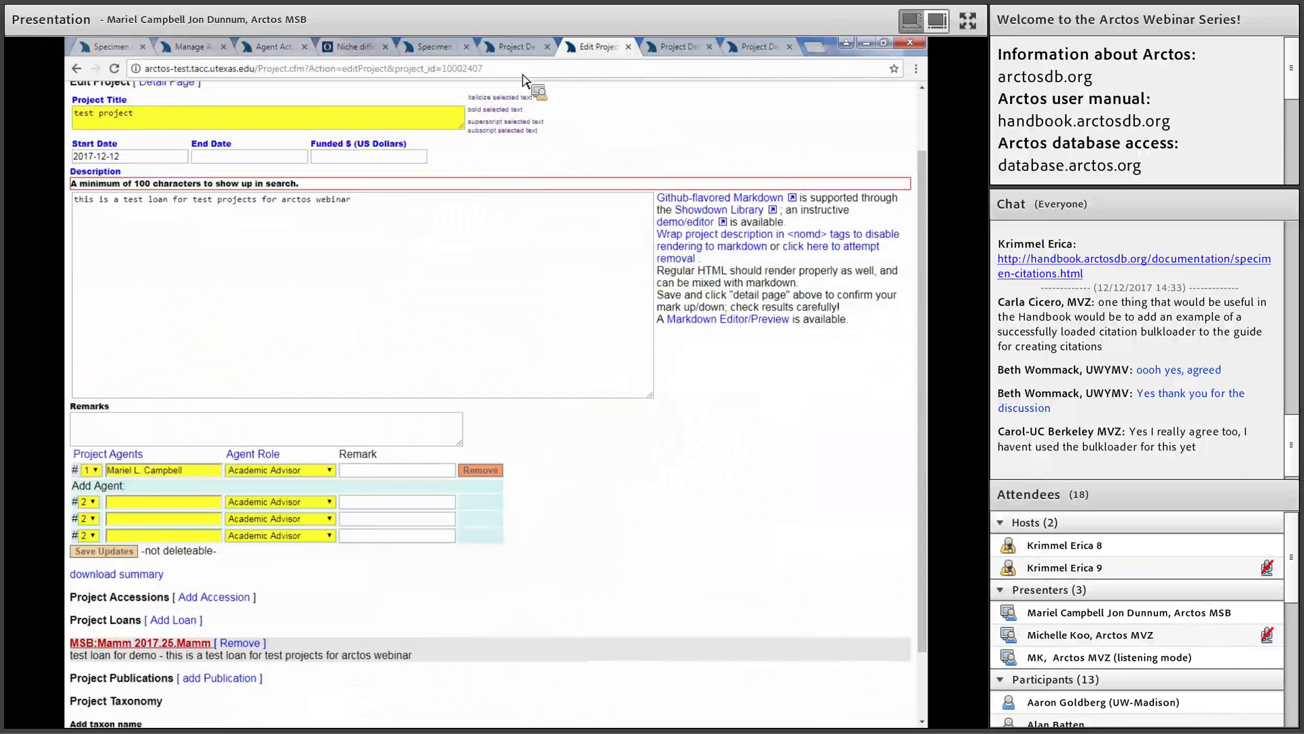
click(76, 68)
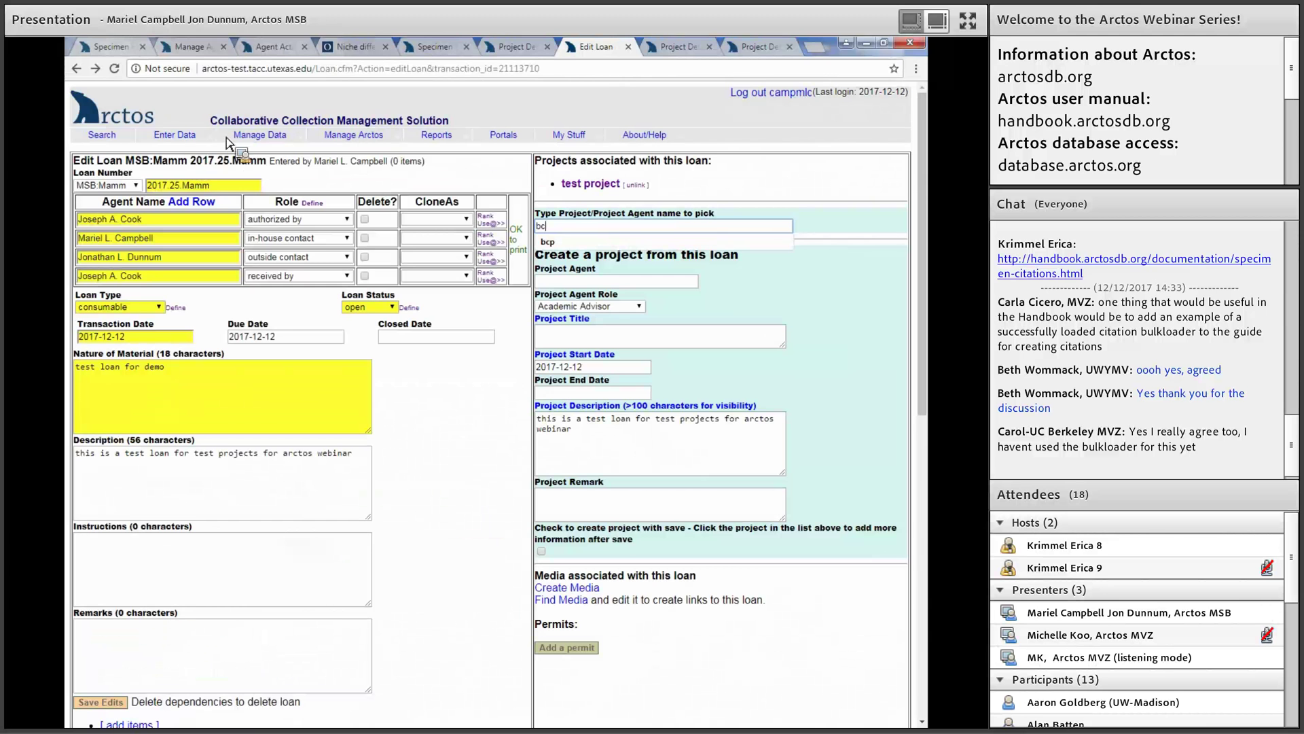
key(Tab)
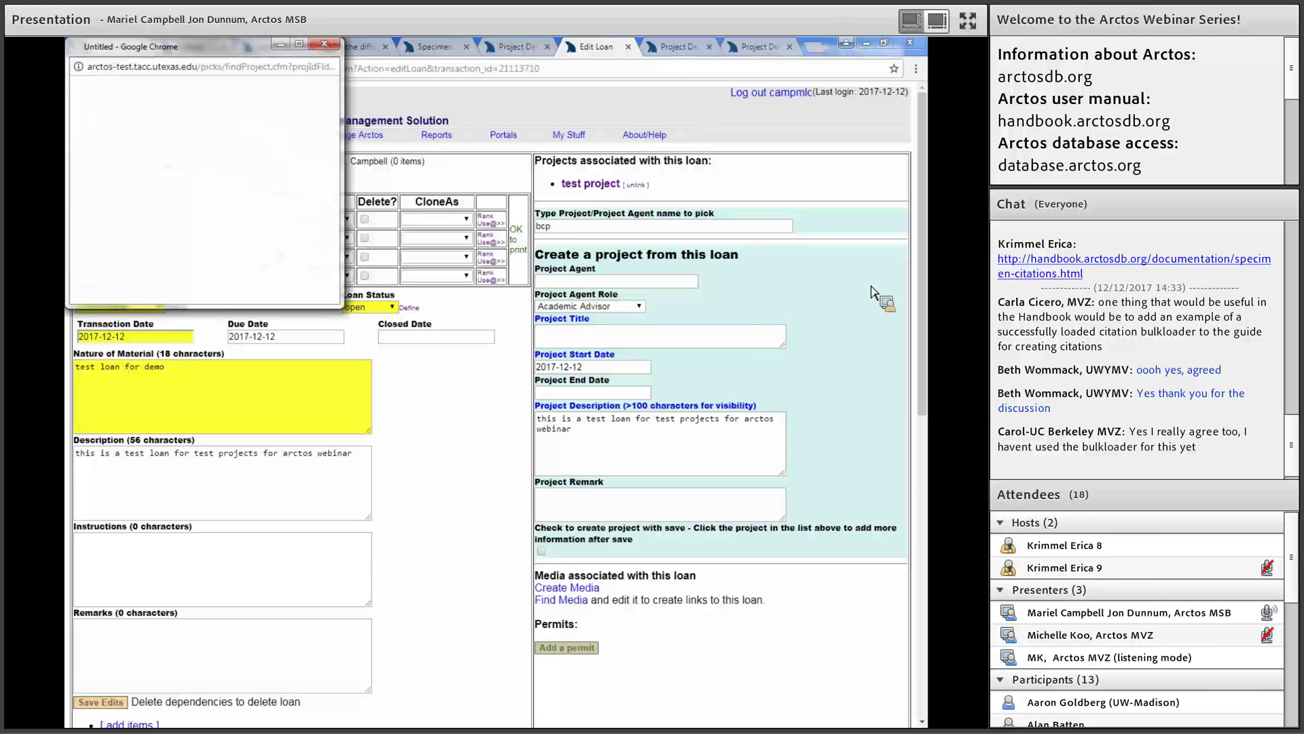
click(119, 535)
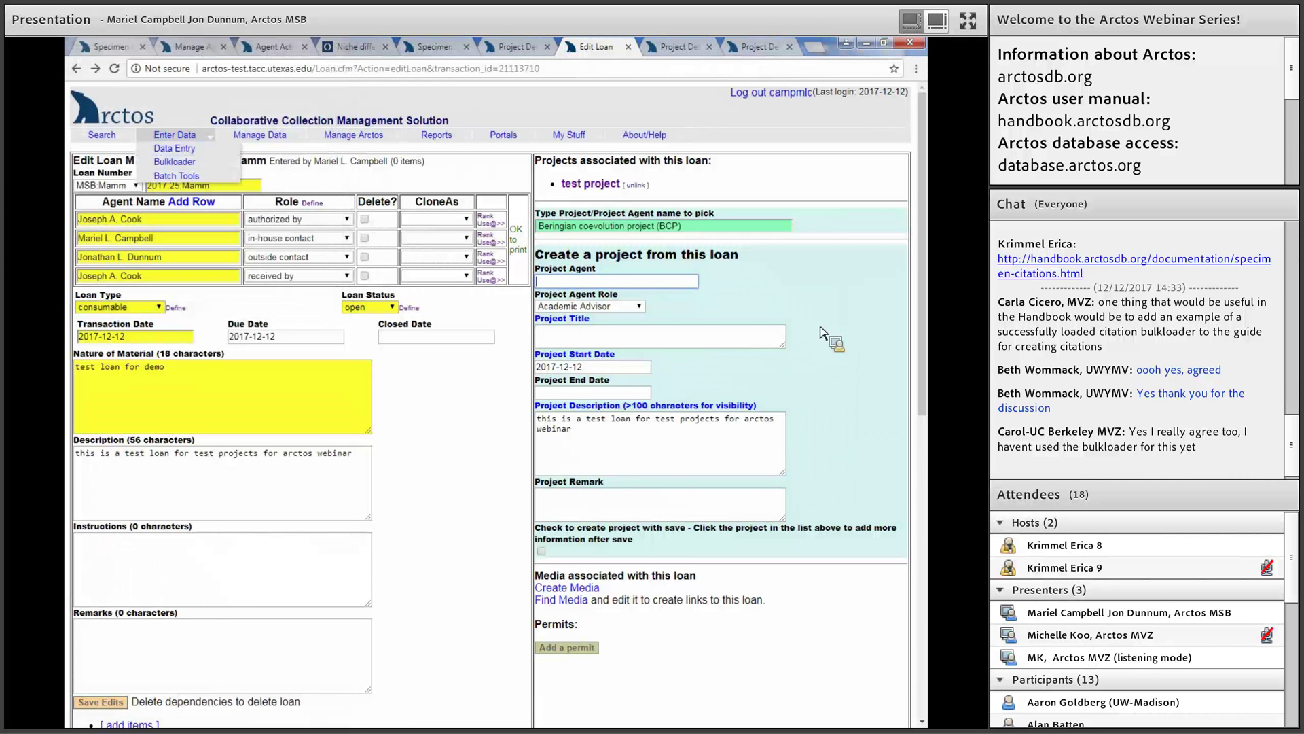
scroll(849, 333, down, 2)
scroll(883, 309, down, 1)
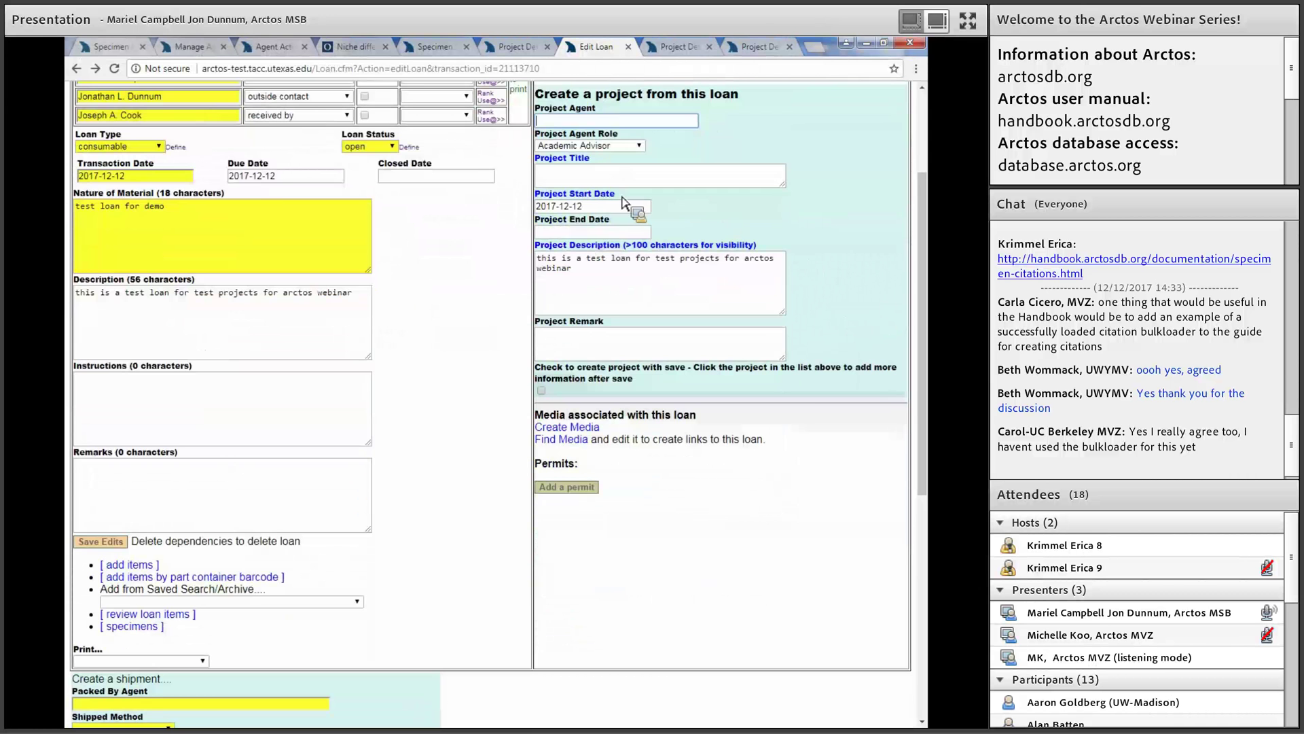
Step: Open the BCP project's edit page and scroll through its accessions and loans, marking the MSB:Para 2016.01.Para loan
click(623, 197)
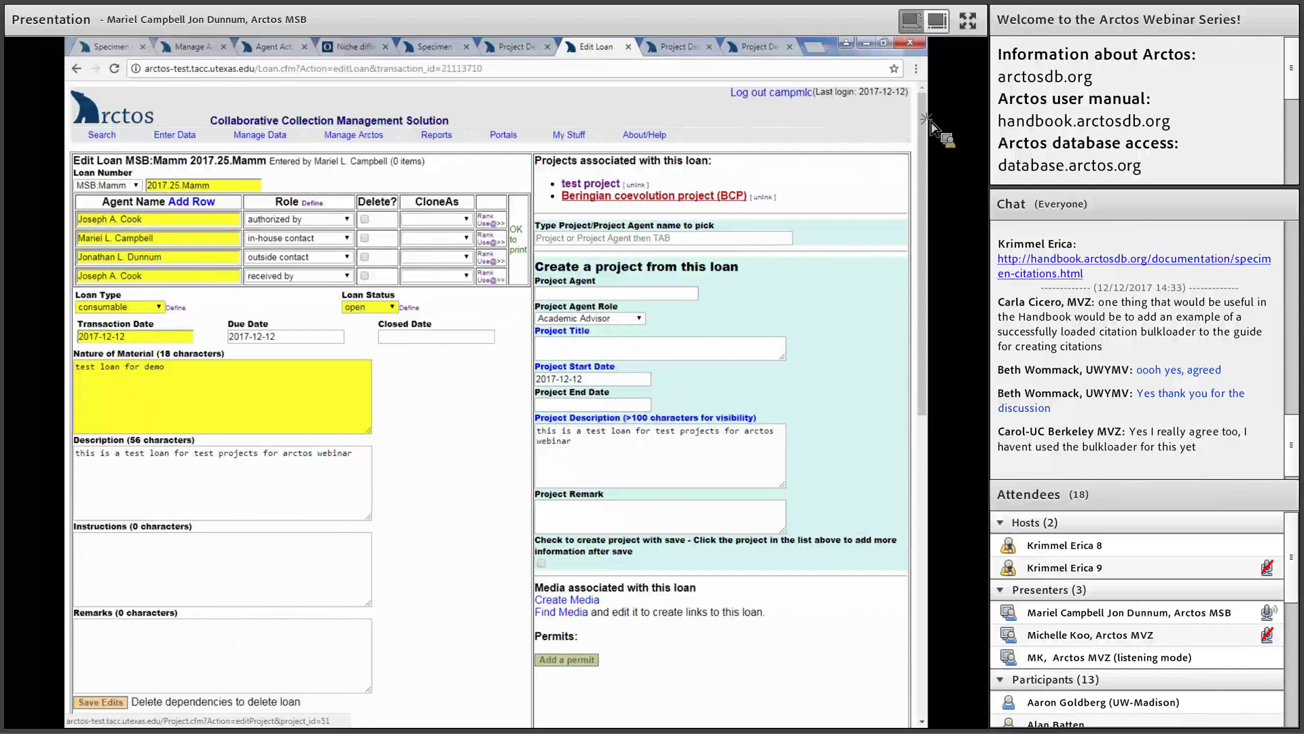
key(Return)
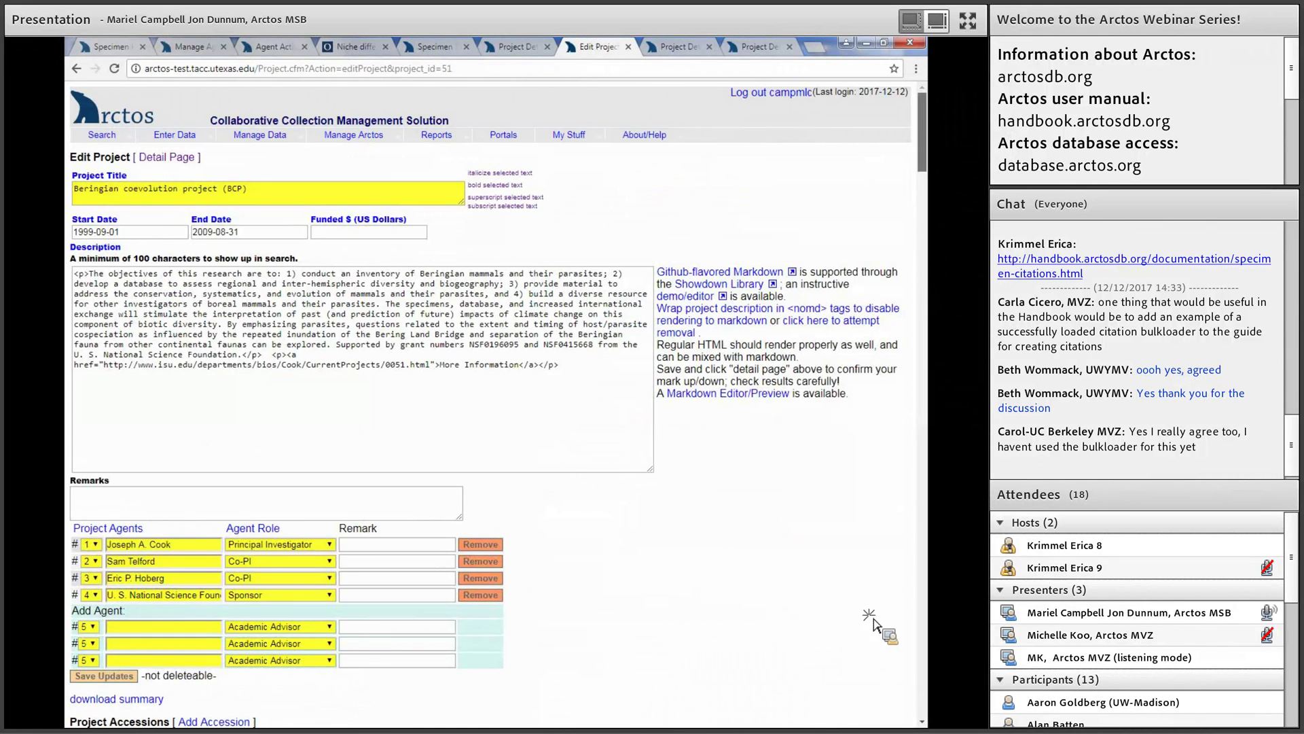
scroll(883, 574, down, 2)
scroll(886, 561, down, 3)
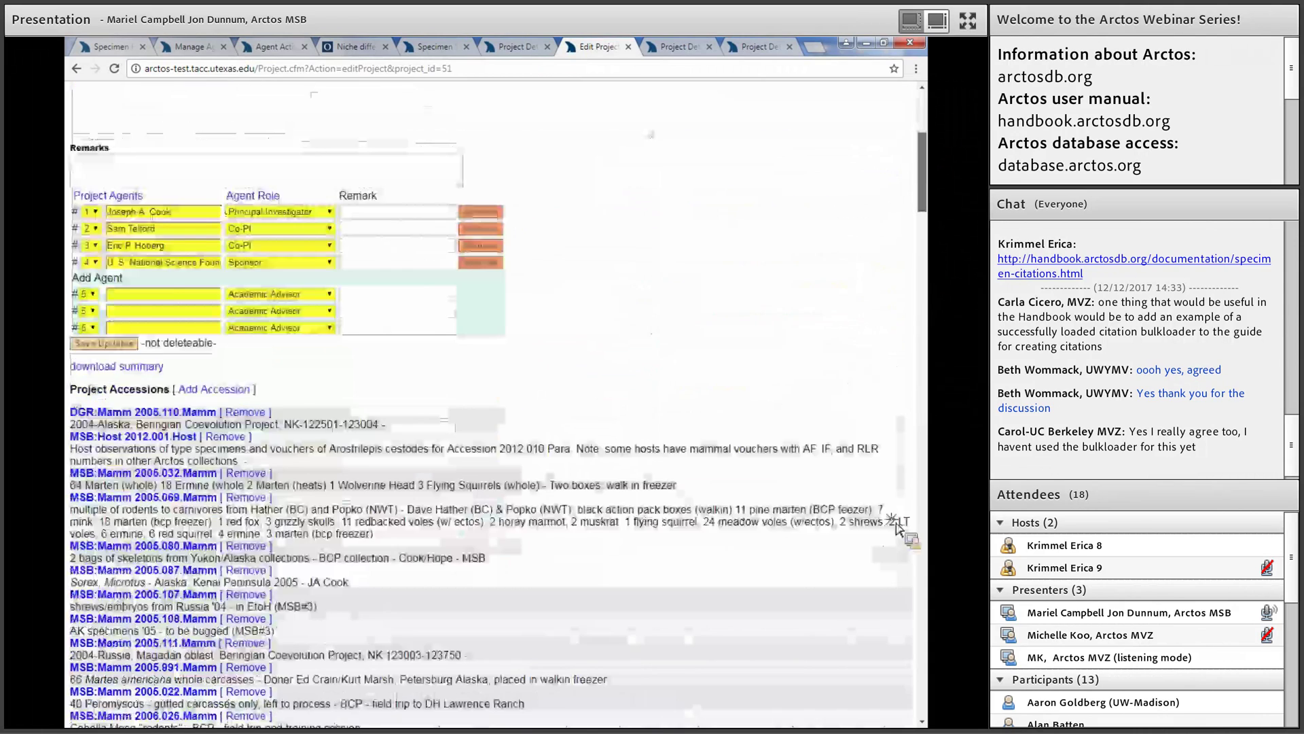
scroll(897, 526, down, 20)
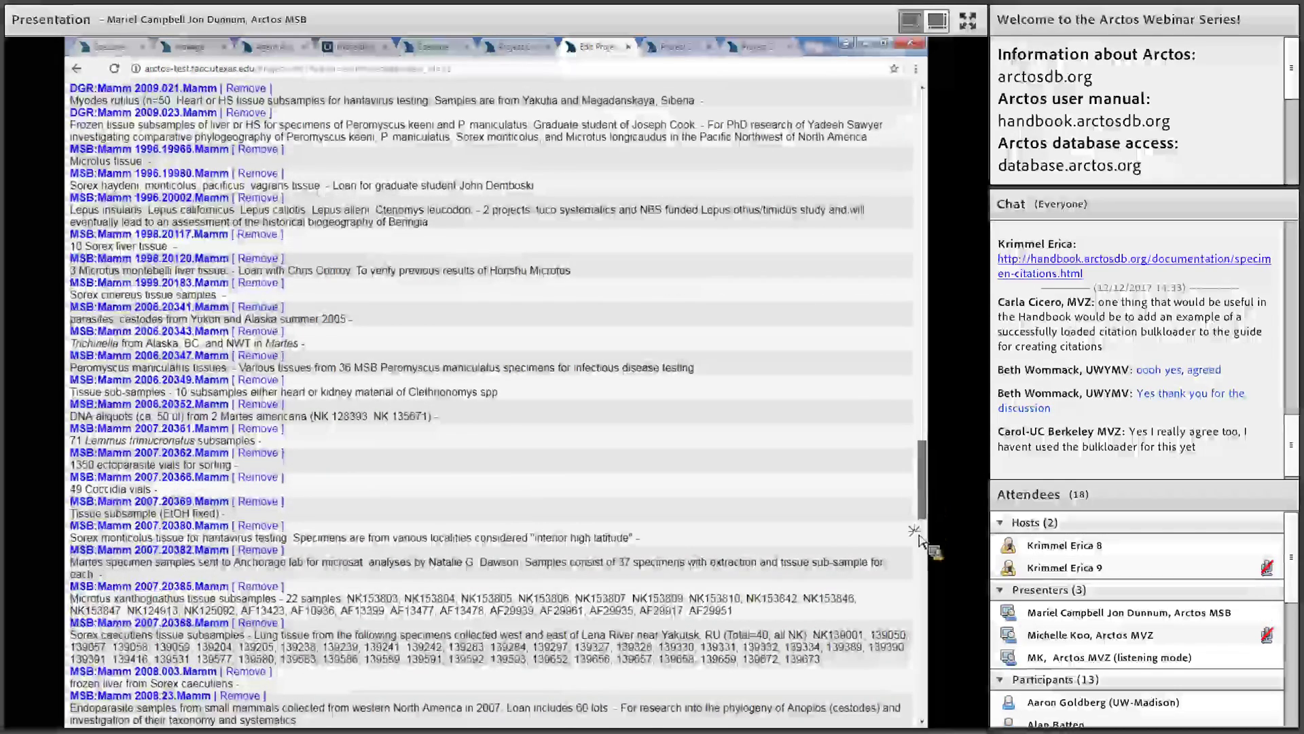
scroll(918, 536, up, 1)
scroll(924, 530, up, 1)
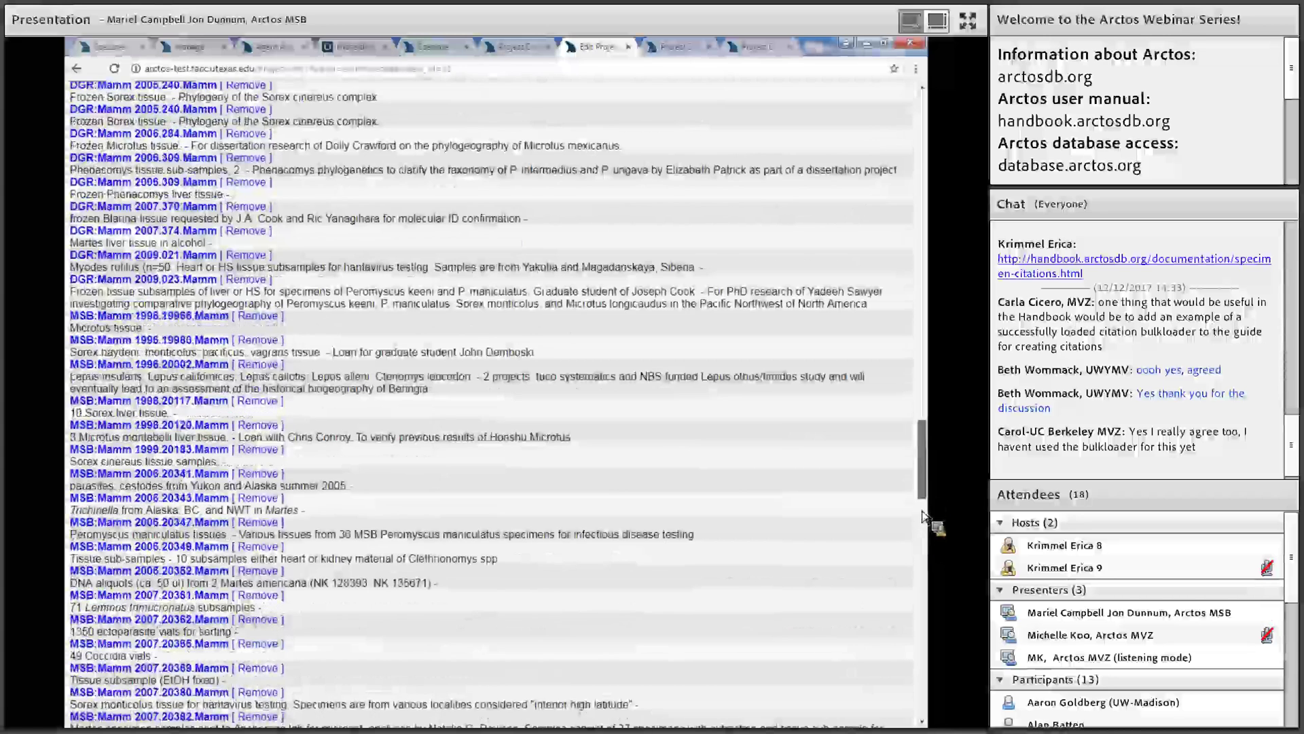
scroll(928, 428, down, 8)
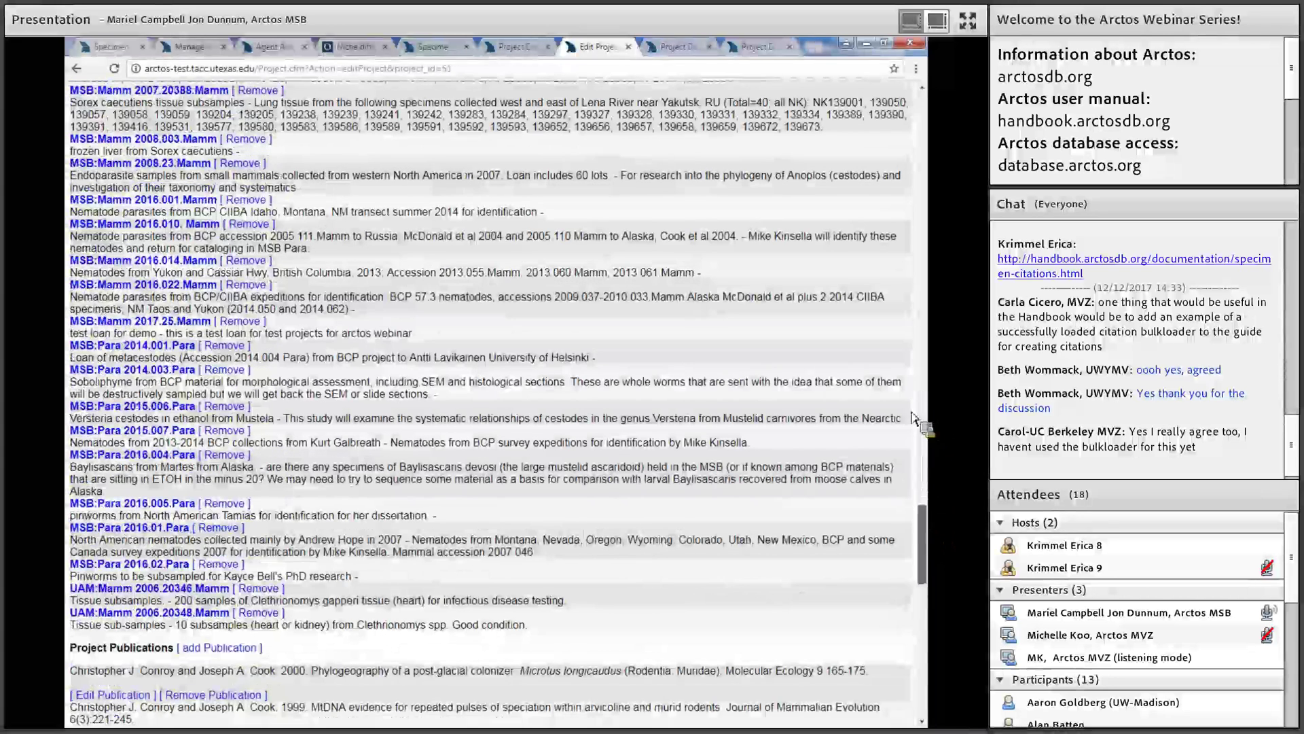
triple_click(136, 527)
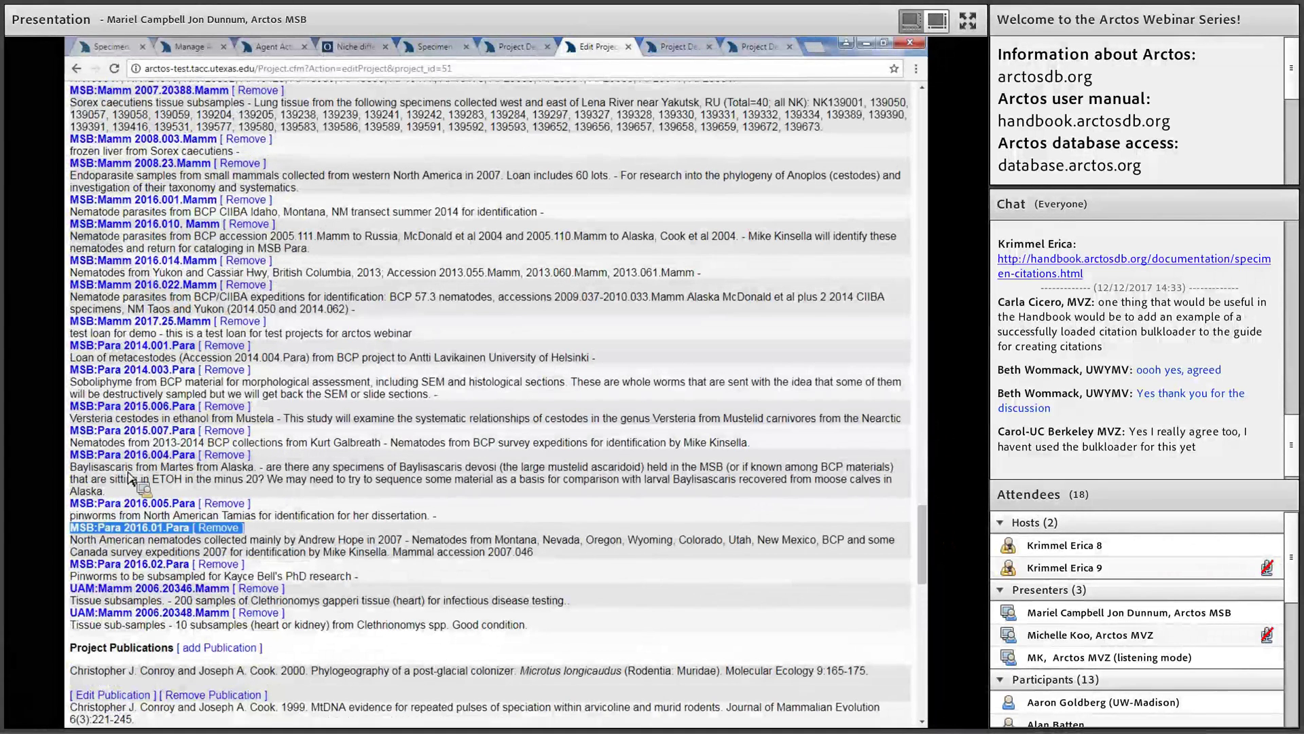
scroll(330, 361, up, 10)
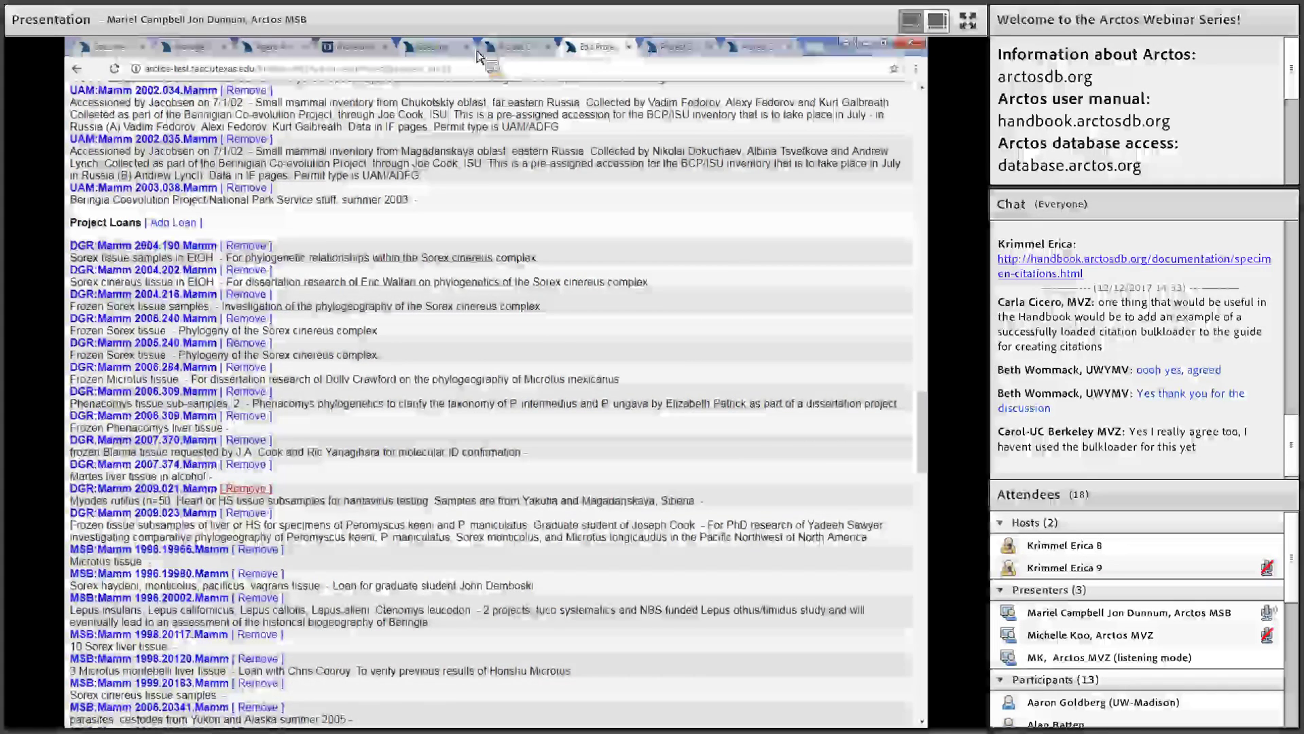
Step: Compare the Mexican Wolf project, specimen search and BCP project pages, then go back a page
click(514, 46)
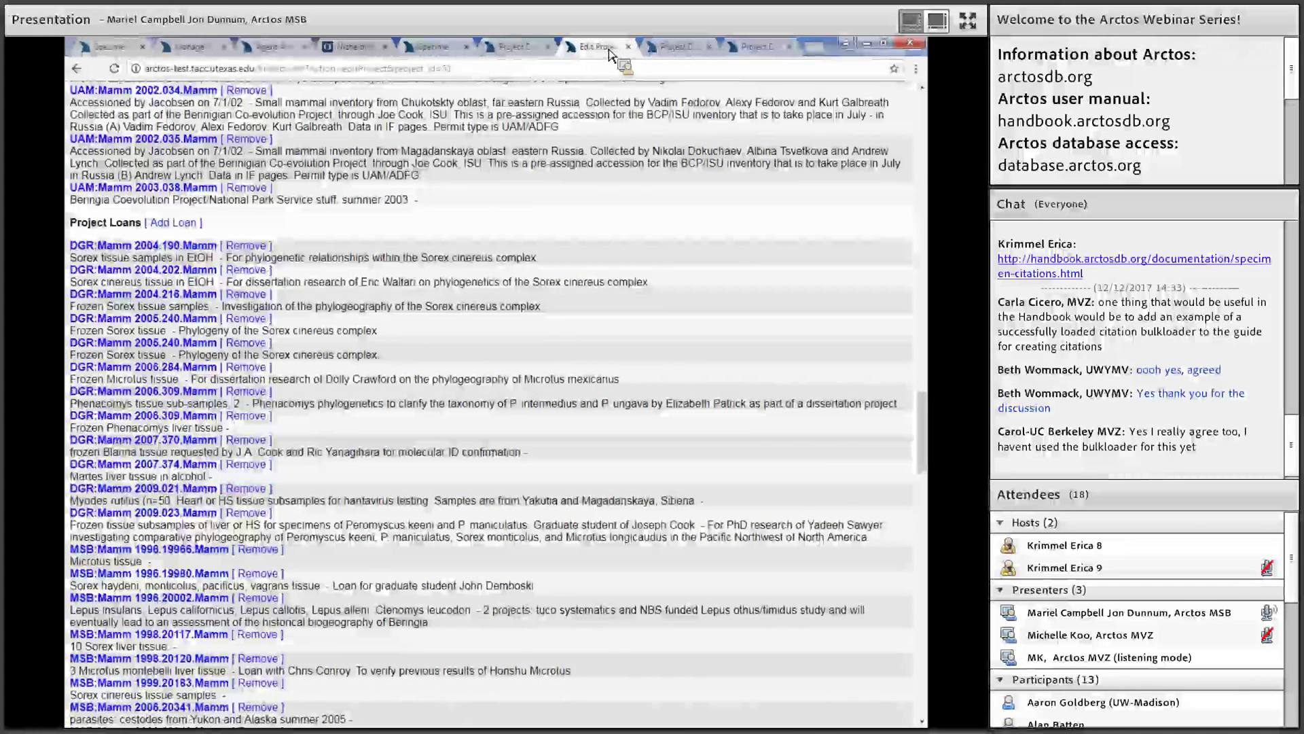
click(435, 47)
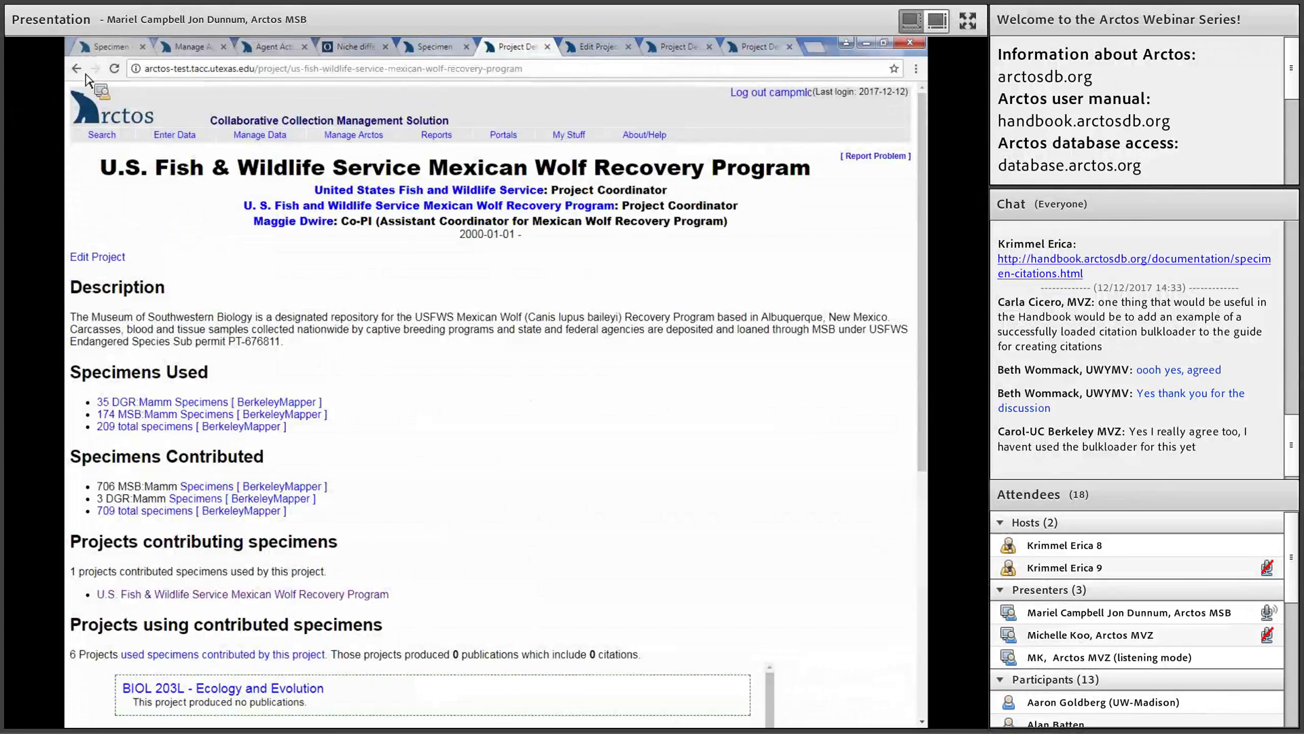
click(597, 46)
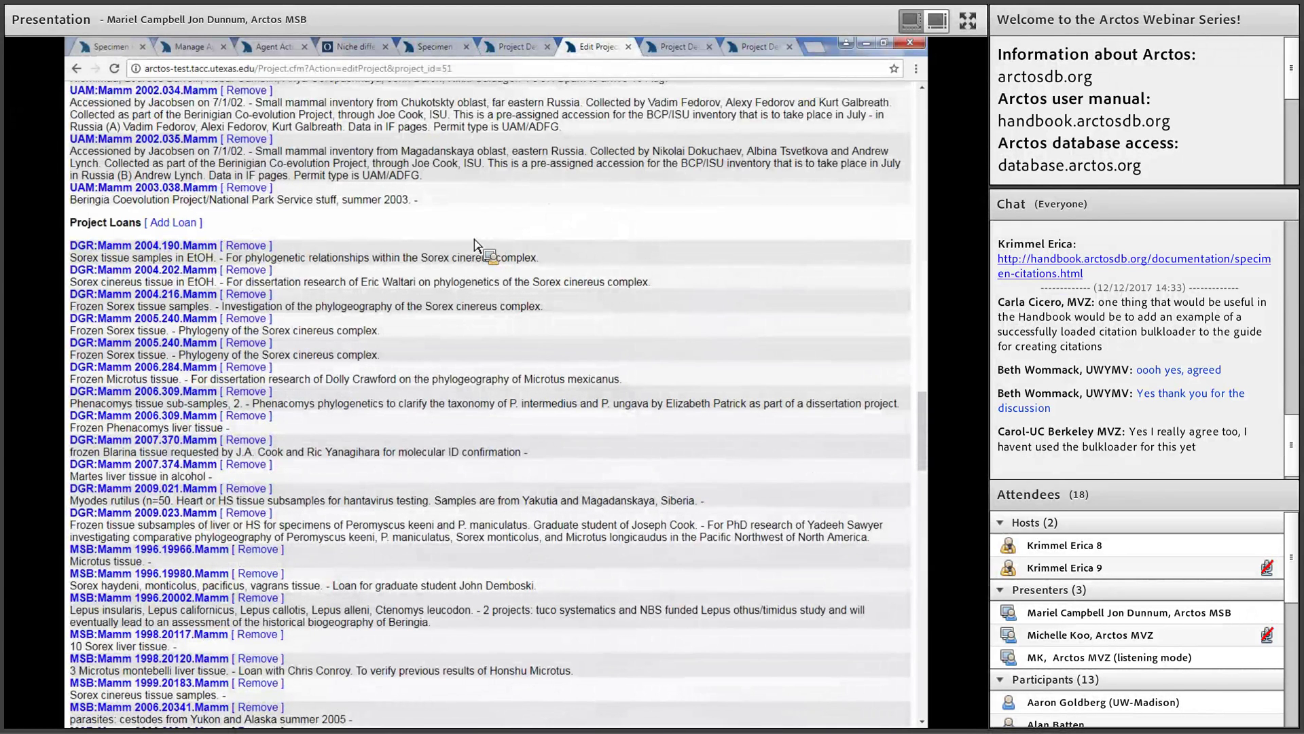
key(alt+Left)
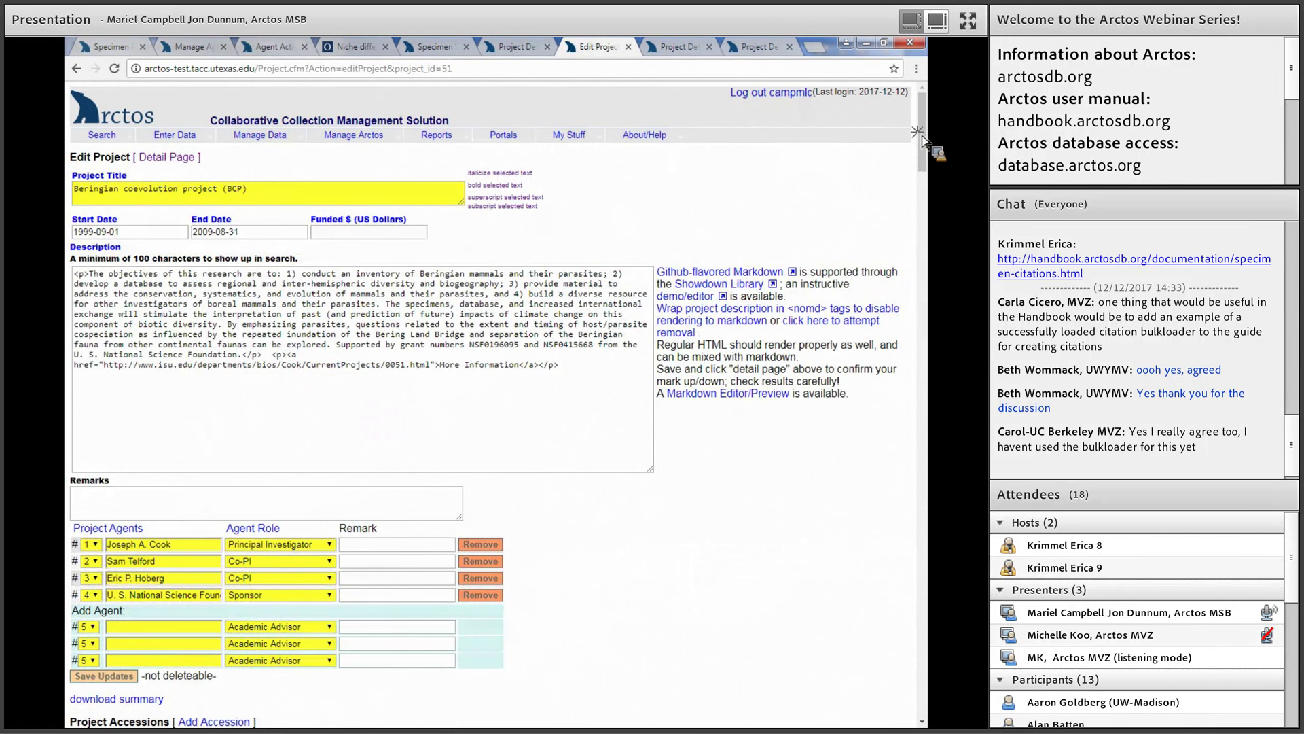
scroll(921, 140, down, 4)
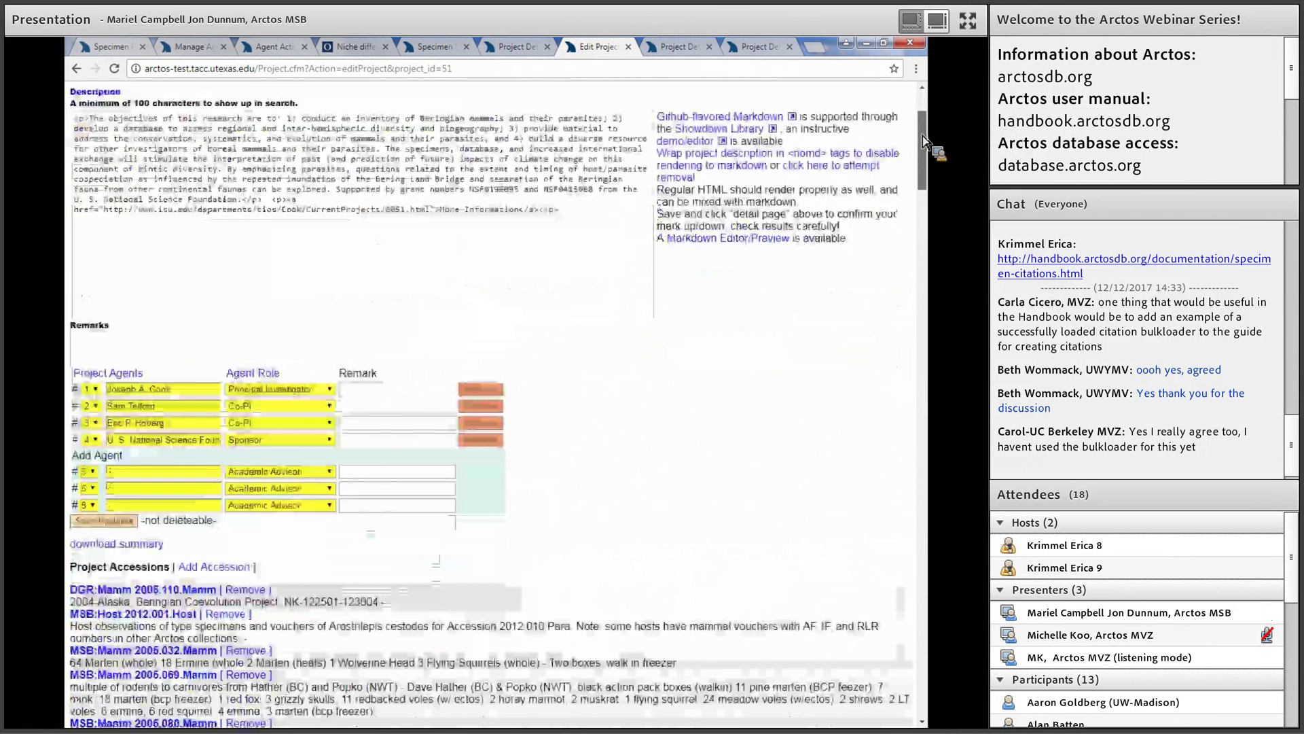
scroll(923, 140, up, 4)
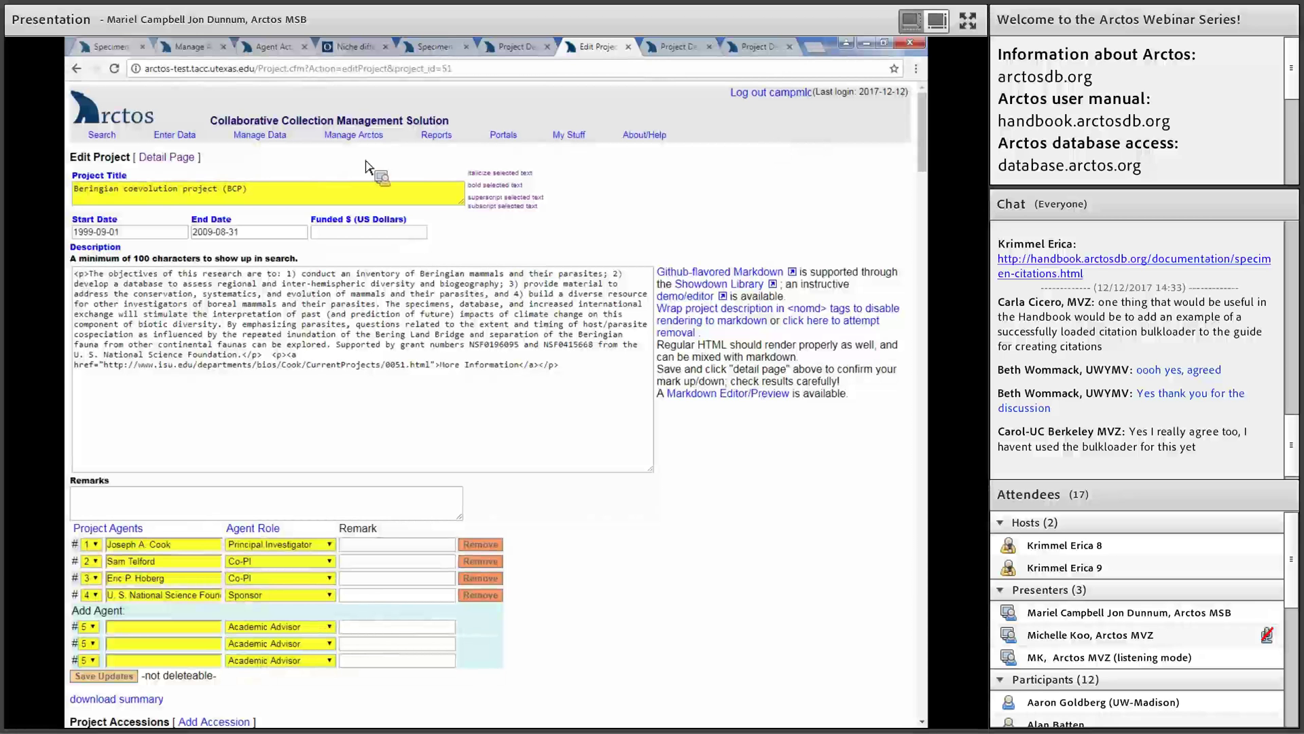
click(186, 159)
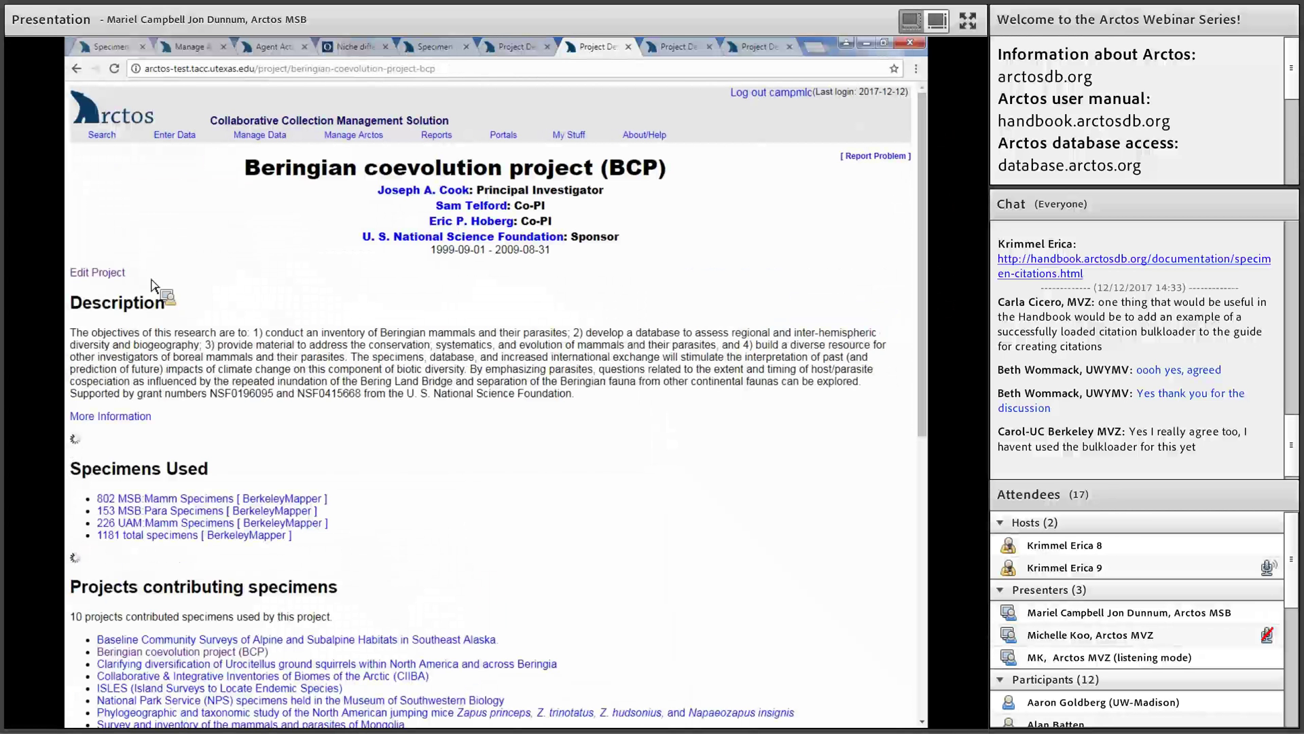
scroll(169, 352, down, 1)
scroll(169, 352, down, 2)
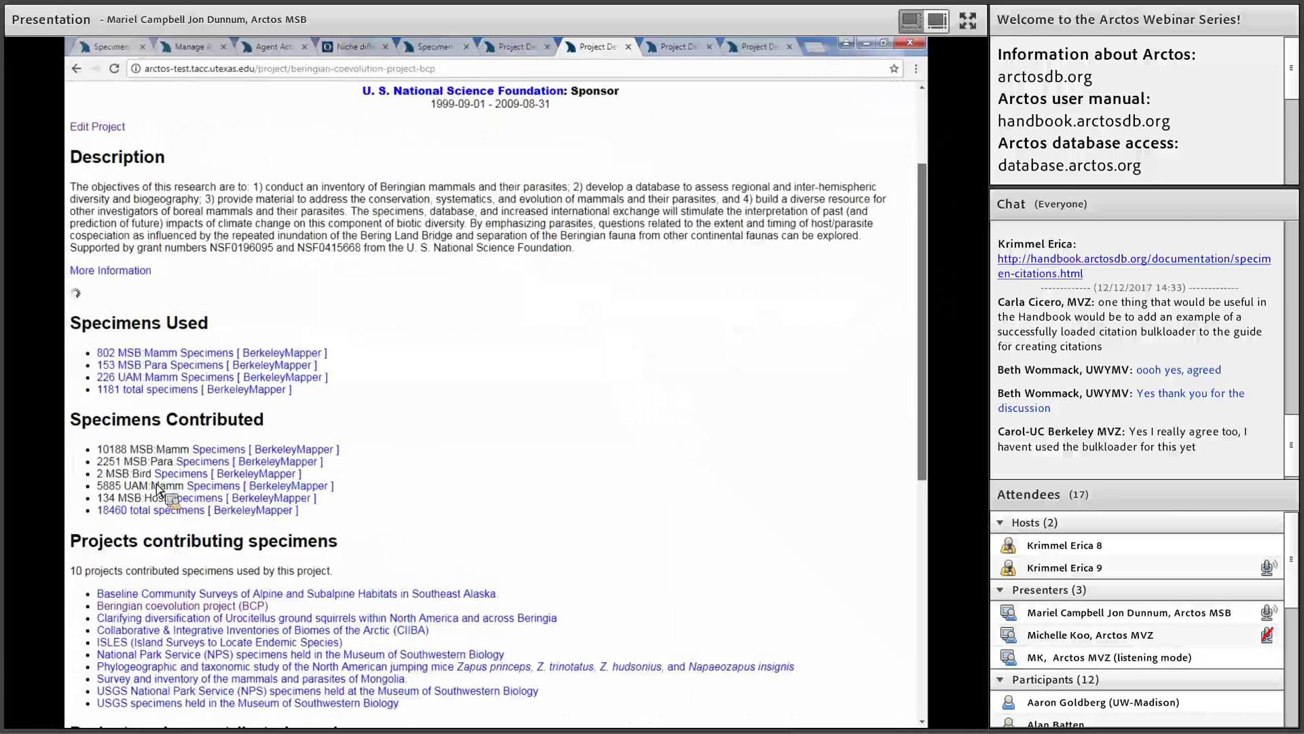
scroll(191, 669, down, 1)
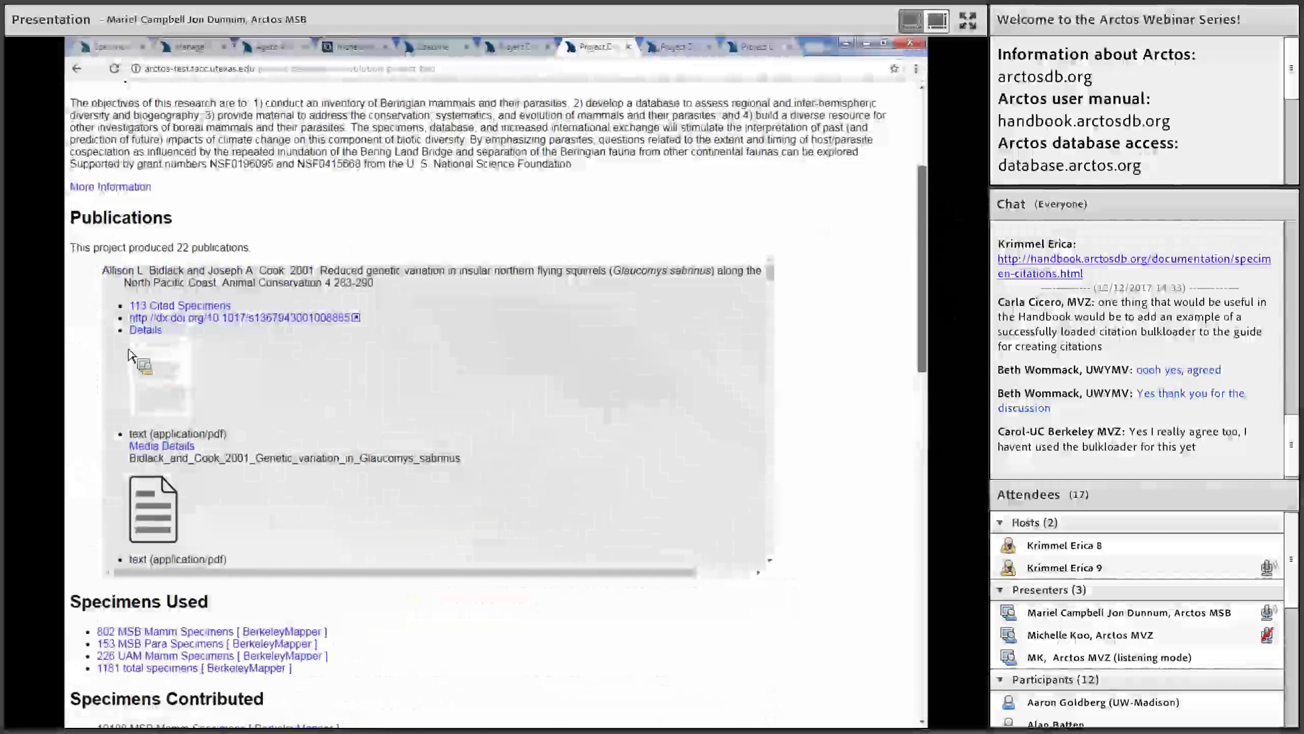
scroll(152, 360, down, 4)
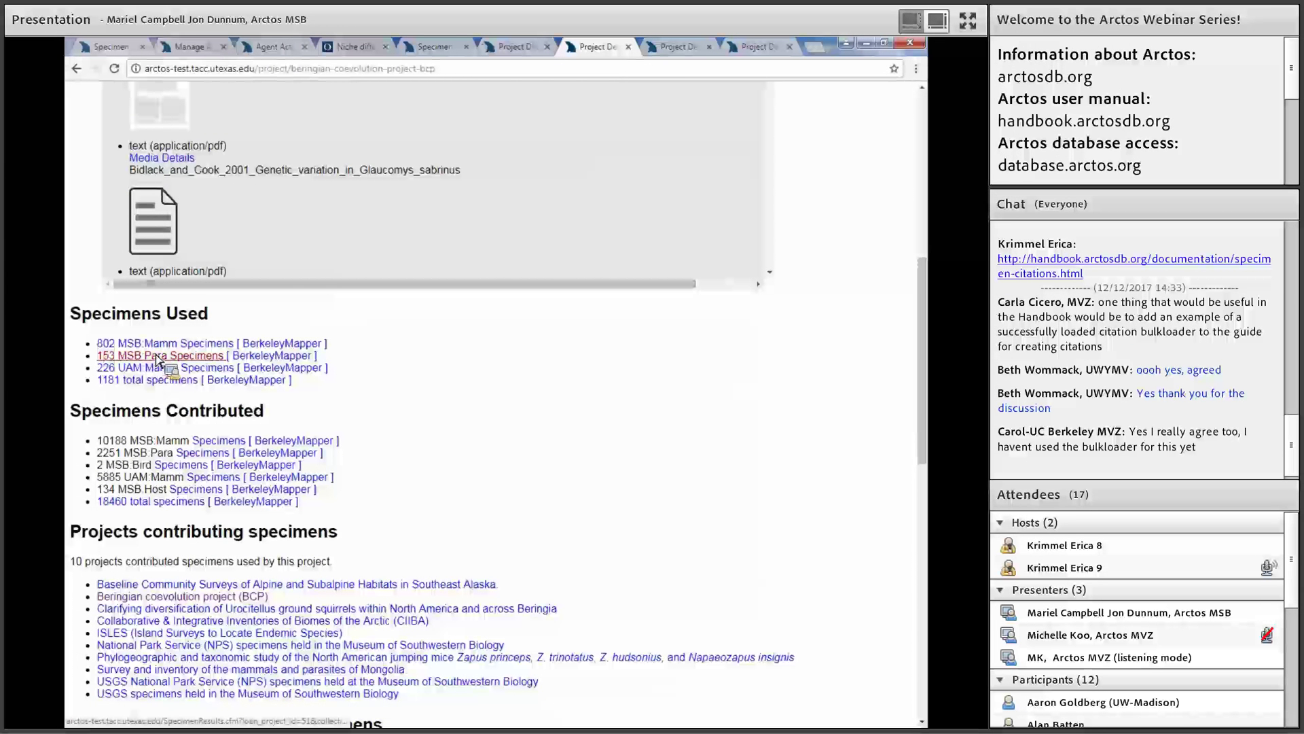
key(Tab)
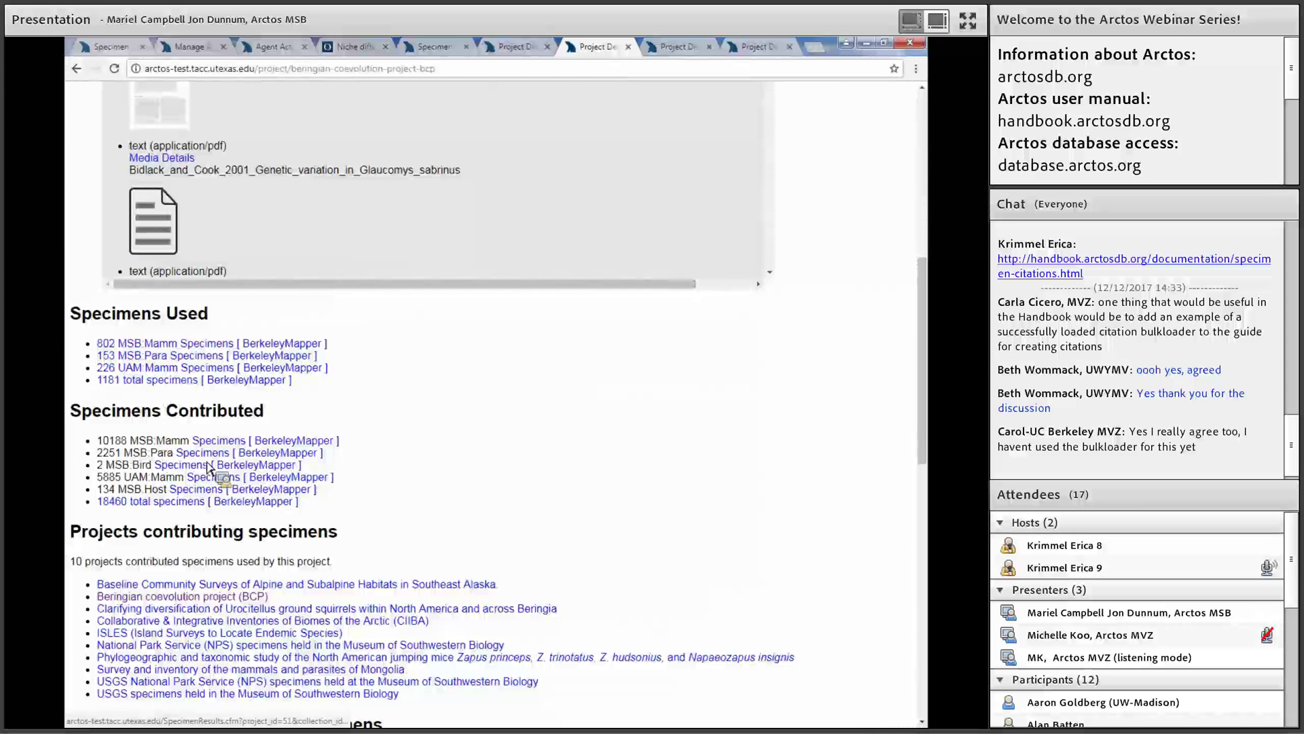
click(272, 416)
key(Tab)
key(Tab)
key(Tab)
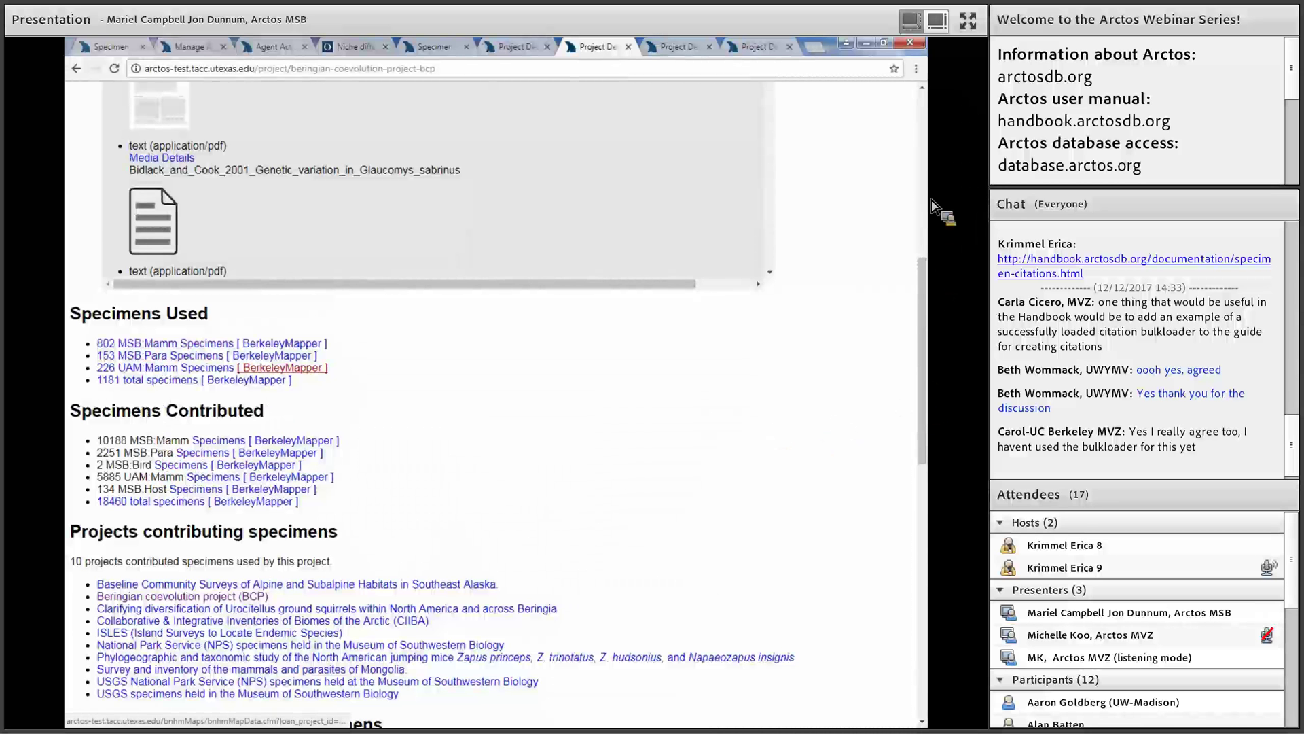
key(Home)
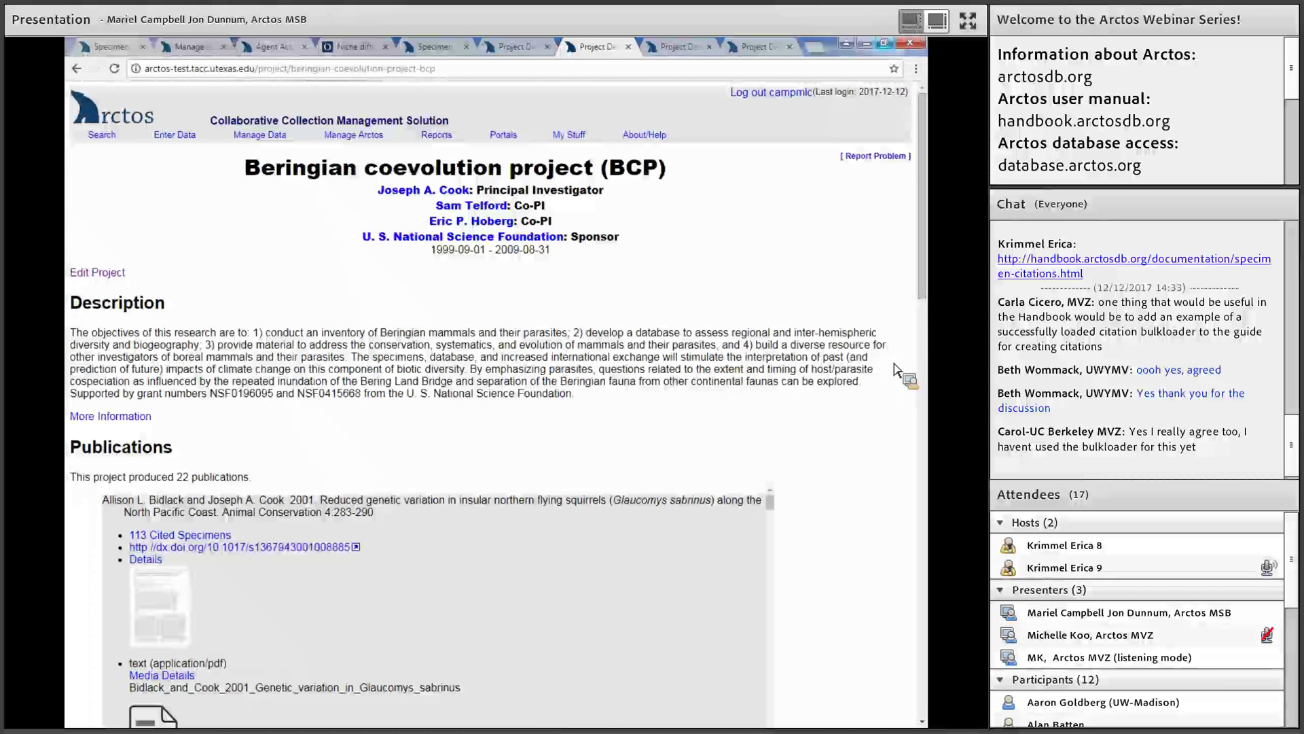
scroll(895, 369, down, 1)
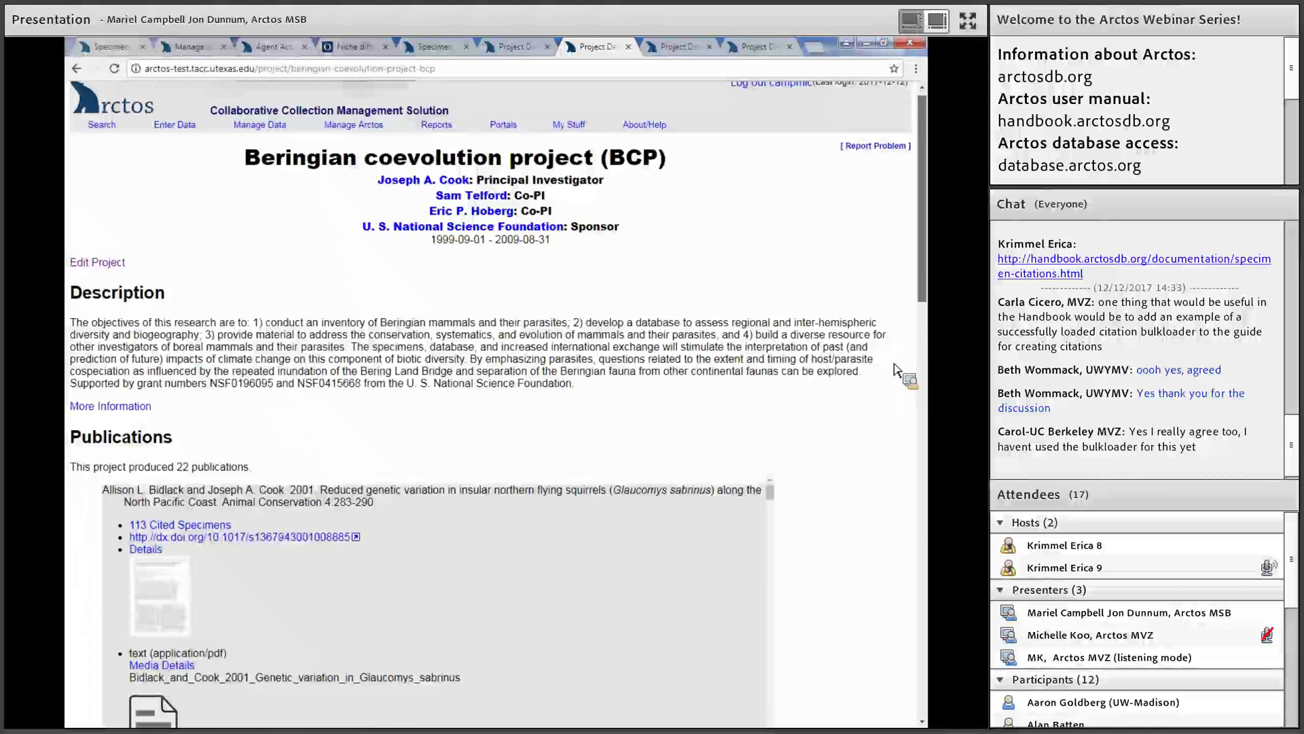
scroll(895, 369, down, 5)
scroll(895, 369, down, 1)
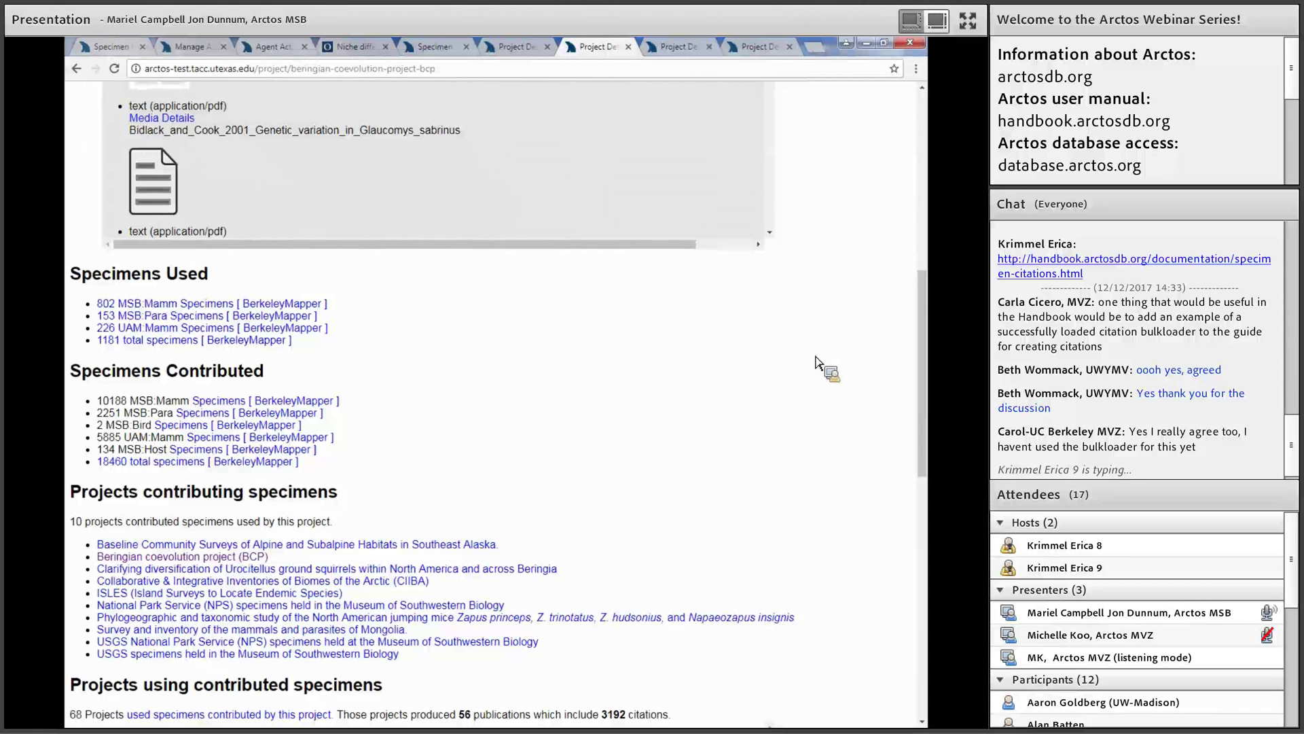
Step: Open the USGS National Park Service specimens project page and look it over
click(458, 644)
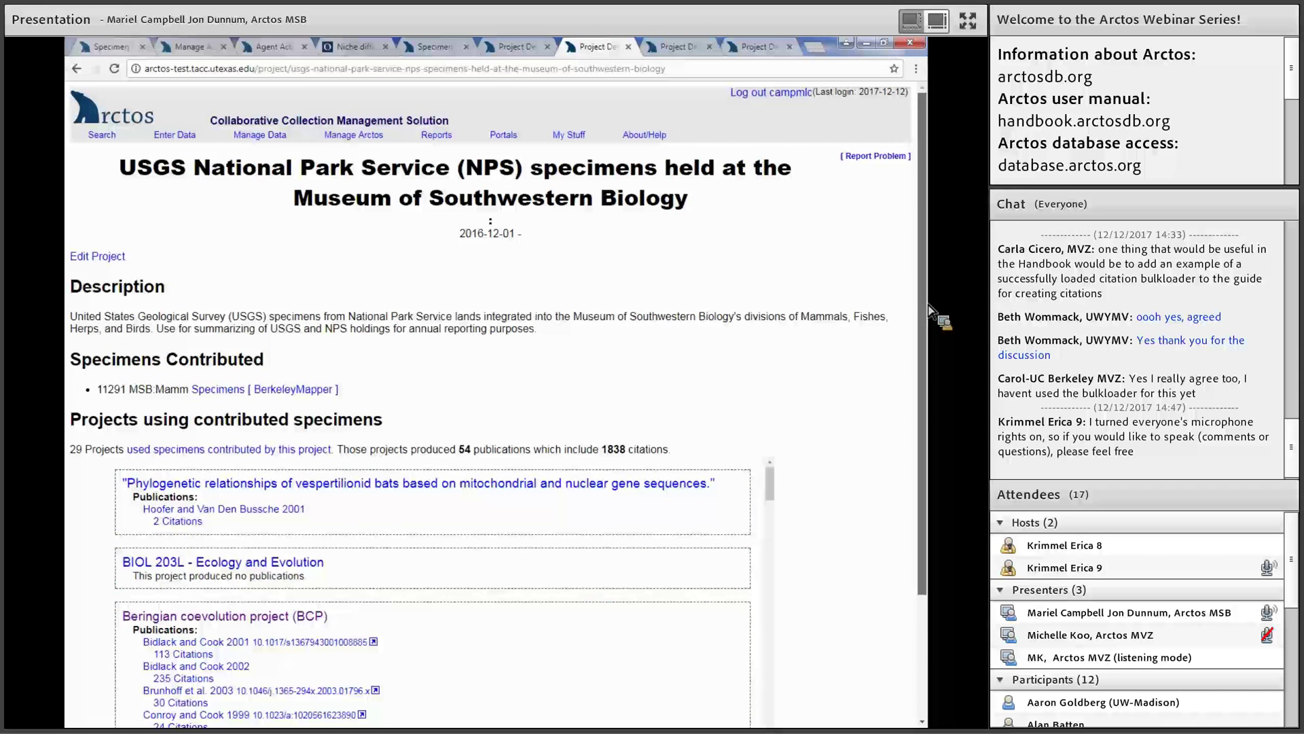
scroll(931, 310, down, 2)
scroll(931, 311, up, 1)
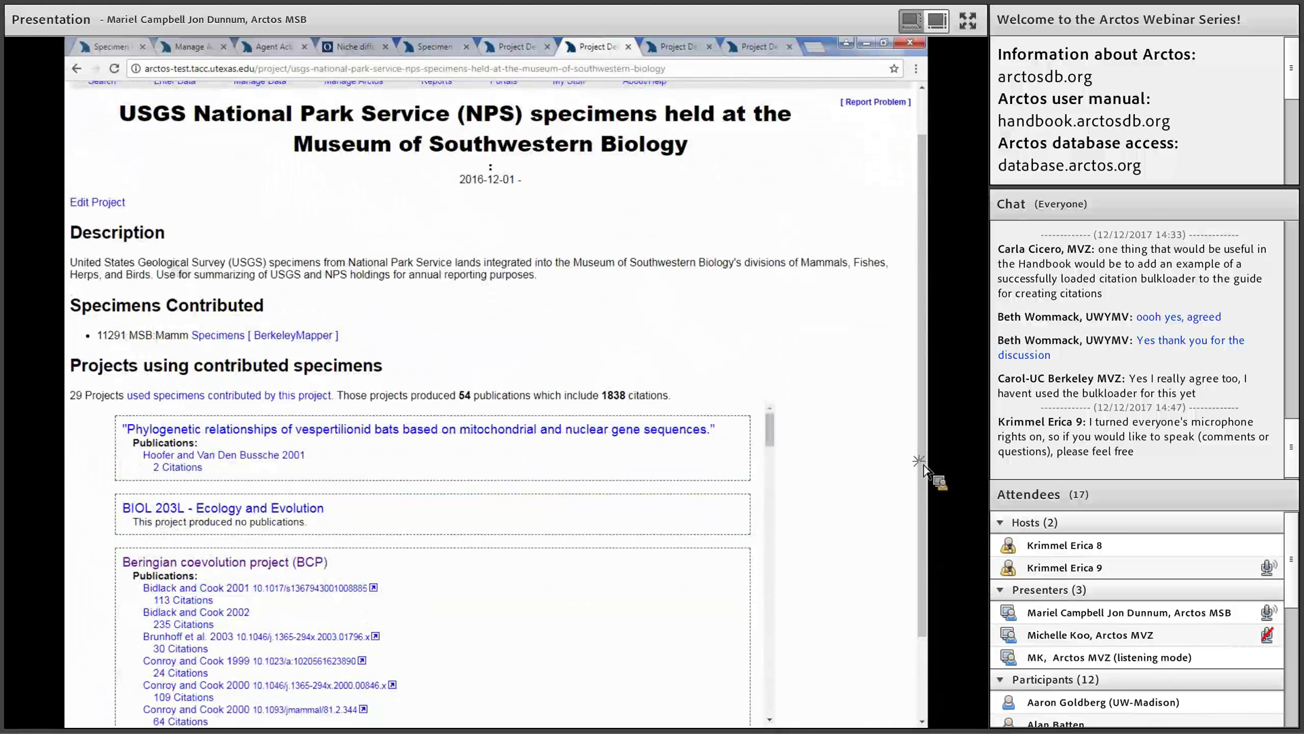
Step: Return to the Mexican Wolf Recovery Program project and scroll down to its Taxonomy section
key(ctrl+shift+Tab)
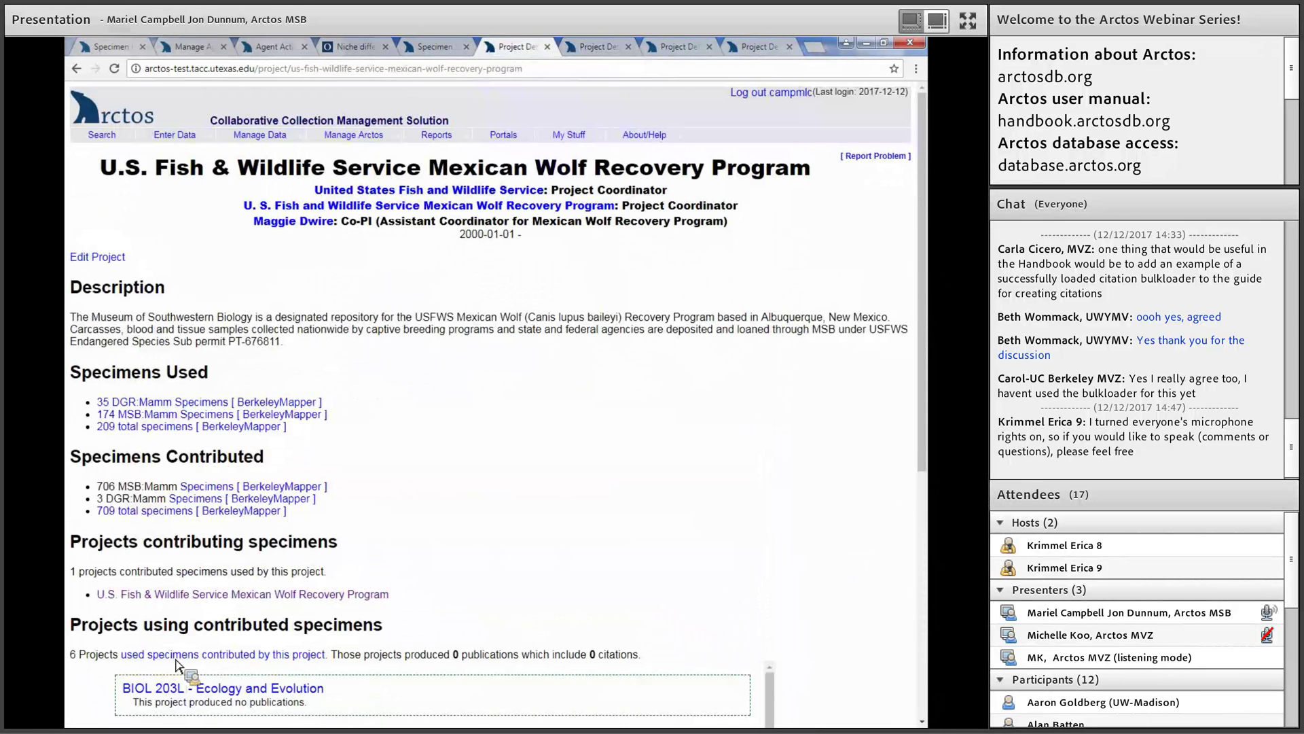
scroll(177, 664, down, 5)
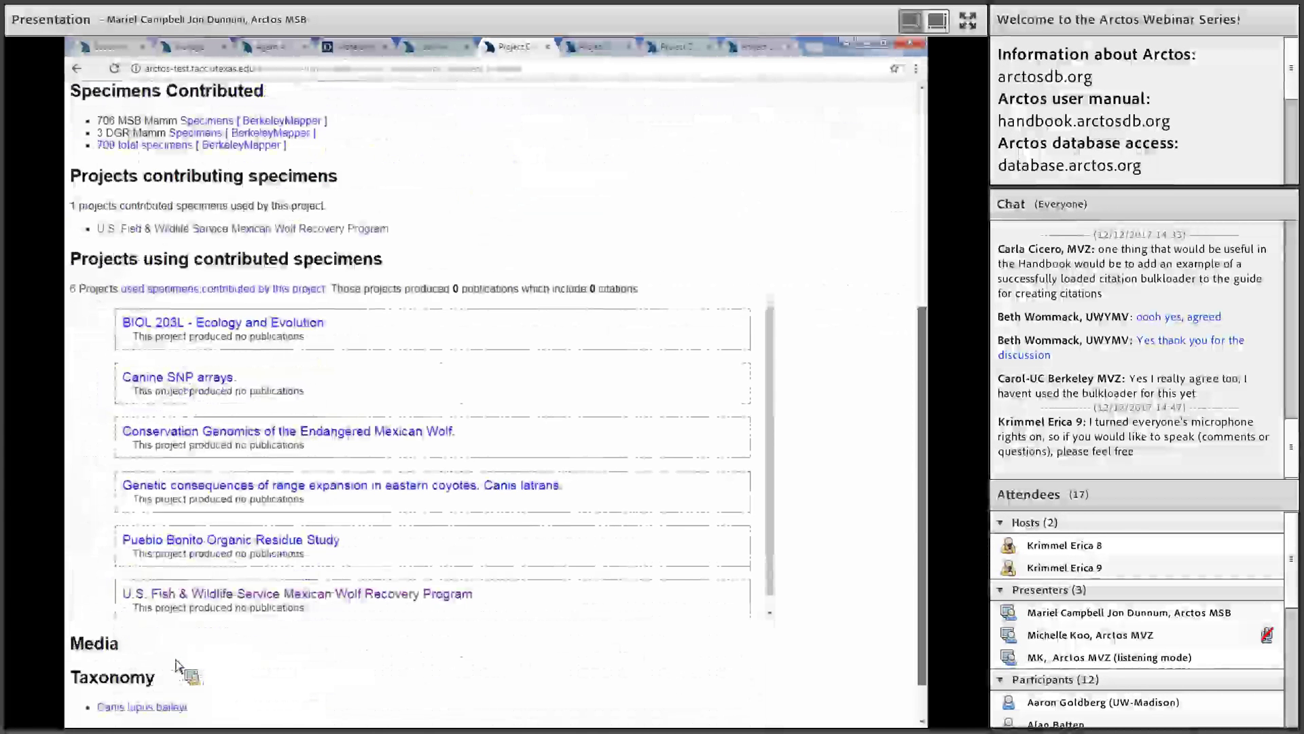
scroll(176, 665, down, 1)
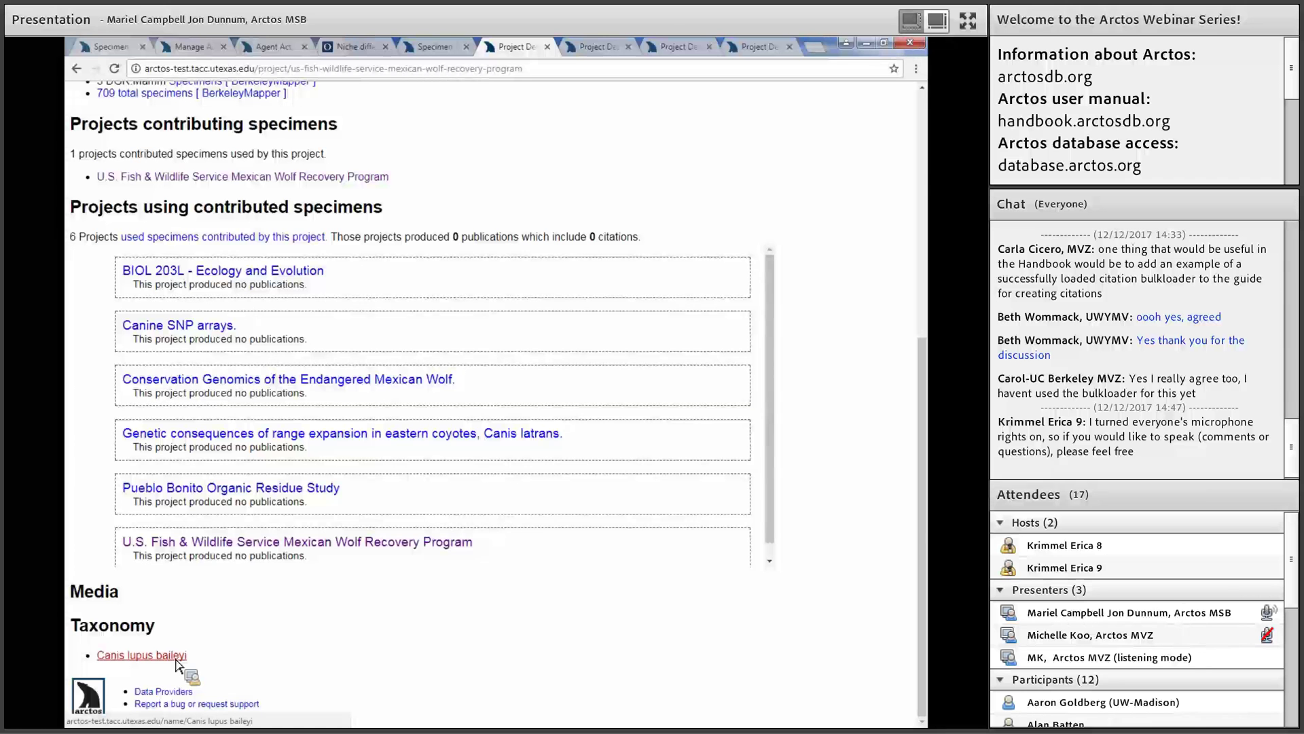
Step: Open the Canis lupus baileyi taxonomy page and scroll through each source's classification boxes
click(176, 659)
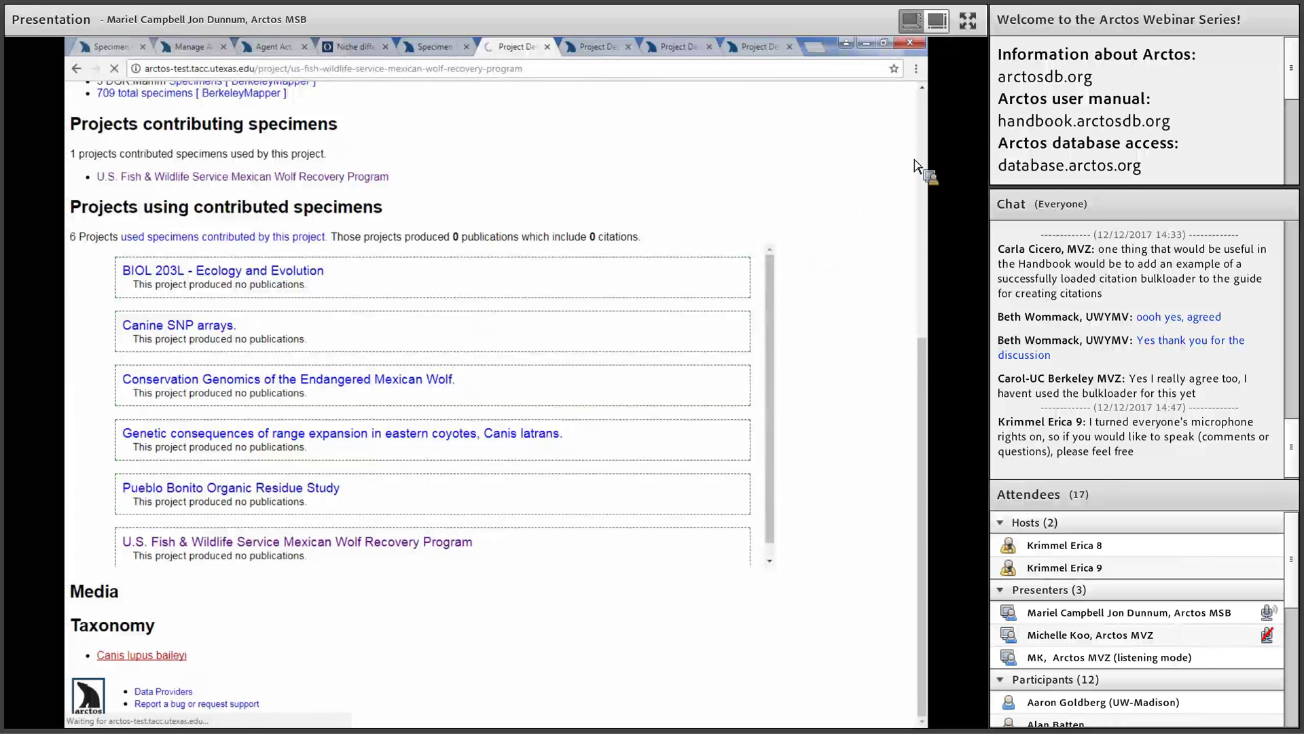
scroll(111, 138, down, 3)
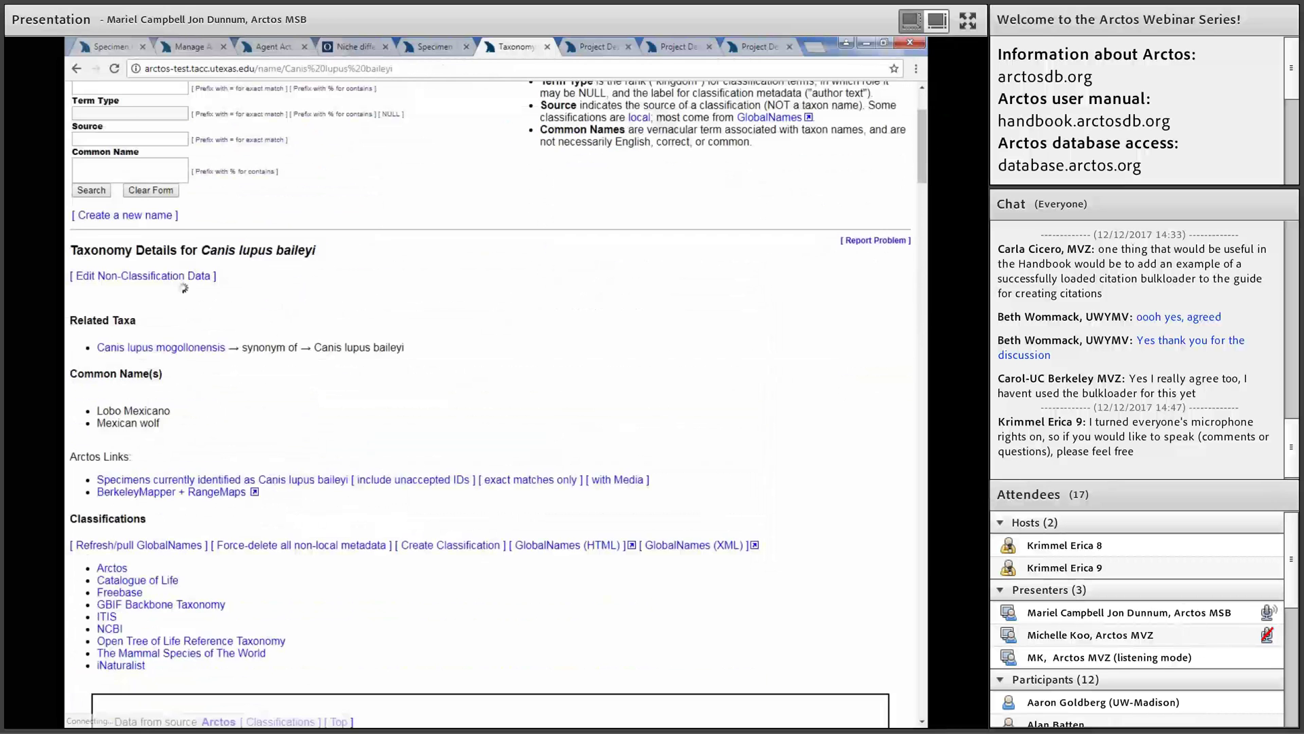
scroll(115, 156, down, 3)
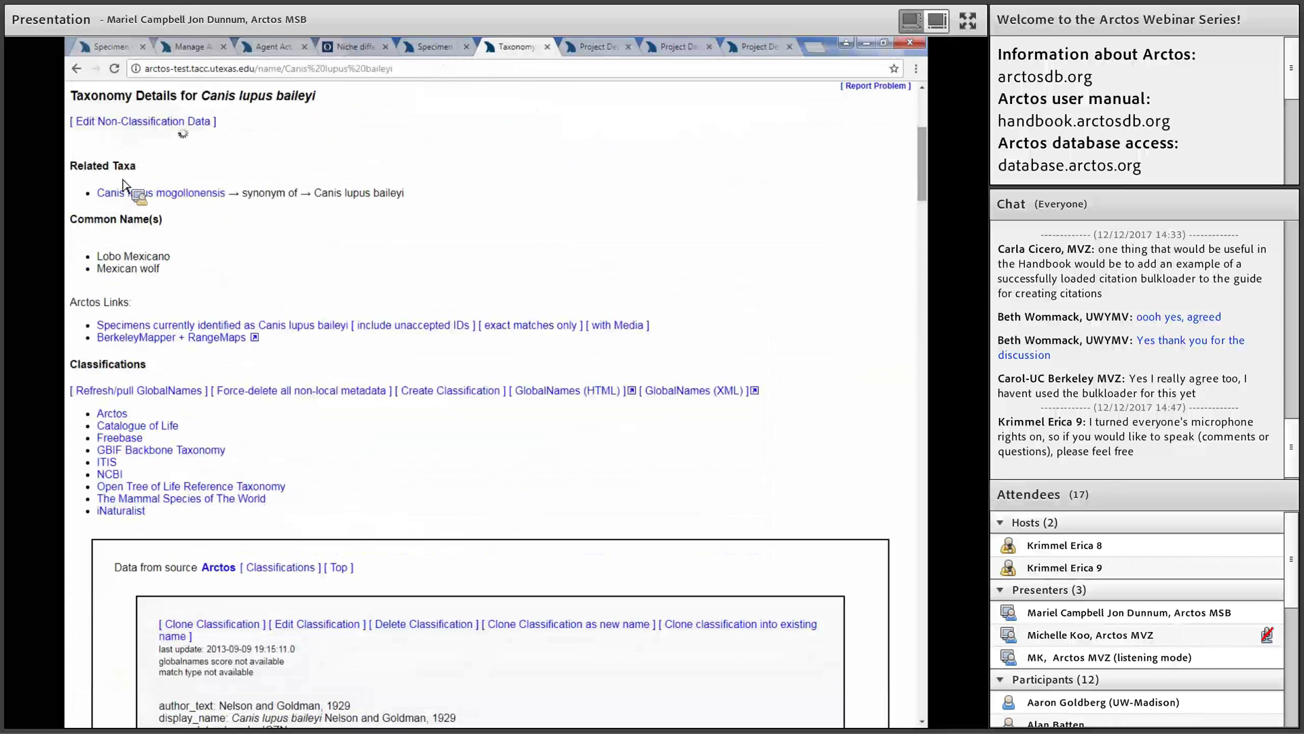
scroll(136, 178, up, 5)
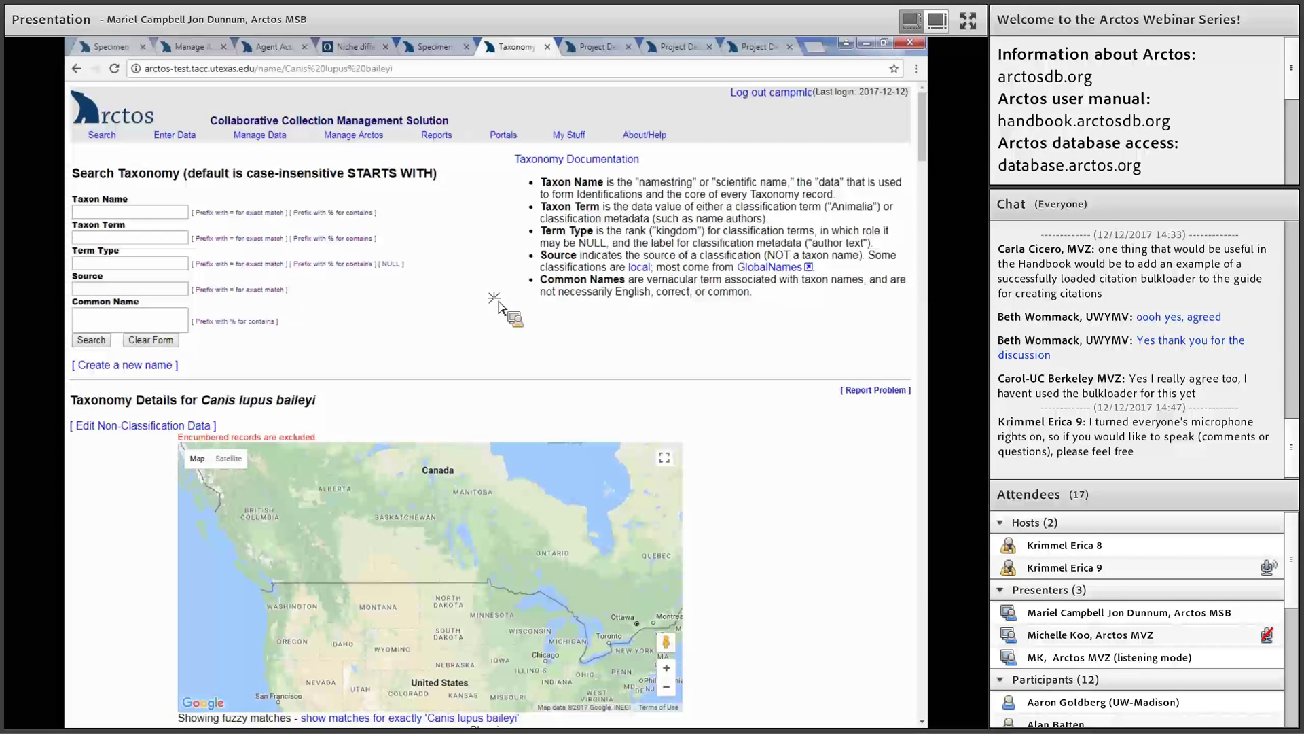
scroll(319, 553, down, 3)
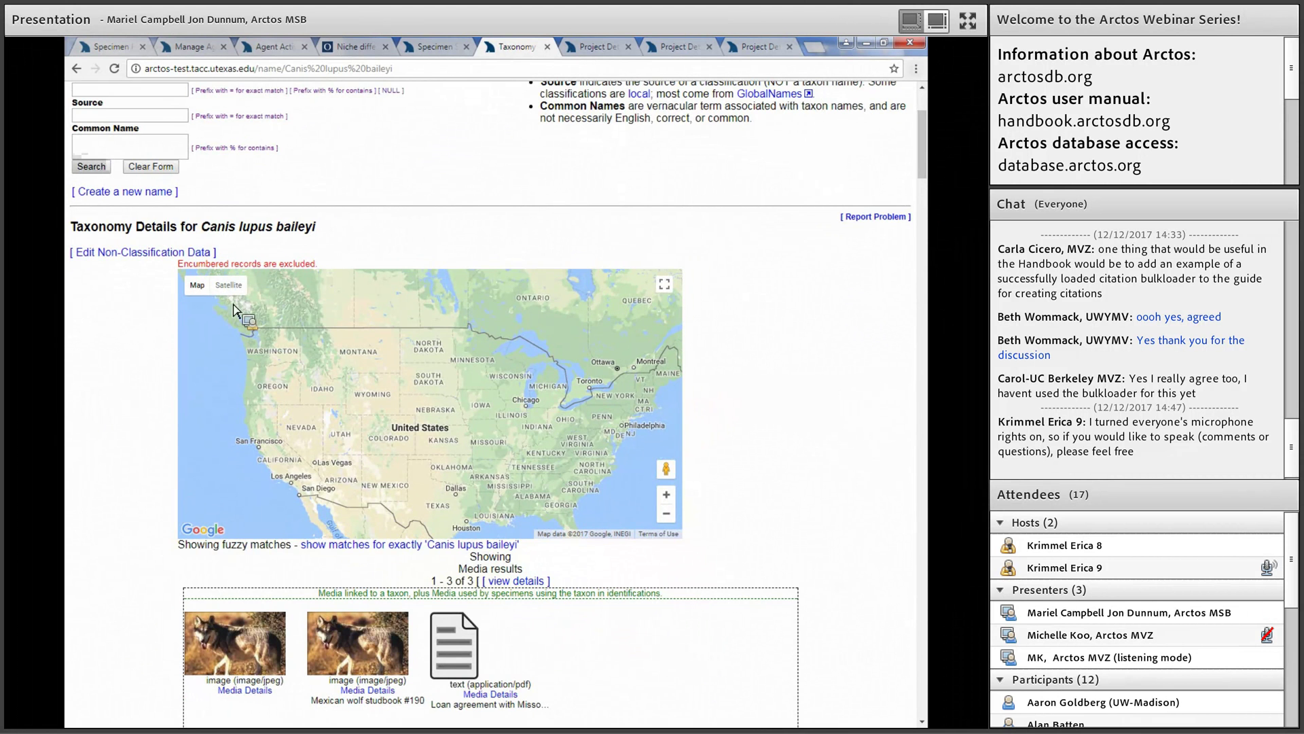
scroll(551, 272, down, 2)
scroll(550, 272, down, 3)
scroll(919, 218, down, 4)
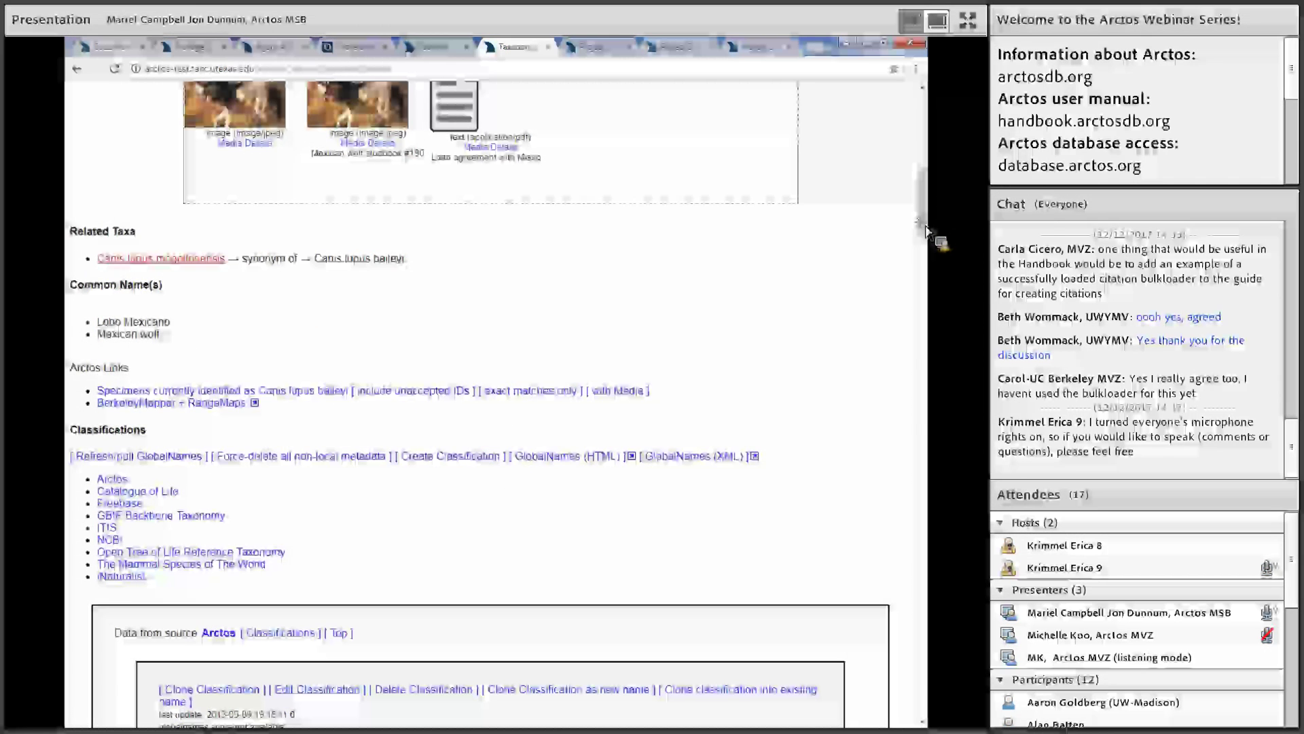
scroll(926, 250, down, 2)
scroll(928, 253, down, 4)
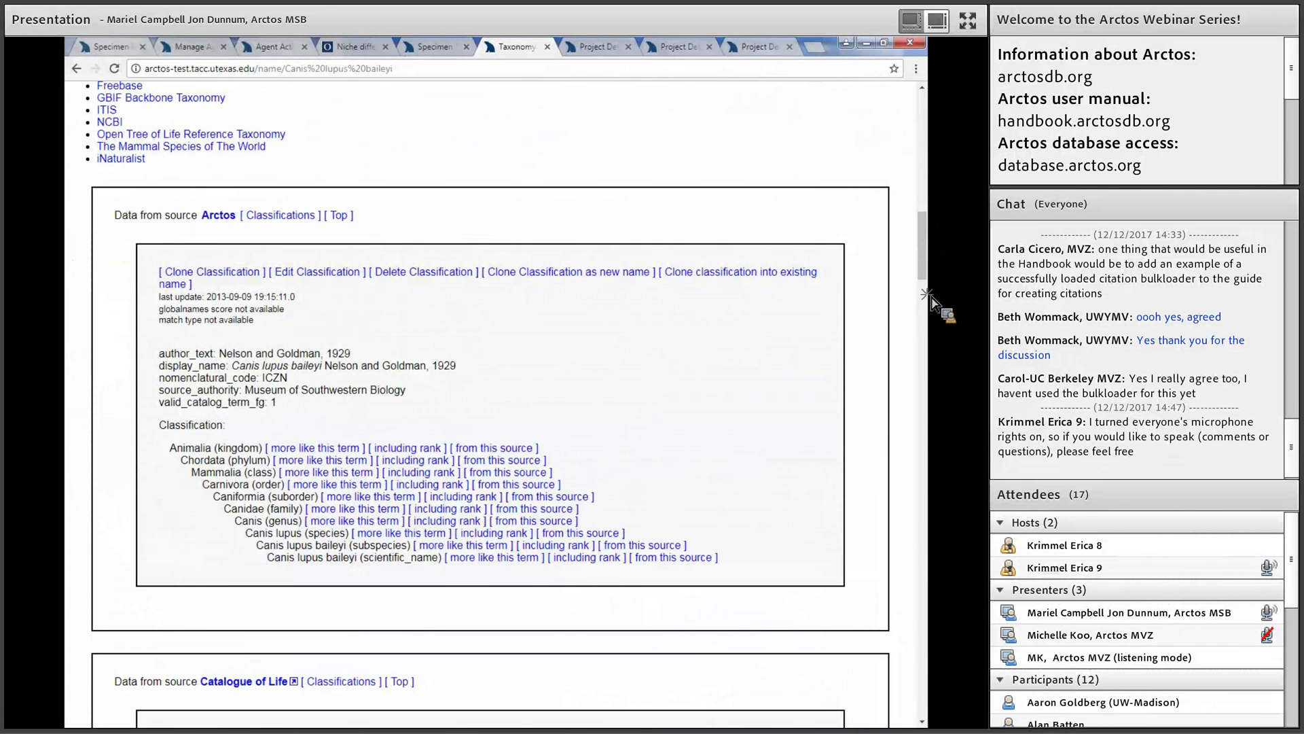
scroll(930, 322, down, 3)
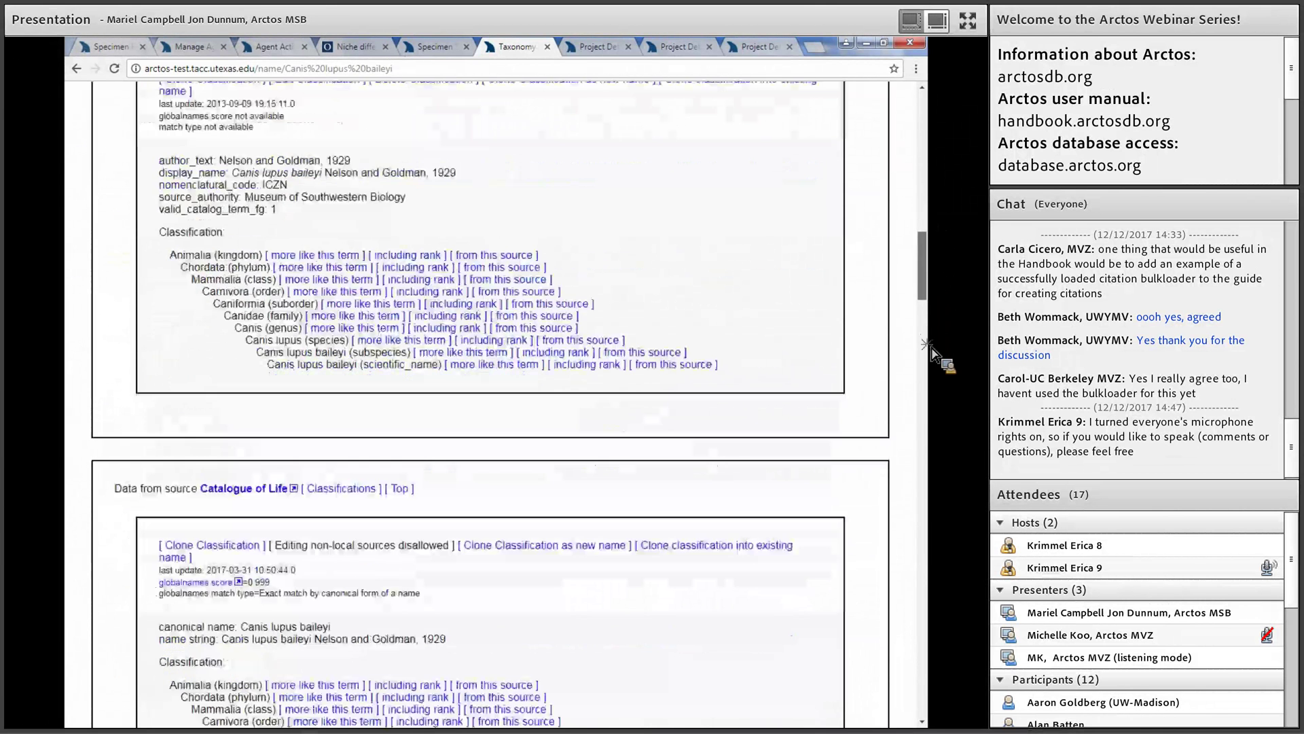
scroll(932, 348, down, 5)
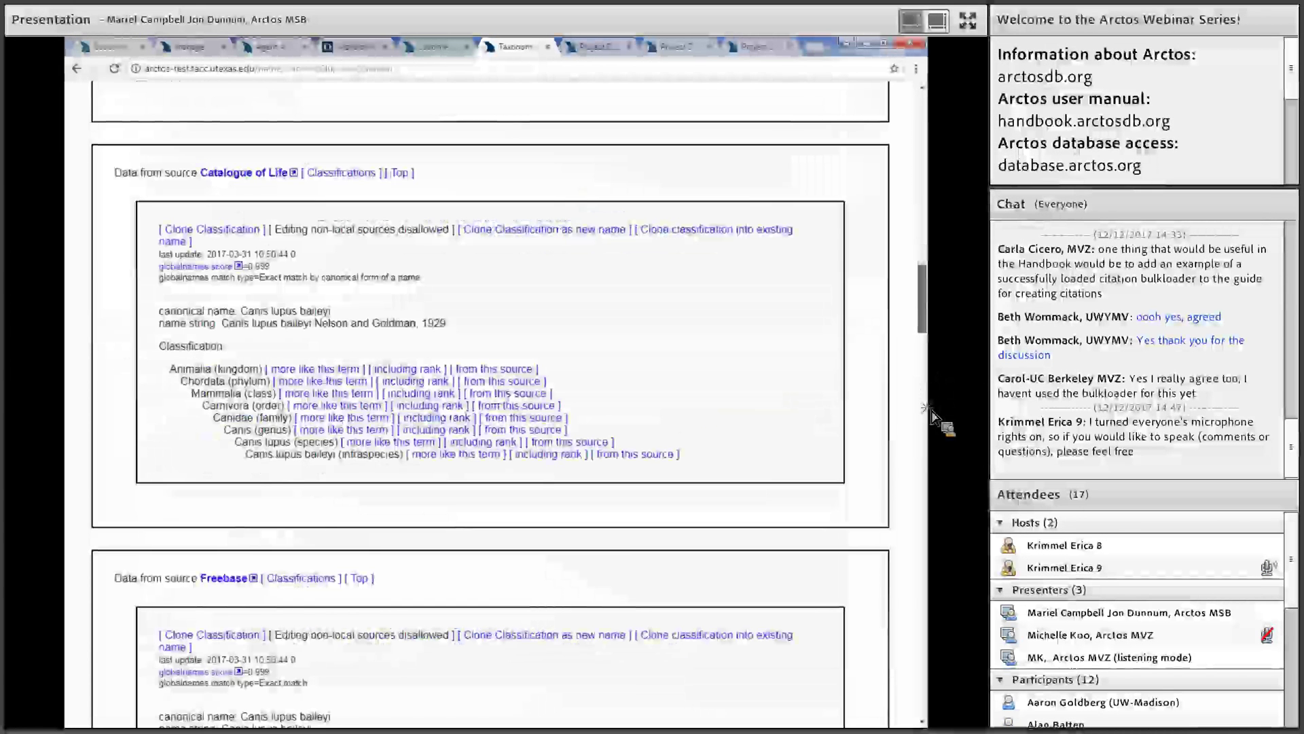
scroll(932, 441, down, 1)
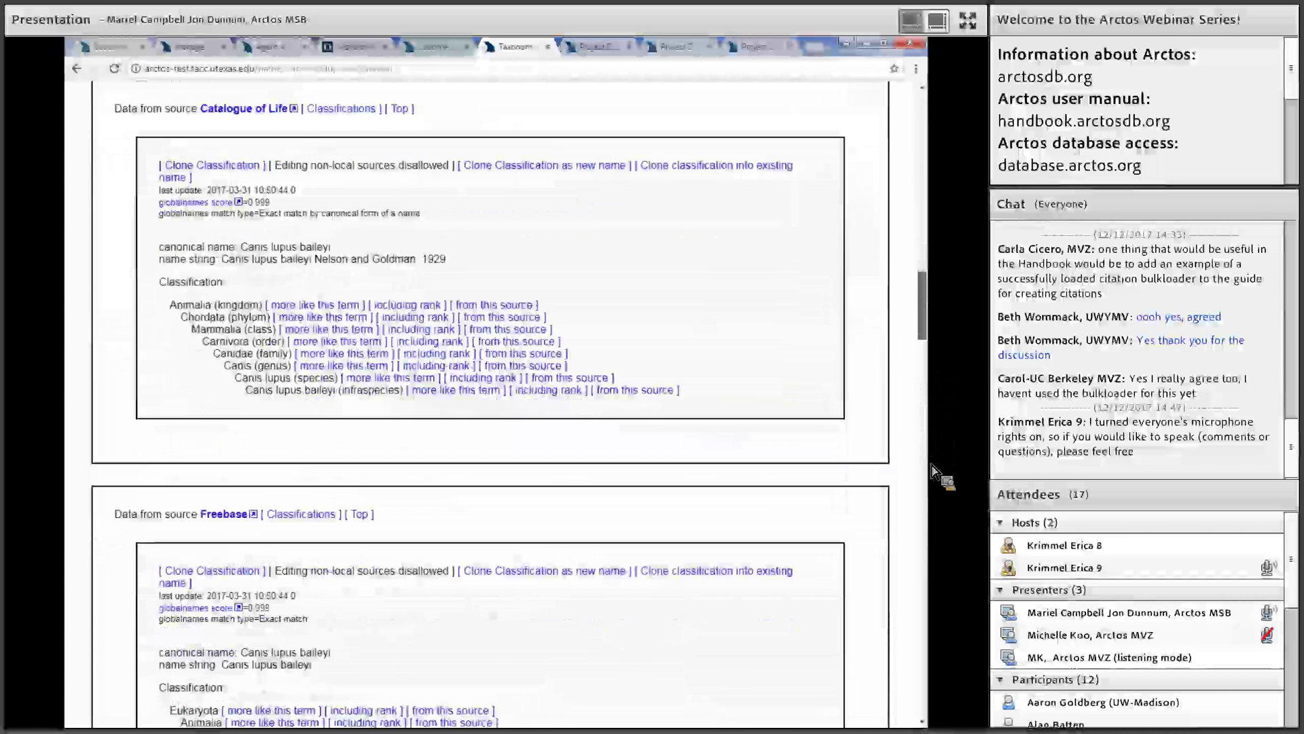
scroll(930, 462, down, 11)
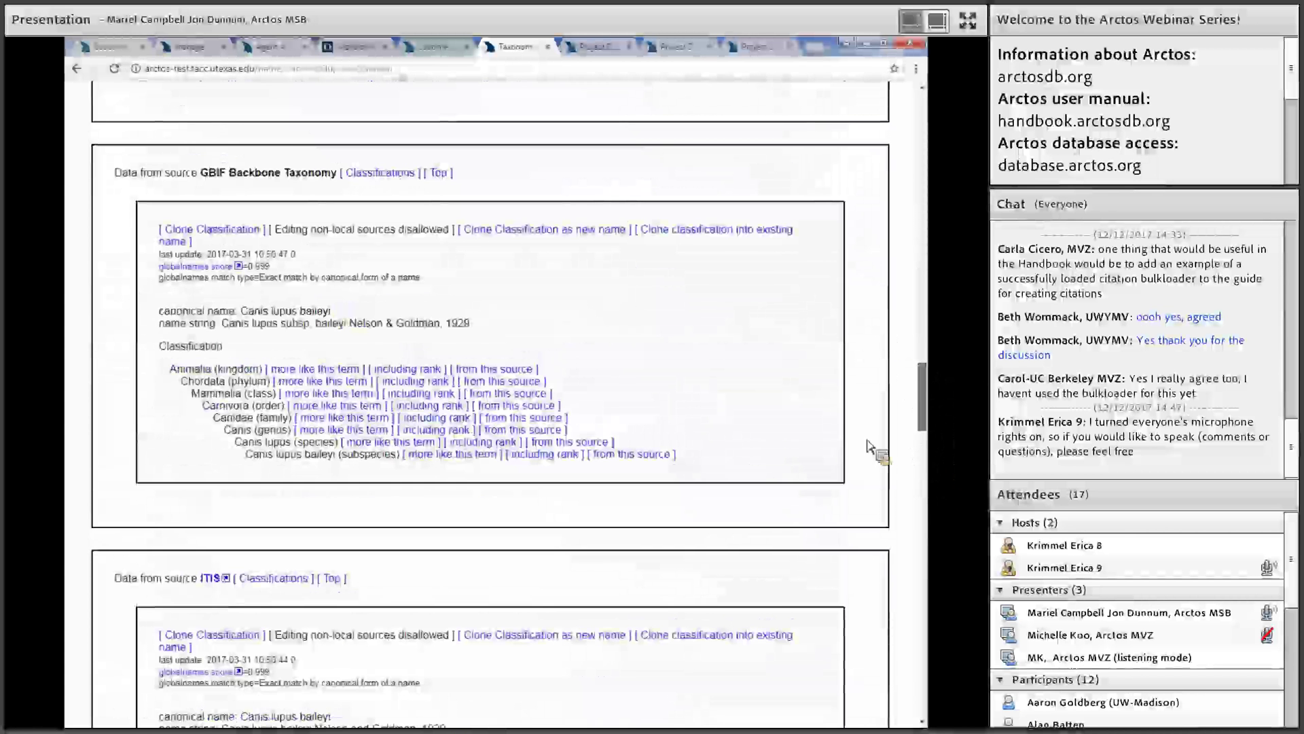
scroll(910, 455, down, 9)
Step: Select the NCBI source heading, then jump back to the top of the taxonomy page
right_click(917, 463)
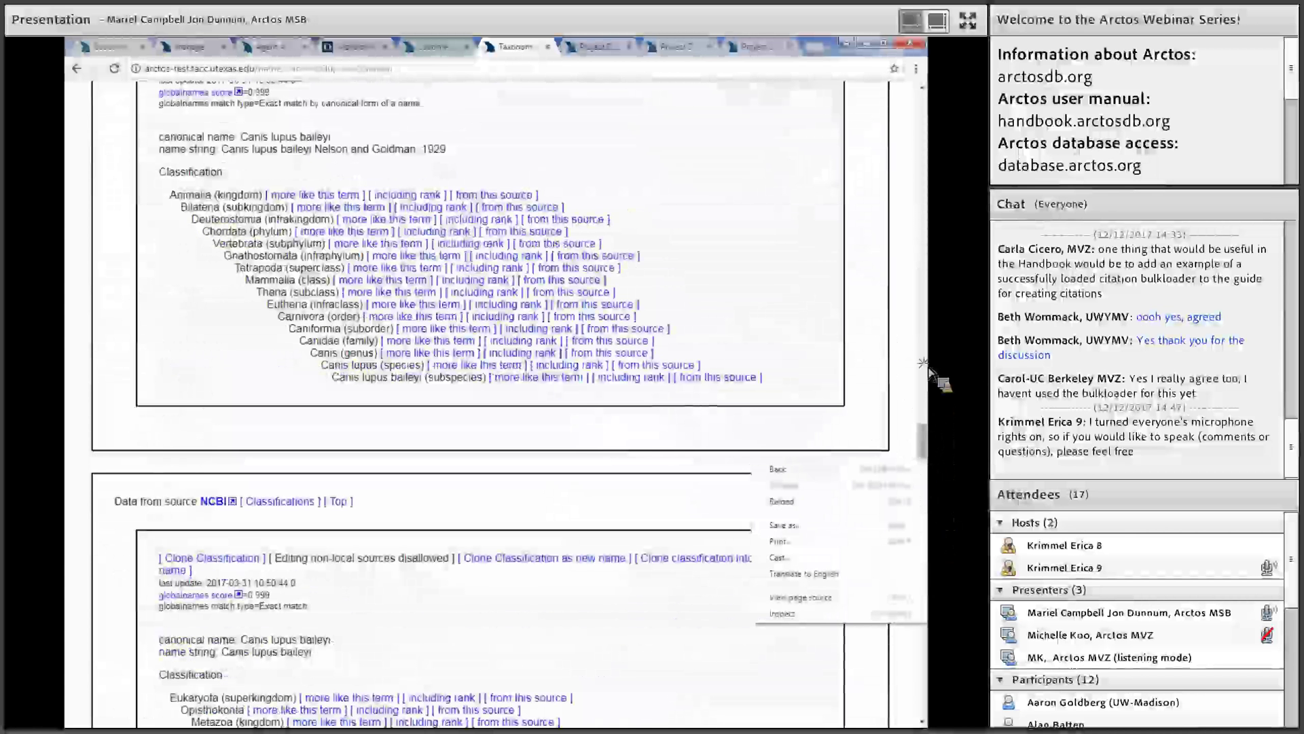
triple_click(204, 501)
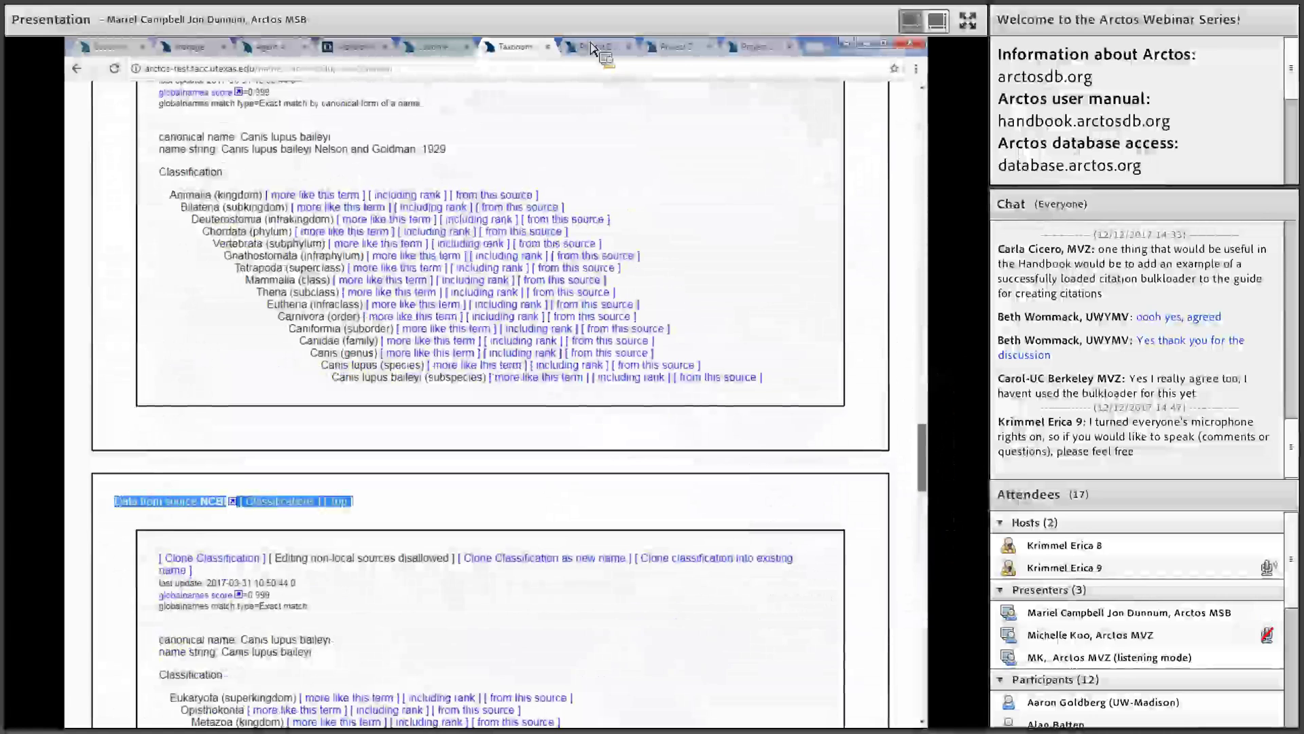
click(77, 68)
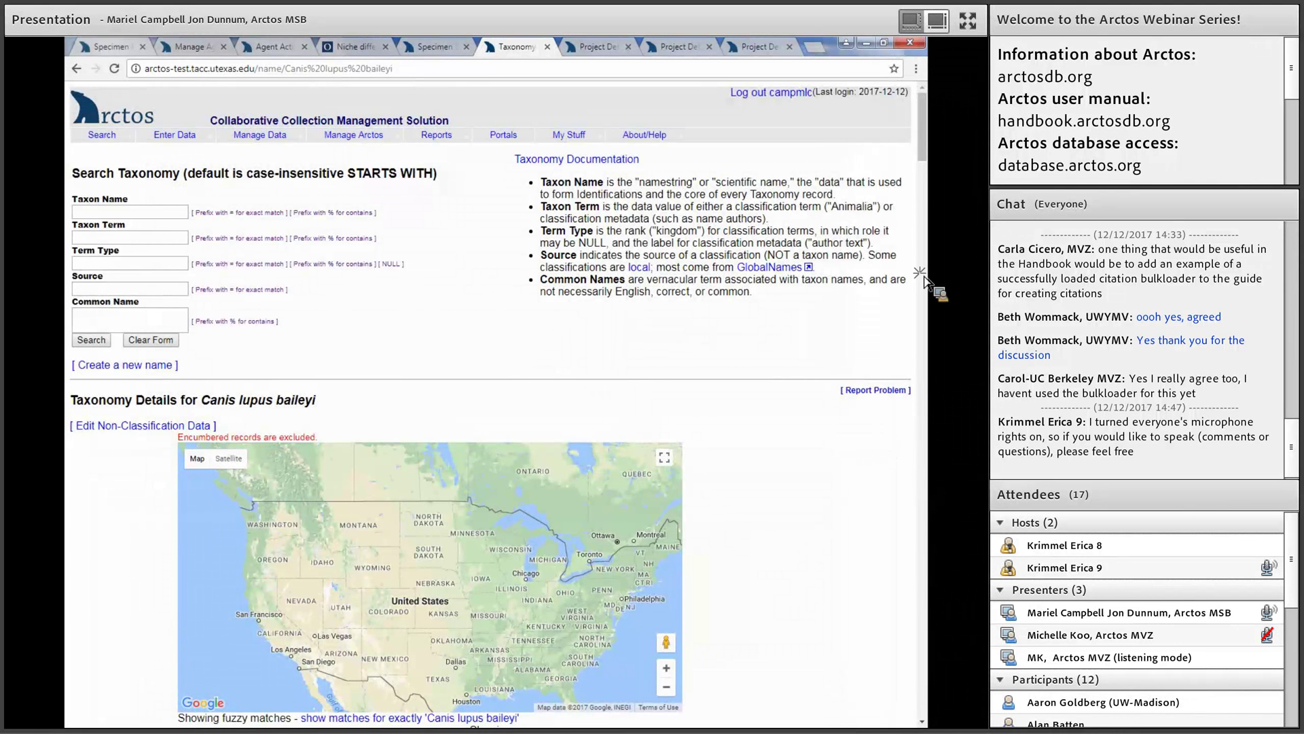
Step: Go back to the Mexican Wolf Recovery Program page and scroll down to its Taxonomy section
key(alt+Left)
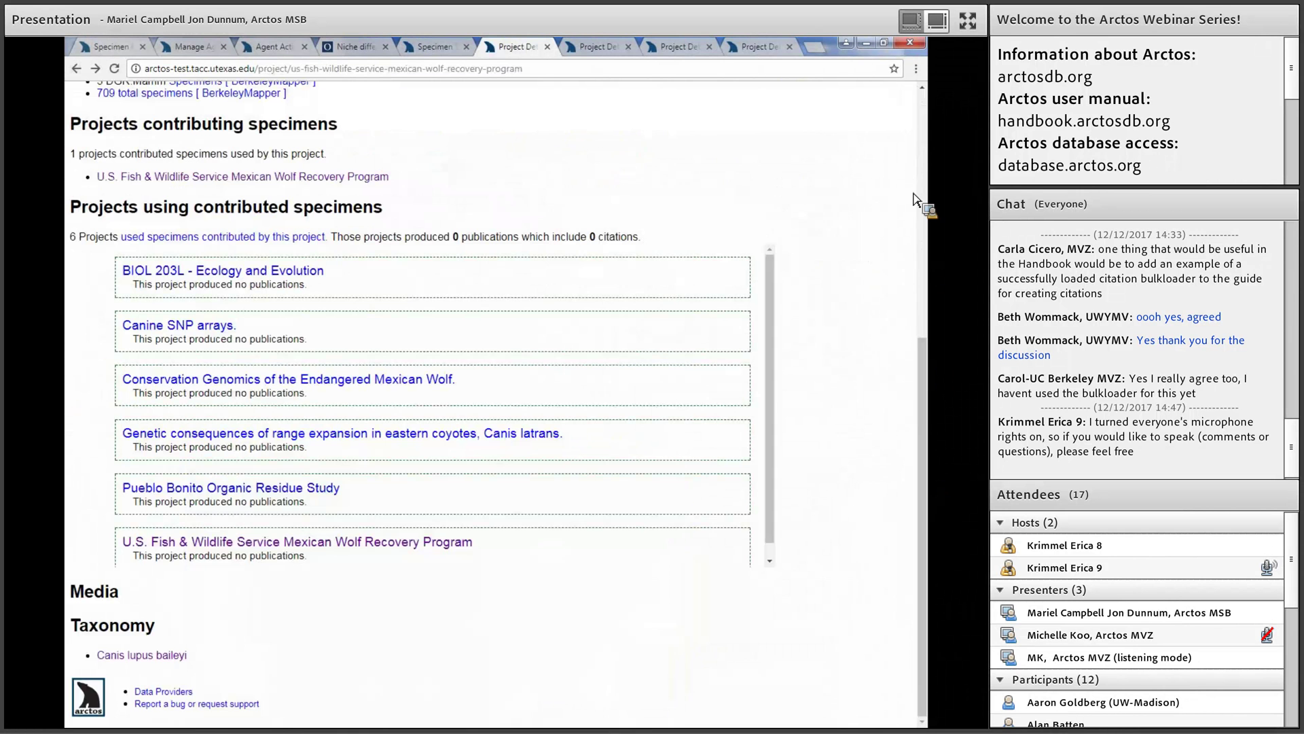
scroll(914, 198, up, 5)
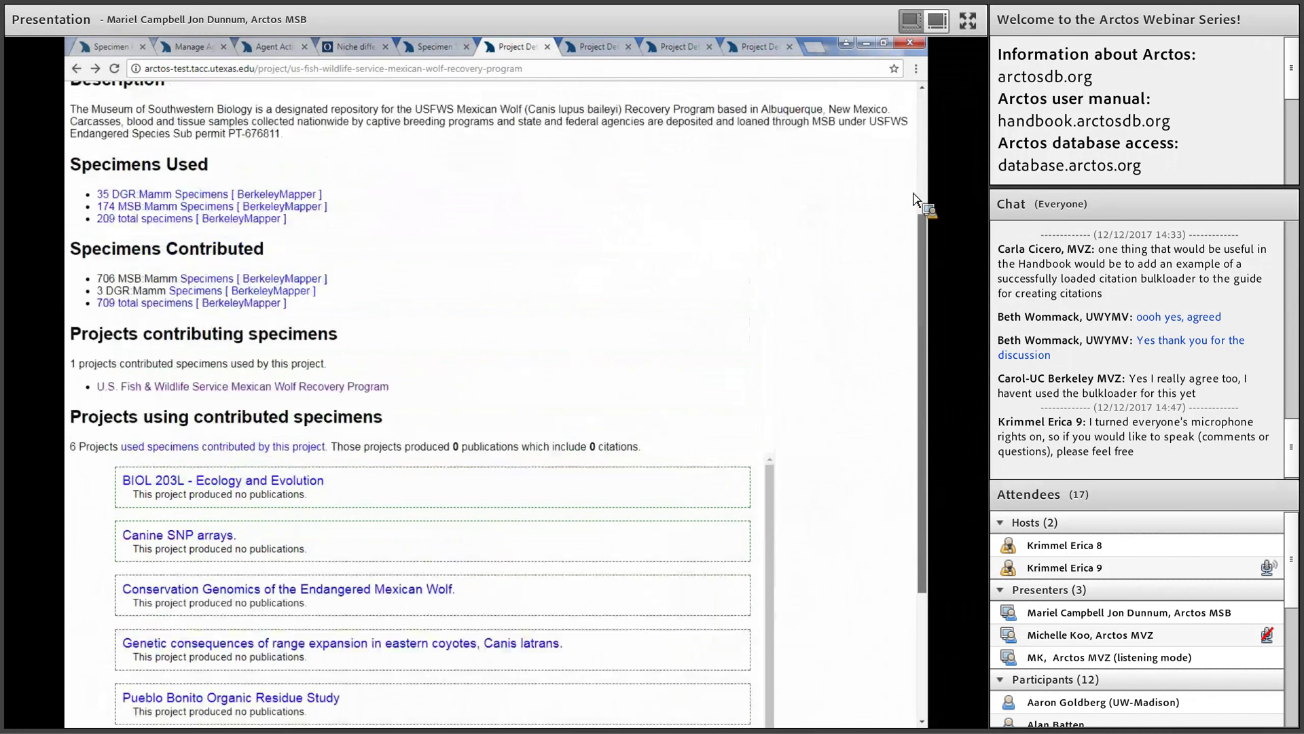
scroll(914, 198, up, 1)
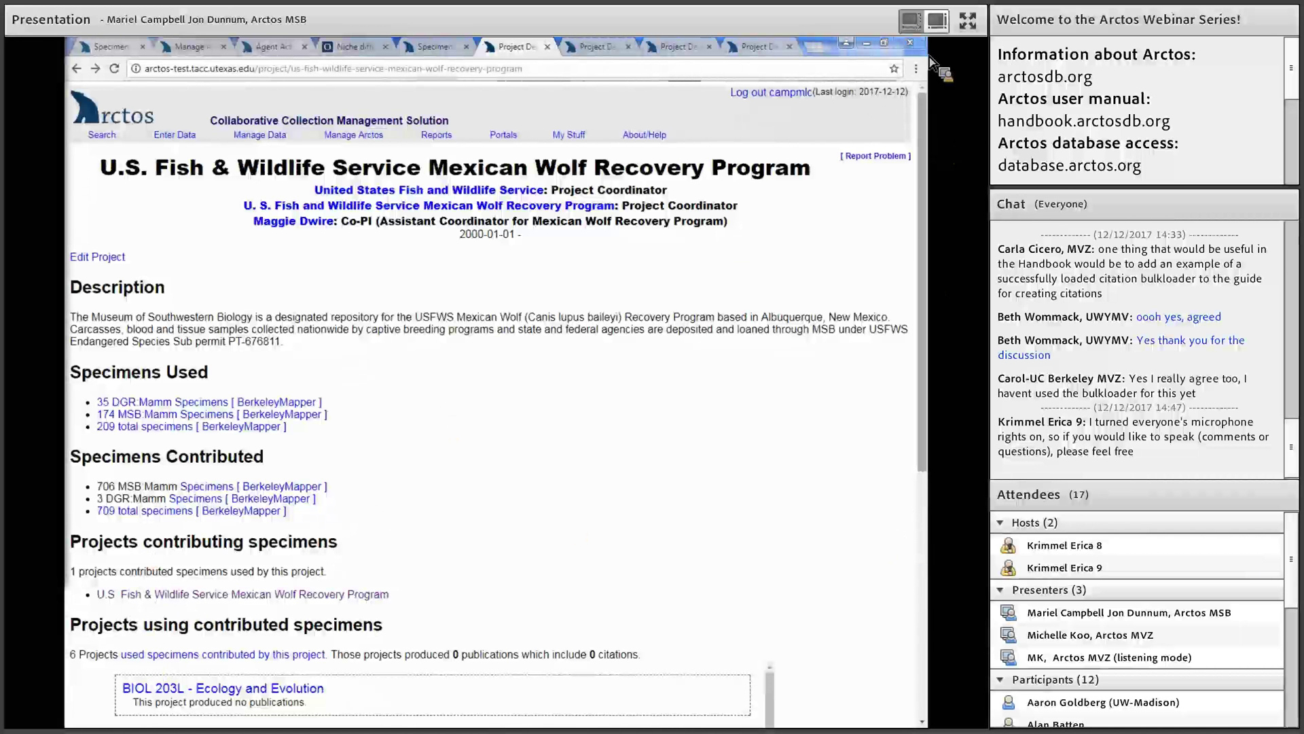
scroll(935, 61, down, 6)
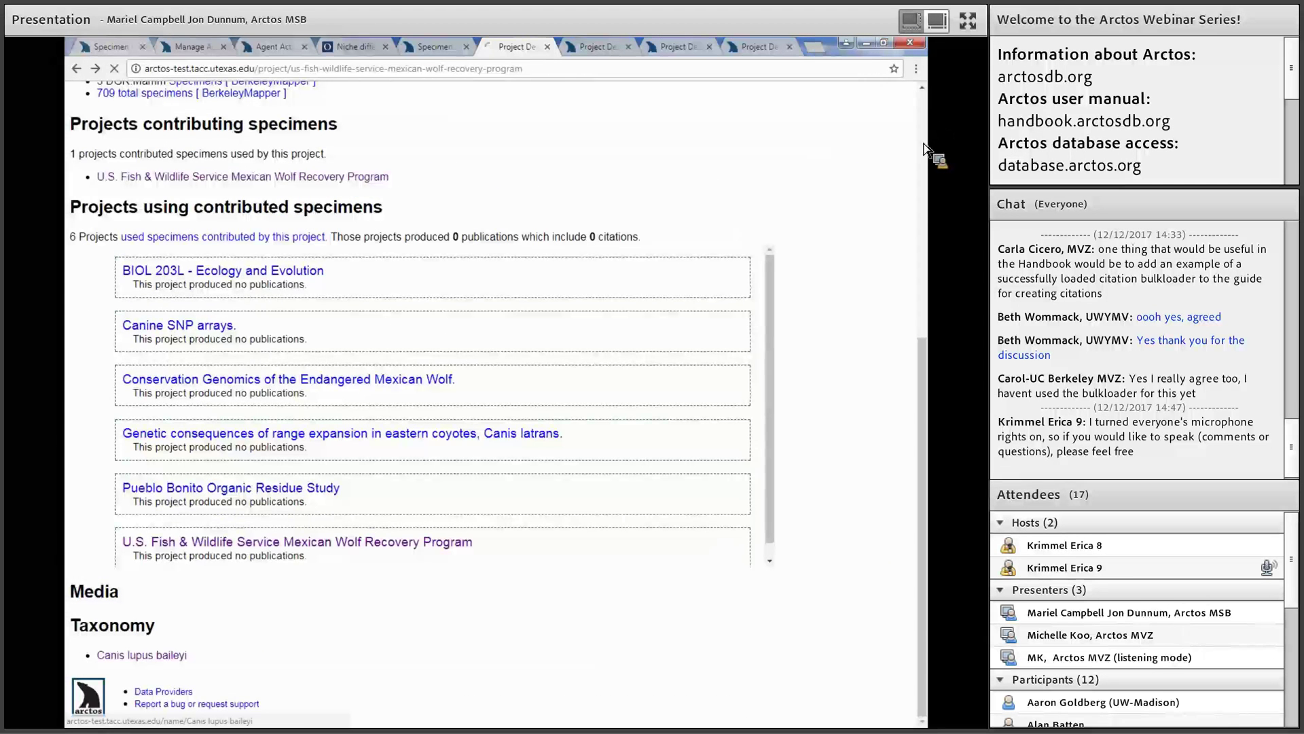
scroll(927, 184, down, 3)
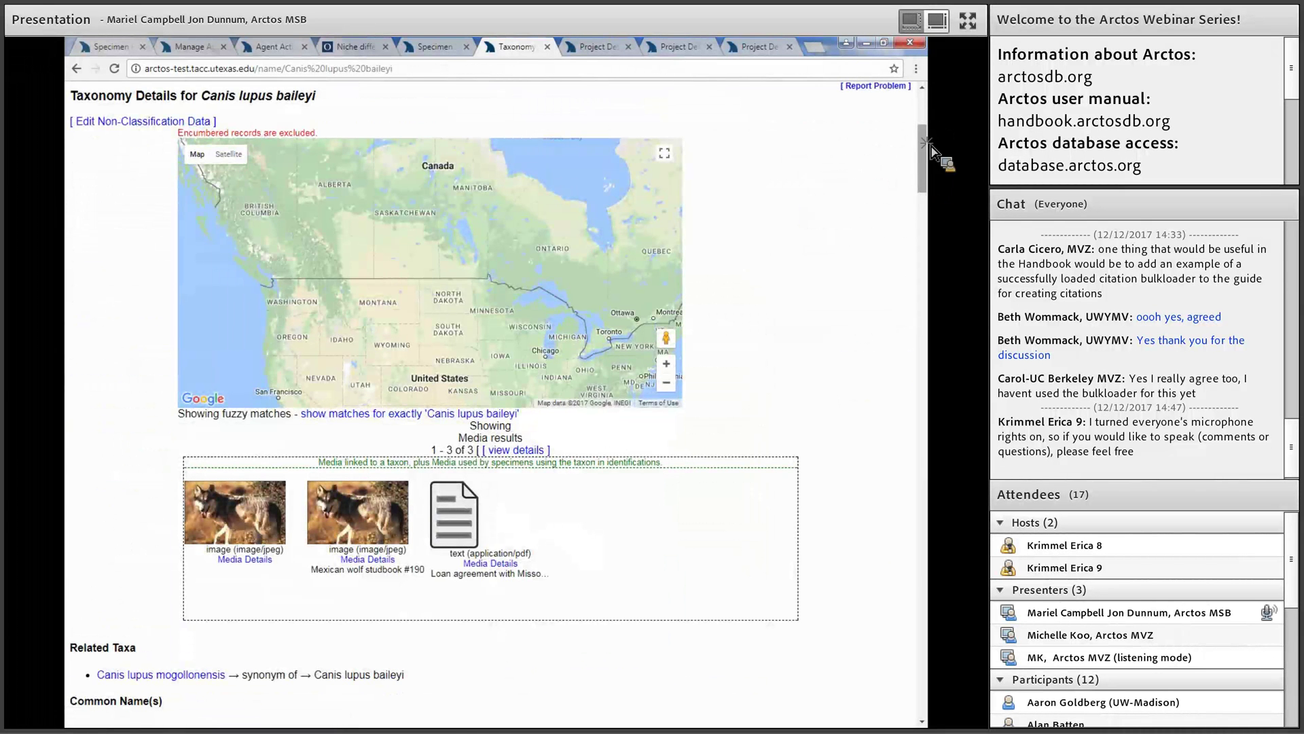
scroll(928, 129, down, 2)
scroll(932, 128, down, 3)
scroll(910, 299, down, 4)
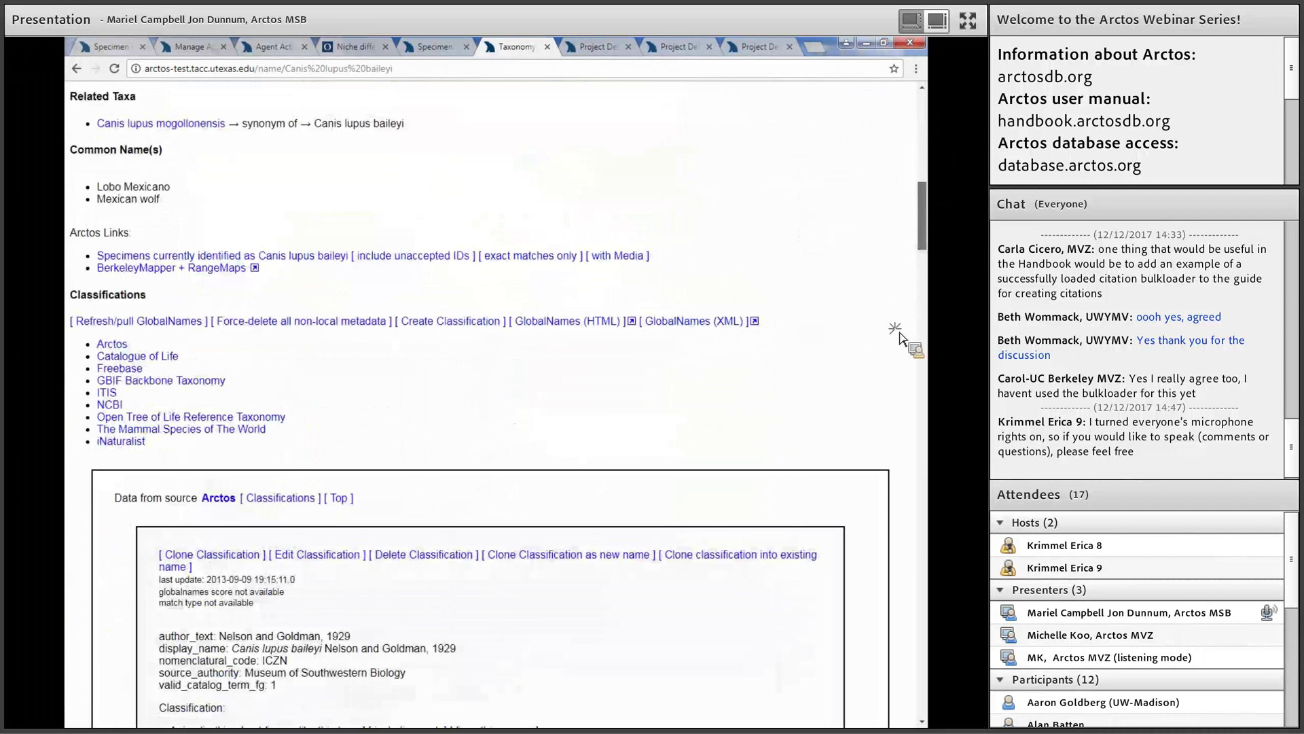
scroll(895, 462, down, 2)
scroll(897, 543, up, 12)
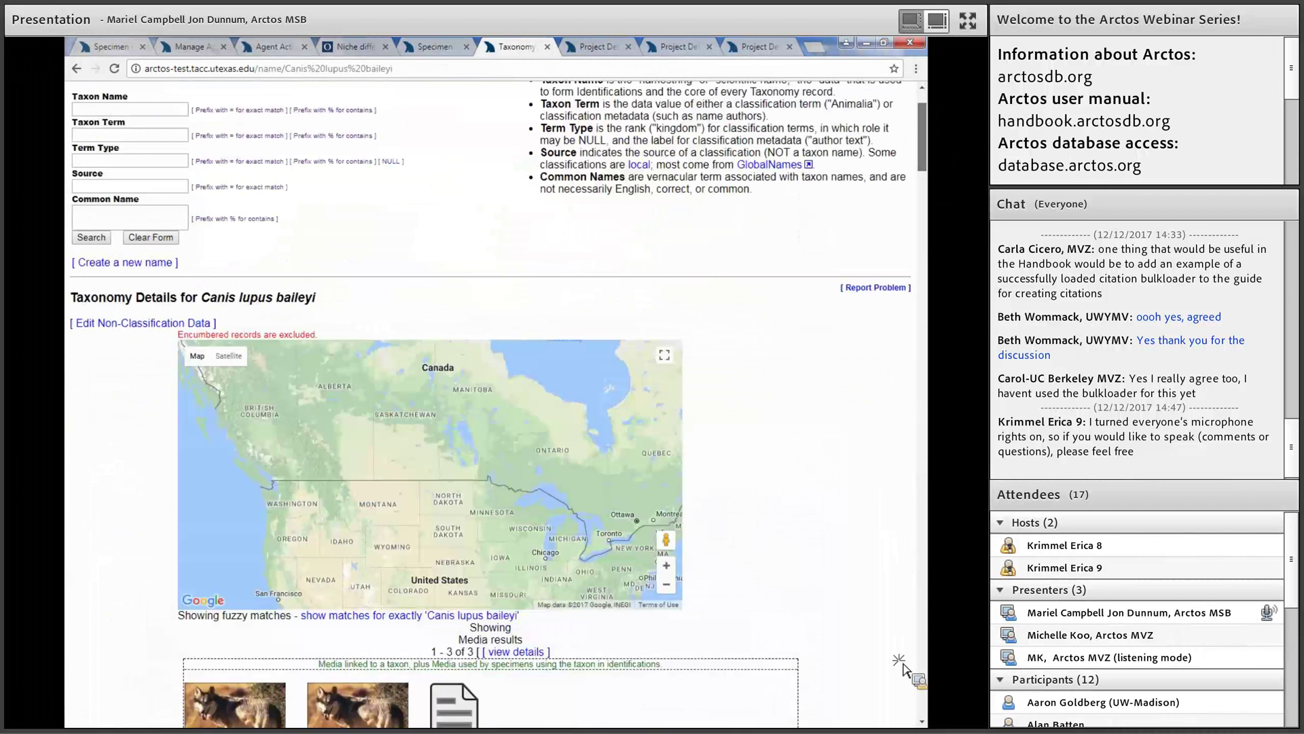
scroll(898, 720, up, 1)
scroll(902, 720, down, 15)
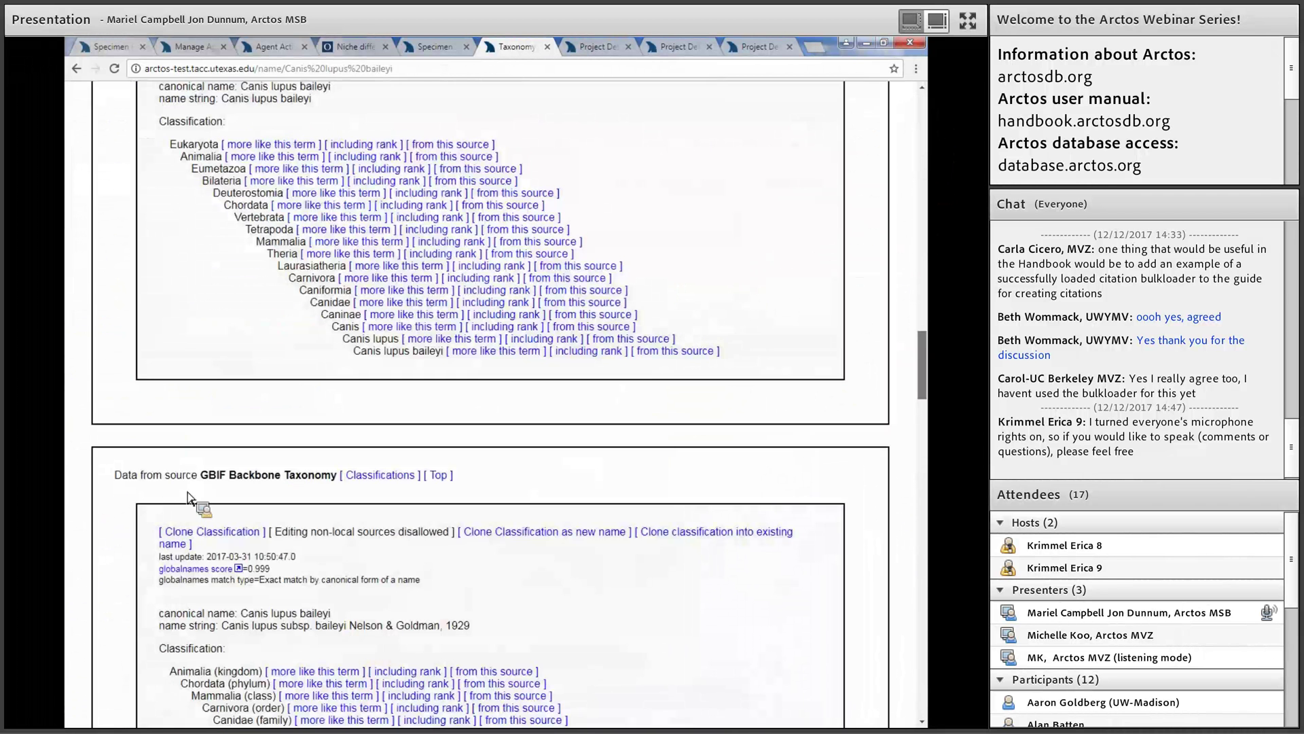
scroll(919, 665, down, 6)
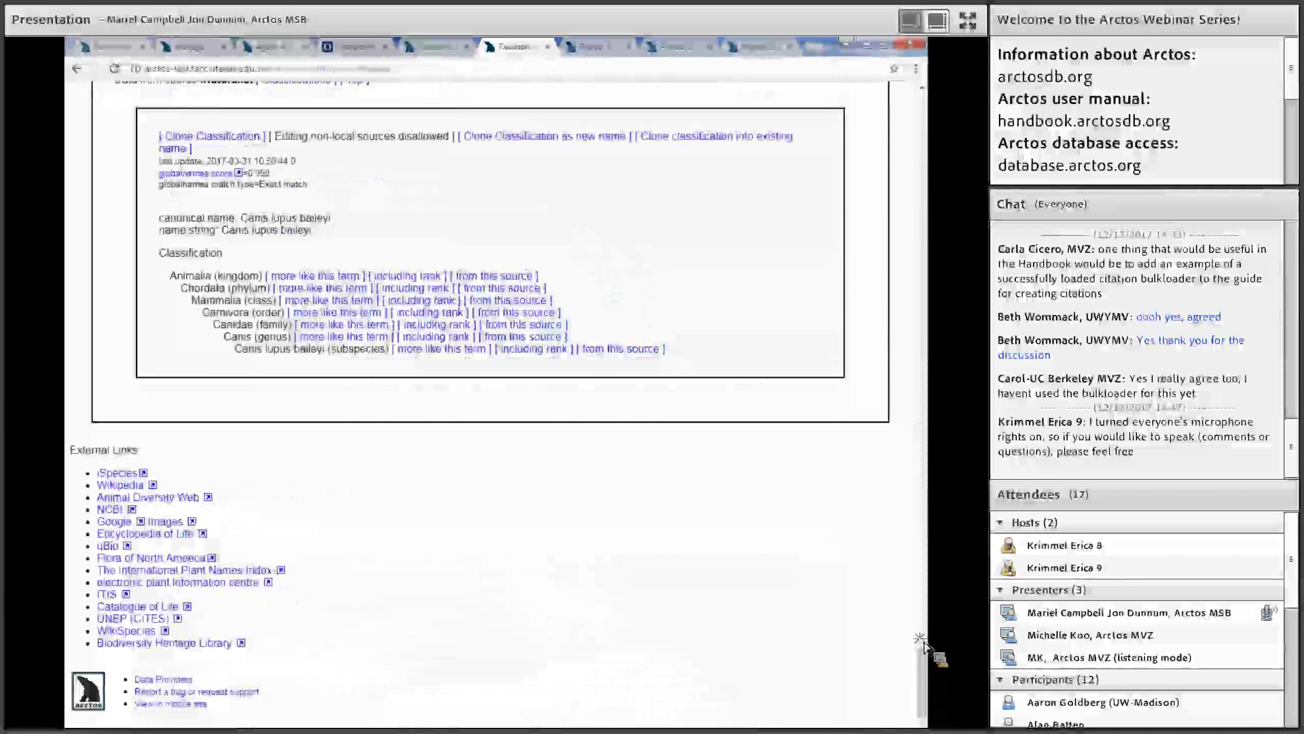
scroll(923, 133, up, 5)
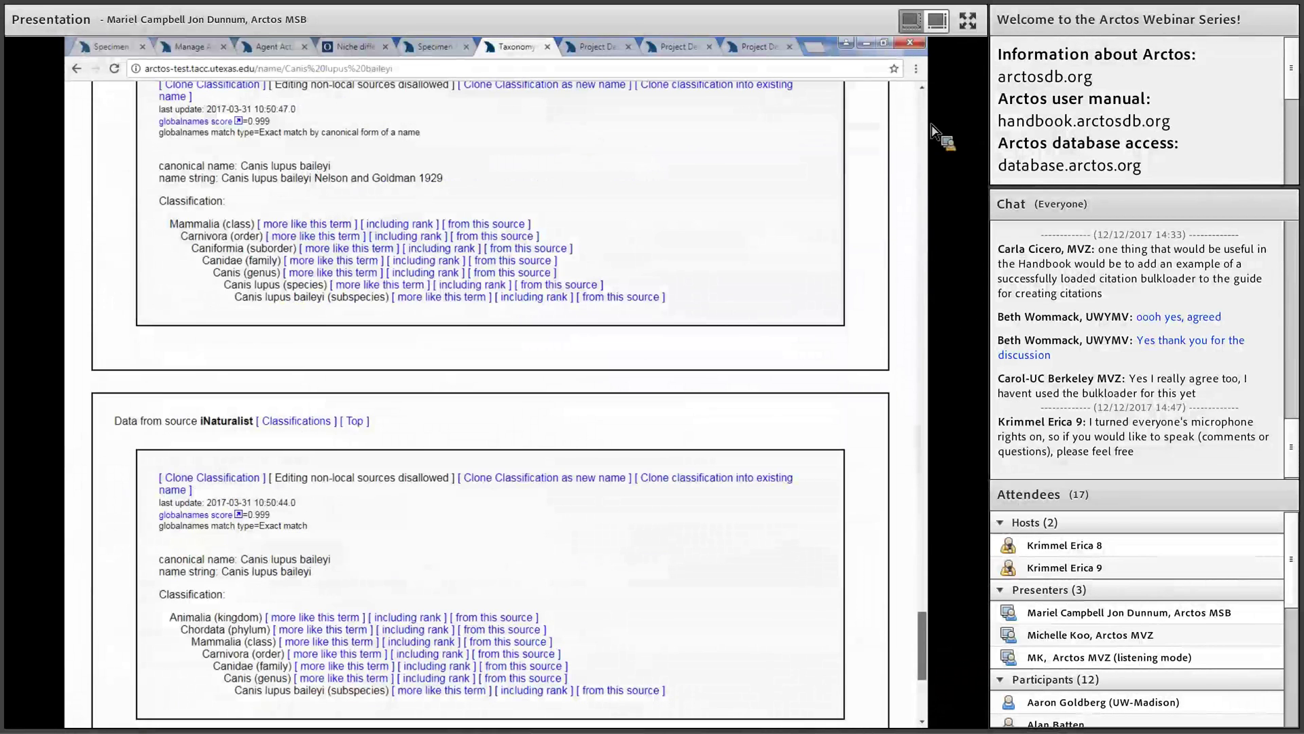
scroll(925, 130, up, 10)
scroll(931, 129, up, 10)
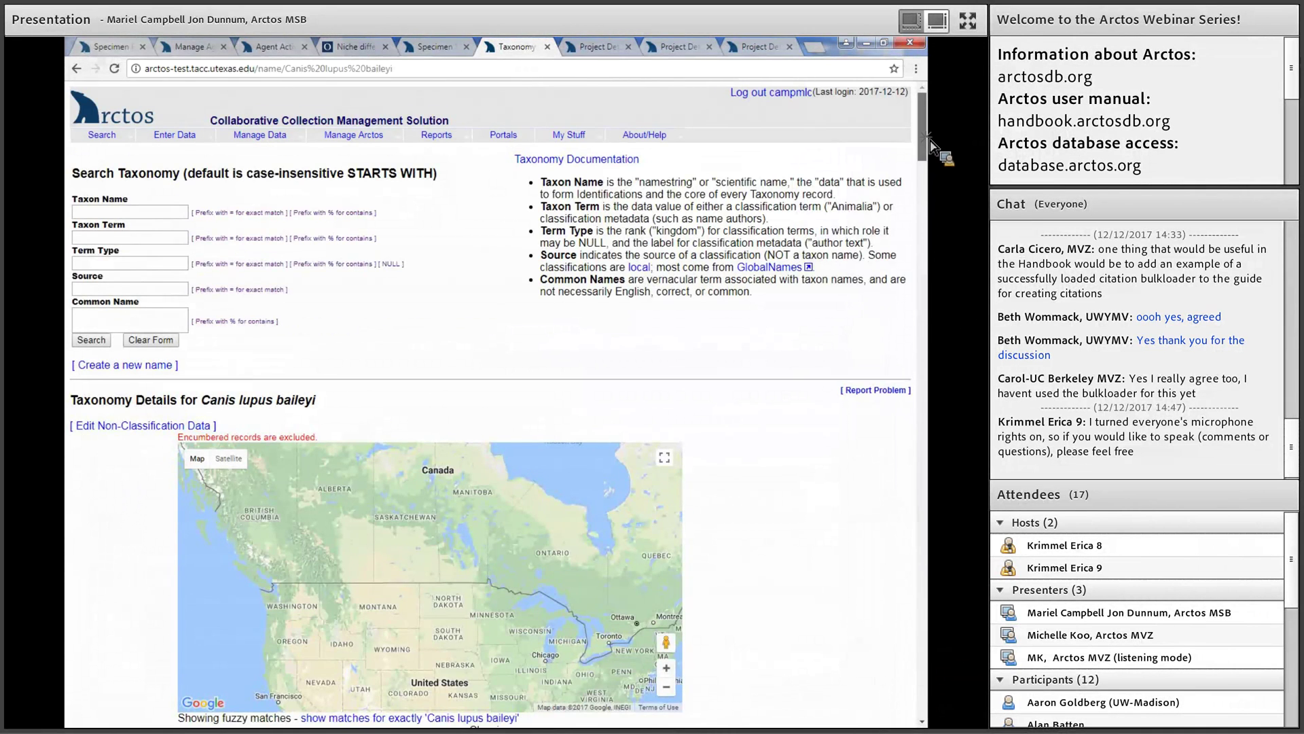
scroll(931, 135, down, 2)
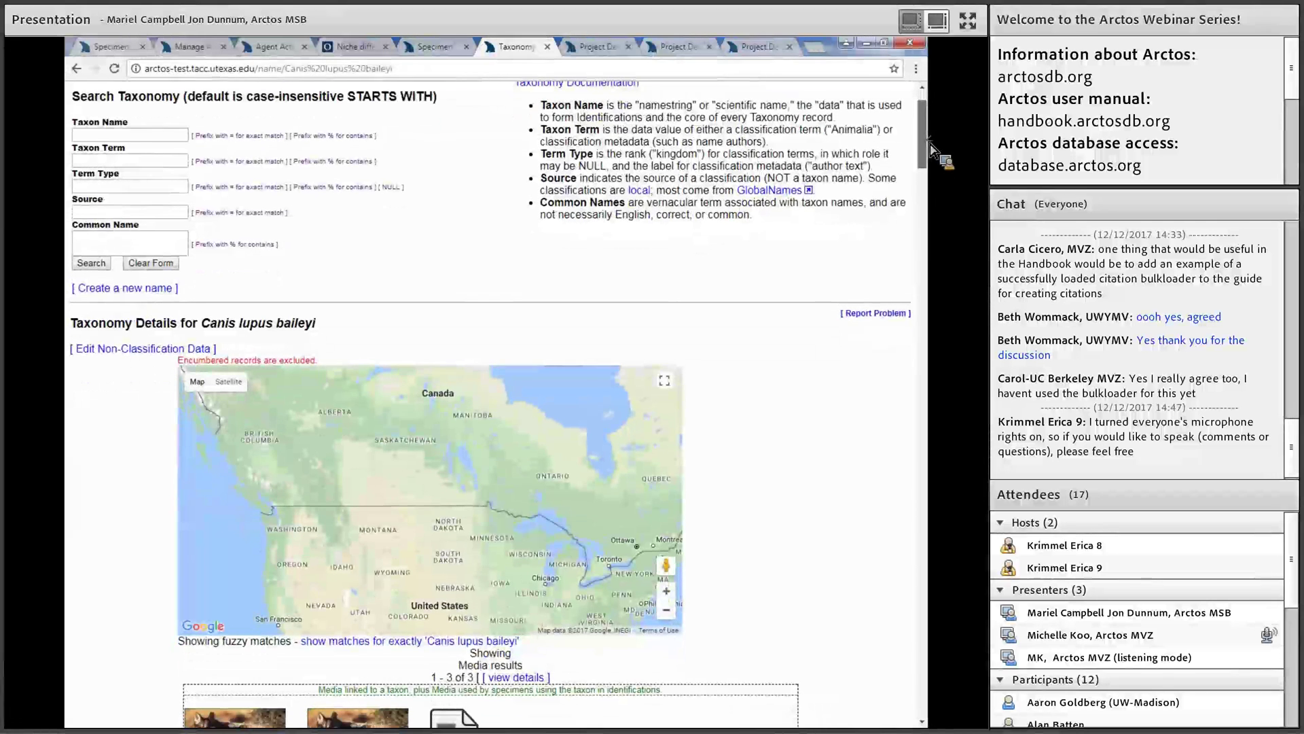
scroll(931, 156, down, 2)
scroll(932, 163, down, 2)
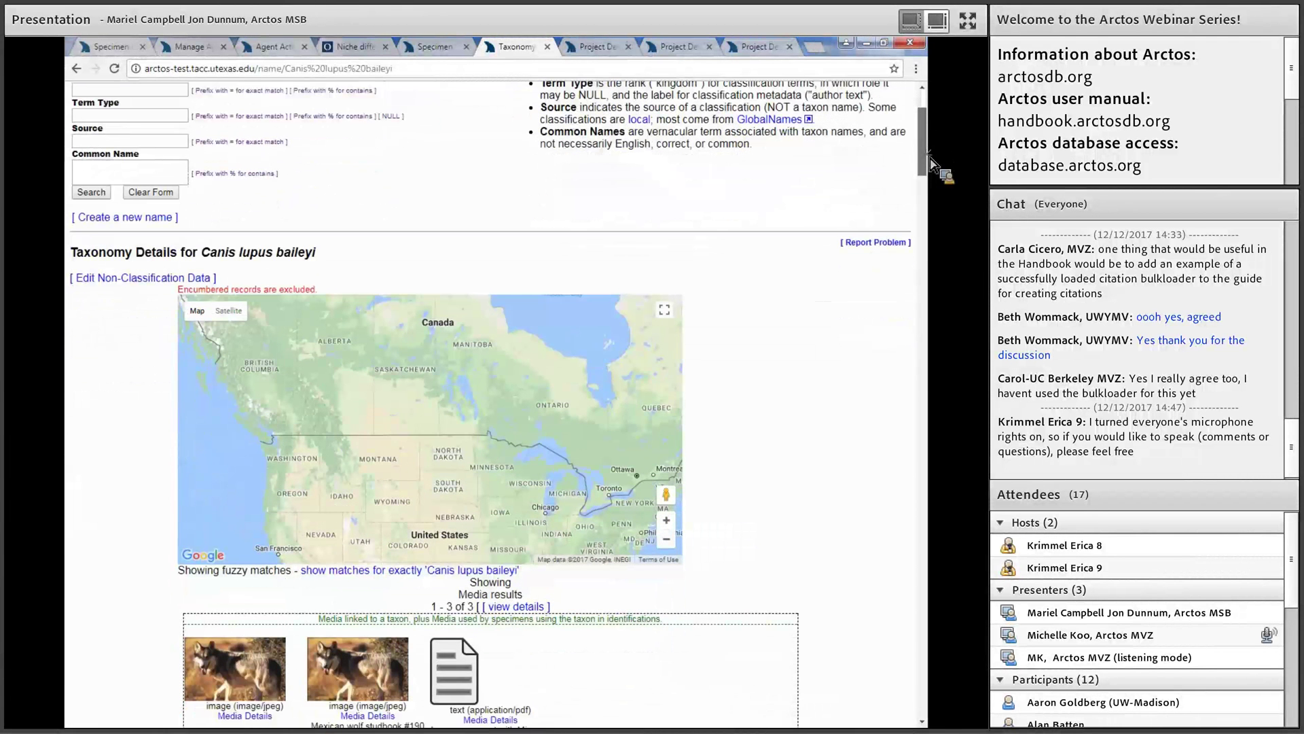
scroll(932, 166, down, 5)
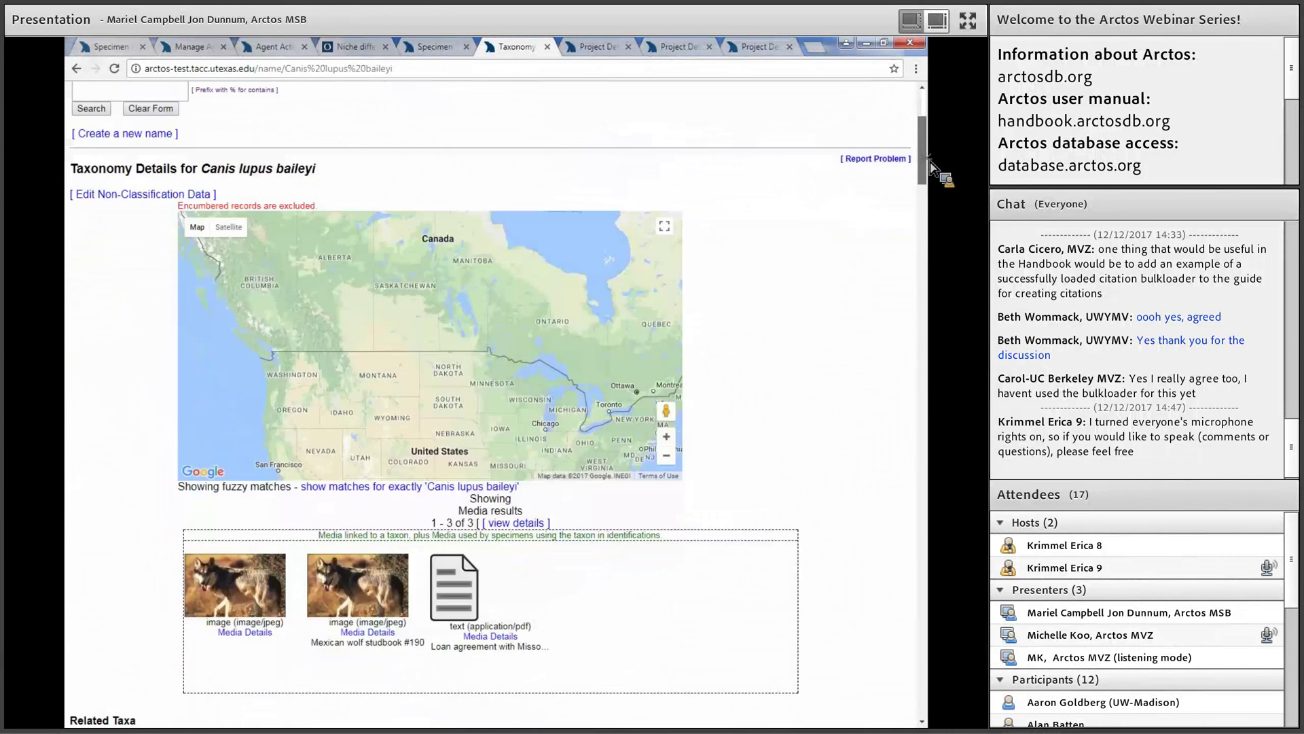
scroll(931, 167, down, 2)
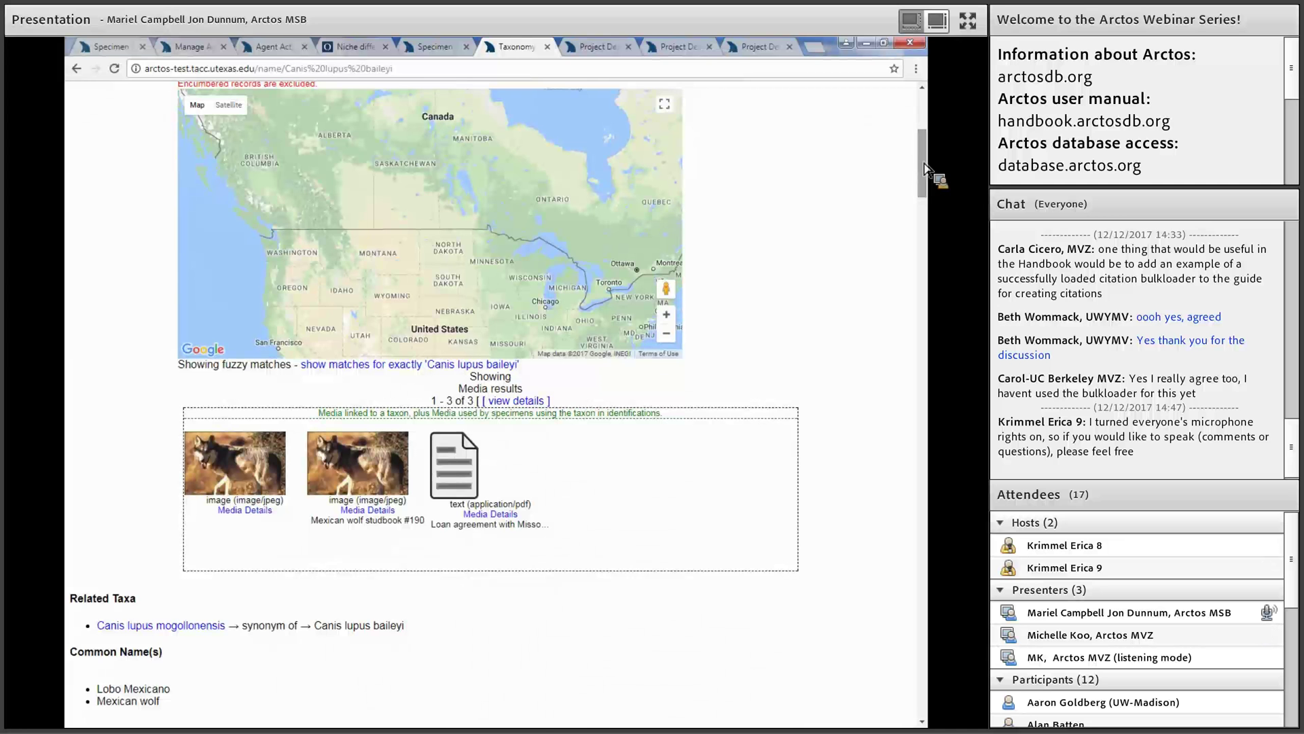
scroll(925, 168, down, 1)
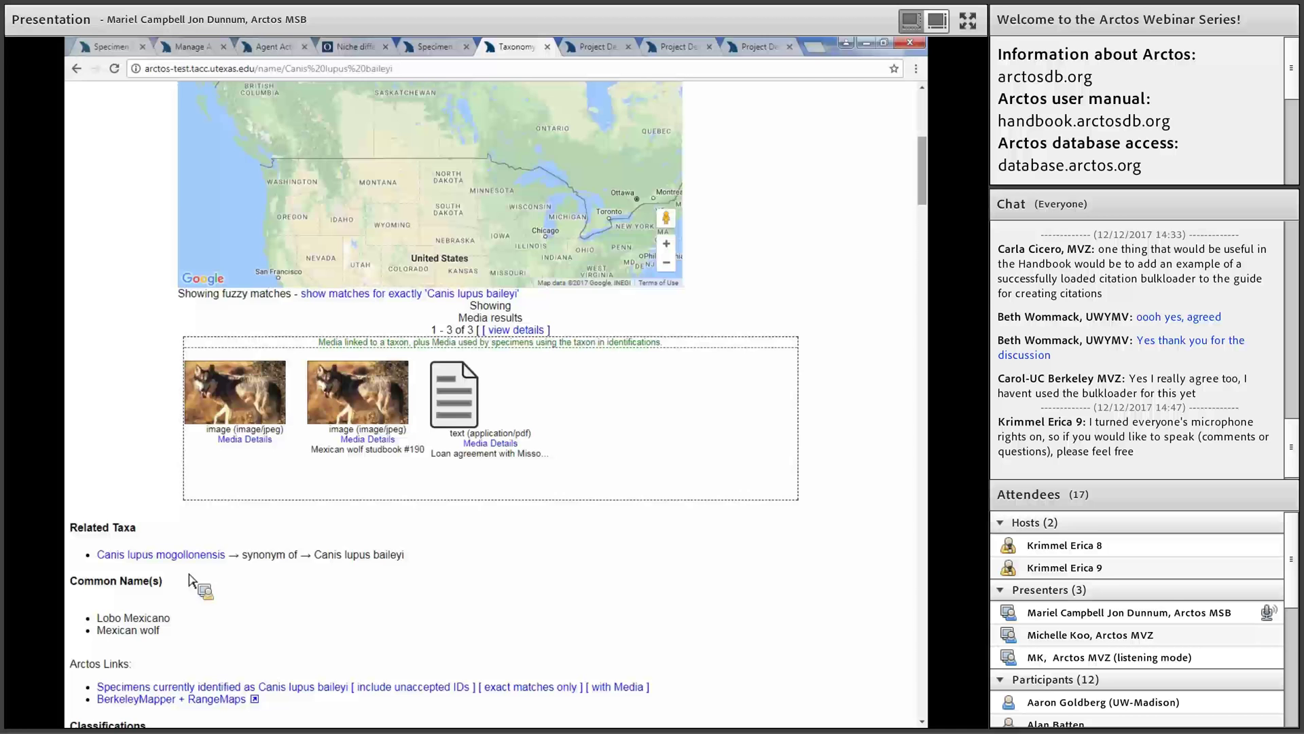
scroll(201, 566, down, 2)
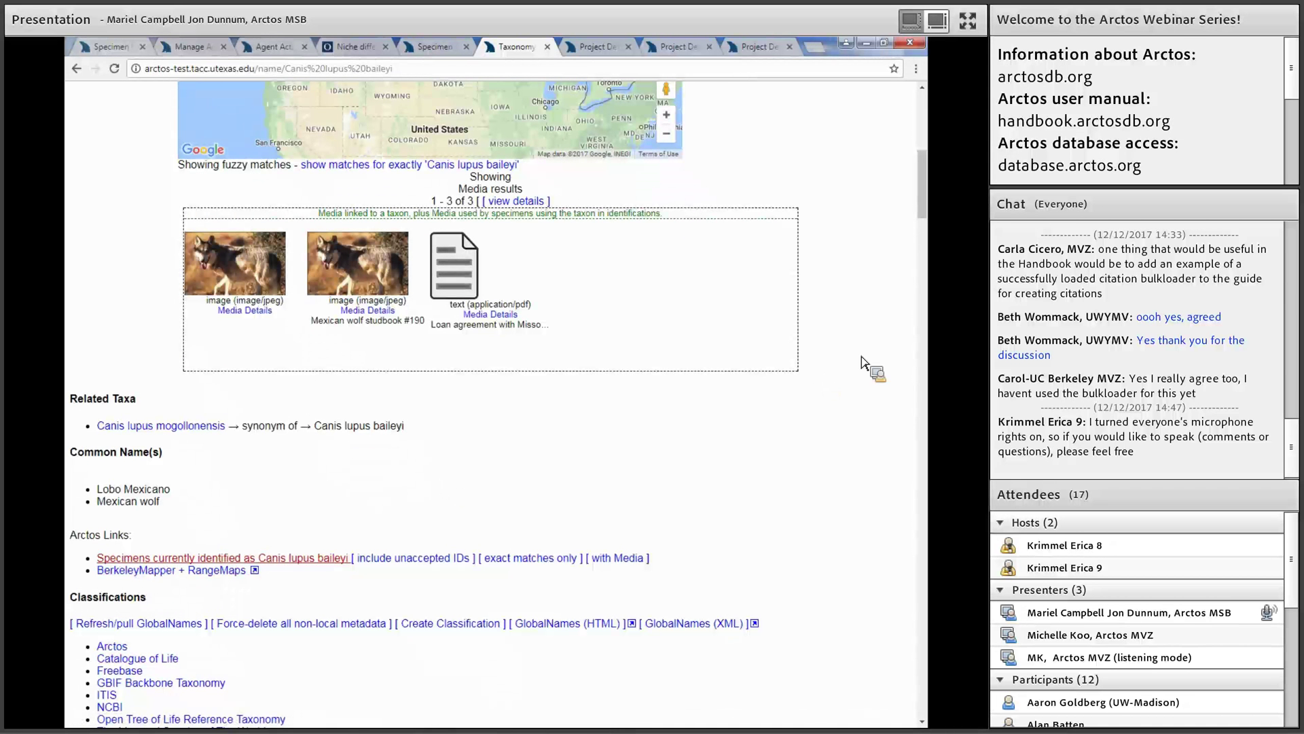
click(170, 570)
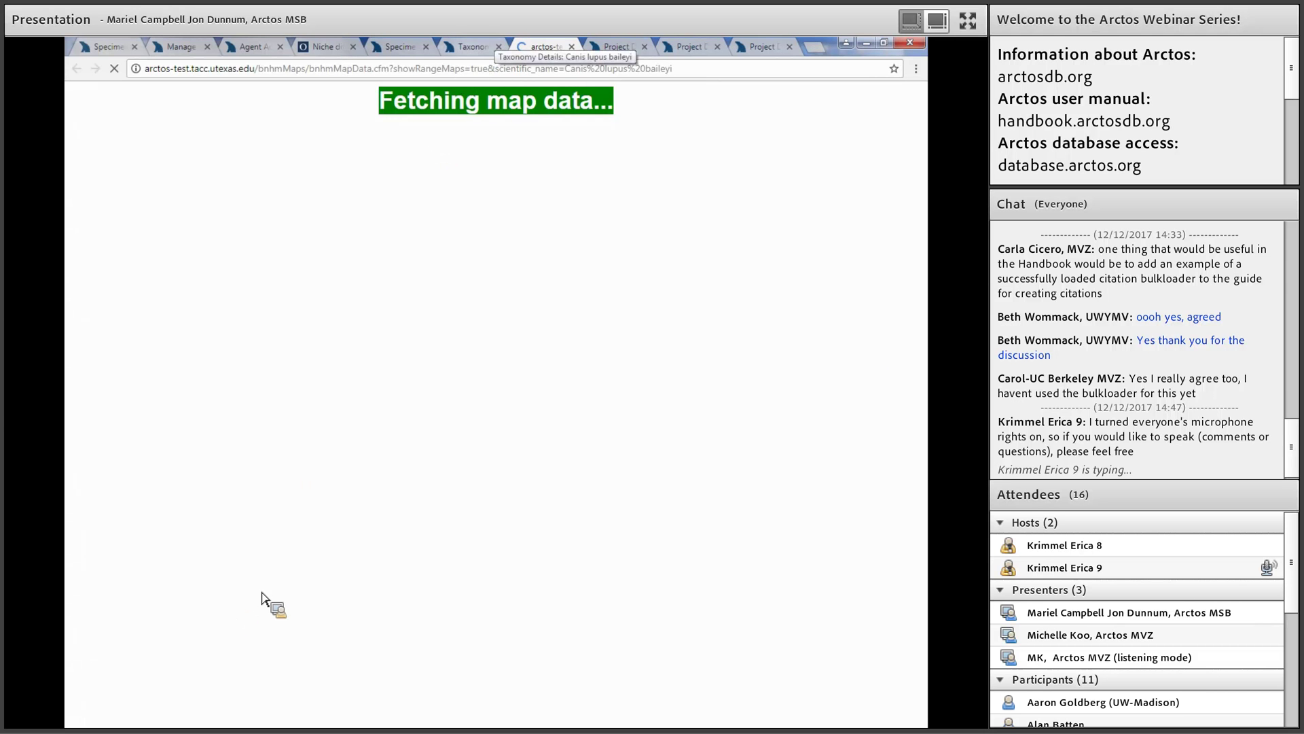
Step: Request a BerkeleyMapper range map of Canis lupus baileyi, then list its currently identified specimens
key(ctrl+shift+Tab)
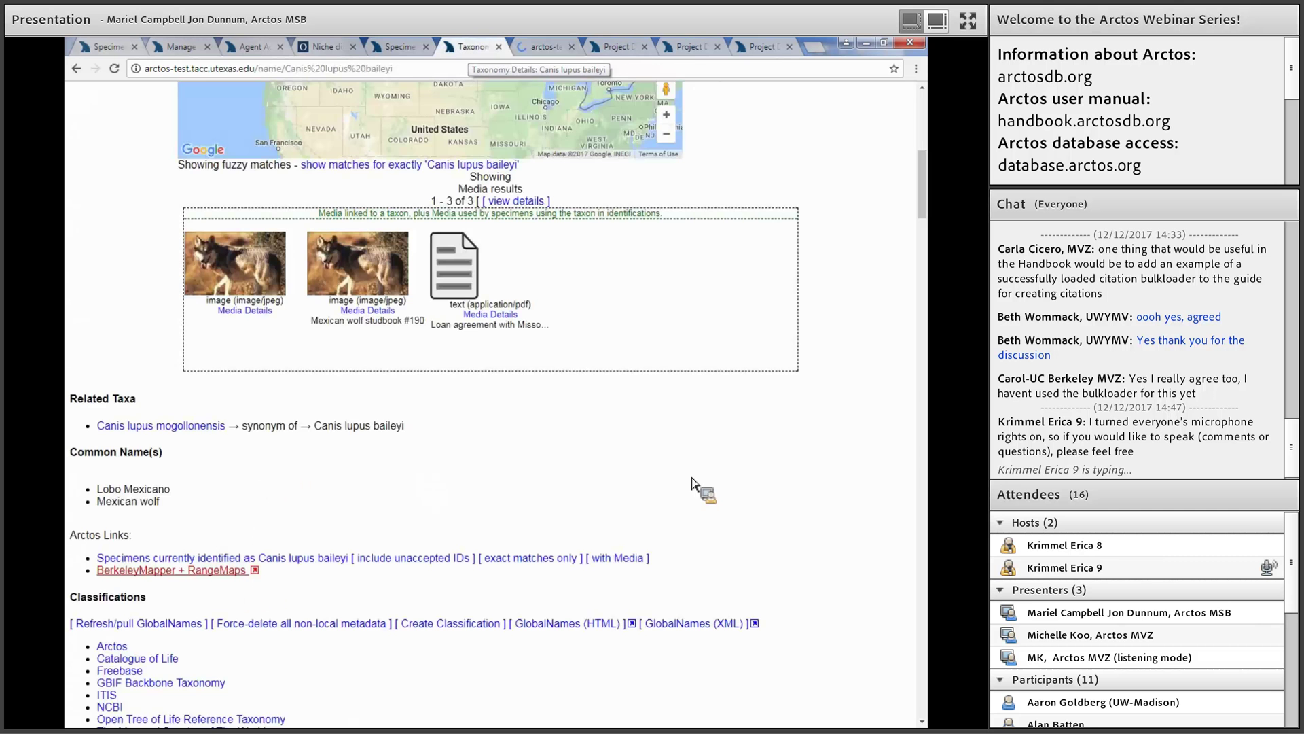
click(714, 492)
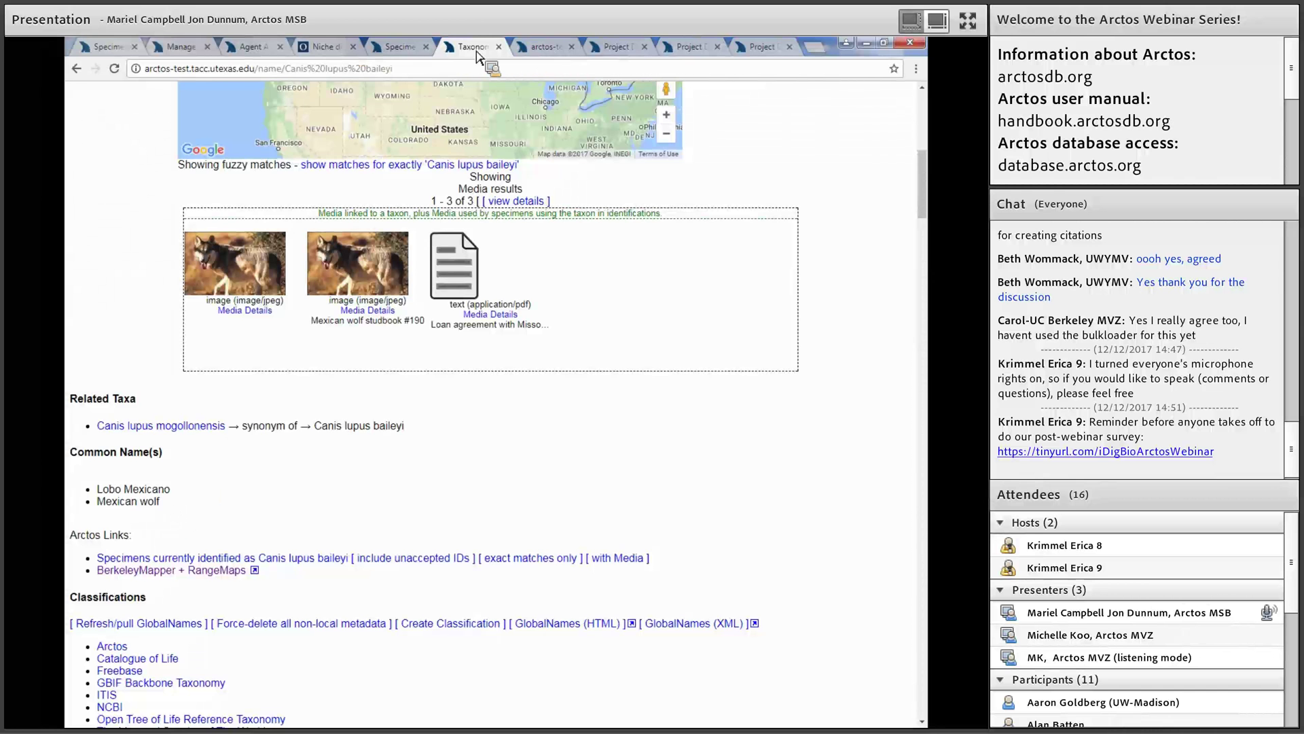
key(ctrl+Tab)
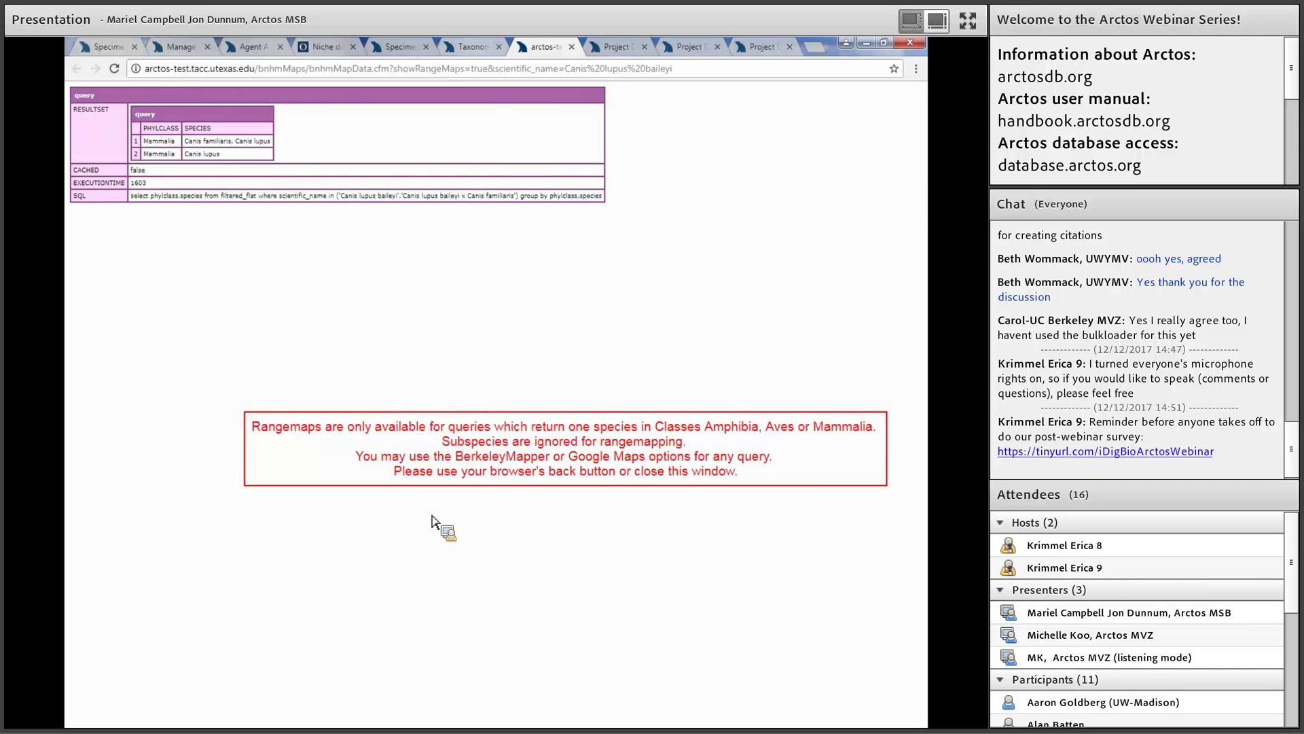
key(ctrl+shift+Tab)
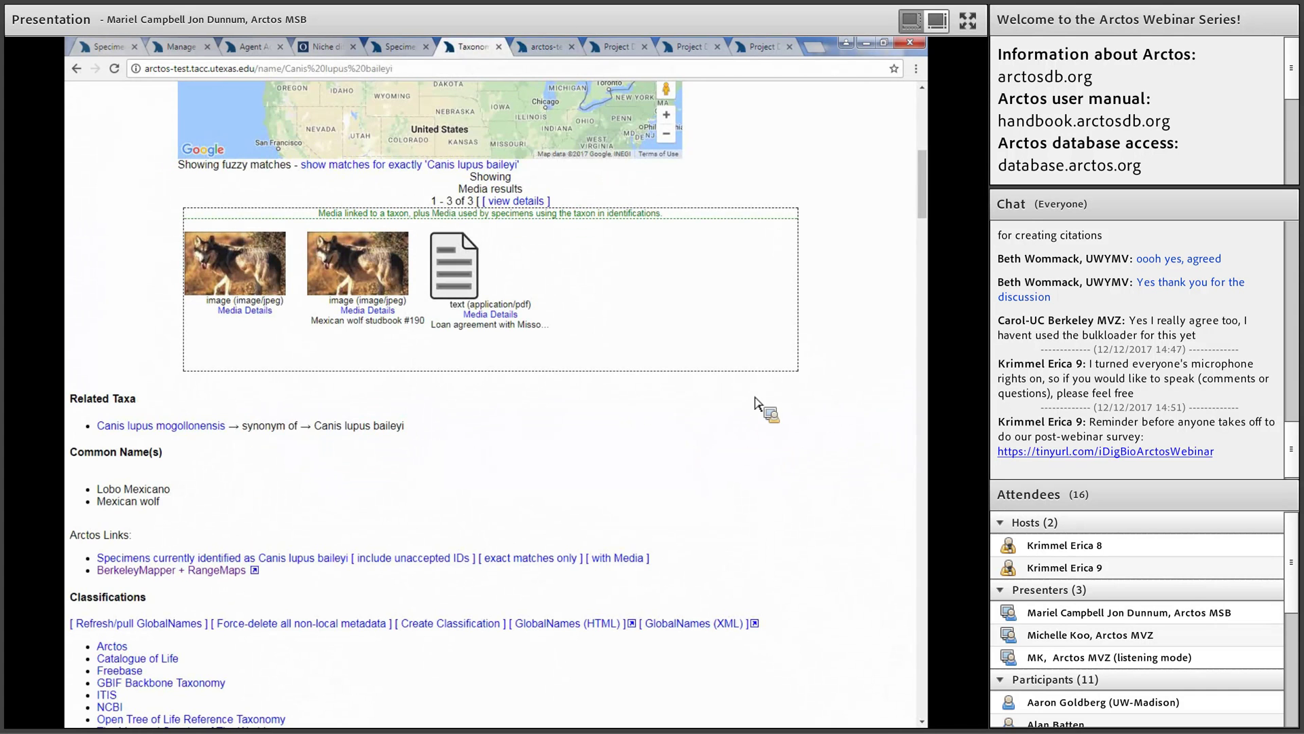
click(222, 558)
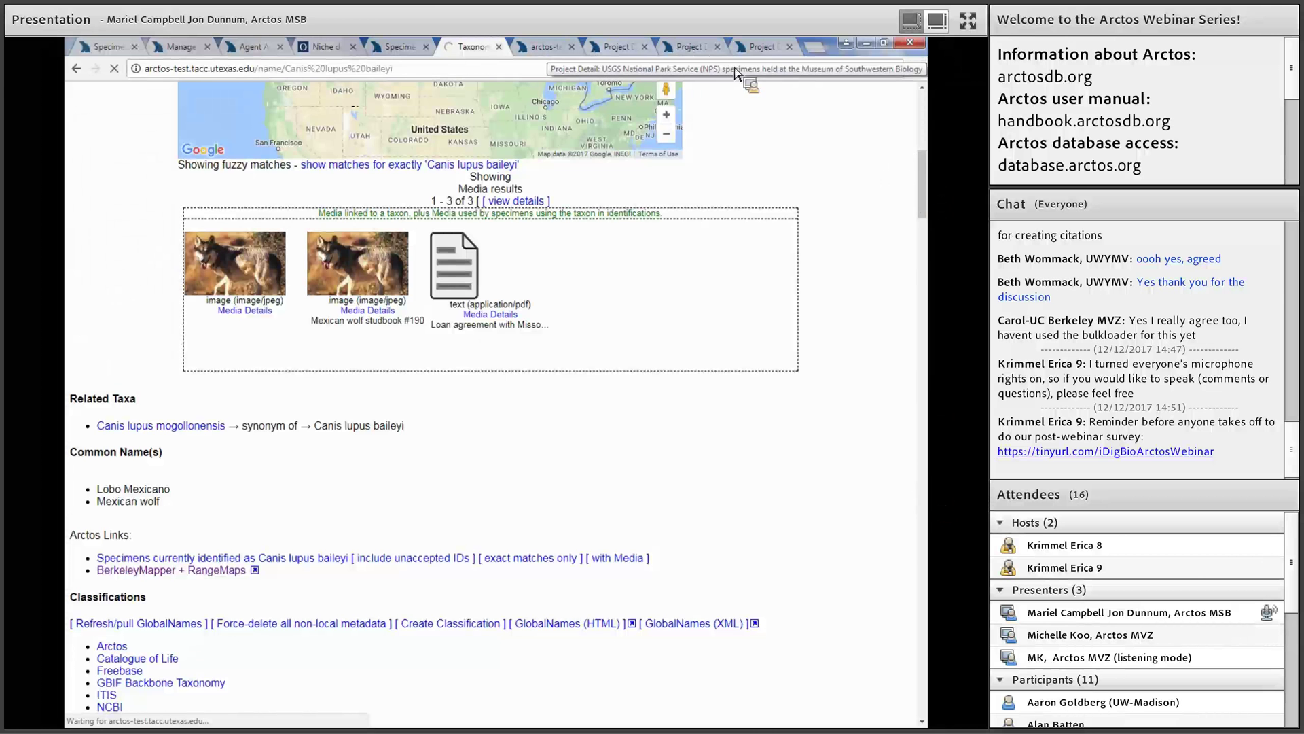
Step: Review the Mexican Wolf and USGS NPS project tabs and close the range-map warning tab
click(687, 46)
scroll(915, 155, down, 5)
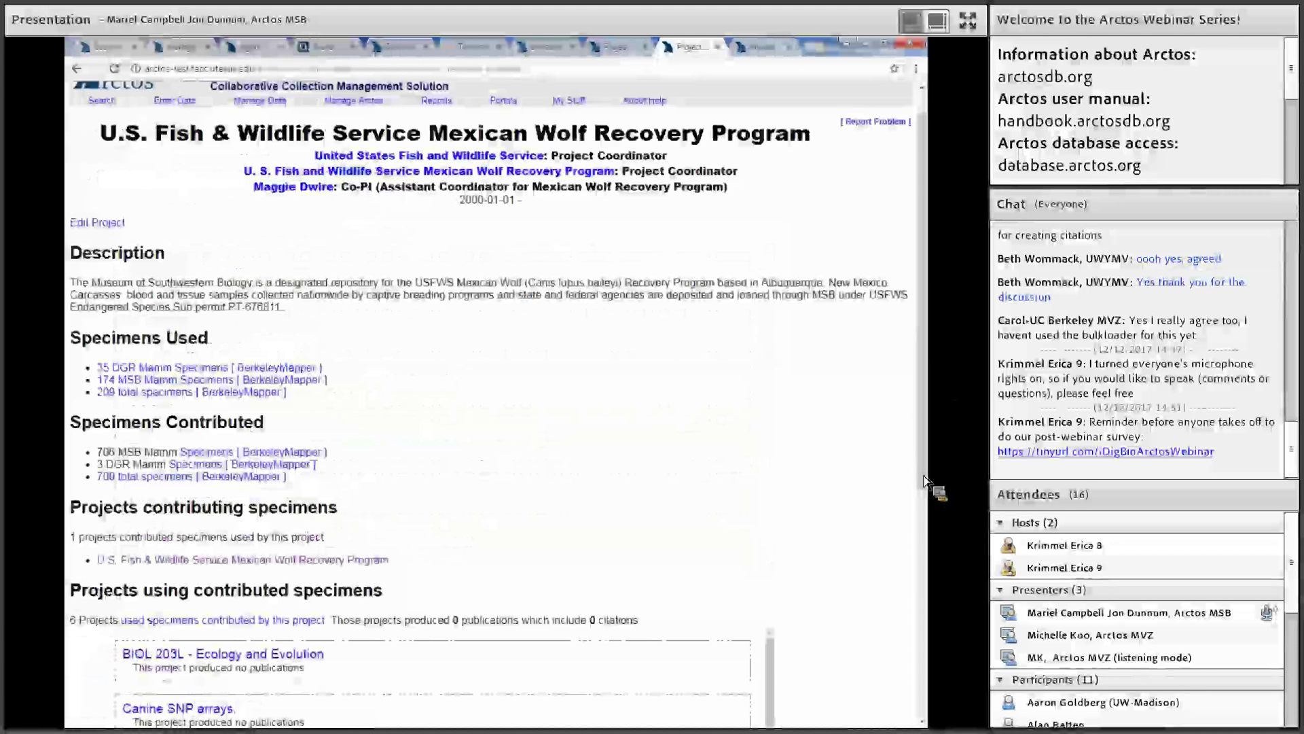
click(608, 47)
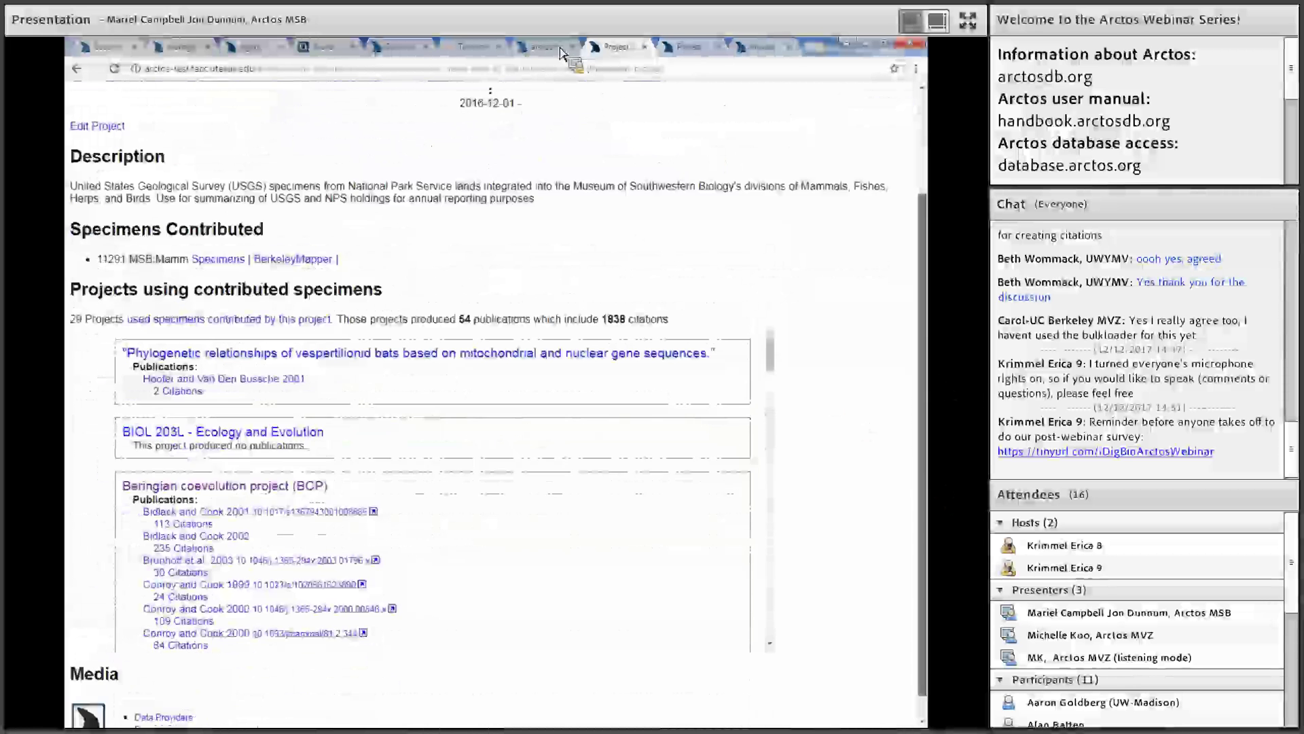
click(578, 48)
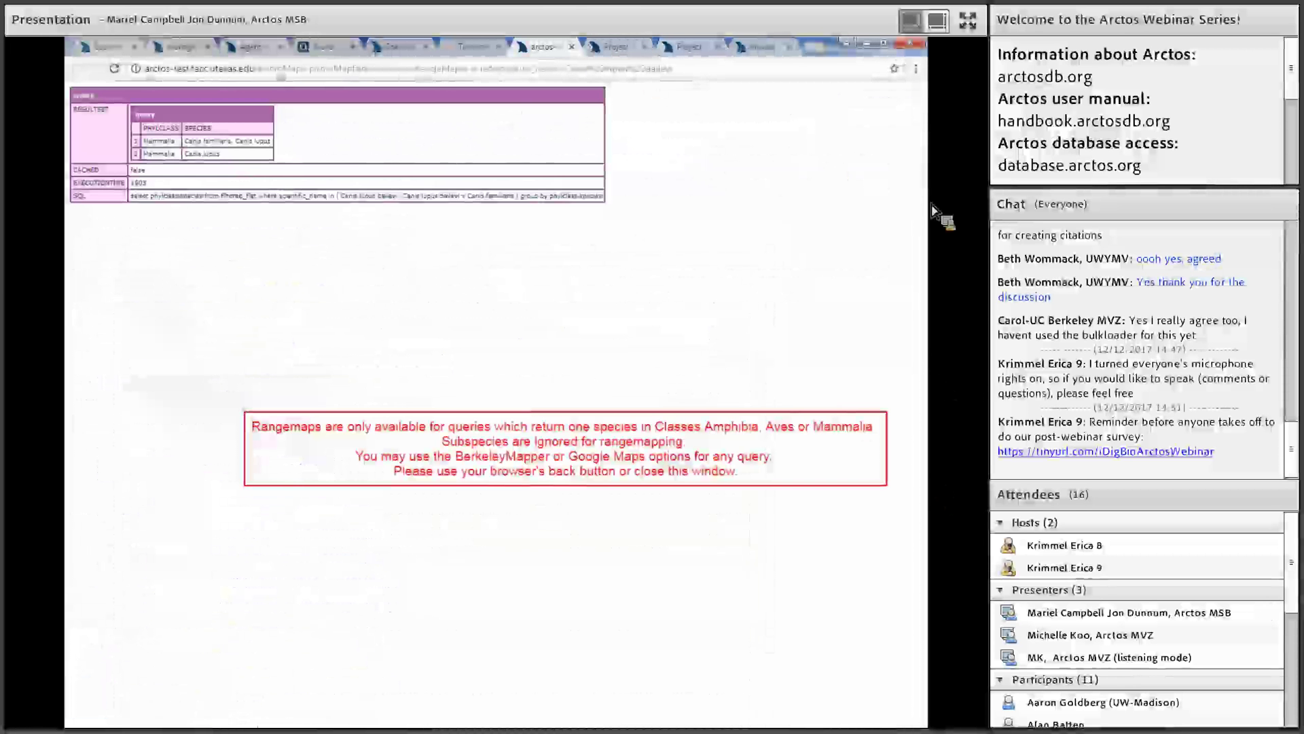
key(ctrl+w)
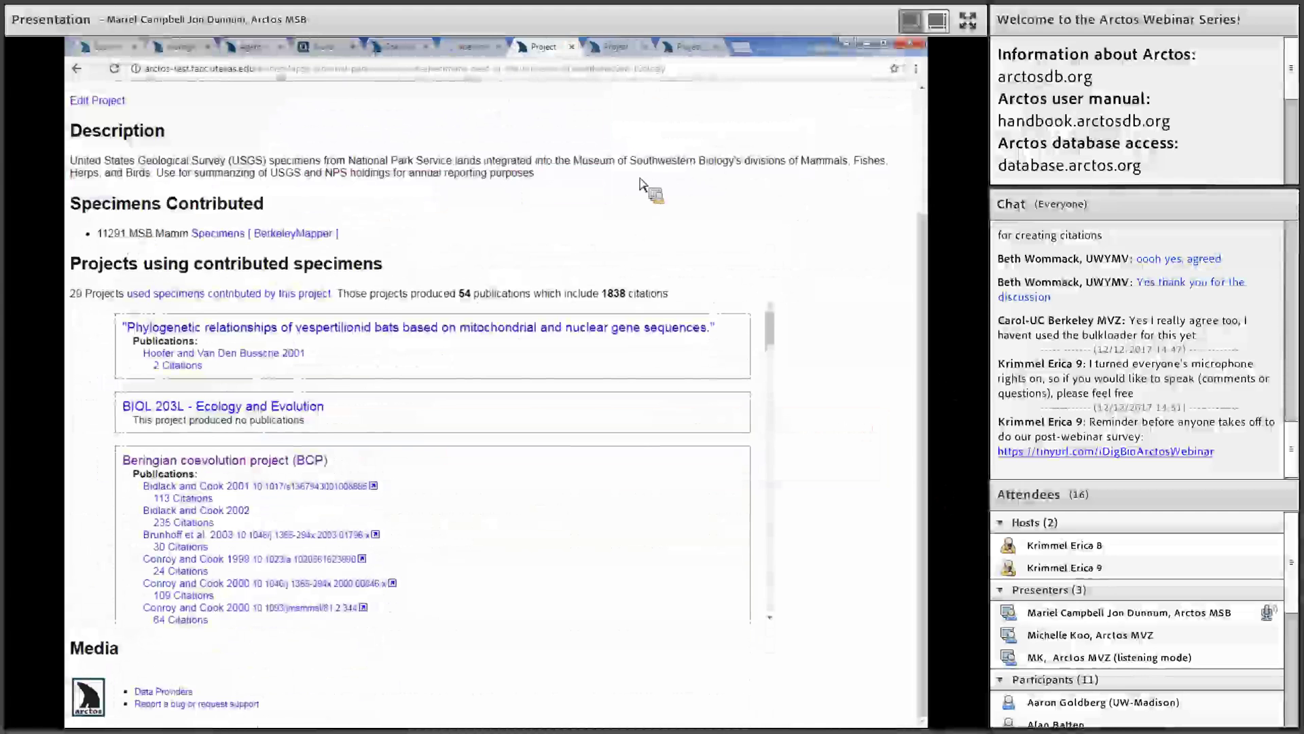
Step: Reload the Mexican Wolf edit project page and work in Project Taxonomy's Canis lupus baileyi entries
key(ctrl+Tab)
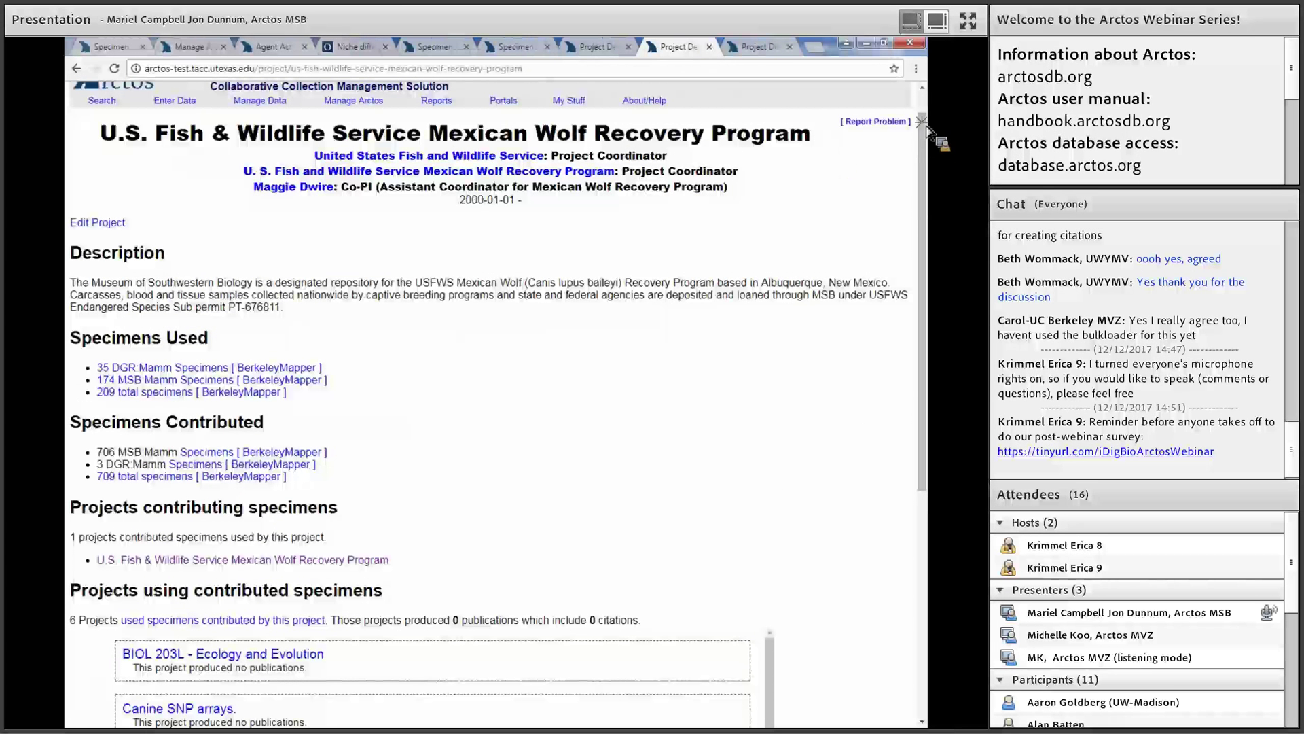
key(F5)
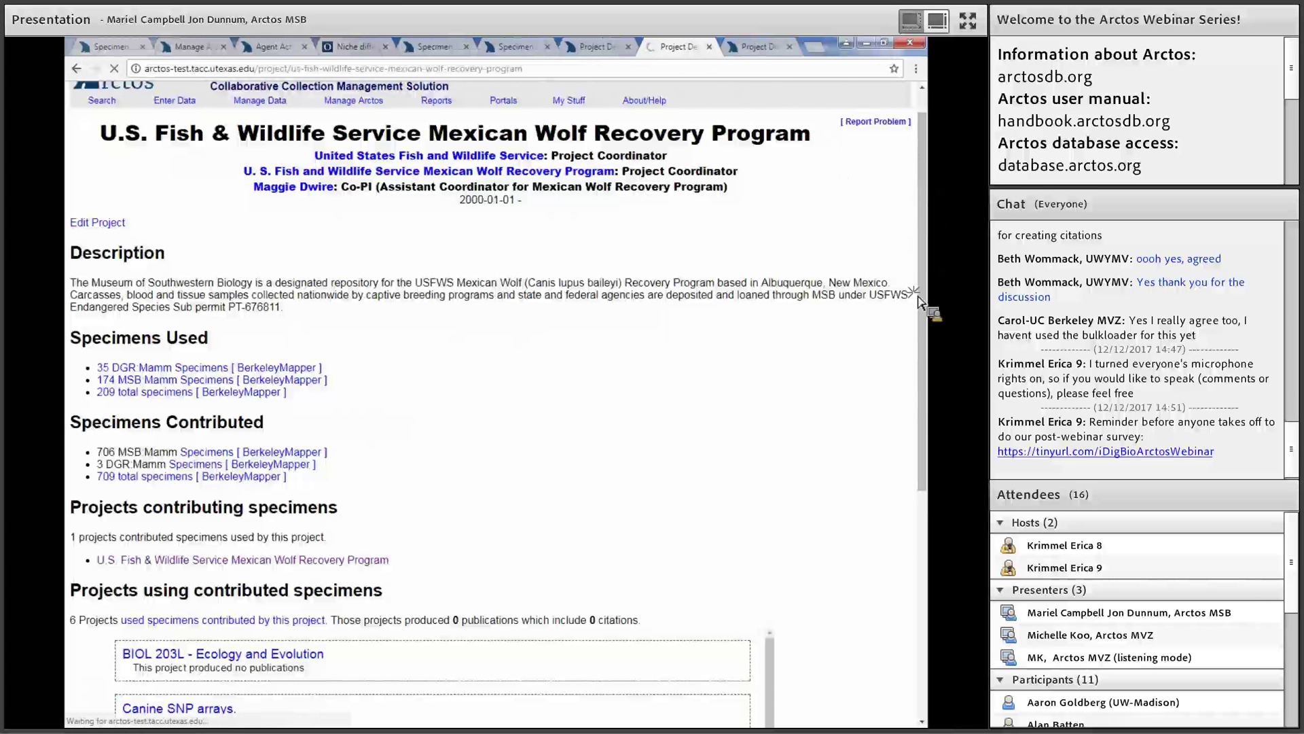
scroll(913, 562, down, 5)
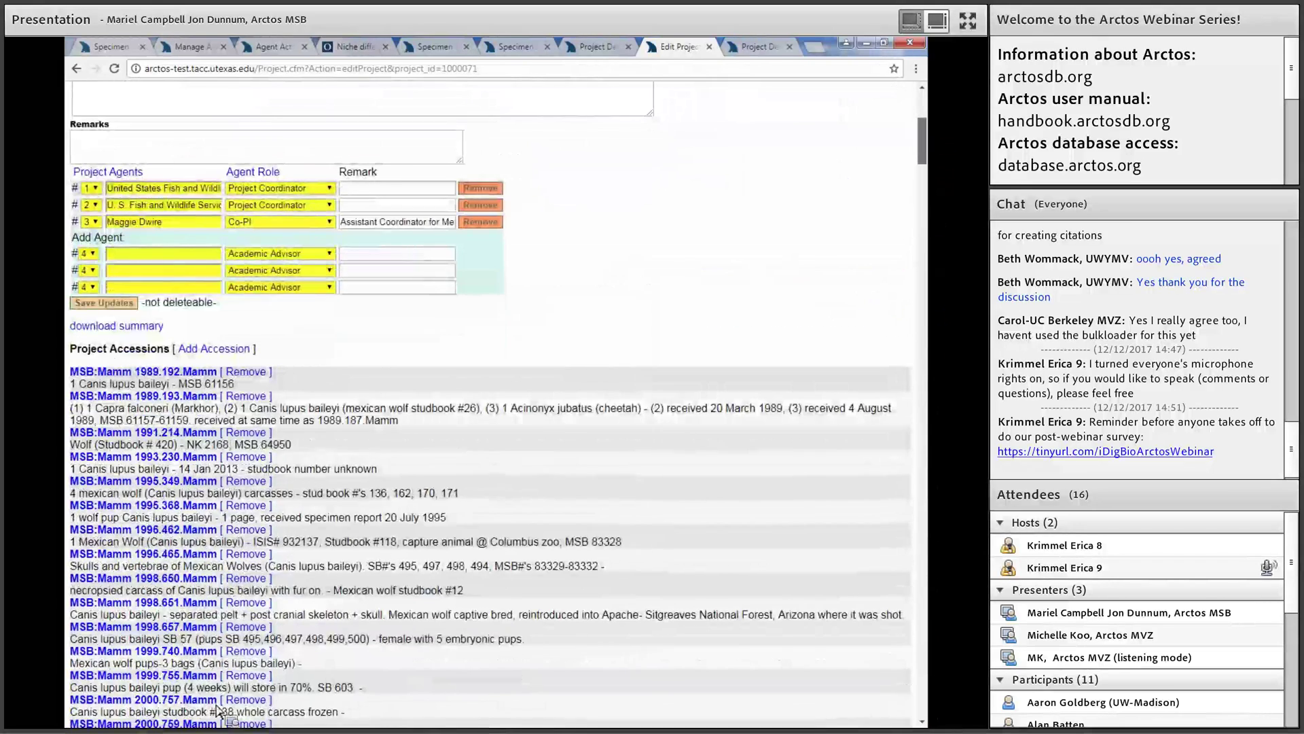
scroll(225, 713, down, 20)
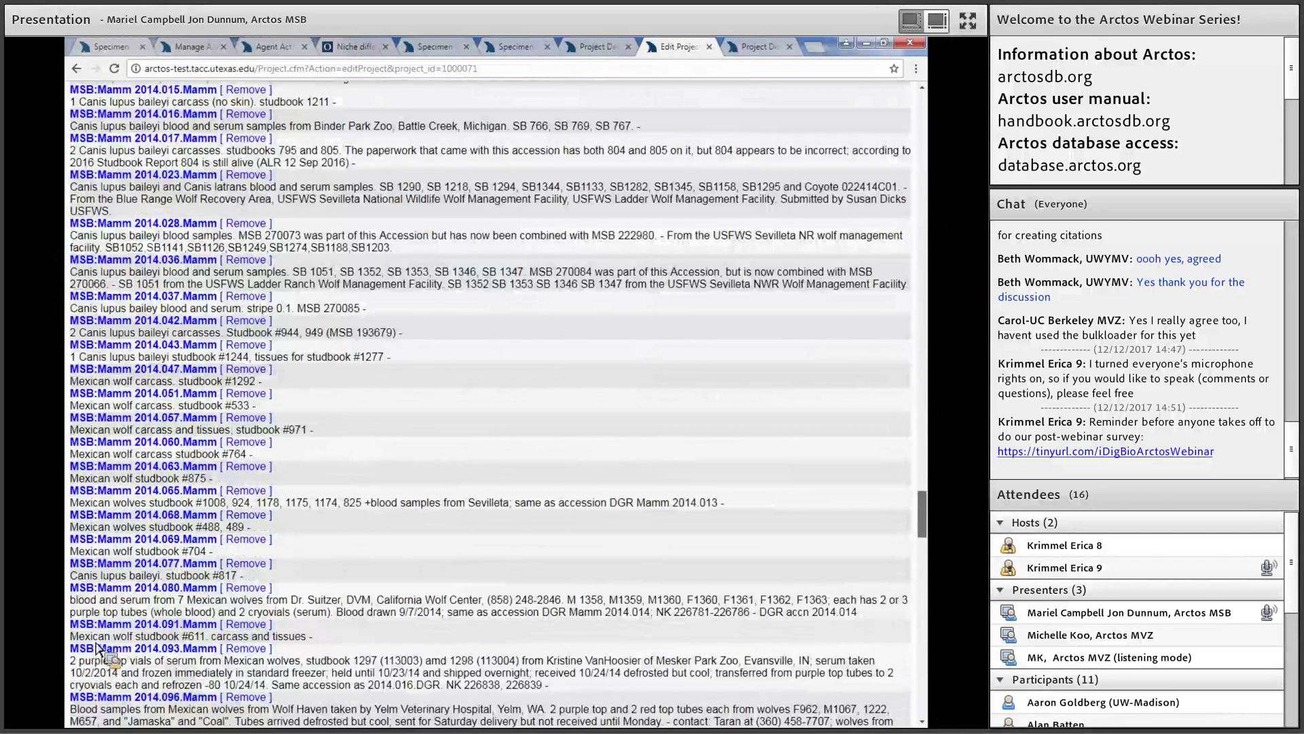
scroll(98, 649, down, 16)
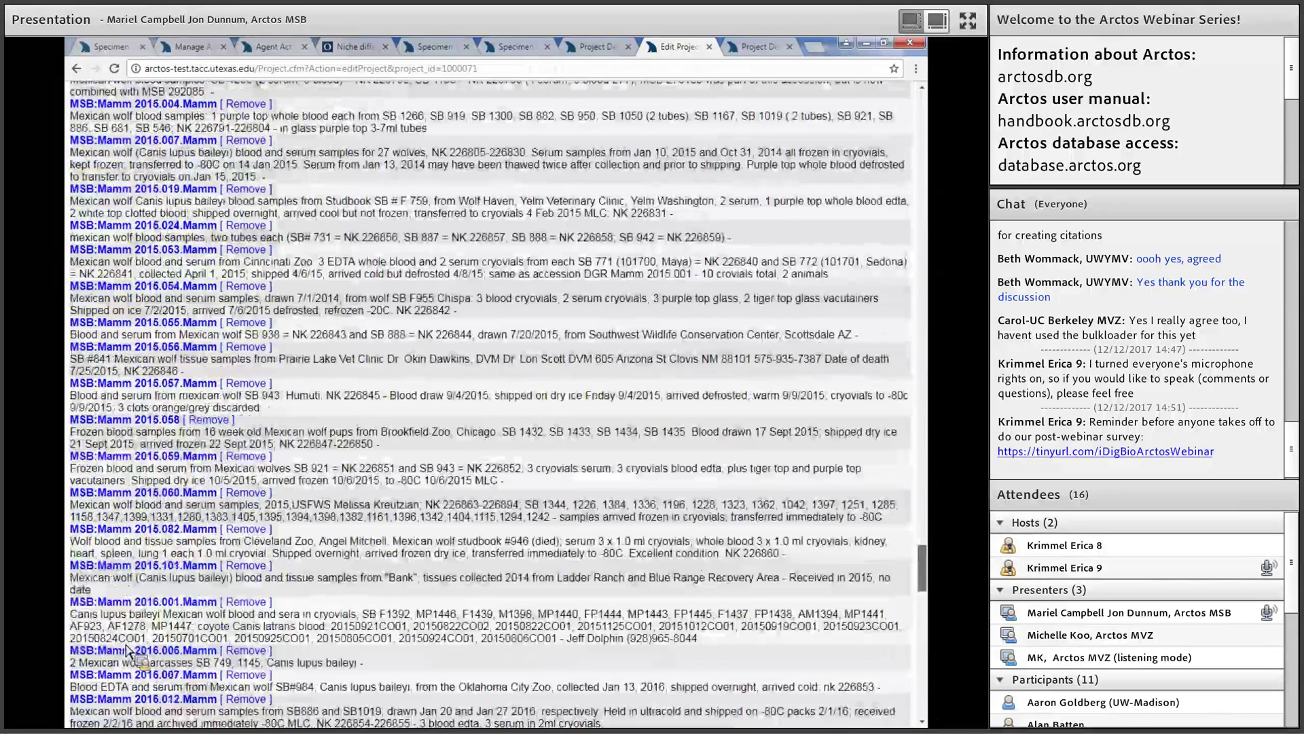
scroll(129, 650, down, 10)
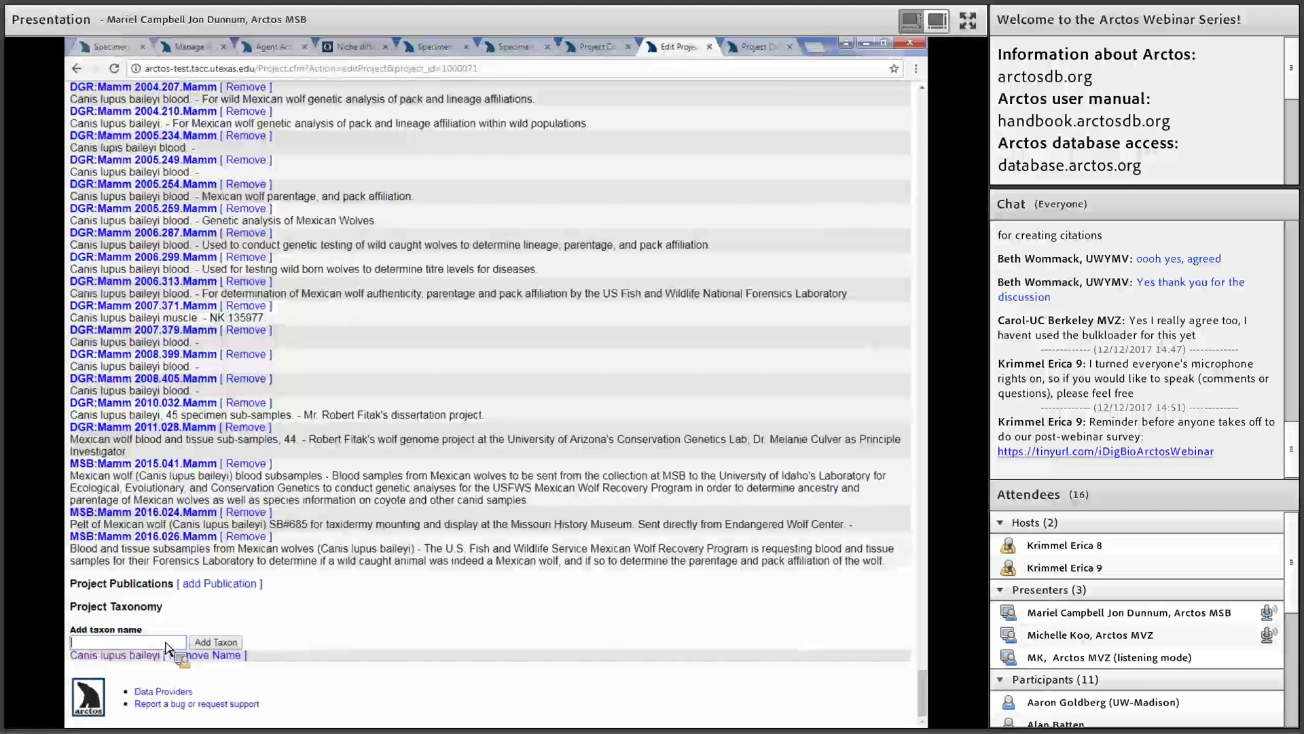
click(167, 648)
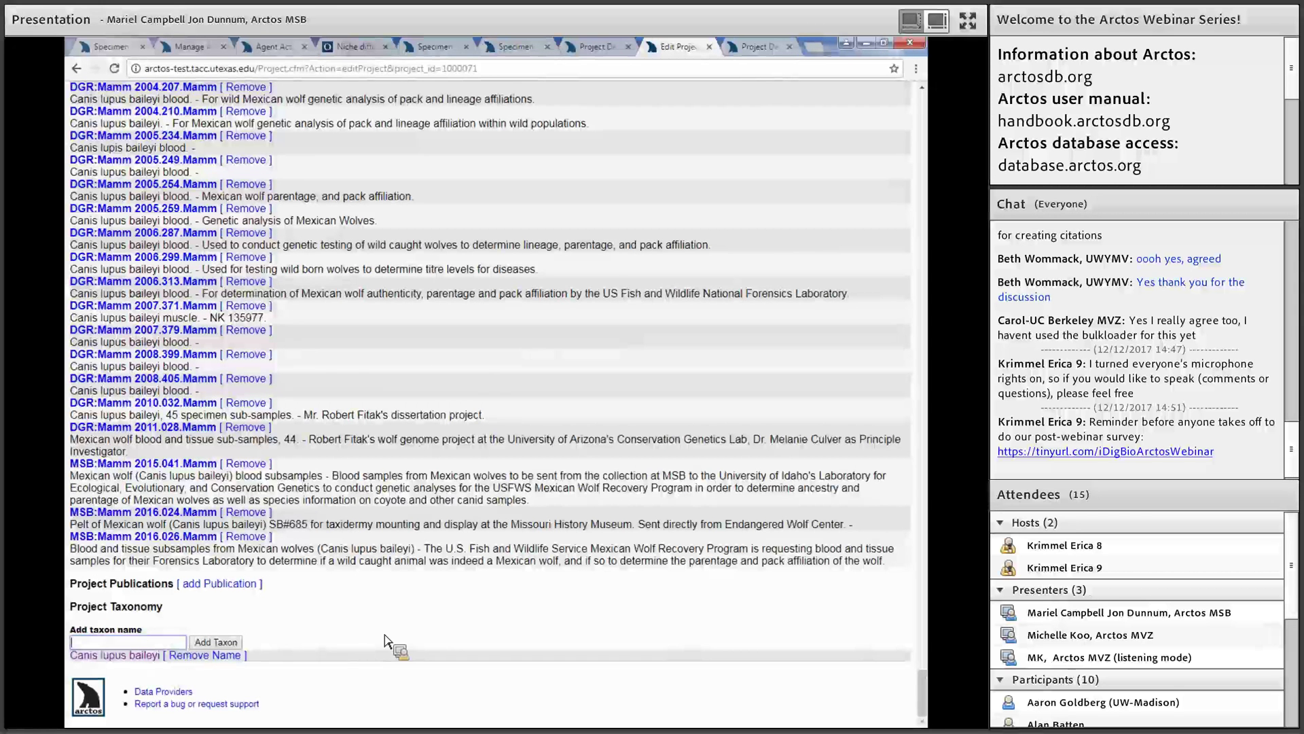
click(178, 642)
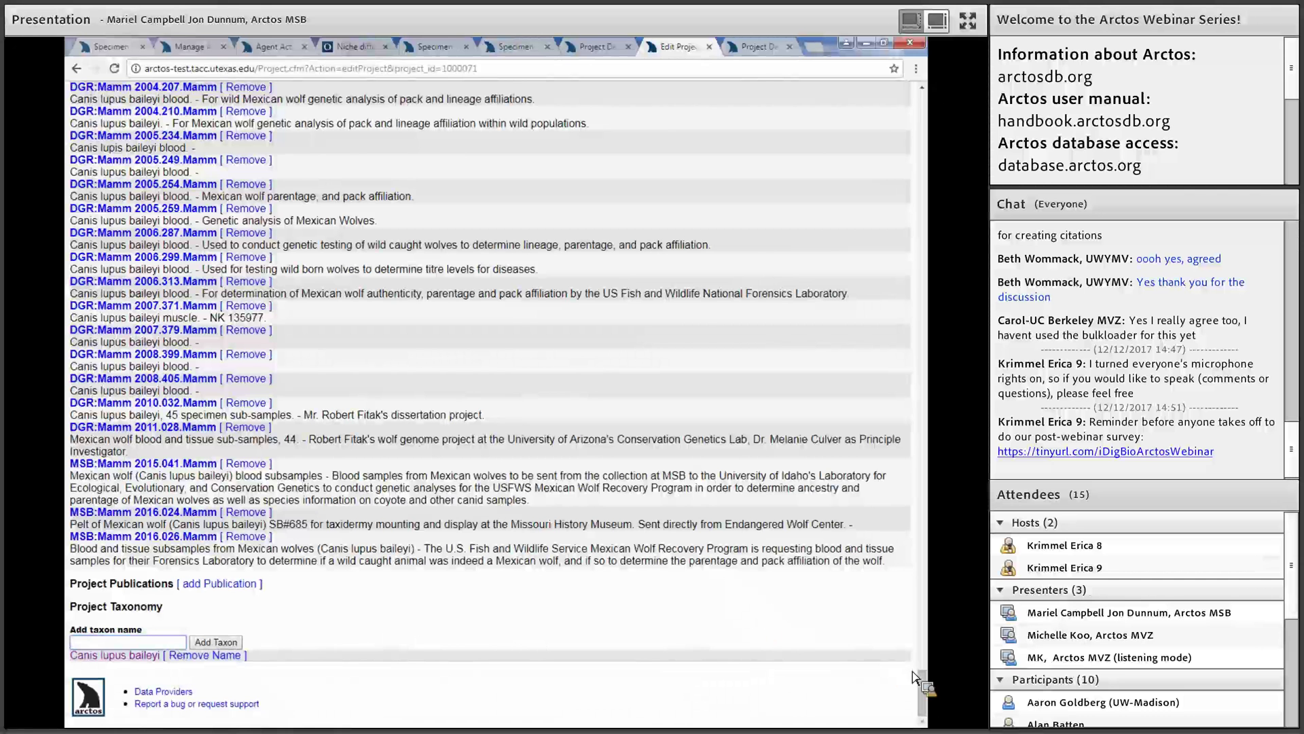